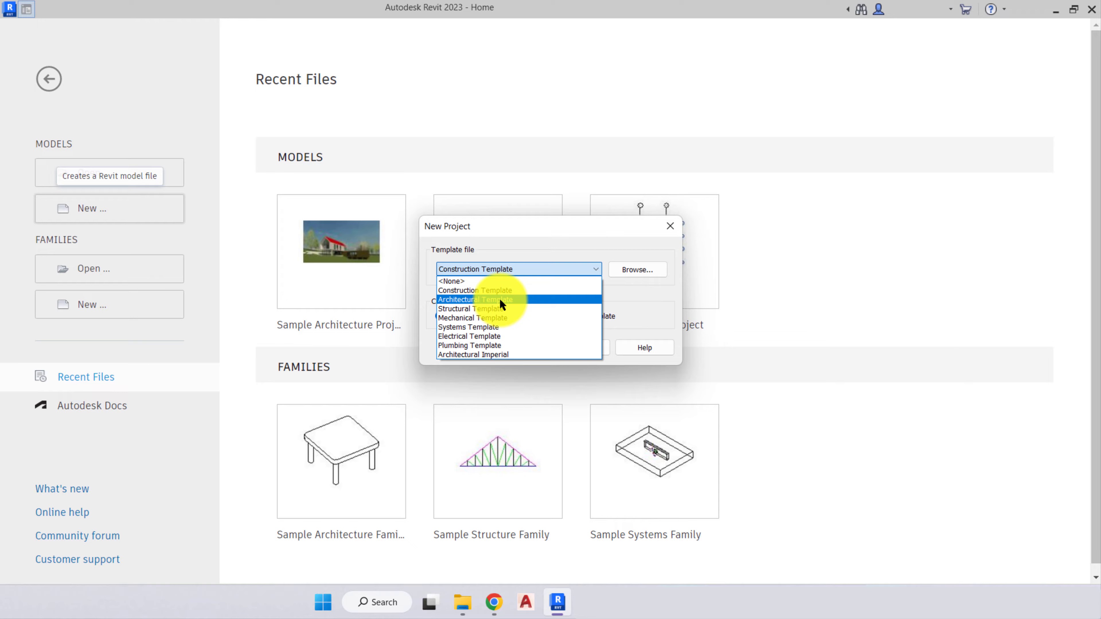
- Create a new project from the Architectural Template
{"action": "left_click", "coordinate": [501, 300]}
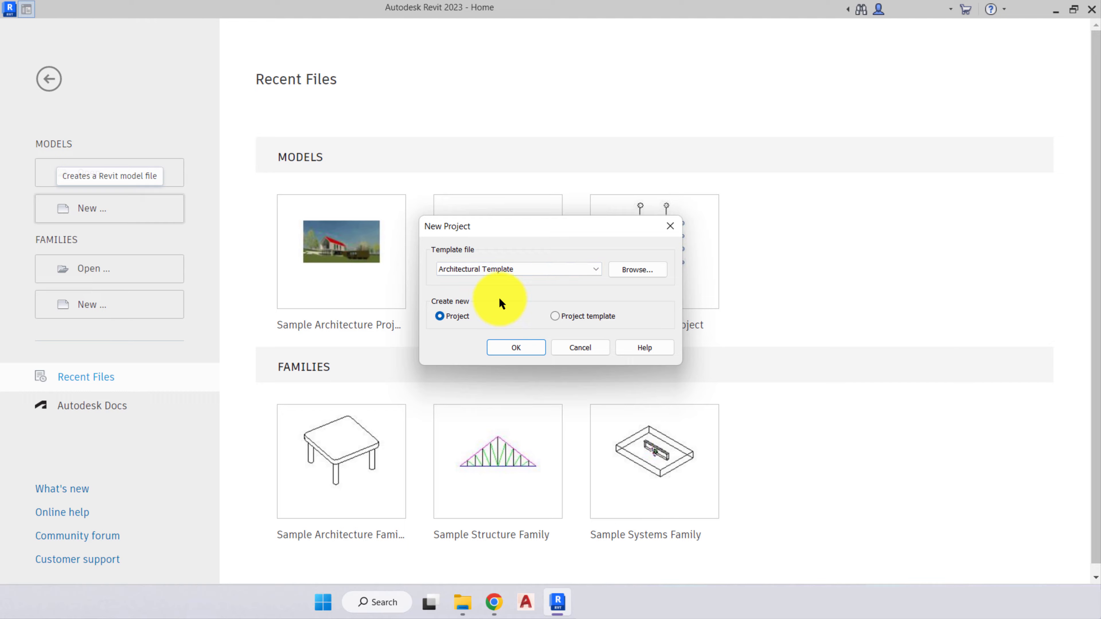
{"action": "left_click", "coordinate": [512, 345]}
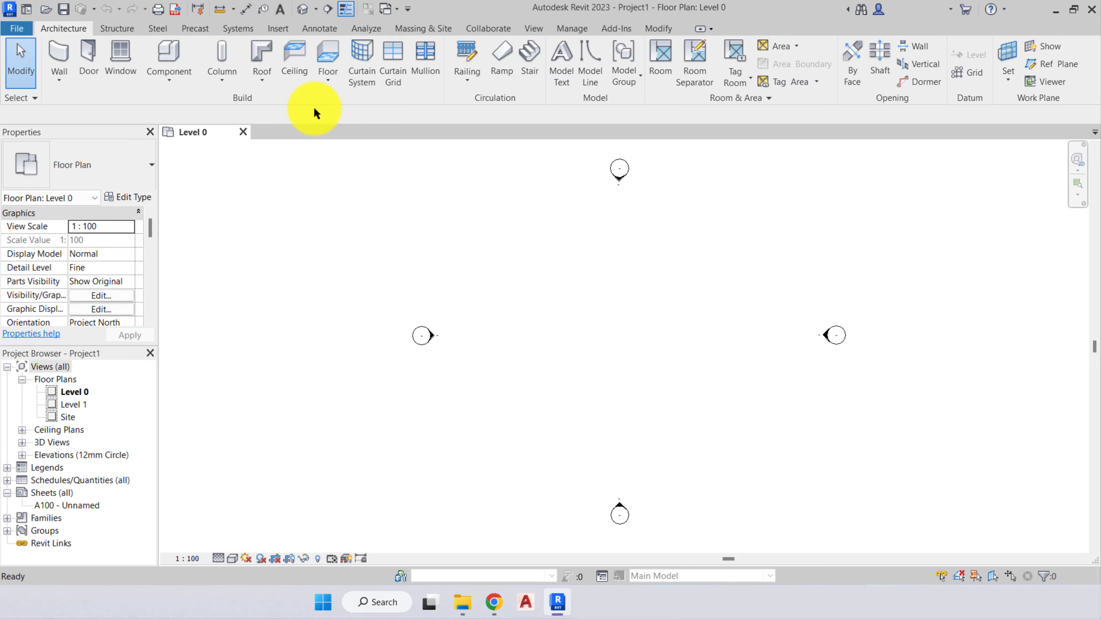
- Examine the application's options for creating, opening and saving files, including the library save types
{"action": "left_click", "coordinate": [16, 30]}
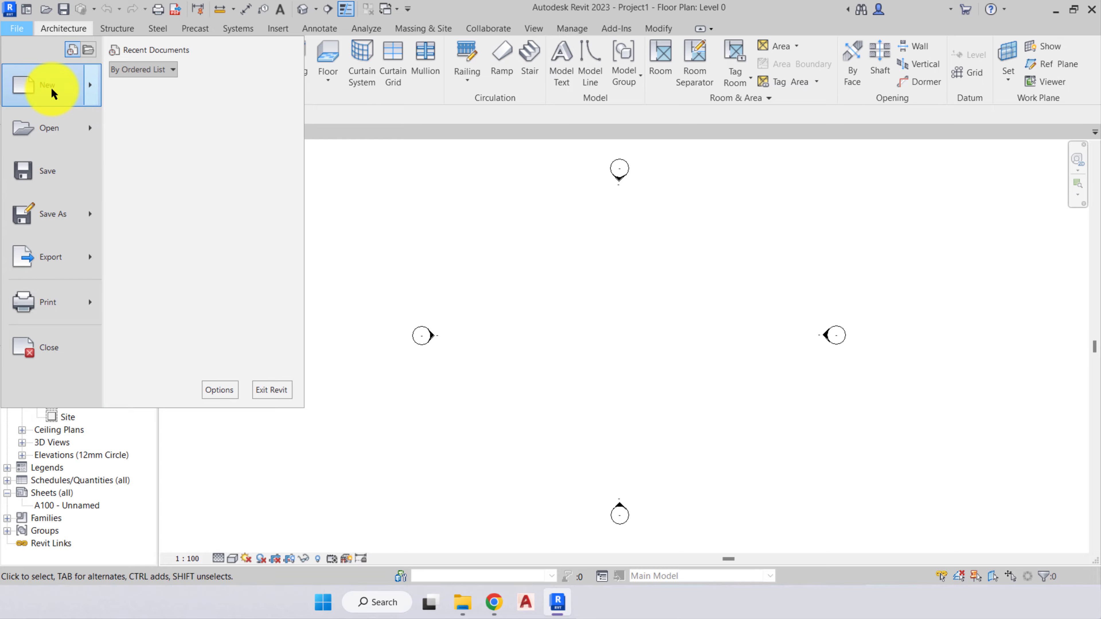
{"action": "mouse_move", "coordinate": [51, 87]}
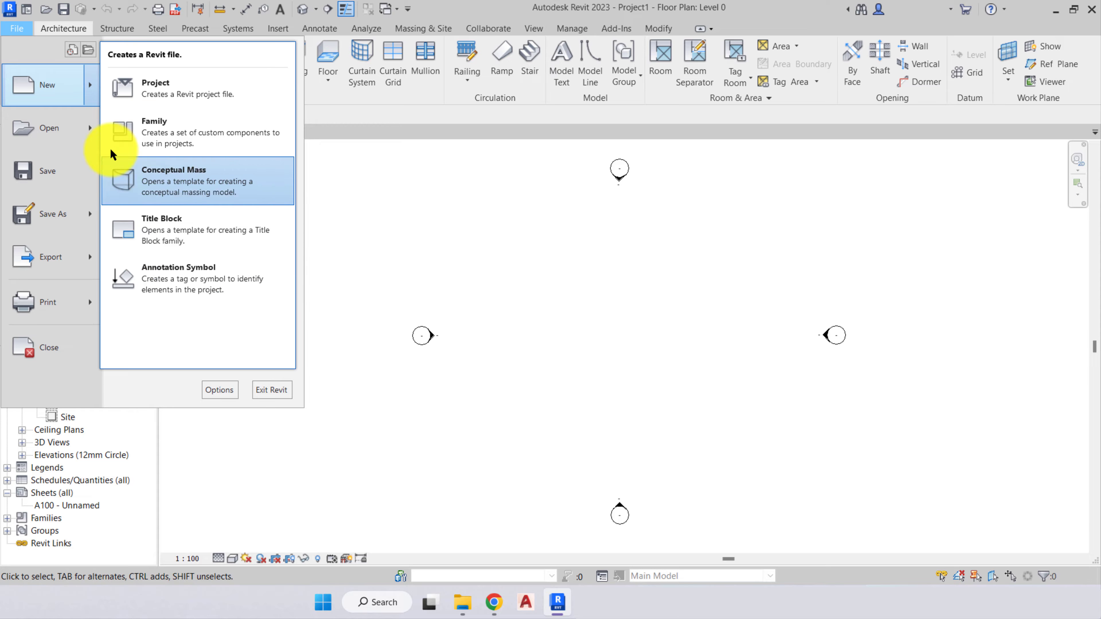
{"action": "mouse_move", "coordinate": [50, 133]}
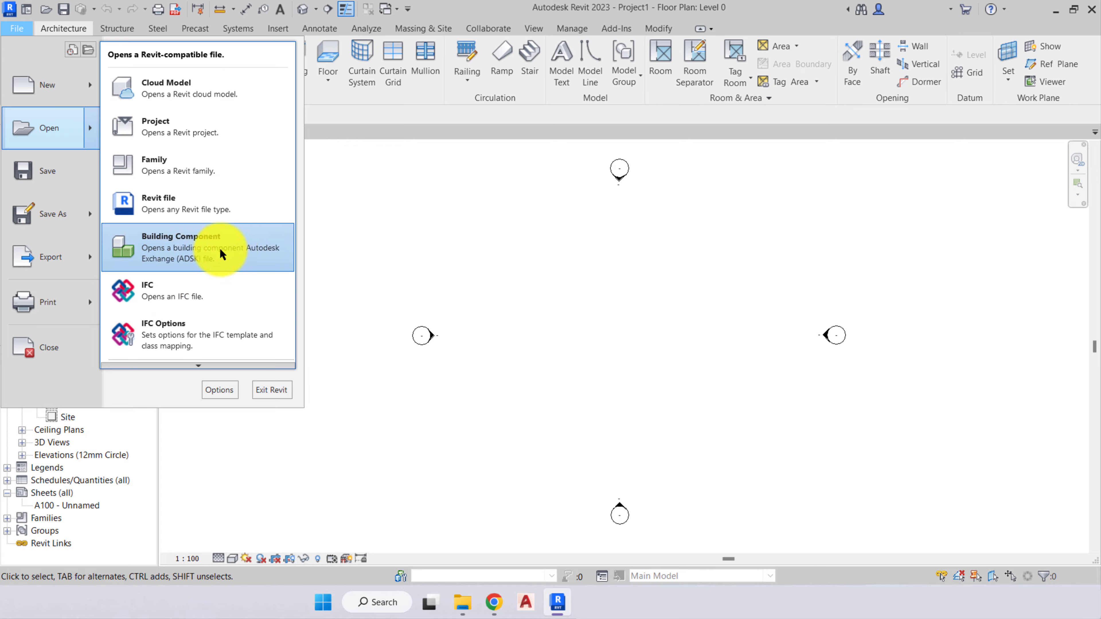
{"action": "mouse_move", "coordinate": [194, 365]}
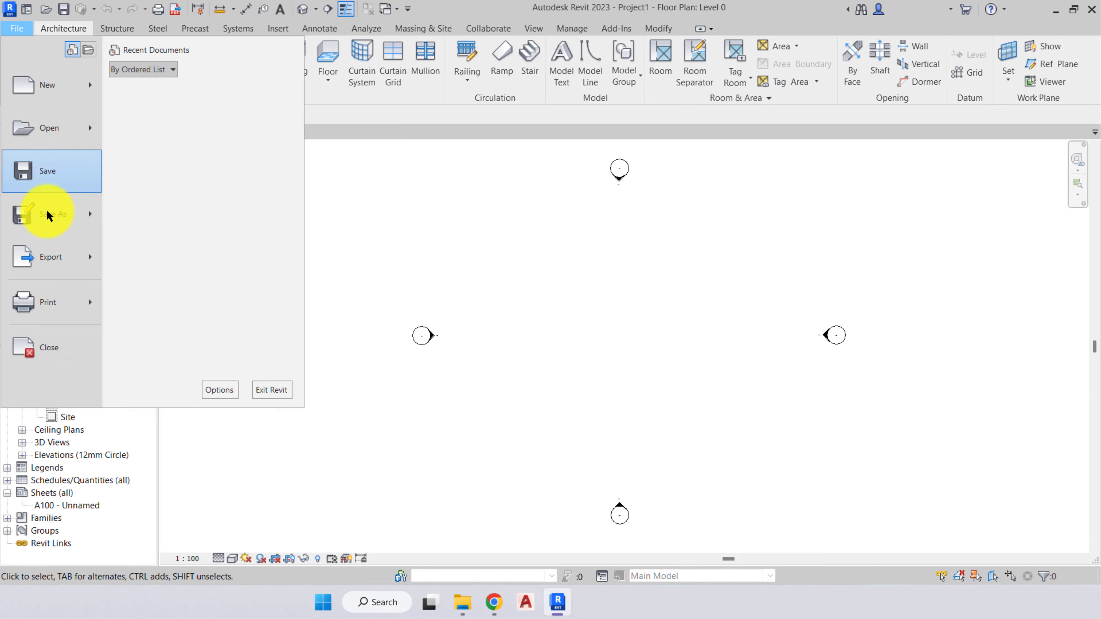
{"action": "mouse_move", "coordinate": [47, 214]}
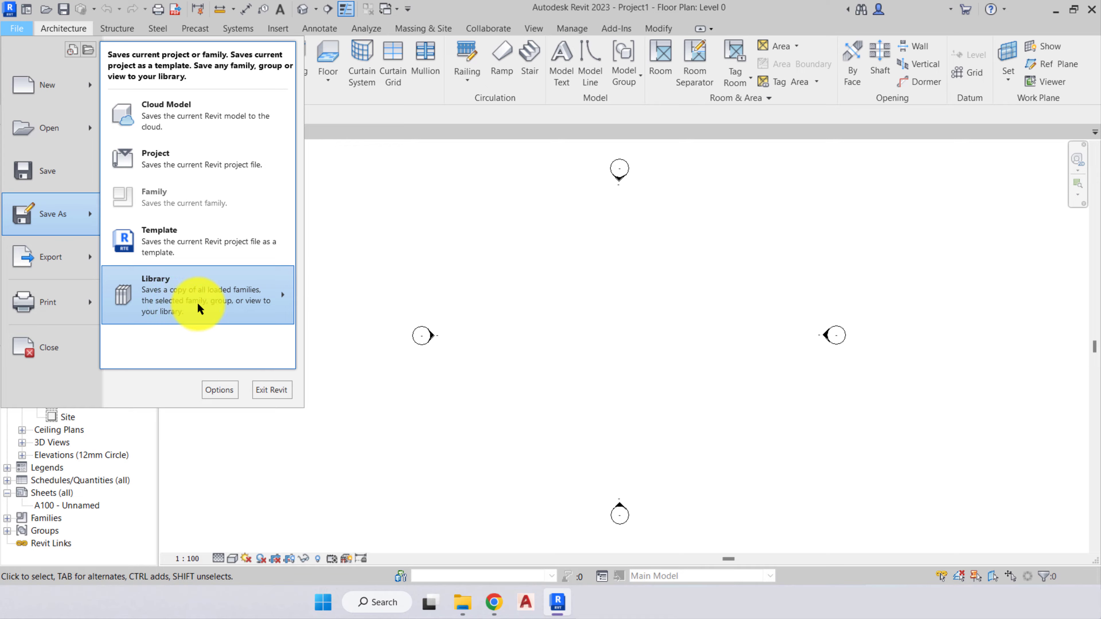
{"action": "mouse_move", "coordinate": [208, 309]}
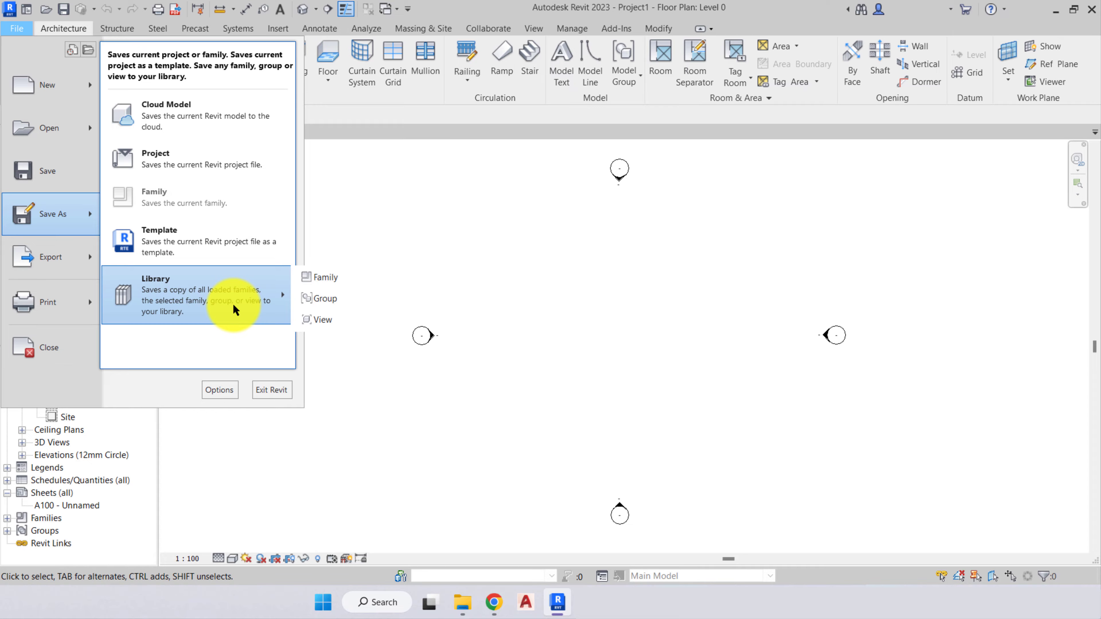
{"action": "left_click", "coordinate": [87, 390]}
- Examine the export formats, image, report and export setup options, and the printing options
{"action": "mouse_move", "coordinate": [69, 257]}
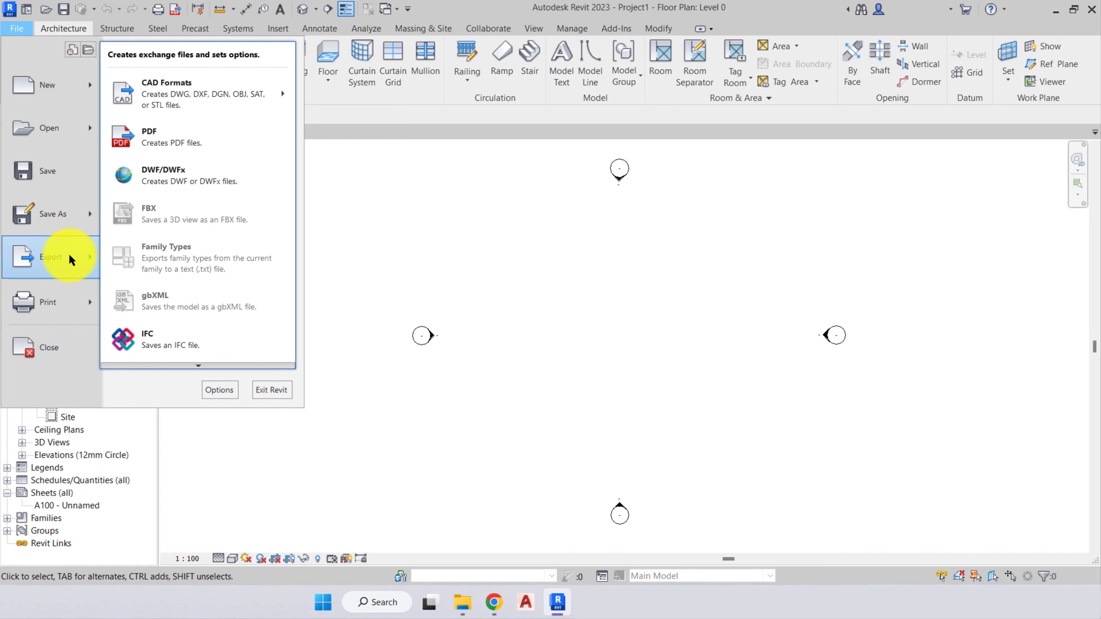
{"action": "mouse_move", "coordinate": [219, 99]}
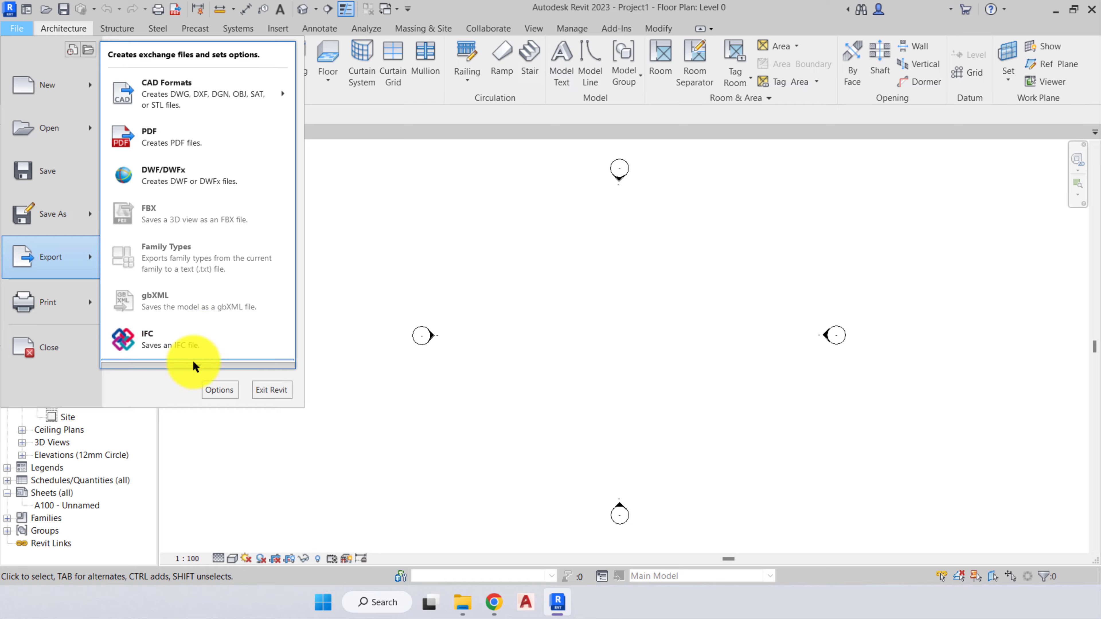
{"action": "mouse_move", "coordinate": [196, 363]}
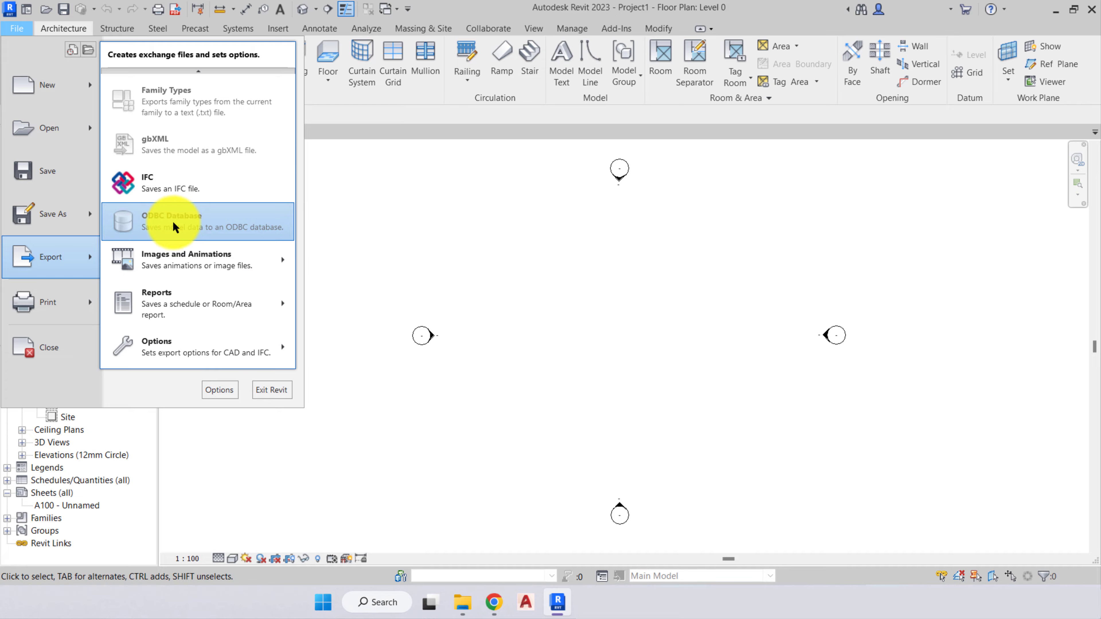
{"action": "mouse_move", "coordinate": [184, 259]}
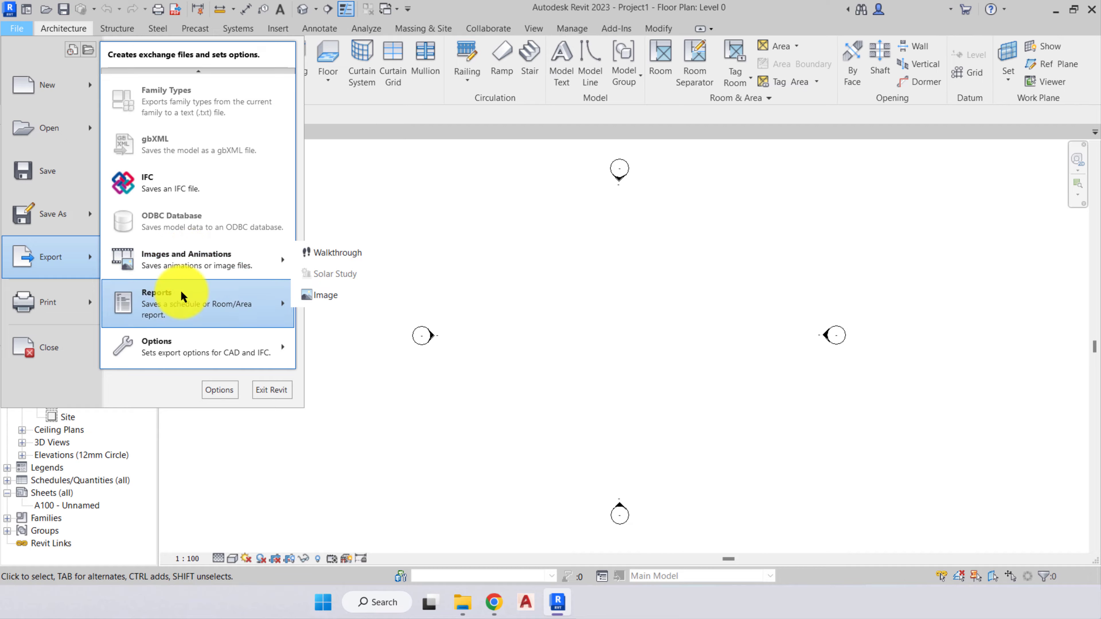
{"action": "mouse_move", "coordinate": [175, 301]}
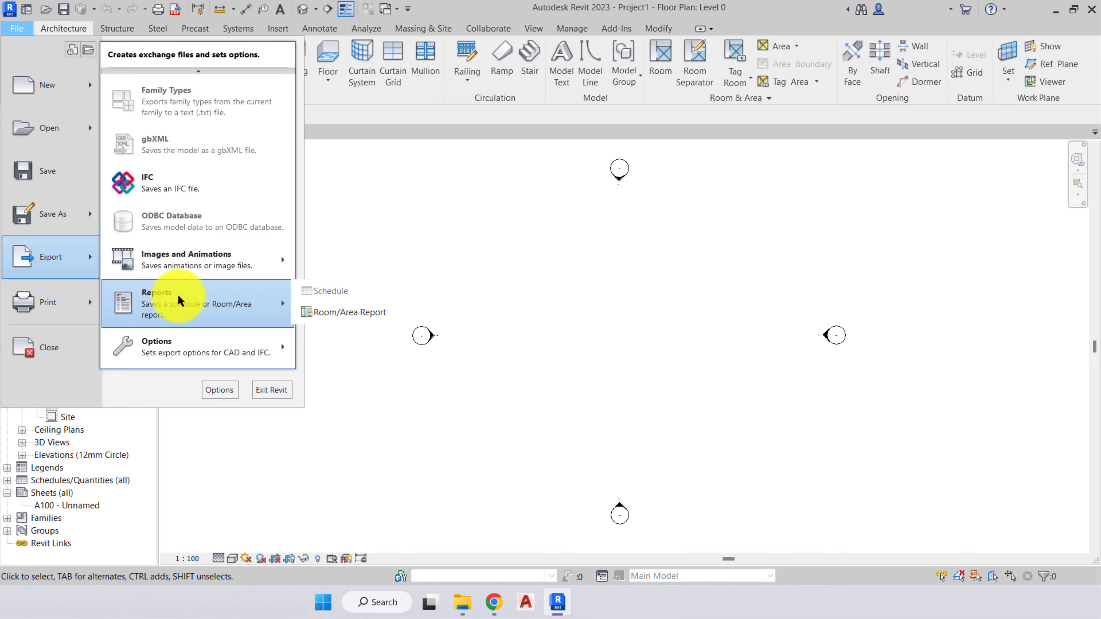
{"action": "left_click", "coordinate": [241, 339]}
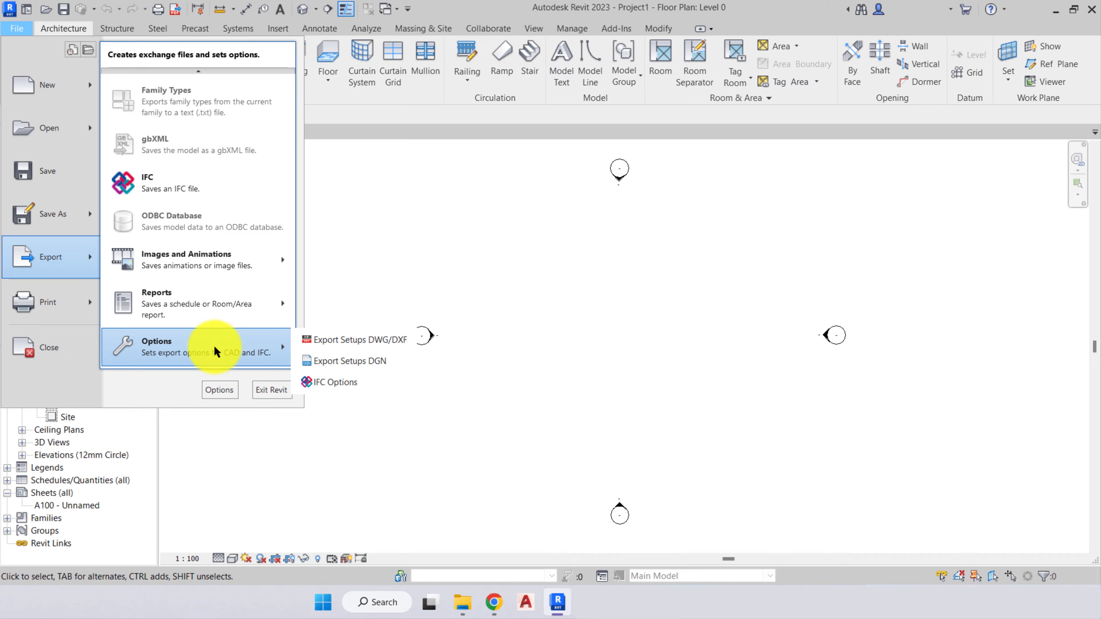
{"action": "left_click", "coordinate": [162, 388]}
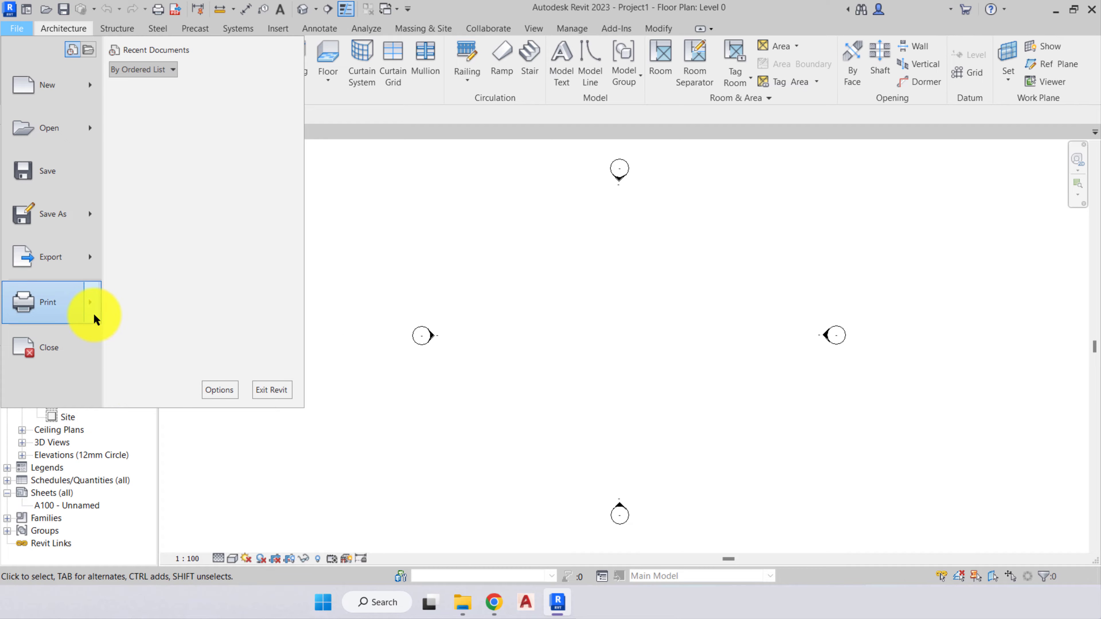
{"action": "mouse_move", "coordinate": [94, 316]}
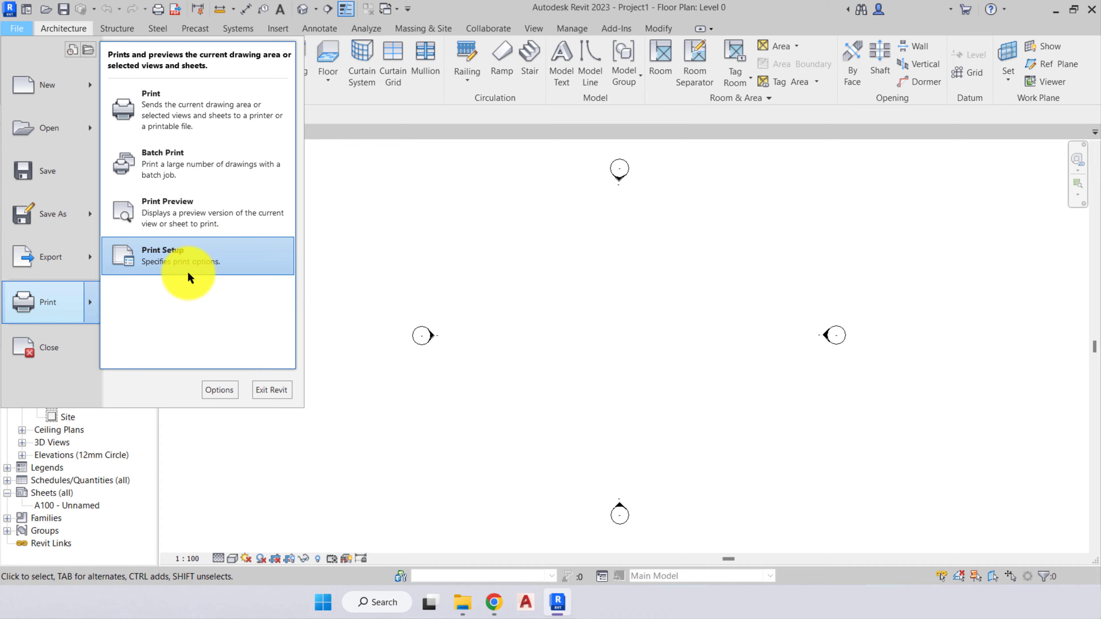
{"action": "left_click", "coordinate": [64, 401]}
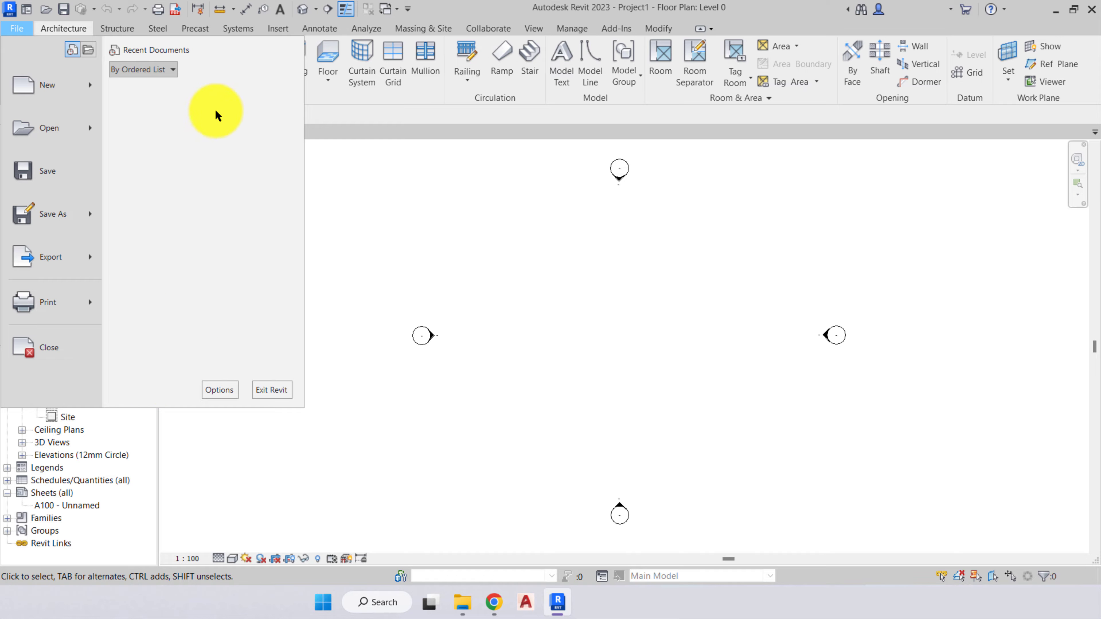
- Save the project to the Desktop as Project1 in the Project Files (*.rvt) format
{"action": "left_click", "coordinate": [161, 162]}
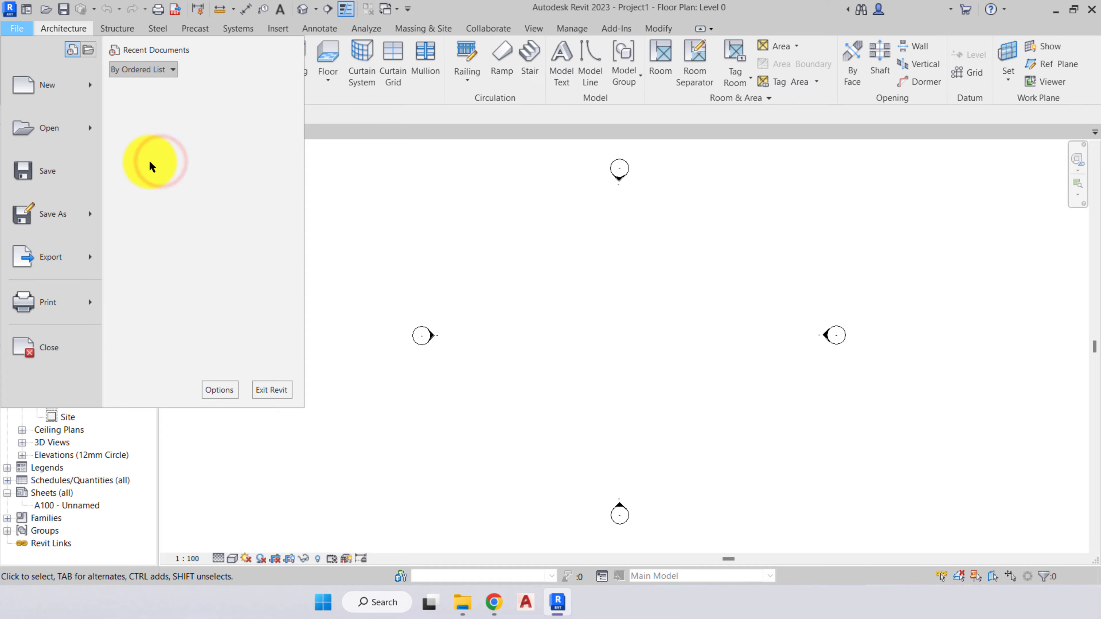
{"action": "left_click", "coordinate": [48, 172]}
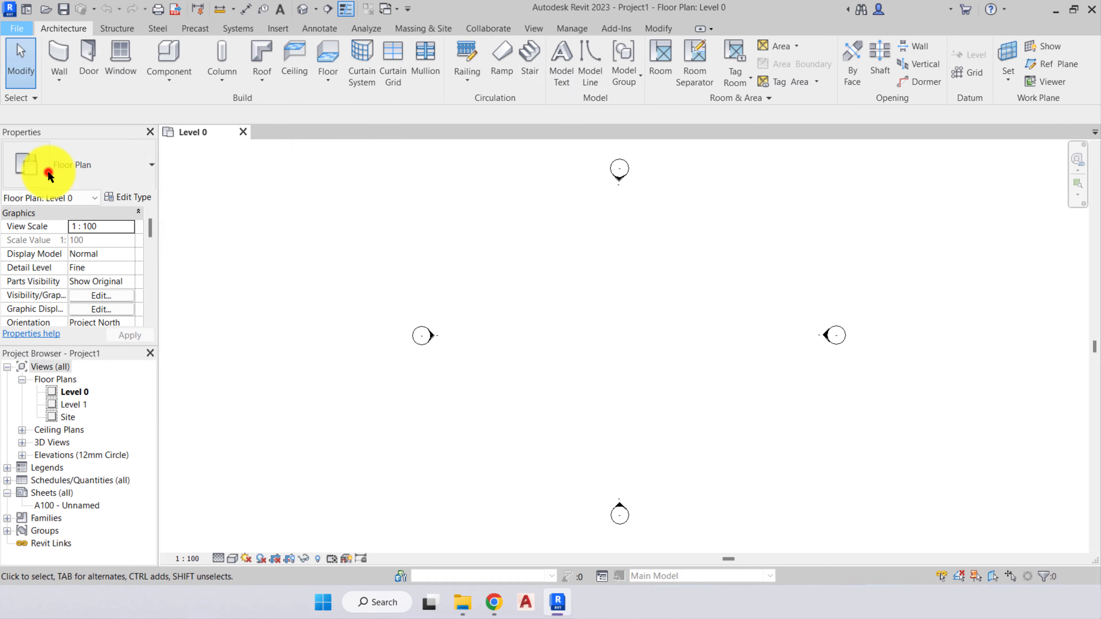
{"action": "left_click", "coordinate": [331, 394]}
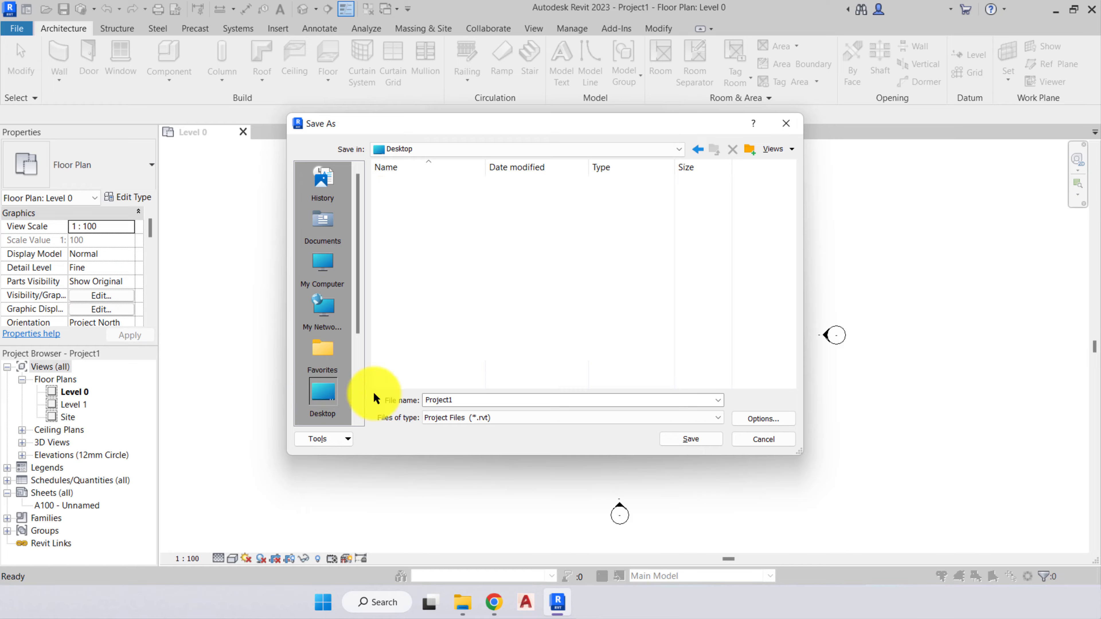
{"action": "left_click", "coordinate": [459, 400]}
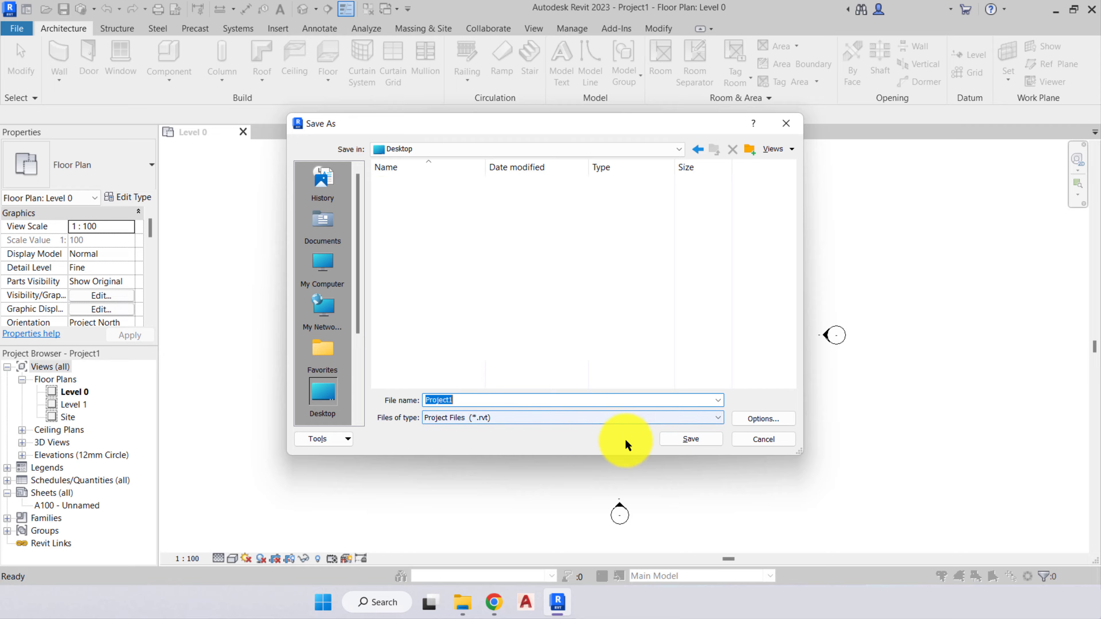
{"action": "left_click", "coordinate": [684, 439]}
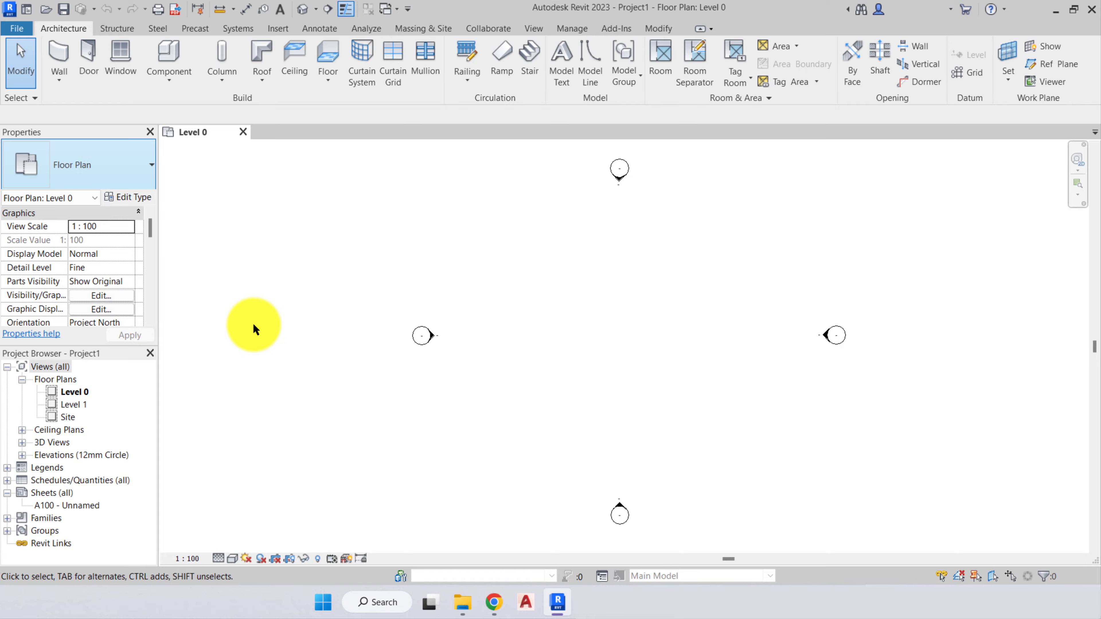
- Pin Project1.rvt in the recent documents list and return to the floor plan
{"action": "left_click", "coordinate": [18, 28]}
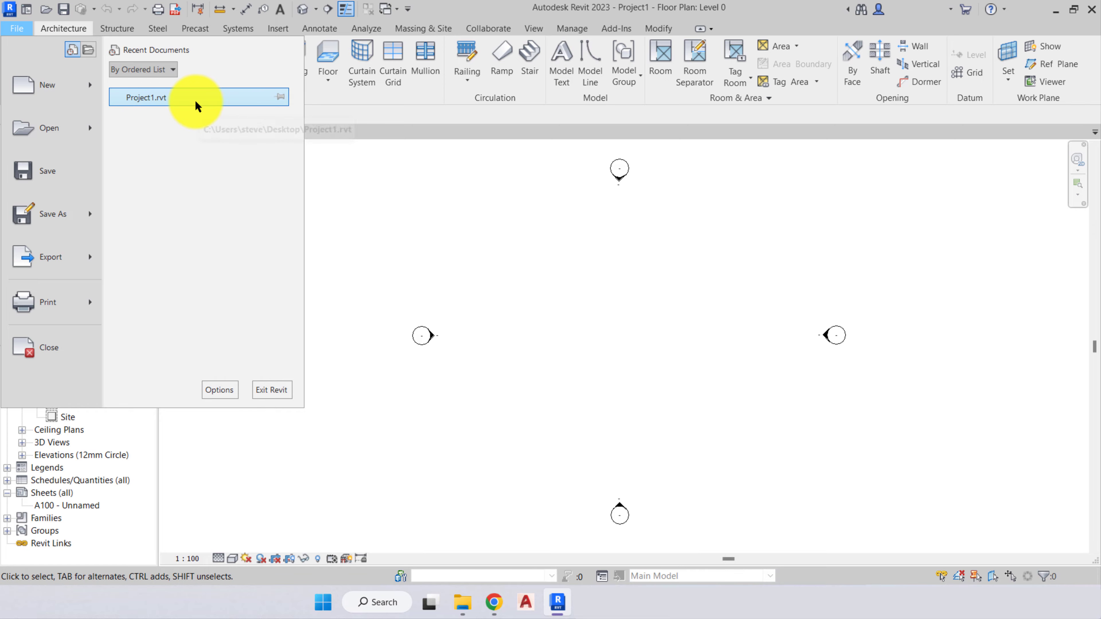
{"action": "left_click", "coordinate": [280, 98]}
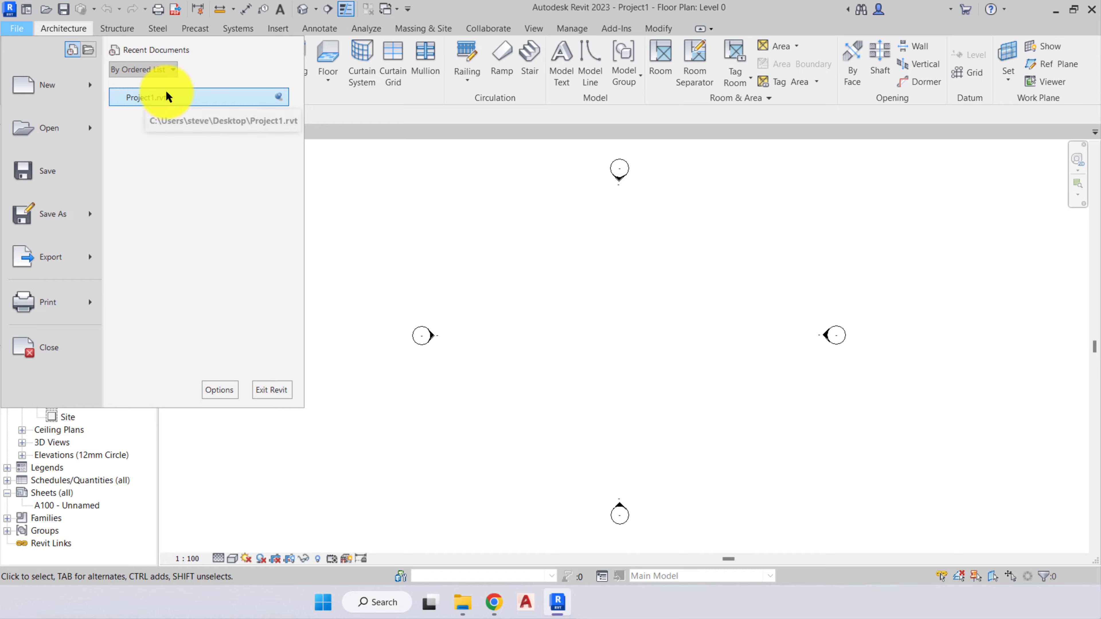
{"action": "left_click", "coordinate": [279, 95]}
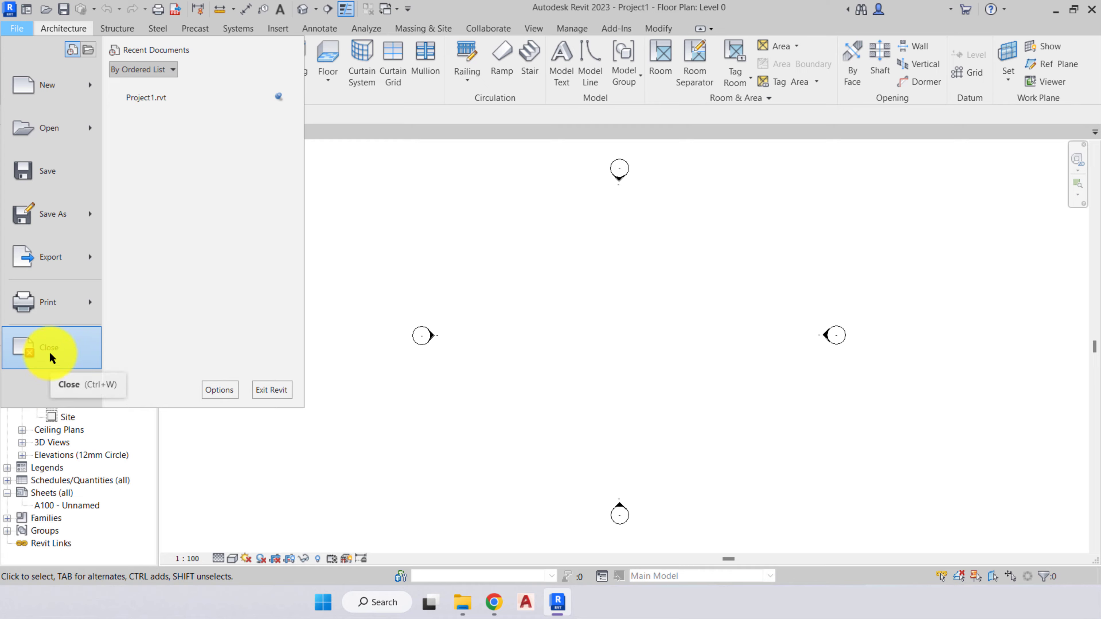
{"action": "left_click", "coordinate": [208, 315]}
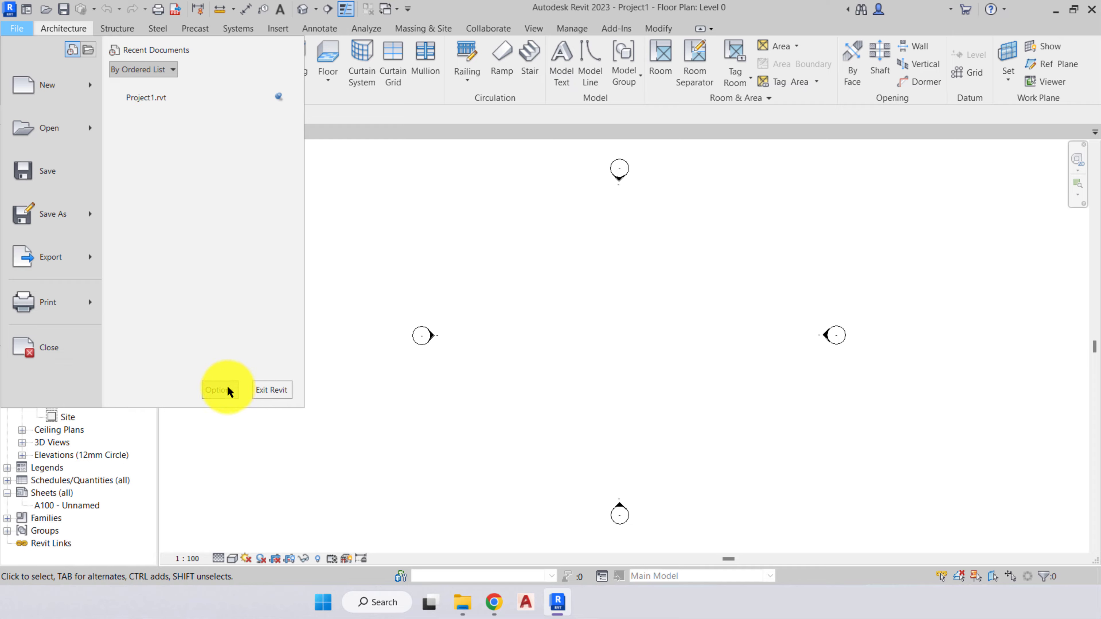
{"action": "left_click", "coordinate": [236, 359]}
{"action": "left_click", "coordinate": [332, 189]}
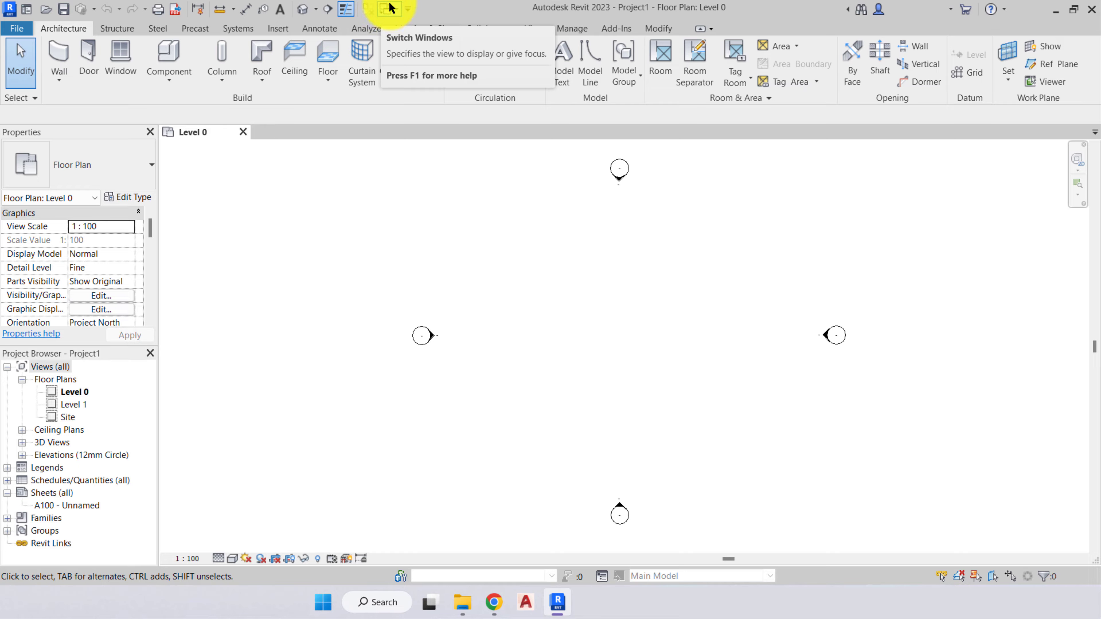
- Review the commands that can be shown on the Quick Access Toolbar
{"action": "left_click", "coordinate": [408, 11]}
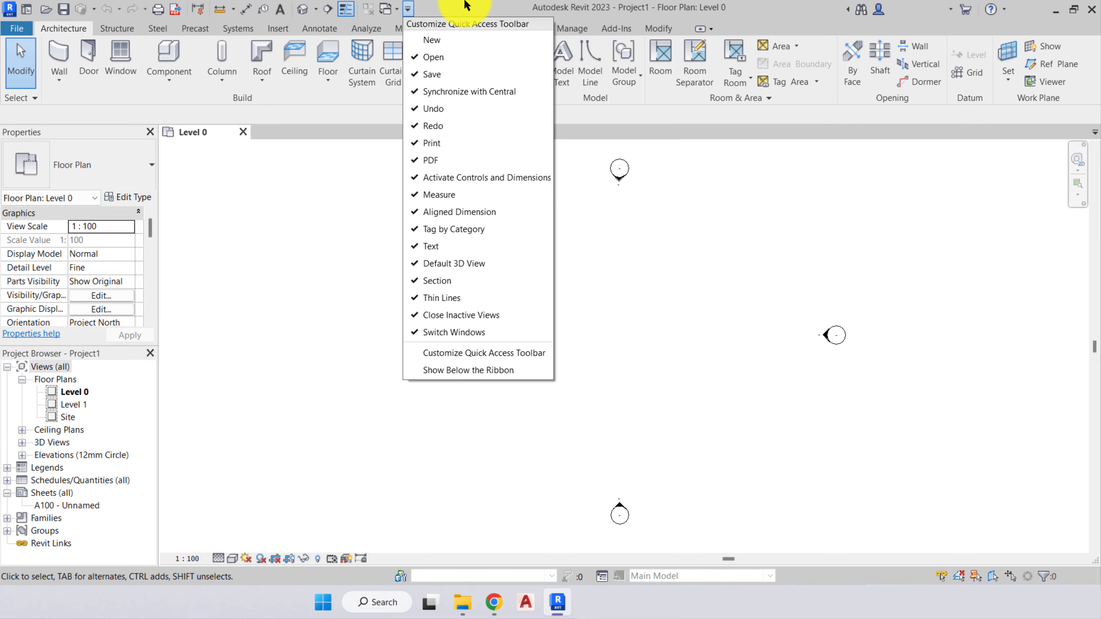
{"action": "left_click", "coordinate": [408, 8]}
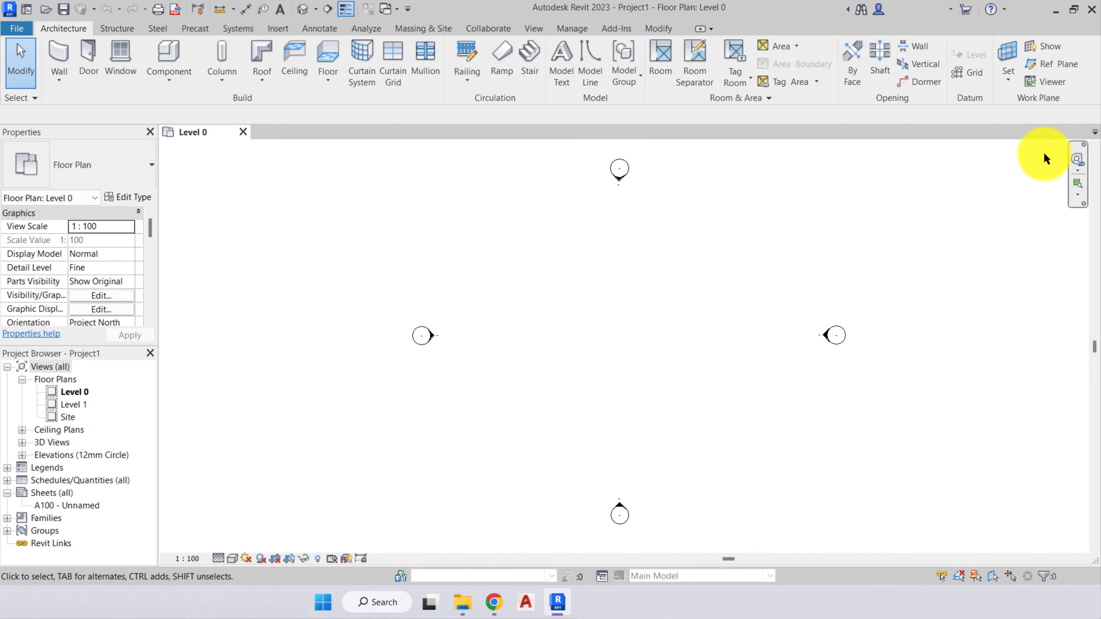
- Display and dismiss the 2D navigation wheel, and review the zoom options with Zoom in Region chosen
{"action": "left_click", "coordinate": [1077, 158]}
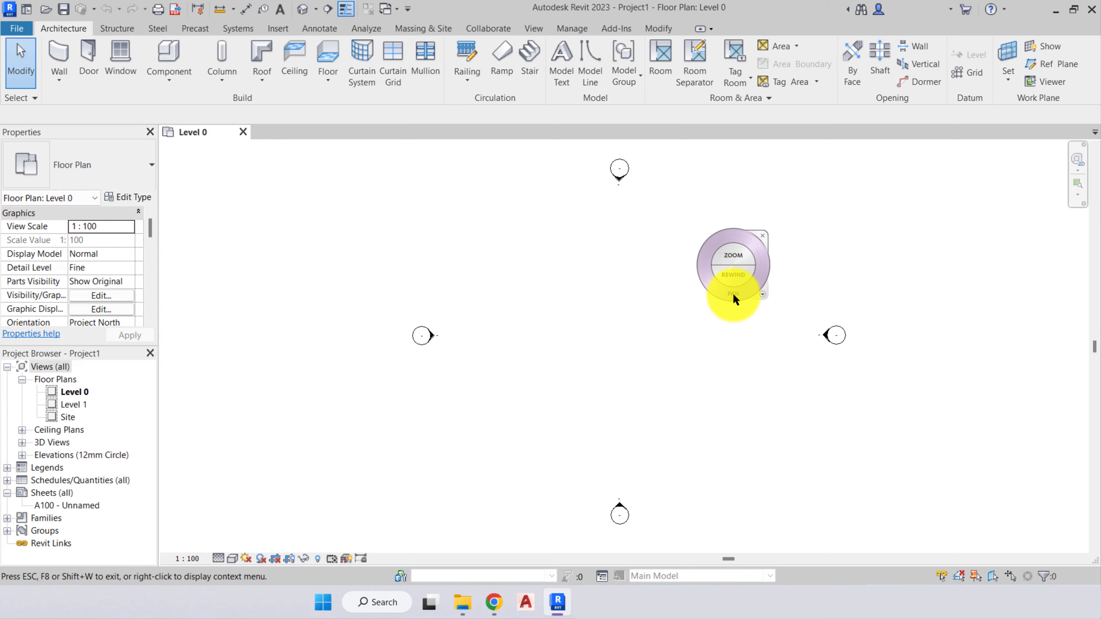
{"action": "left_click", "coordinate": [762, 237]}
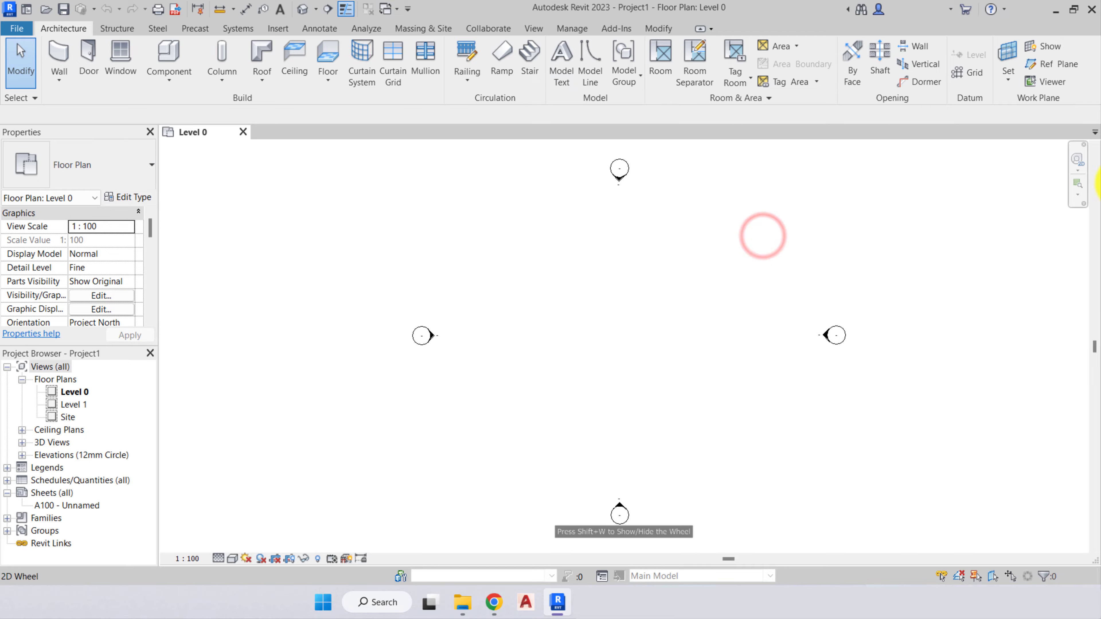
{"action": "left_click", "coordinate": [1073, 195]}
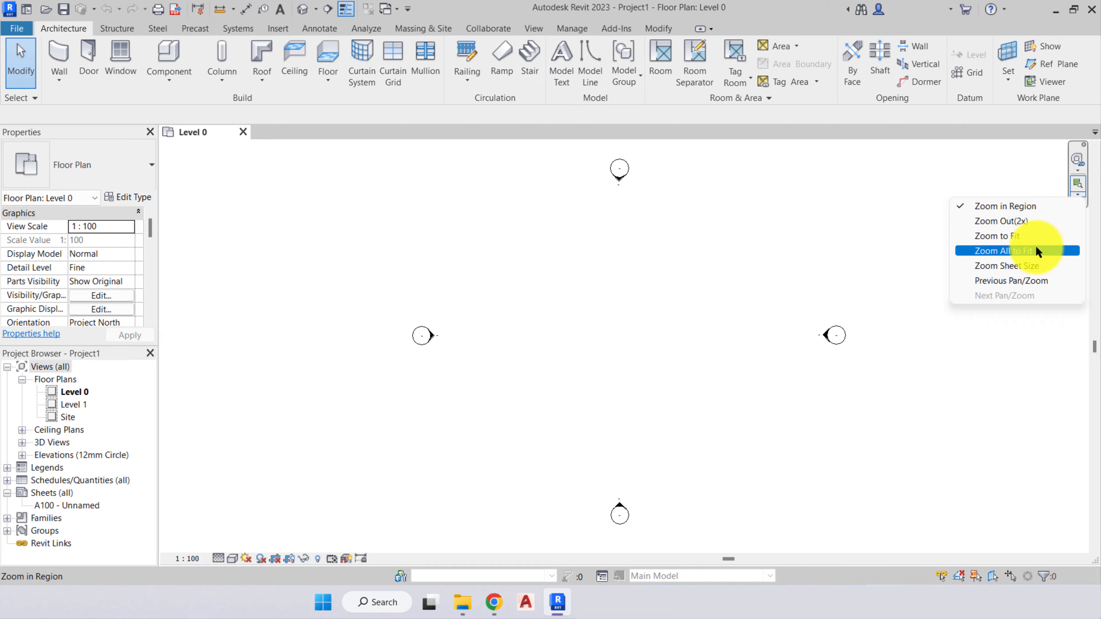
{"action": "left_click", "coordinate": [1010, 205]}
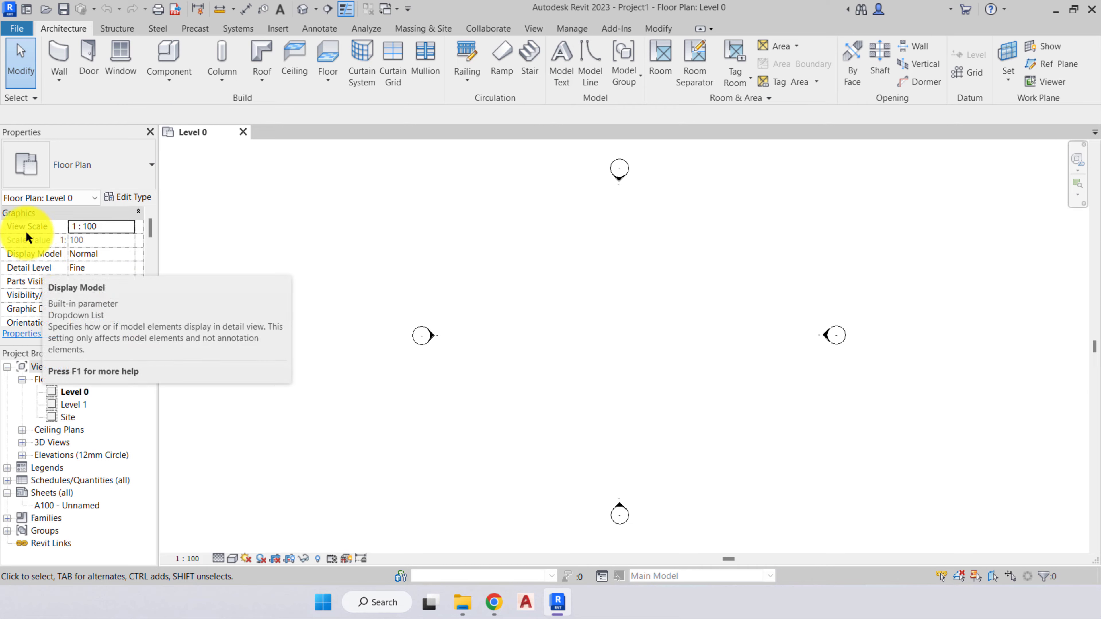
- Hide the Project Browser through the user interface settings, and show it again
{"action": "left_click", "coordinate": [533, 29]}
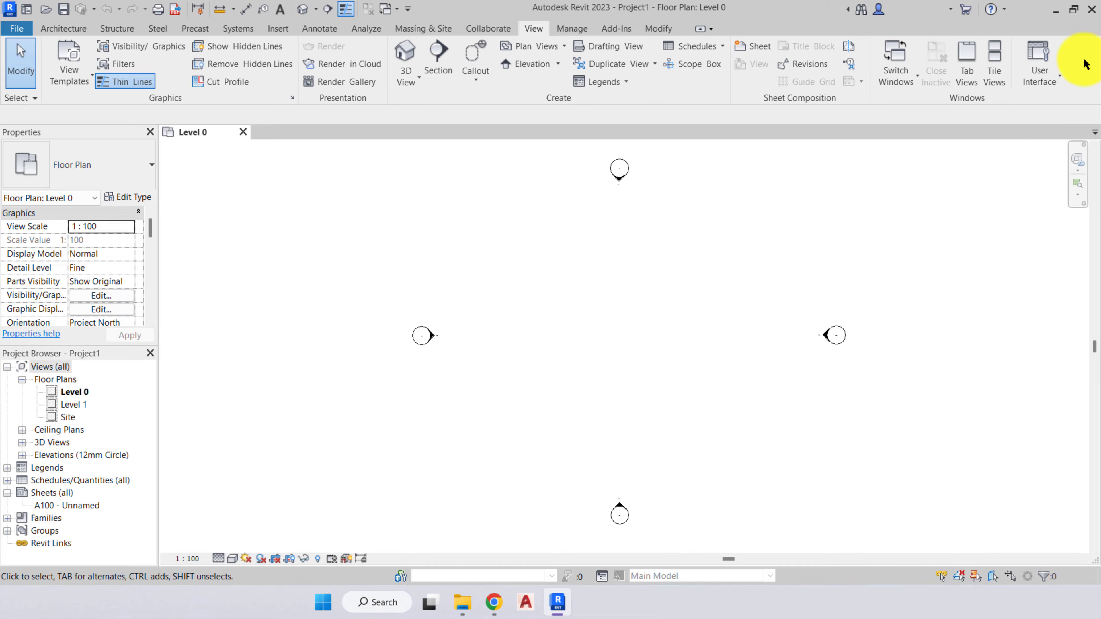
{"action": "left_click", "coordinate": [1053, 73]}
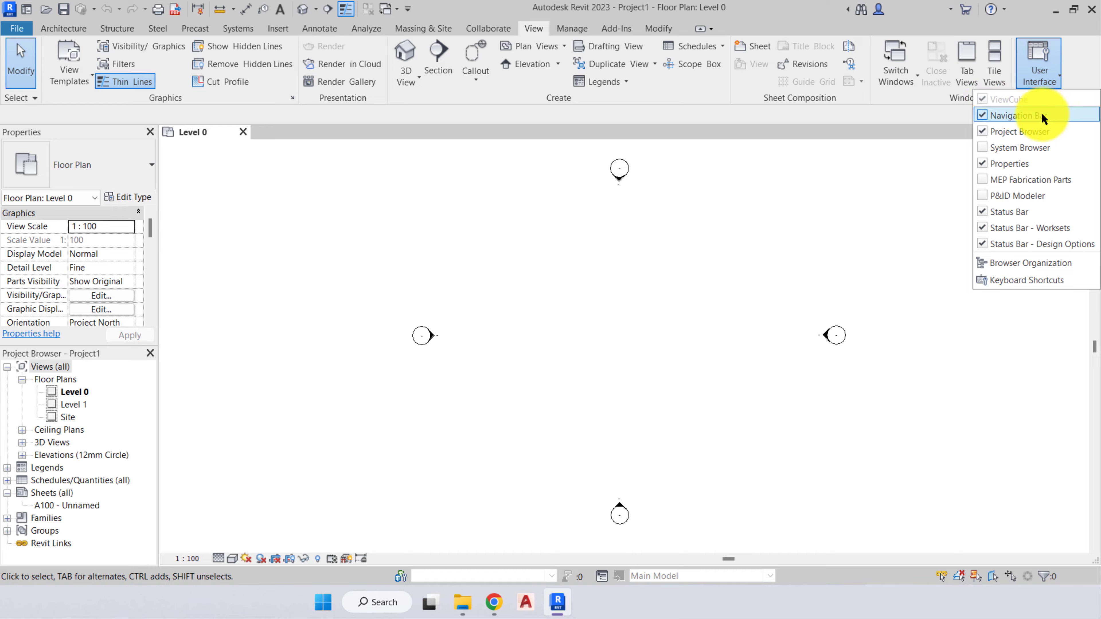
{"action": "left_click", "coordinate": [985, 132]}
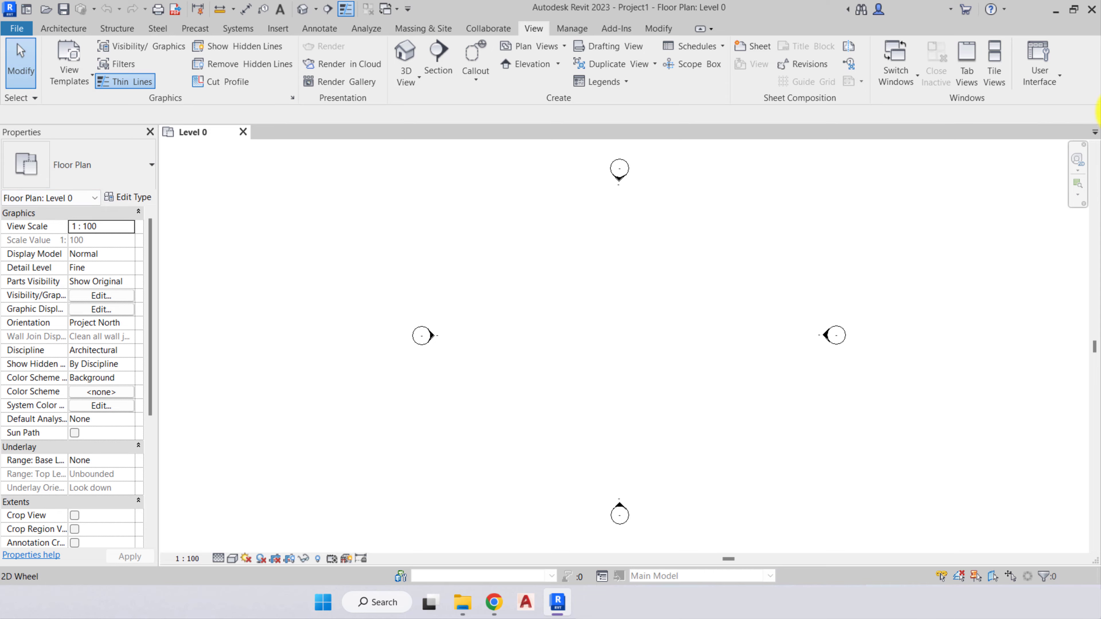
{"action": "left_click", "coordinate": [1047, 61]}
{"action": "left_click", "coordinate": [983, 135]}
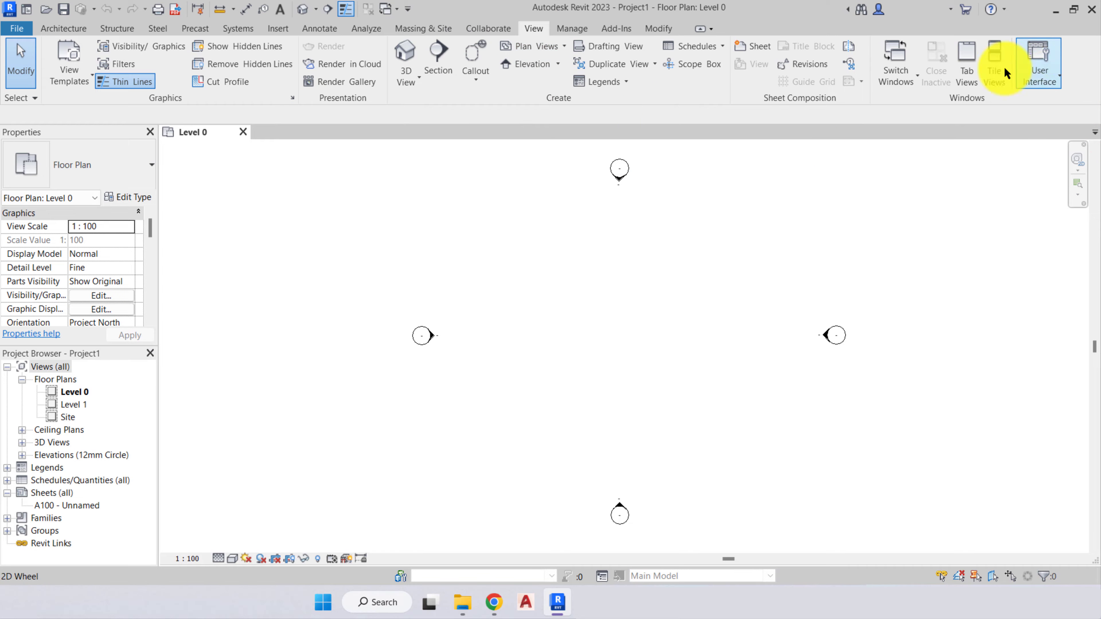
- Review which interface elements can be shown or hidden, and return to the architectural tools
{"action": "left_click", "coordinate": [1046, 75]}
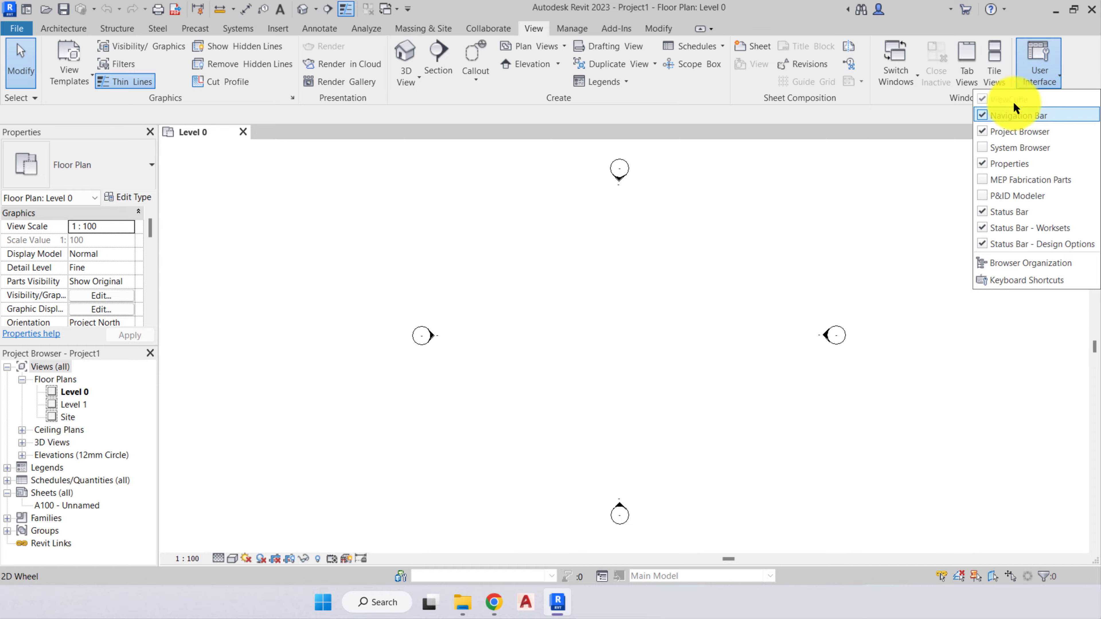
{"action": "left_click", "coordinate": [1088, 51]}
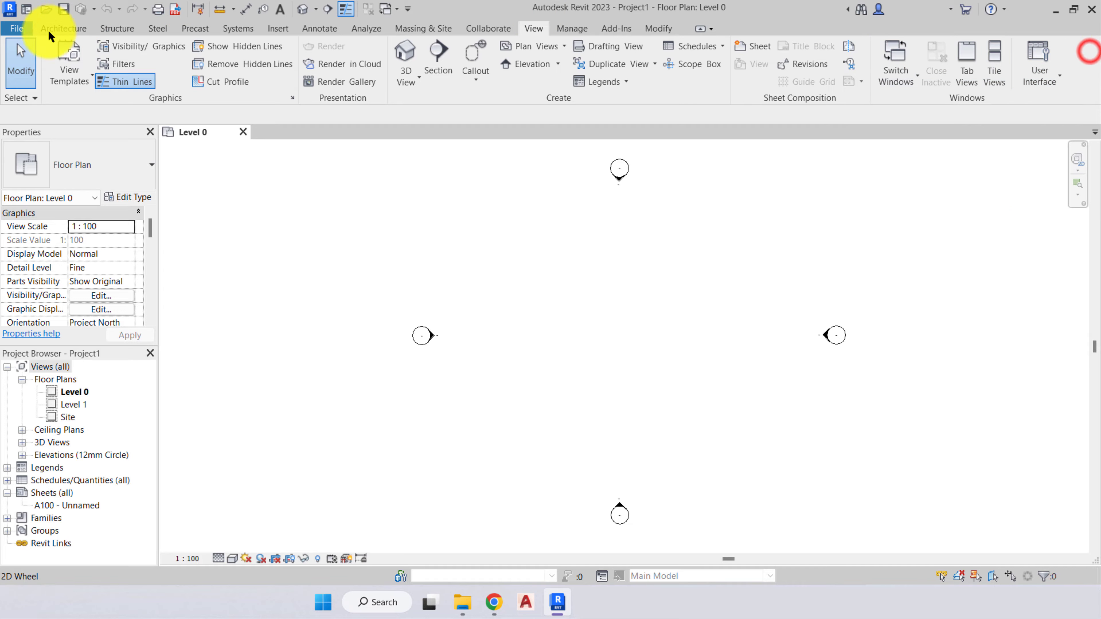
{"action": "left_click", "coordinate": [51, 32]}
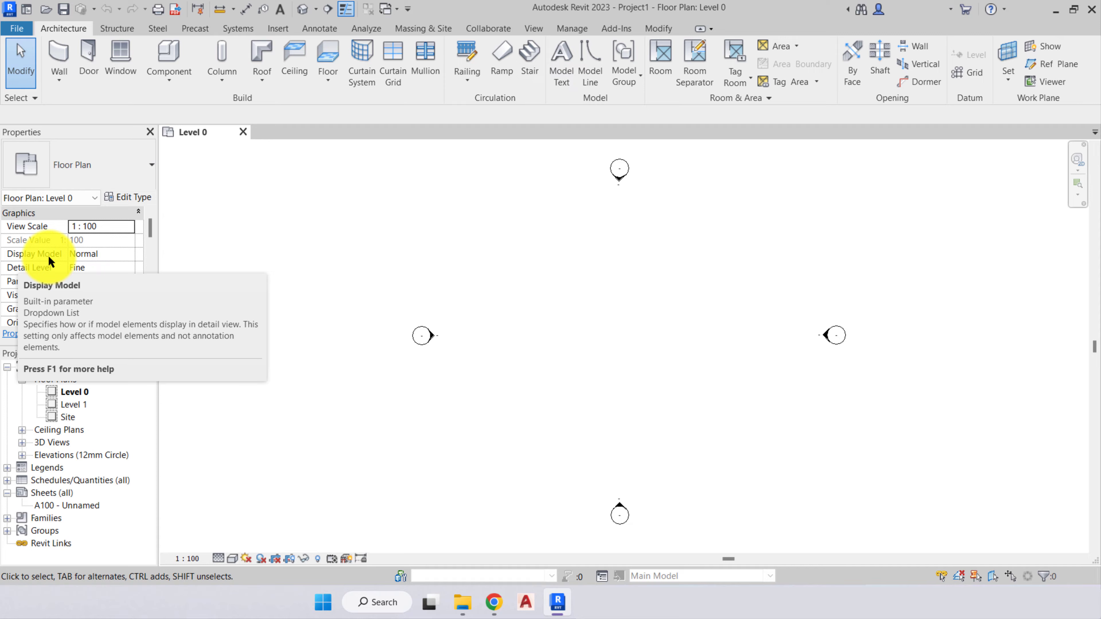
- Draw a straight horizontal wall about 17 m long between the west and east elevation markers on Level 0
{"action": "left_click", "coordinate": [126, 252]}
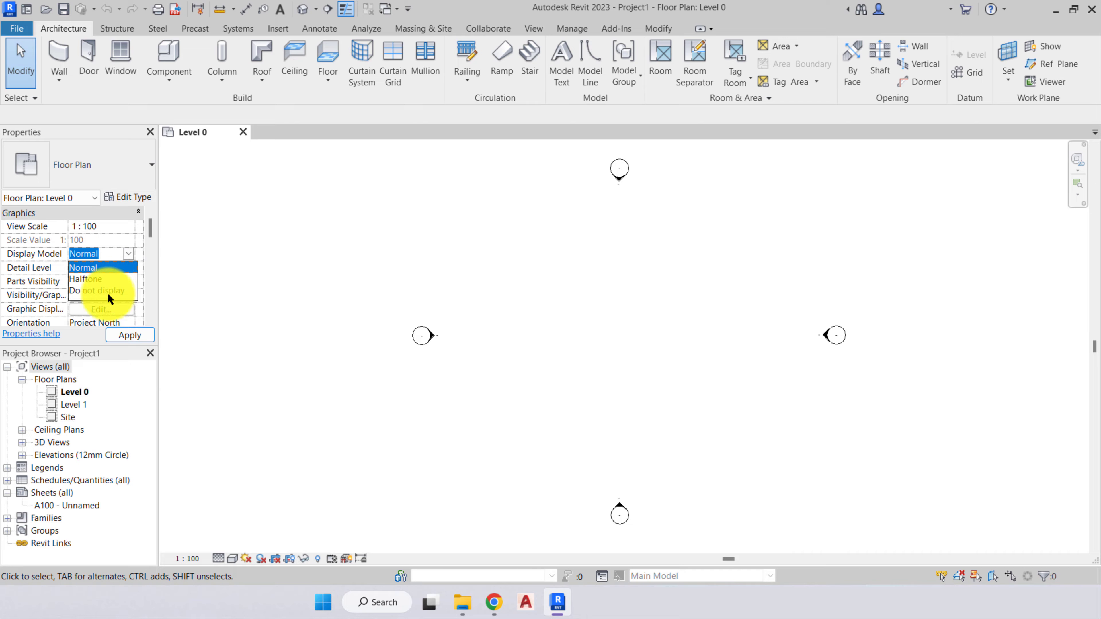
{"action": "left_click", "coordinate": [127, 254]}
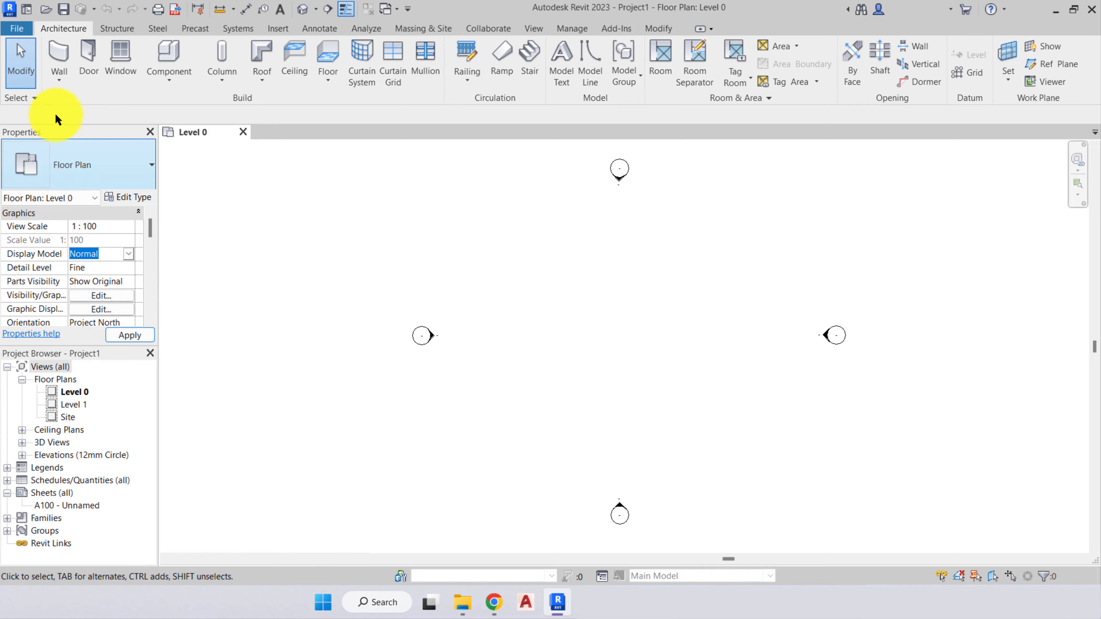
{"action": "left_click", "coordinate": [59, 54]}
{"action": "left_click", "coordinate": [485, 327]}
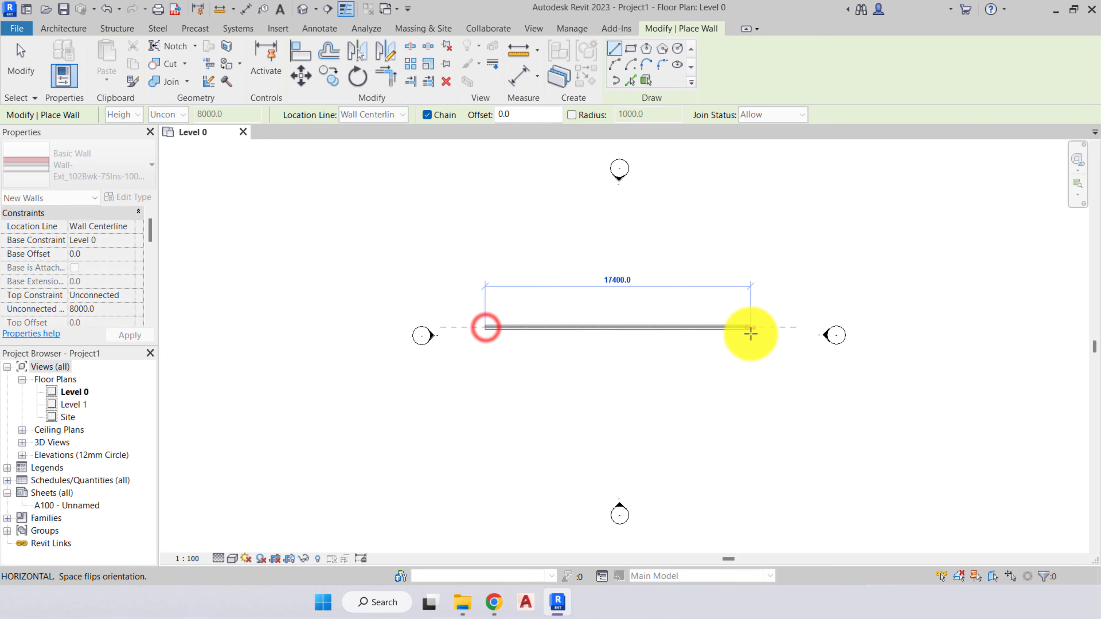
{"action": "left_click", "coordinate": [739, 328]}
{"action": "key", "text": "Escape"}
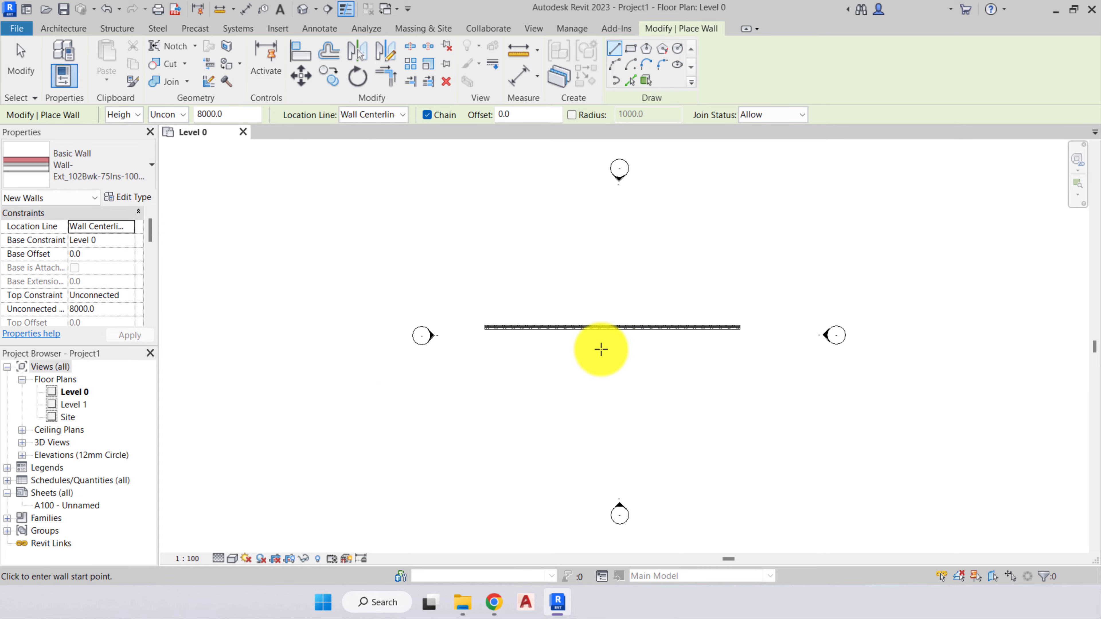
{"action": "scroll", "coordinate": [601, 349], "scroll_direction": "up", "scroll_amount": 3}
{"action": "key", "text": "Escape"}
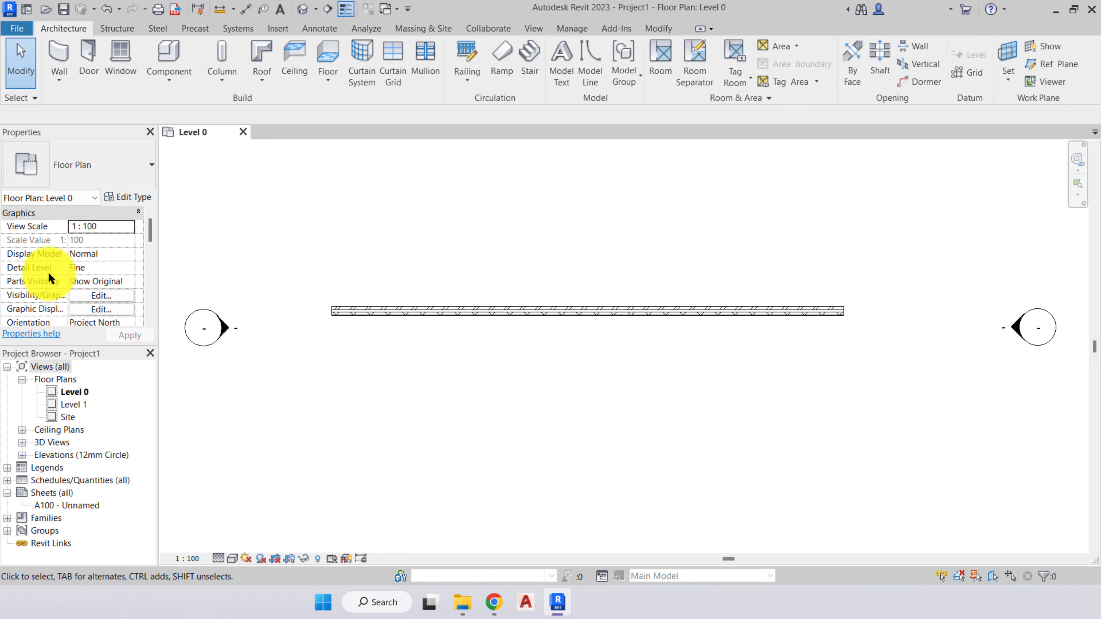
- Set the floor plan's Display Model to Halftone to compare the wall's appearance, and restore it to Normal
{"action": "left_click", "coordinate": [130, 256]}
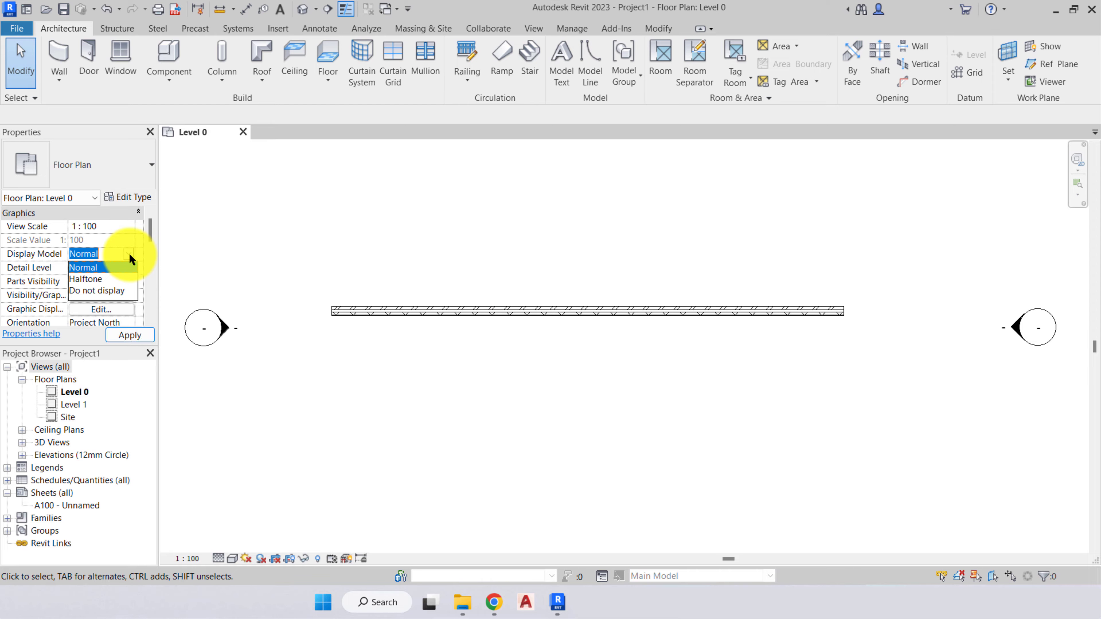
{"action": "left_click", "coordinate": [98, 279]}
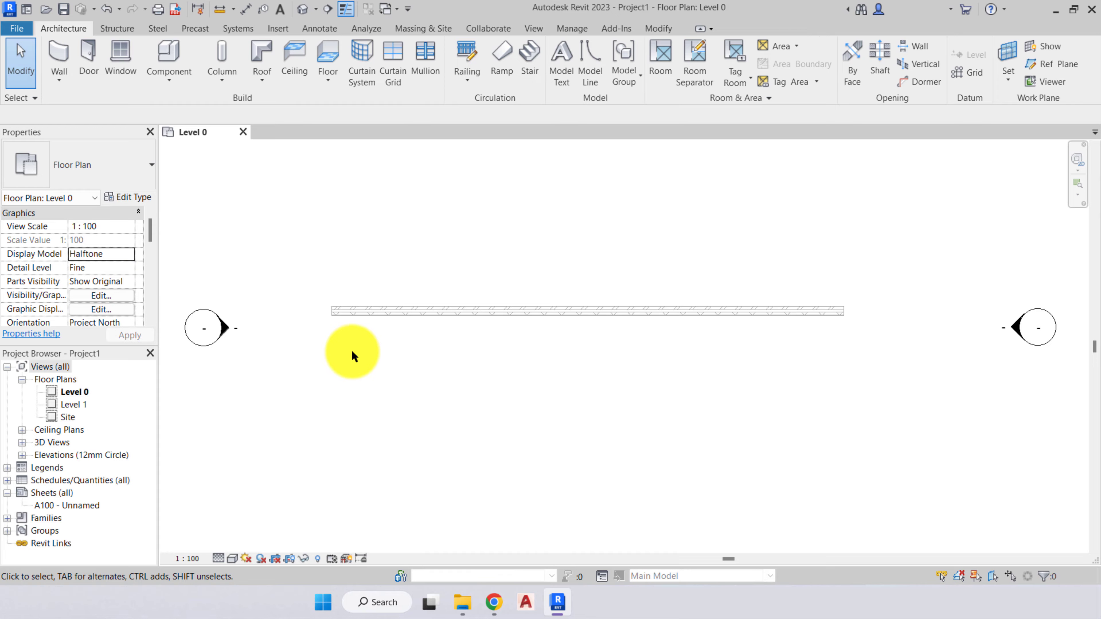
{"action": "scroll", "coordinate": [352, 336], "scroll_direction": "up", "scroll_amount": 3}
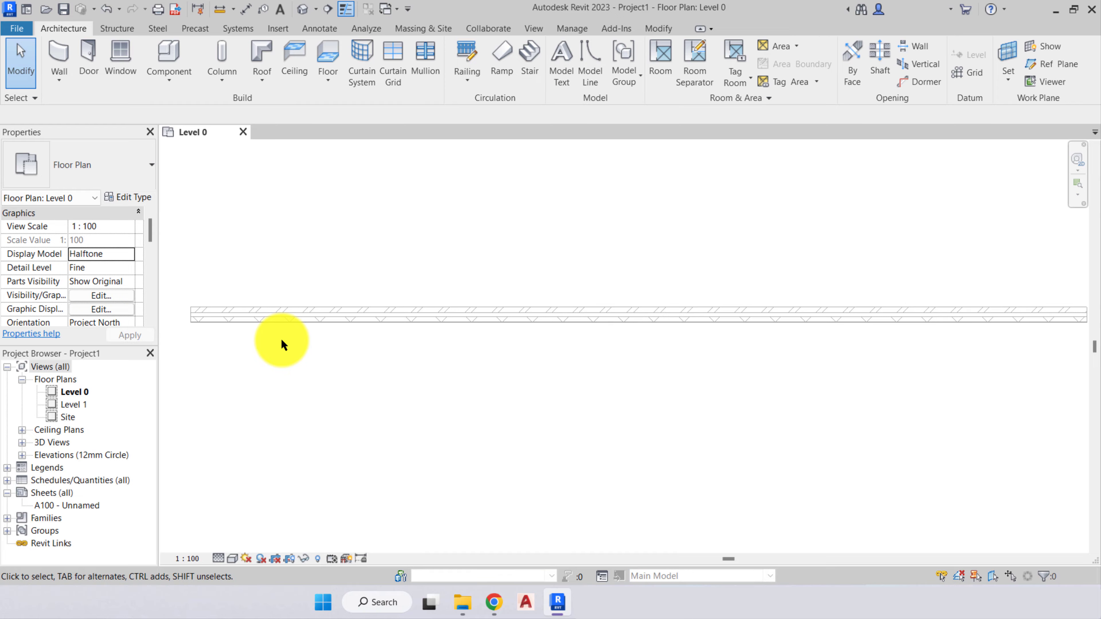
{"action": "scroll", "coordinate": [281, 342], "scroll_direction": "down", "scroll_amount": 3}
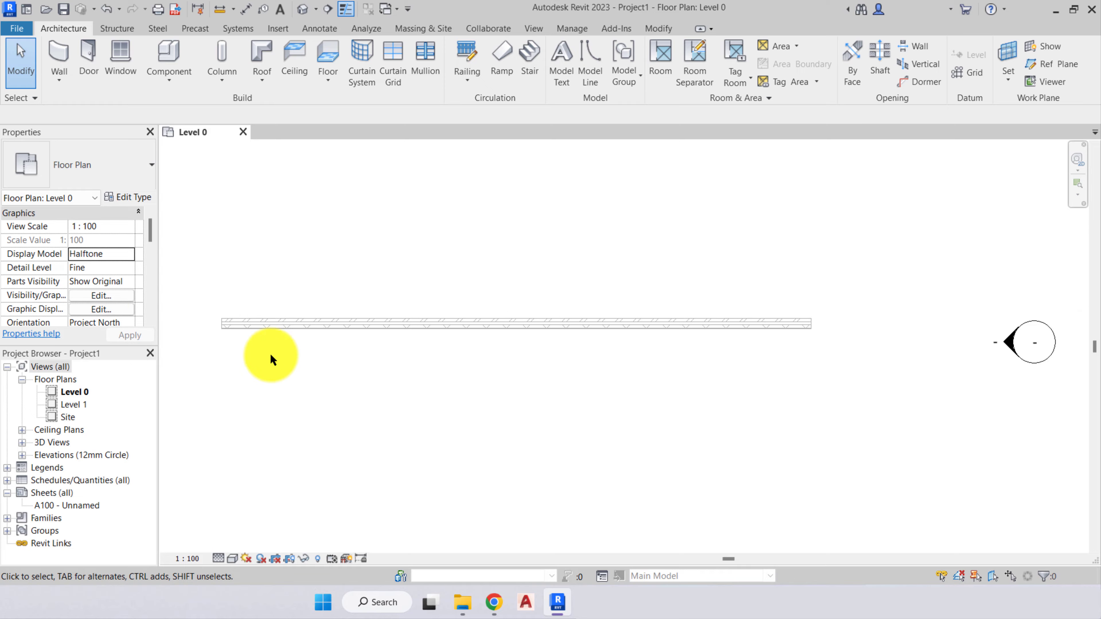
{"action": "left_click", "coordinate": [128, 253]}
{"action": "left_click", "coordinate": [104, 268]}
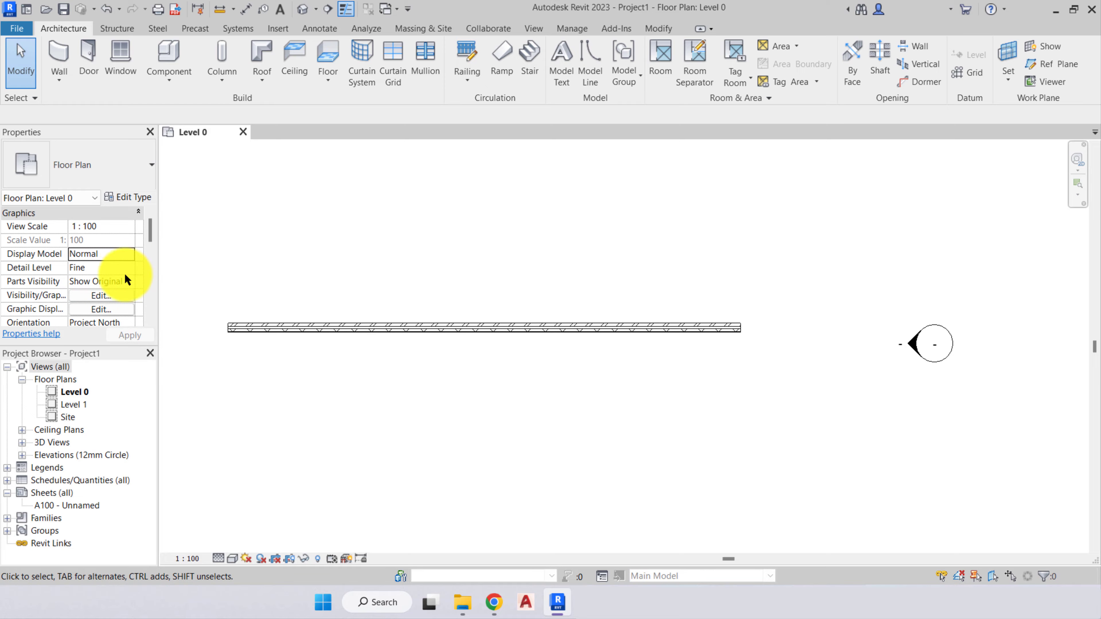
- Compare the wall's layers by setting the floor plan's Detail Level to Medium and Coarse, and return it to Fine
{"action": "scroll", "coordinate": [306, 347], "scroll_direction": "up", "scroll_amount": 2}
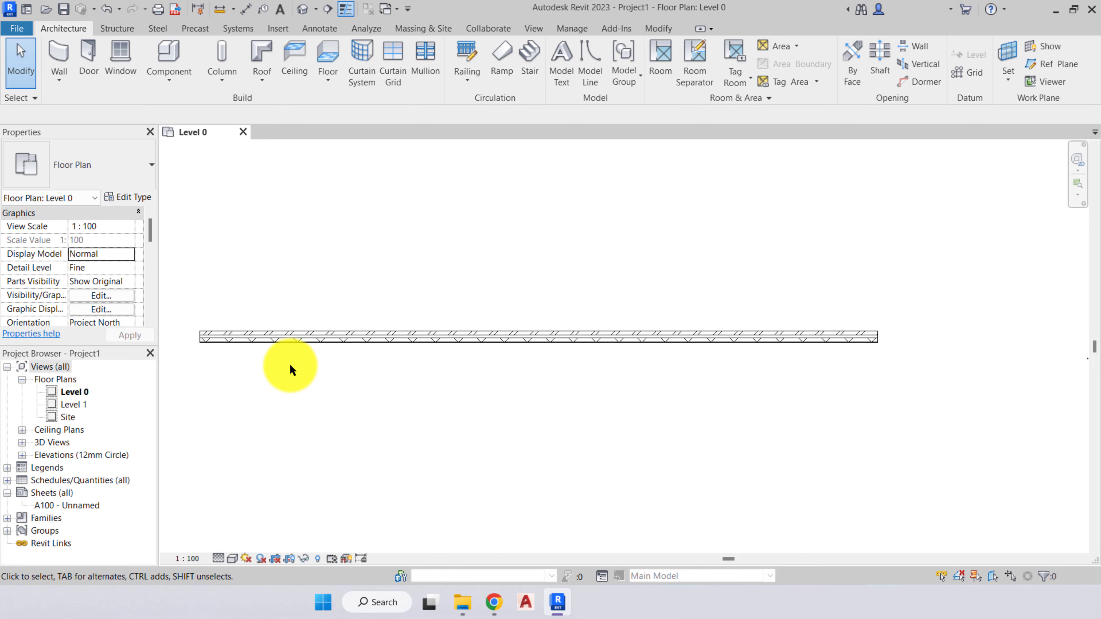
{"action": "scroll", "coordinate": [254, 350], "scroll_direction": "up", "scroll_amount": 1}
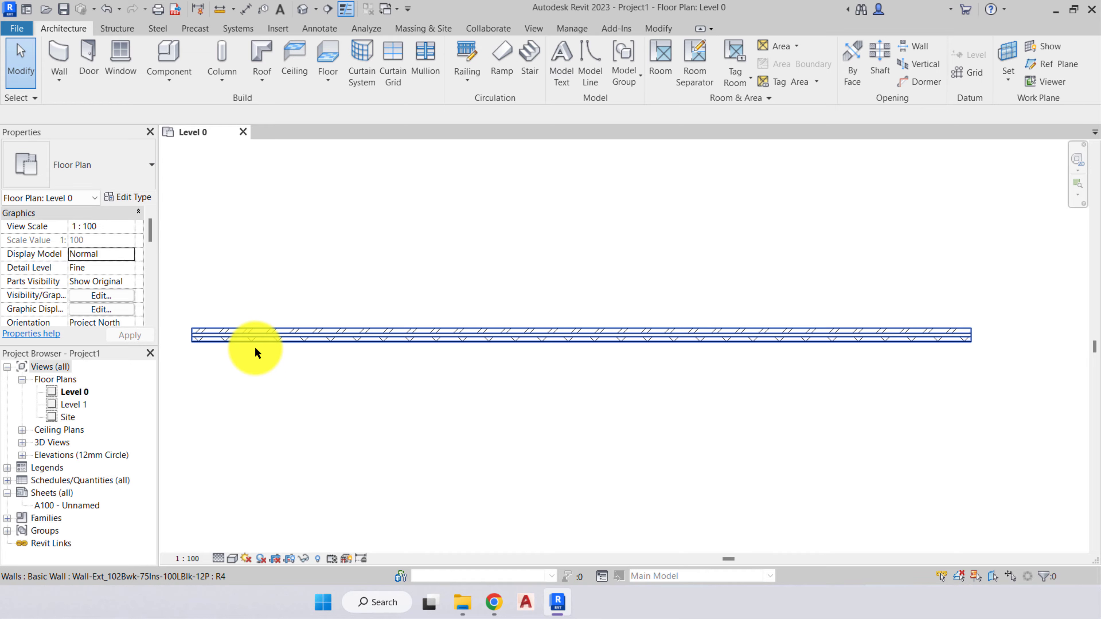
{"action": "middle_click_drag", "start_coordinate": [254, 350], "coordinate": [310, 364]}
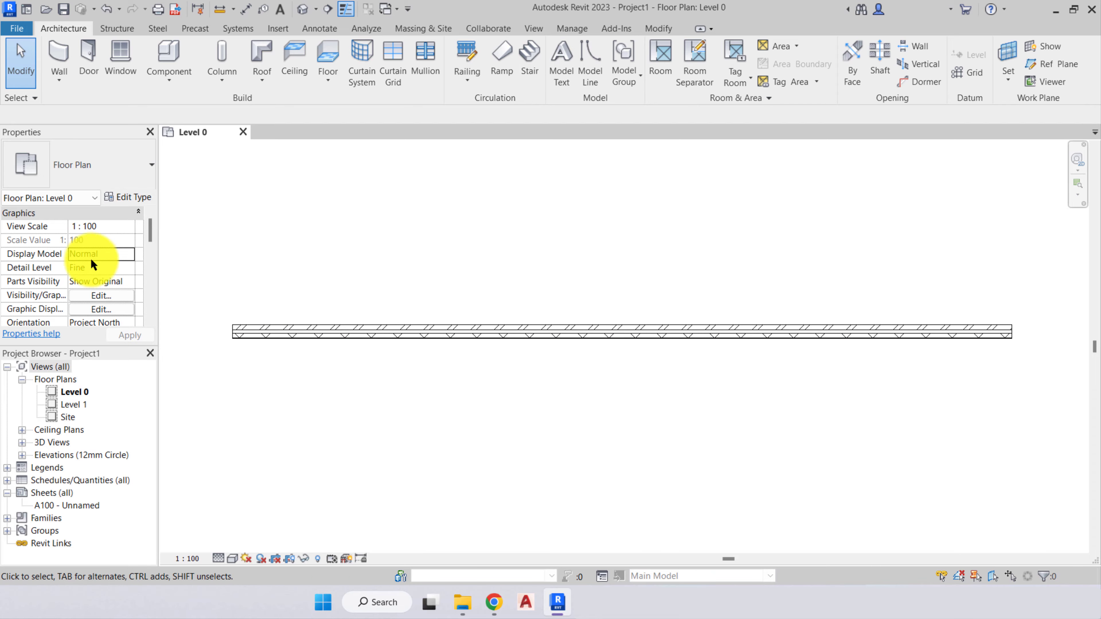
{"action": "left_click", "coordinate": [132, 269]}
{"action": "left_click", "coordinate": [132, 269]}
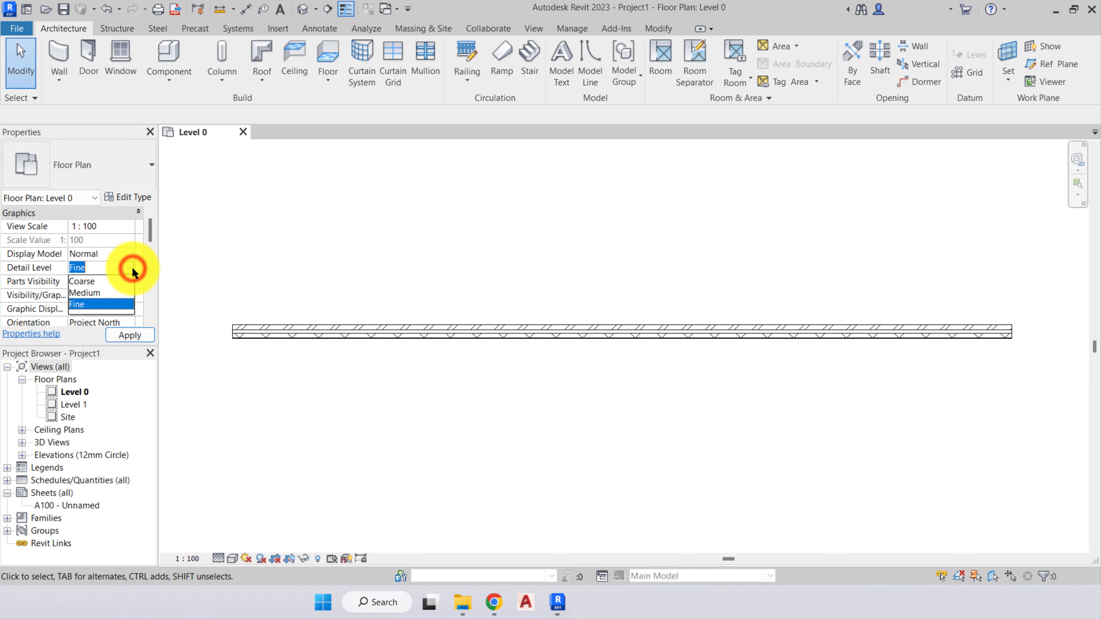
{"action": "left_click", "coordinate": [96, 295]}
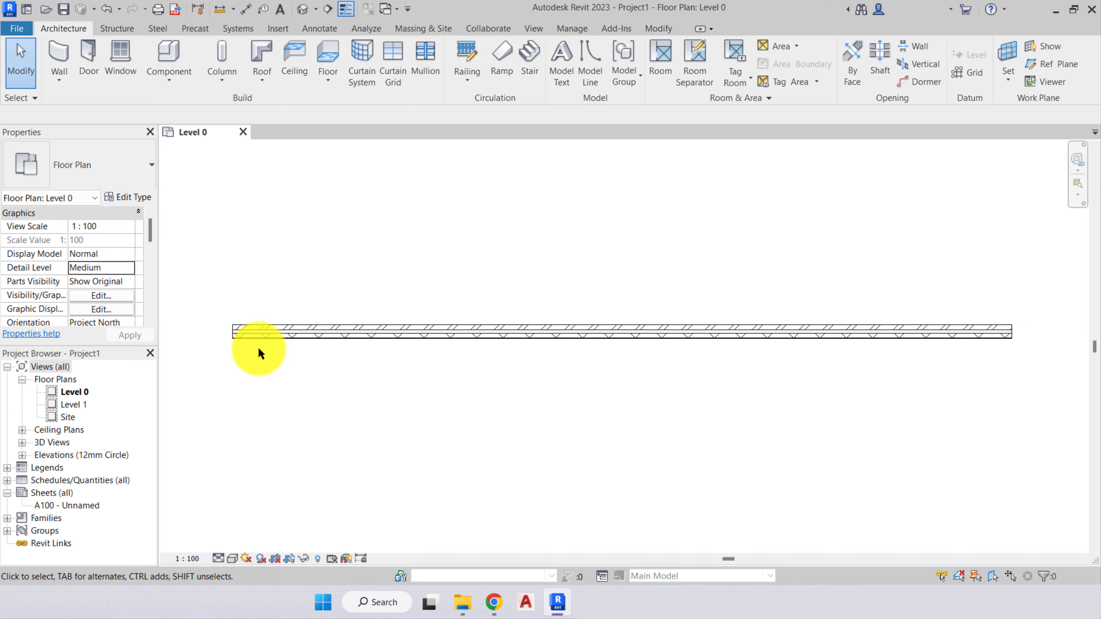
{"action": "left_click", "coordinate": [132, 269]}
{"action": "left_click", "coordinate": [105, 281]}
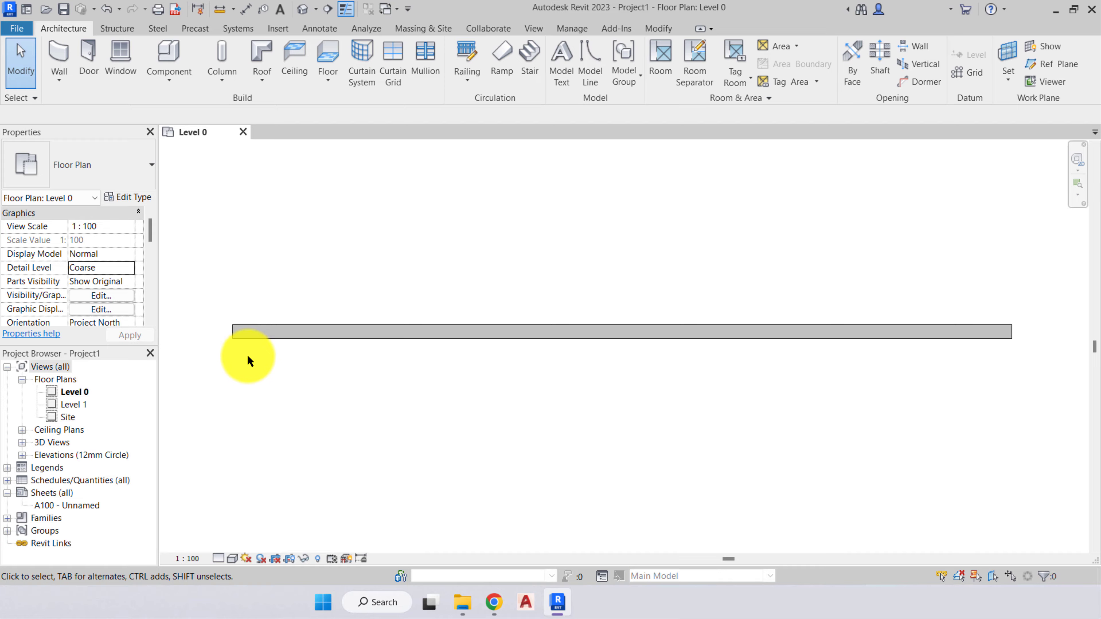
{"action": "left_click", "coordinate": [125, 267]}
{"action": "left_click", "coordinate": [80, 305]}
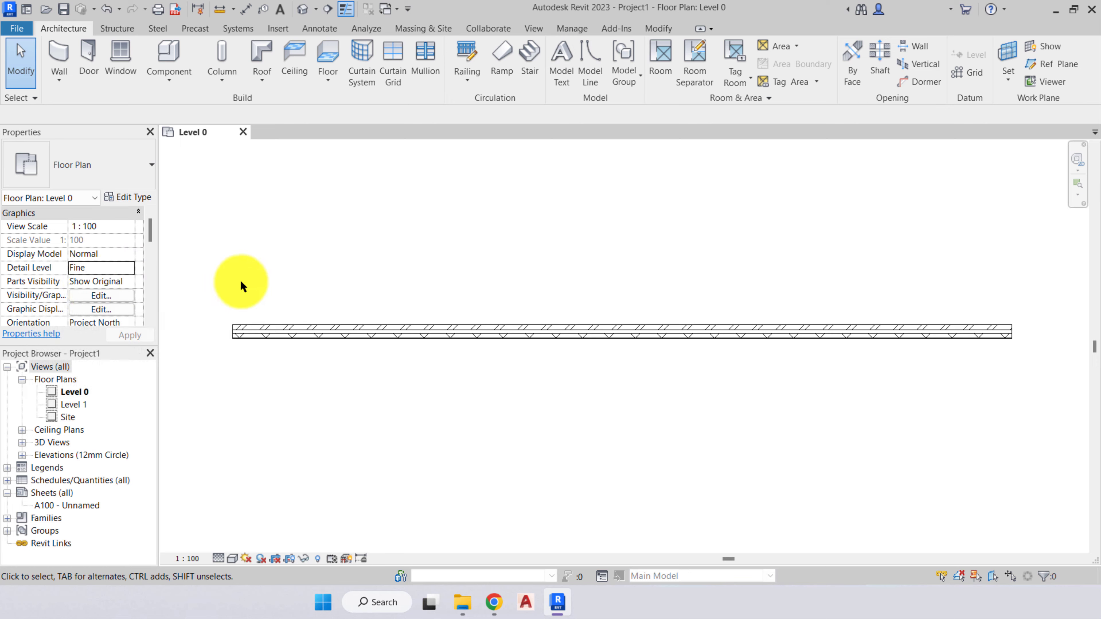
- Examine the model, annotation, analytical and imported categories and the filters in Level 0's Visibility/Graphic Overrides, and dismiss them without changes
{"action": "left_click", "coordinate": [130, 283]}
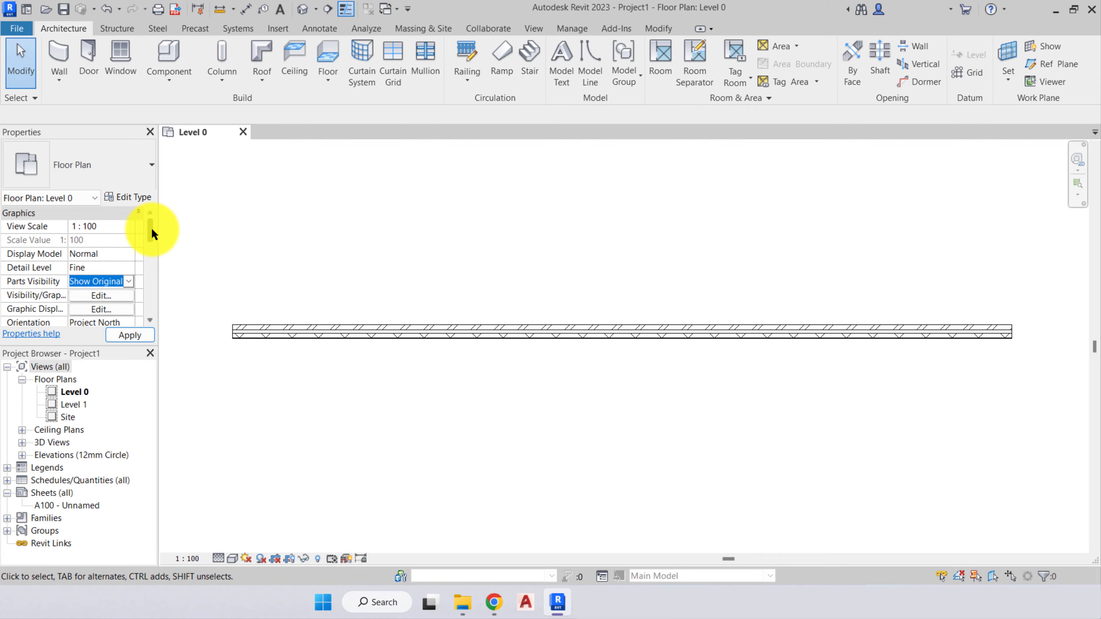
{"action": "left_click_drag", "start_coordinate": [151, 228], "coordinate": [153, 245]}
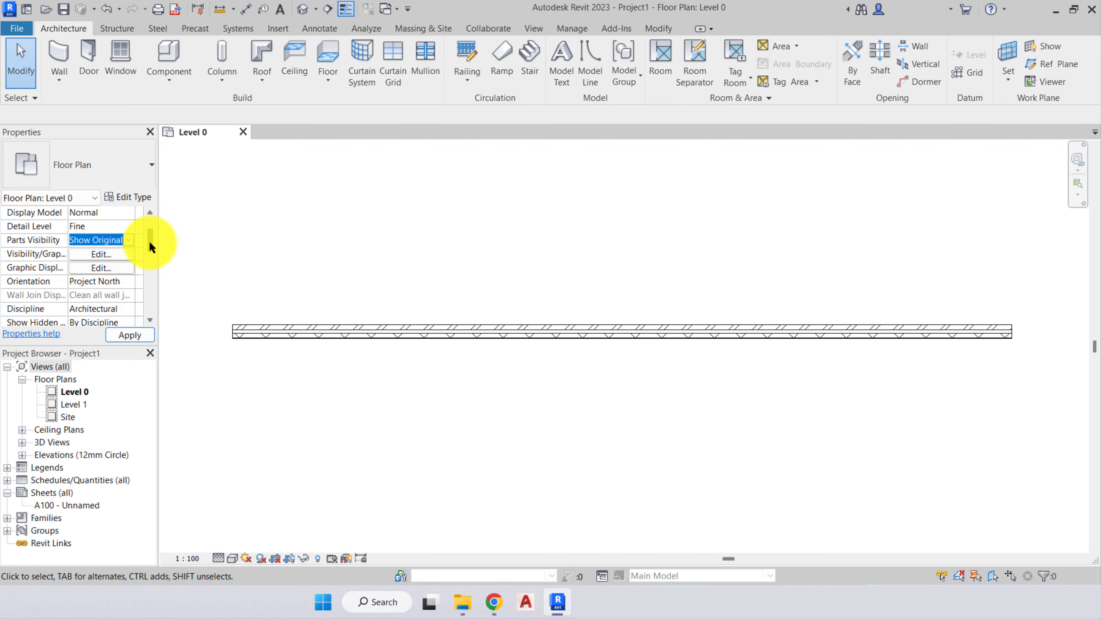
{"action": "scroll", "coordinate": [149, 242], "scroll_direction": "down", "scroll_amount": 2}
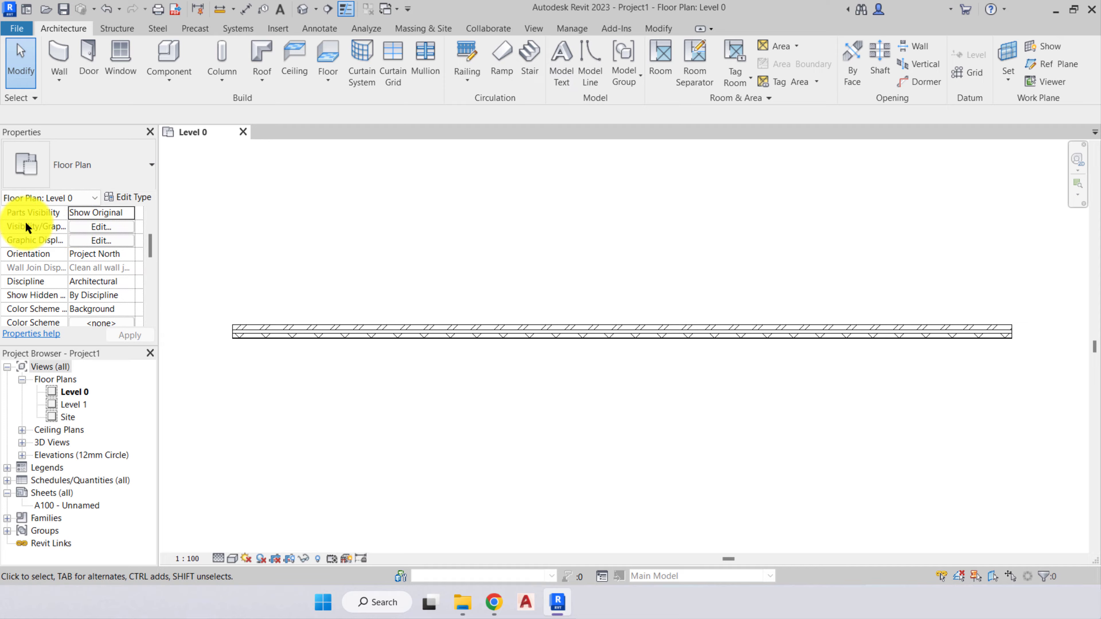
{"action": "left_click", "coordinate": [100, 226]}
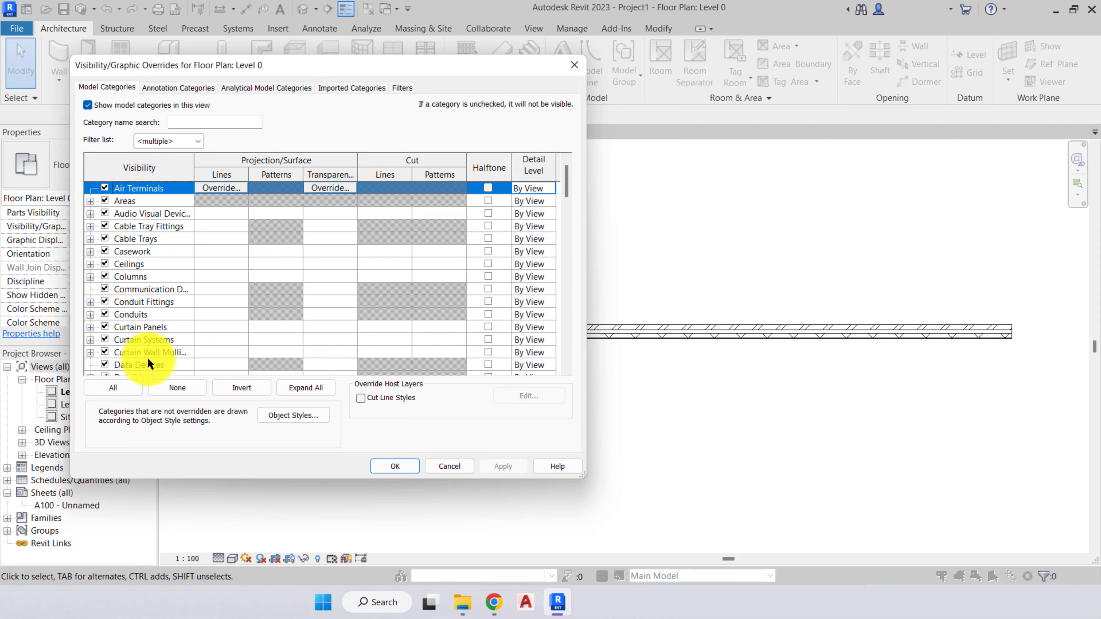
{"action": "left_click", "coordinate": [177, 87]}
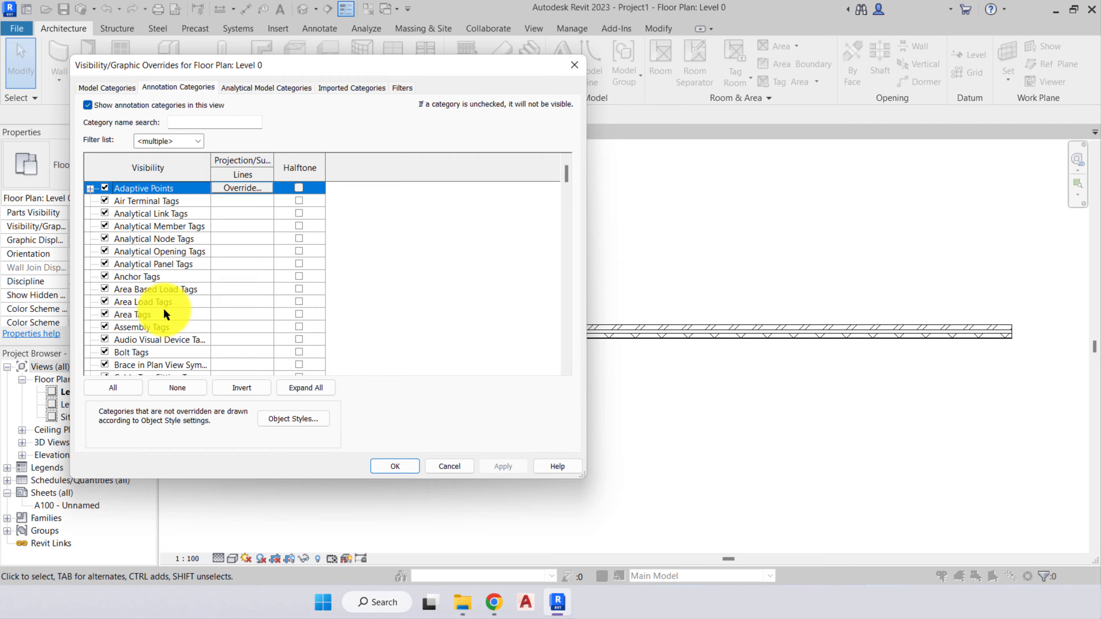
{"action": "left_click", "coordinate": [286, 92]}
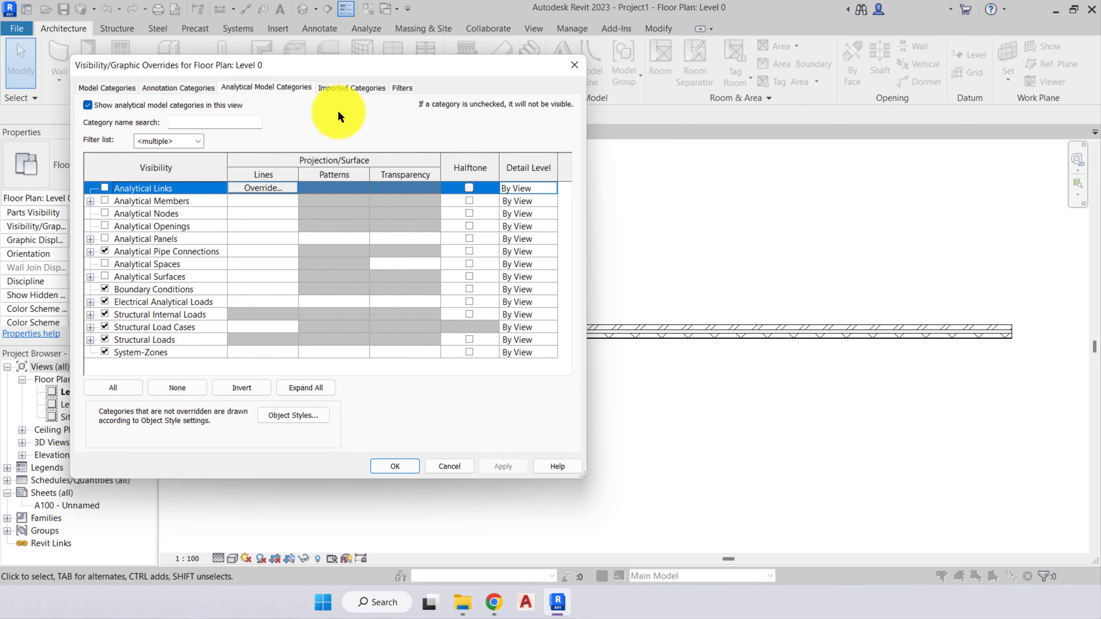
{"action": "left_click", "coordinate": [345, 88]}
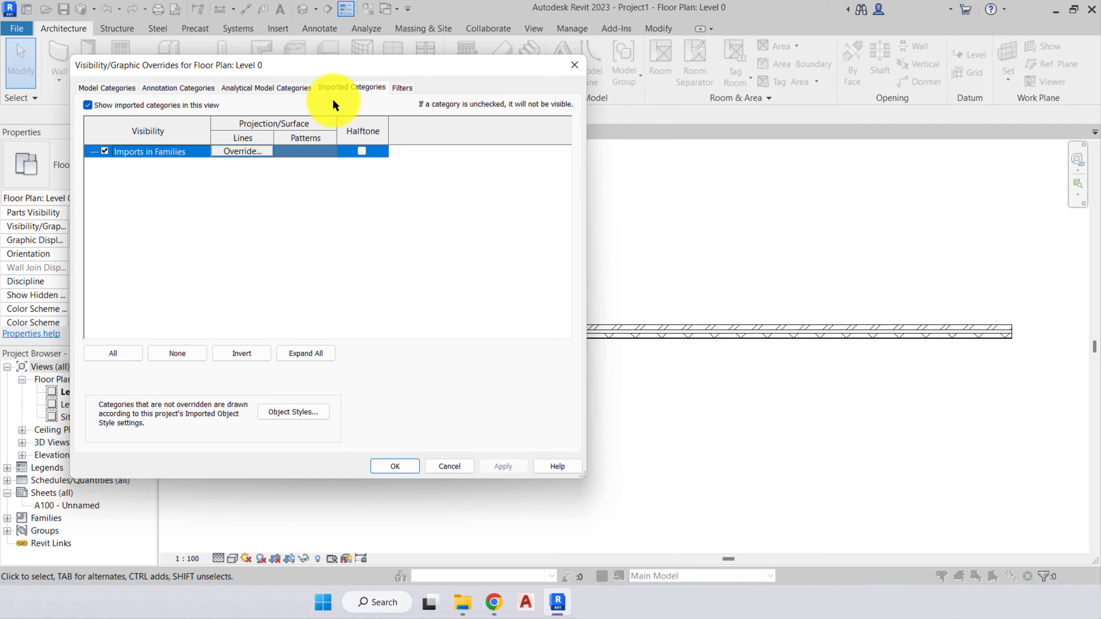
{"action": "left_click", "coordinate": [400, 87]}
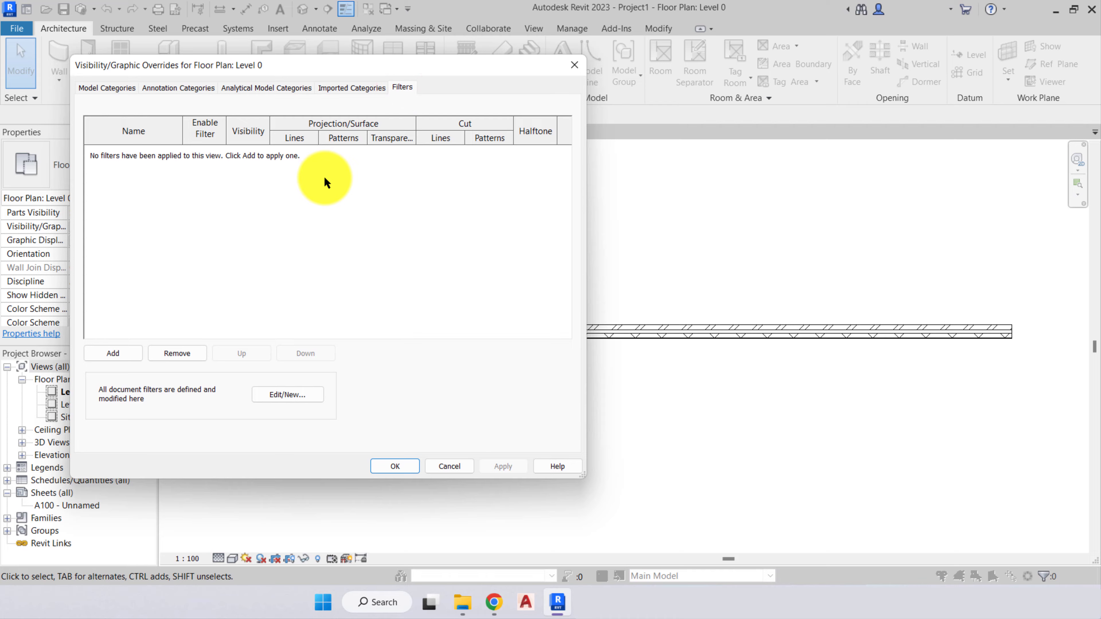
{"action": "left_click", "coordinate": [100, 87]}
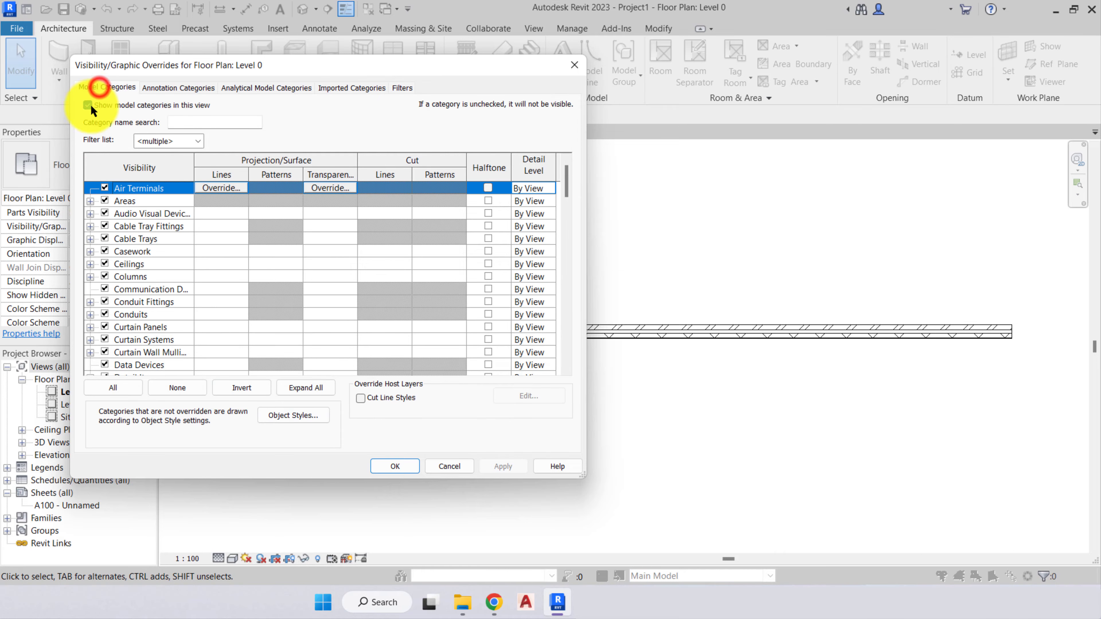
{"action": "left_click", "coordinate": [429, 464]}
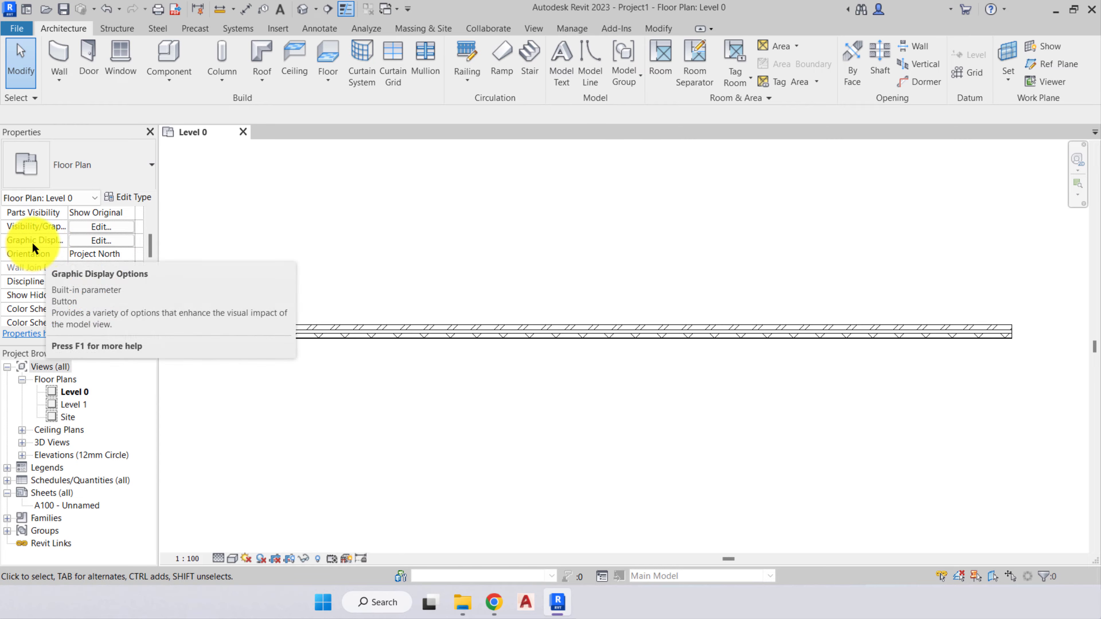
- Open Level 0's Graphic Display Options and examine the available model display styles, keeping Hidden Line selected
{"action": "left_click", "coordinate": [93, 241]}
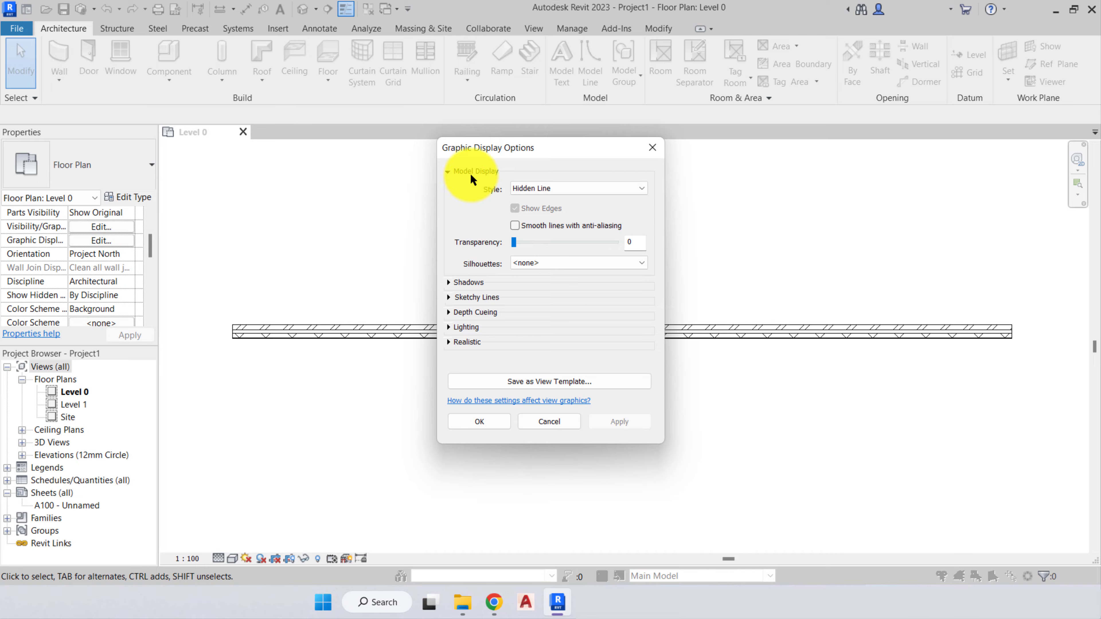
{"action": "left_click", "coordinate": [598, 188]}
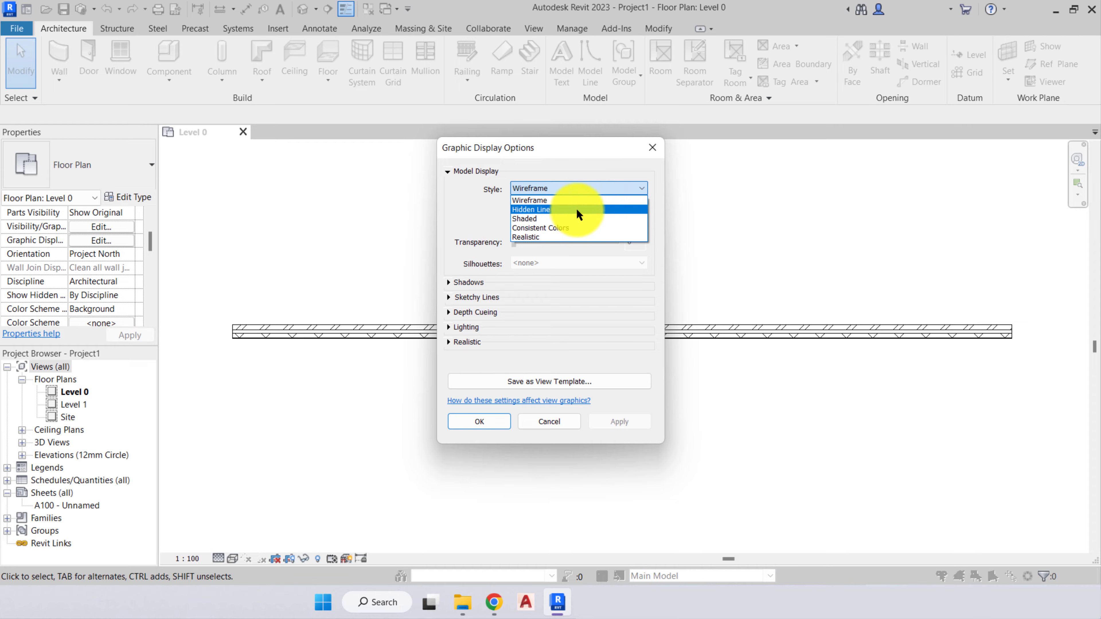
{"action": "left_click", "coordinate": [577, 209]}
{"action": "left_click", "coordinate": [588, 188]}
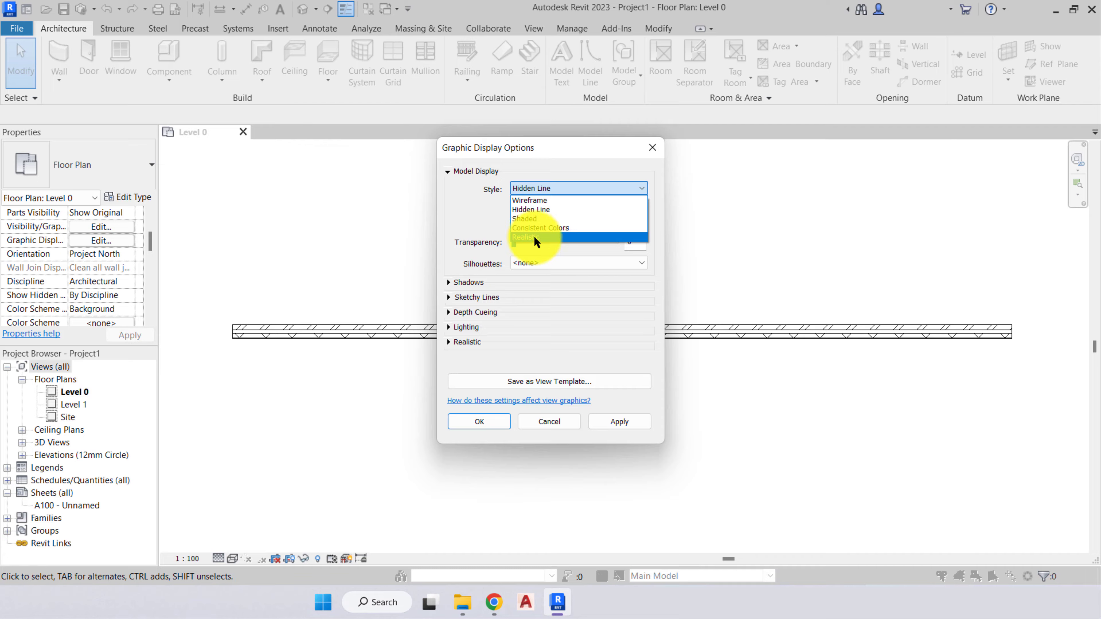
{"action": "left_click", "coordinate": [493, 222]}
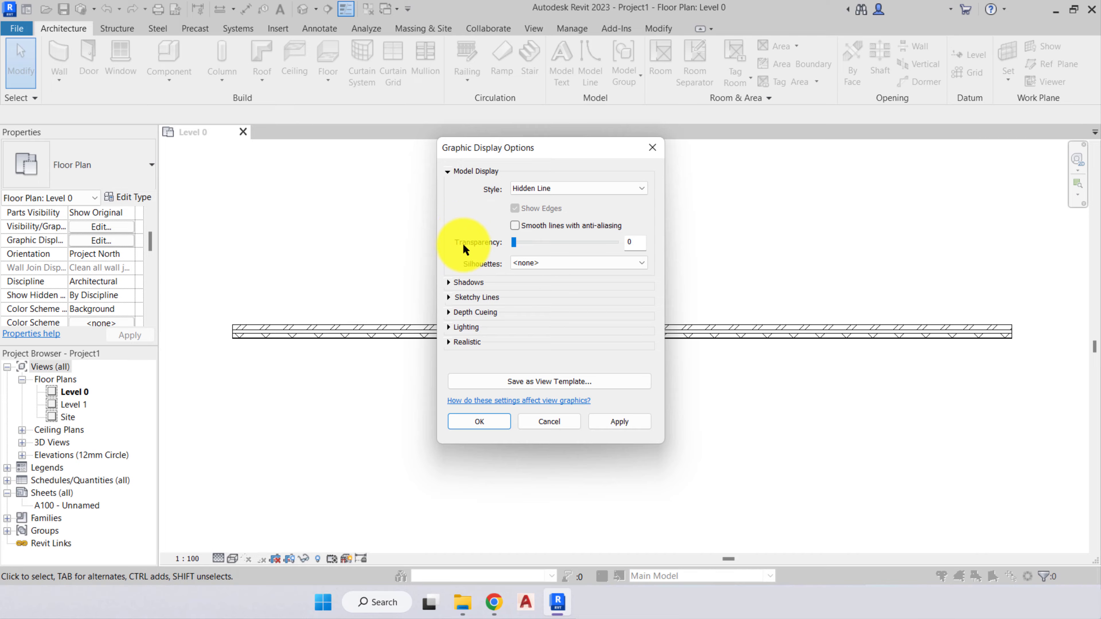
- Examine the shadows, sketchy lines, depth cueing, lighting and realistic settings in Graphic Display Options, and dismiss them without changes
{"action": "left_click", "coordinate": [450, 283]}
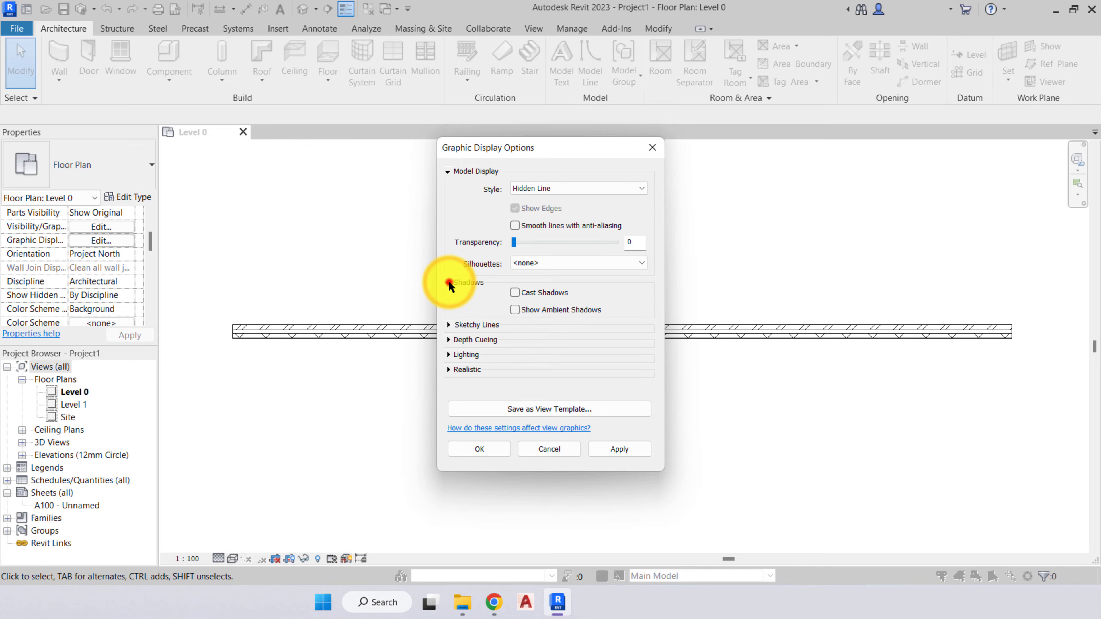
{"action": "left_click", "coordinate": [448, 283]}
{"action": "left_click", "coordinate": [448, 297]}
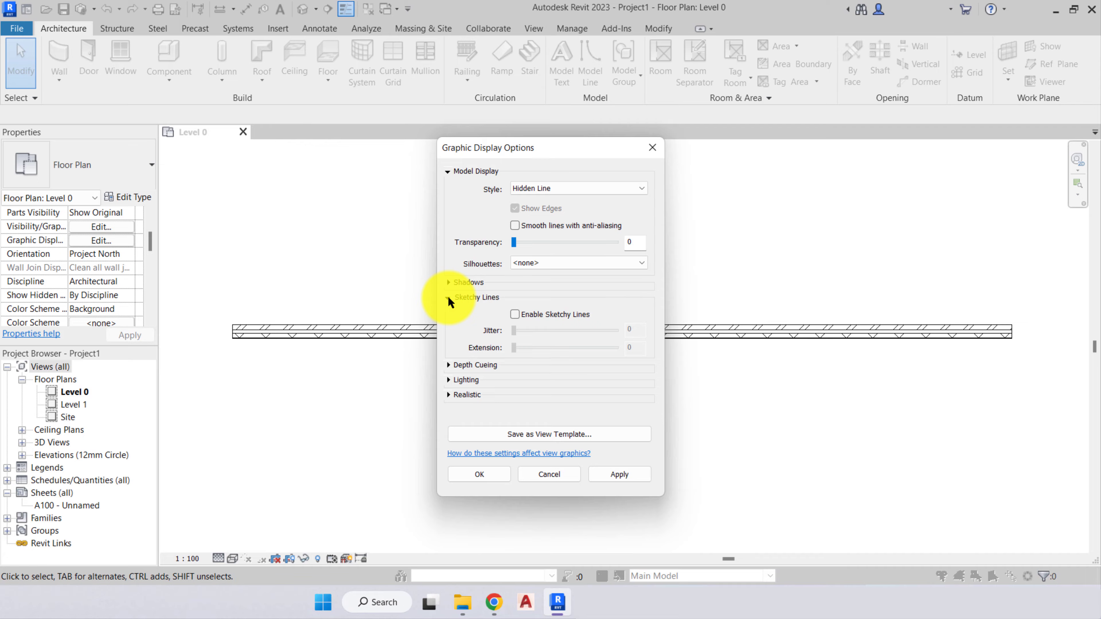
{"action": "left_click", "coordinate": [449, 297]}
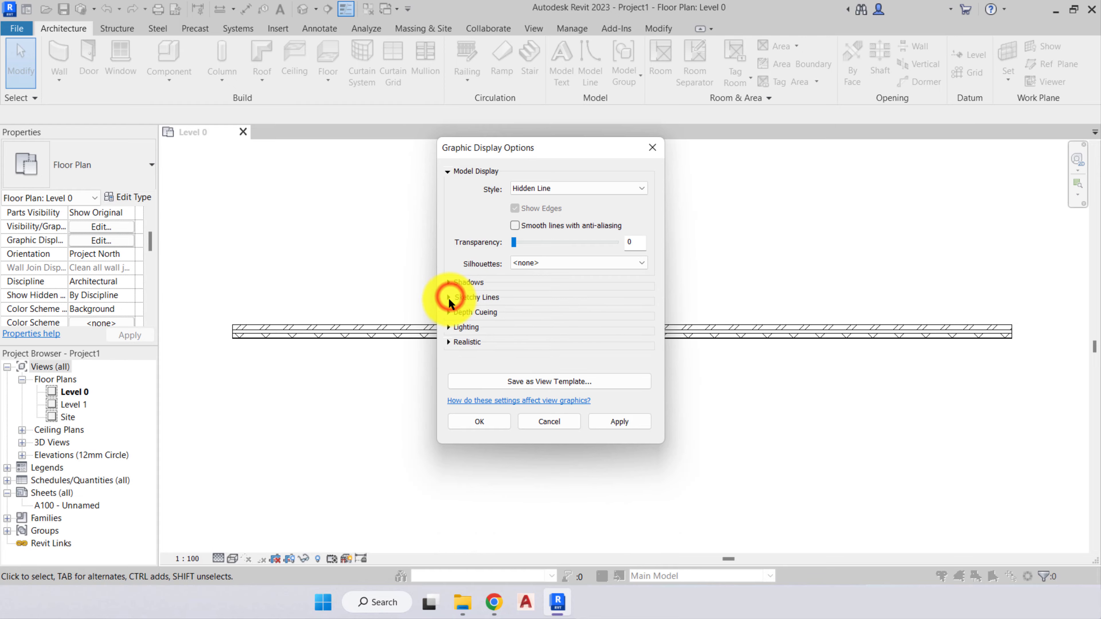
{"action": "left_click", "coordinate": [448, 310]}
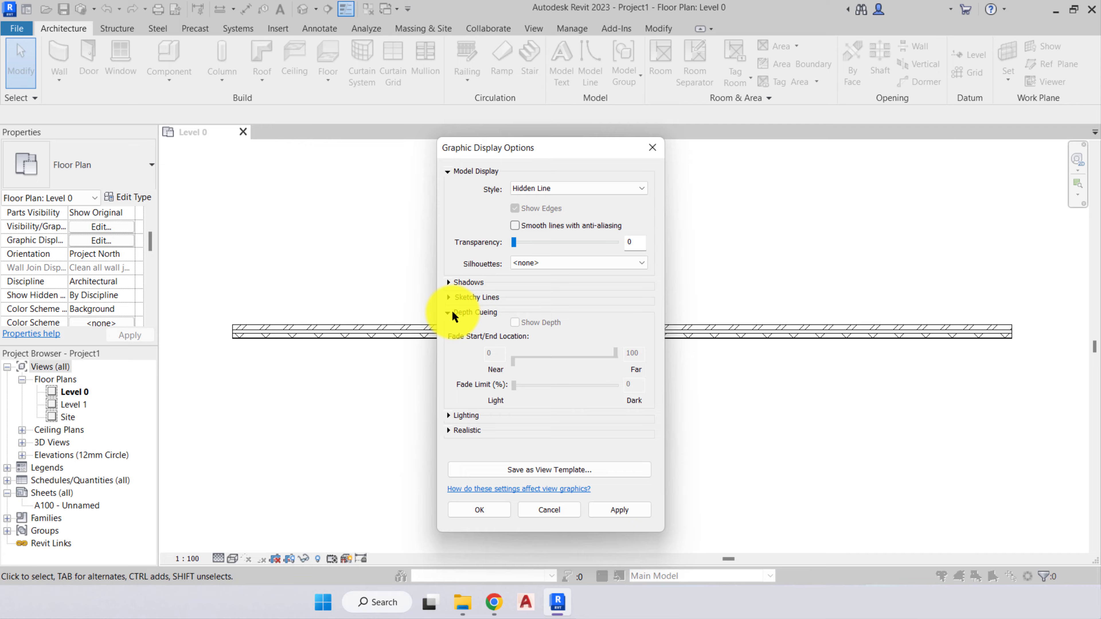
{"action": "left_click", "coordinate": [448, 312]}
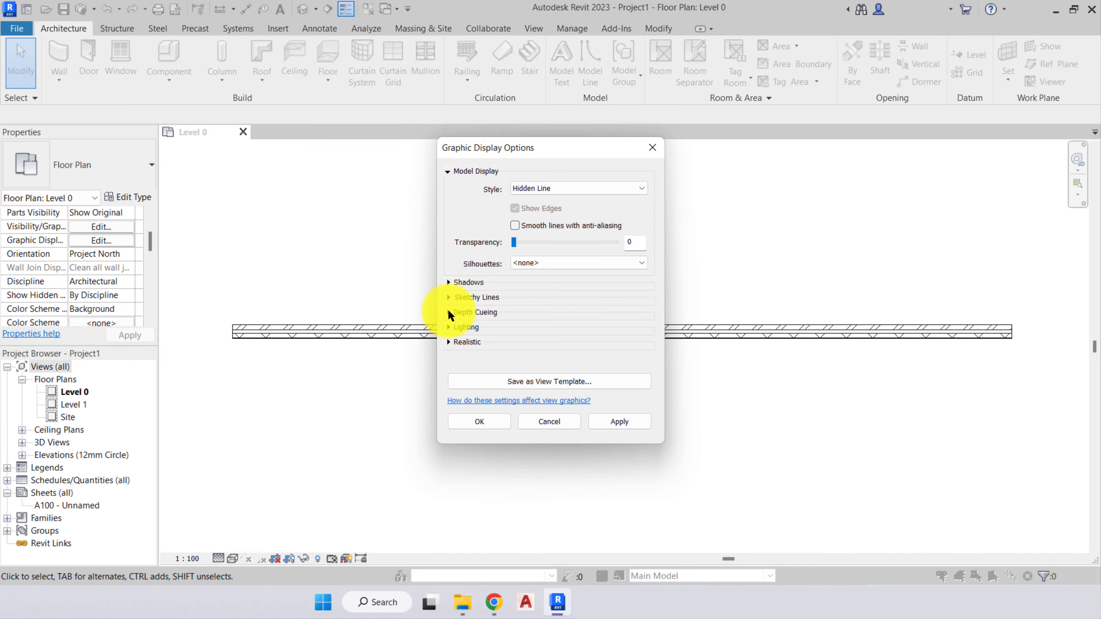
{"action": "left_click", "coordinate": [448, 326]}
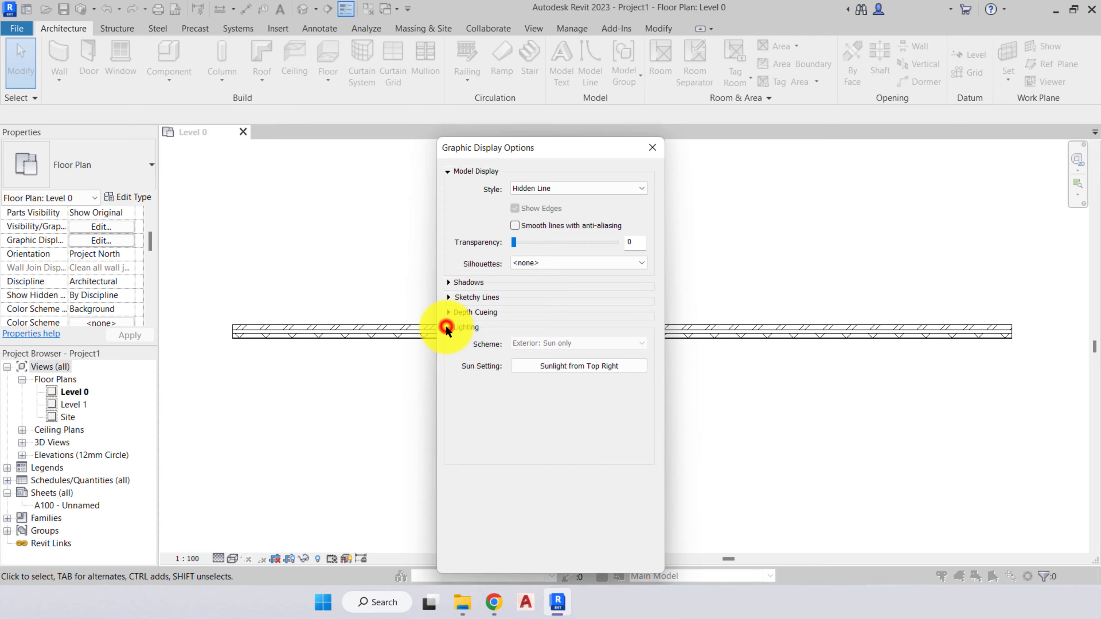
{"action": "left_click", "coordinate": [447, 328]}
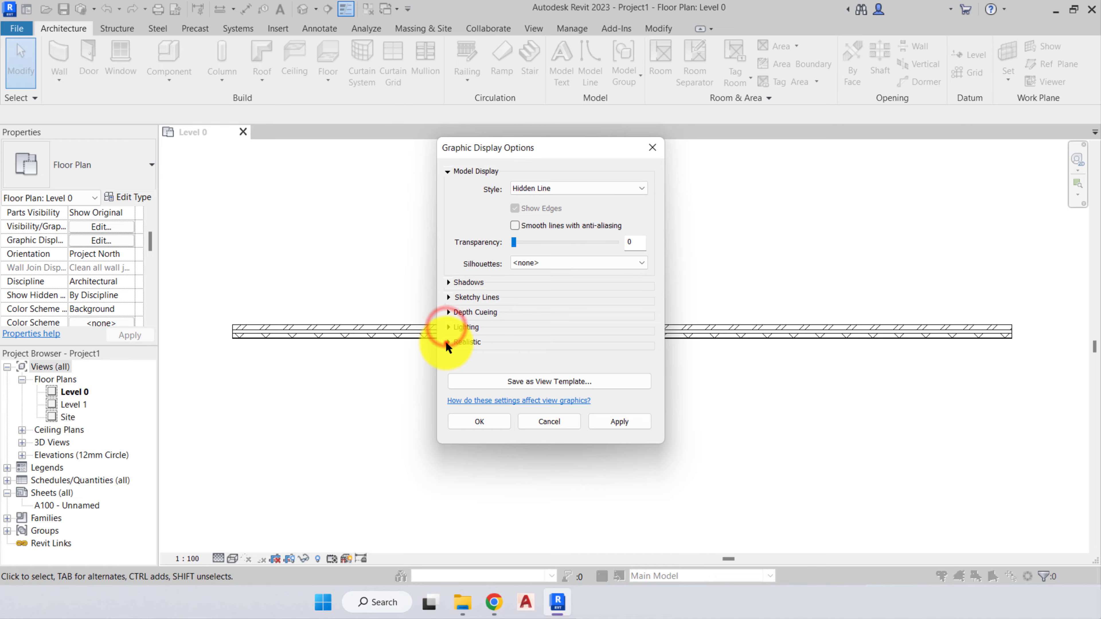
{"action": "left_click", "coordinate": [447, 343]}
{"action": "left_click", "coordinate": [447, 343]}
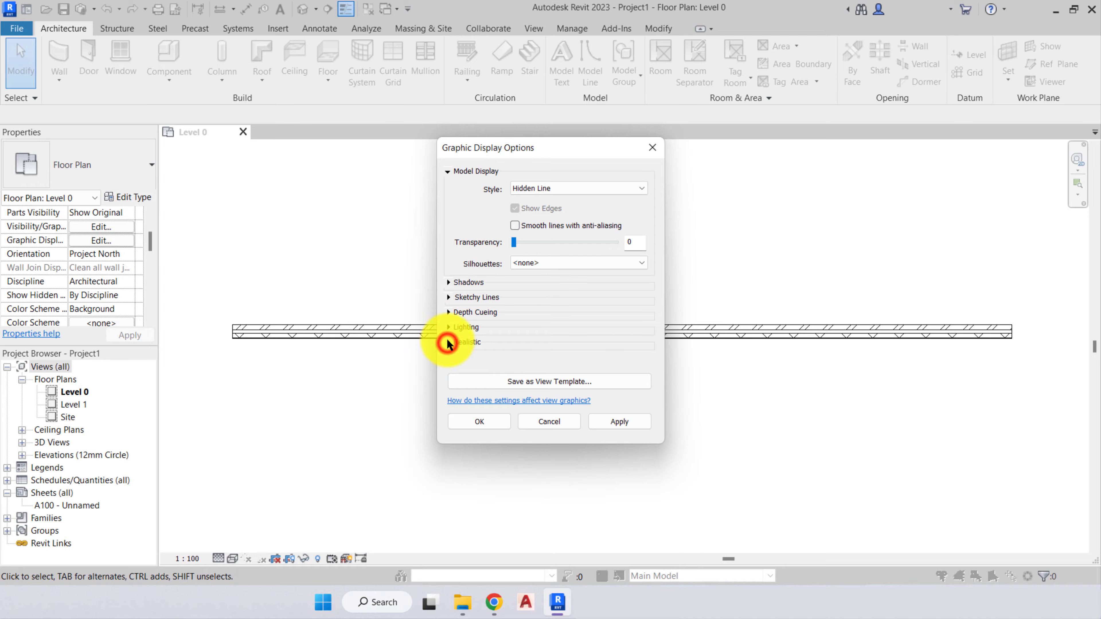
{"action": "left_click", "coordinate": [552, 423]}
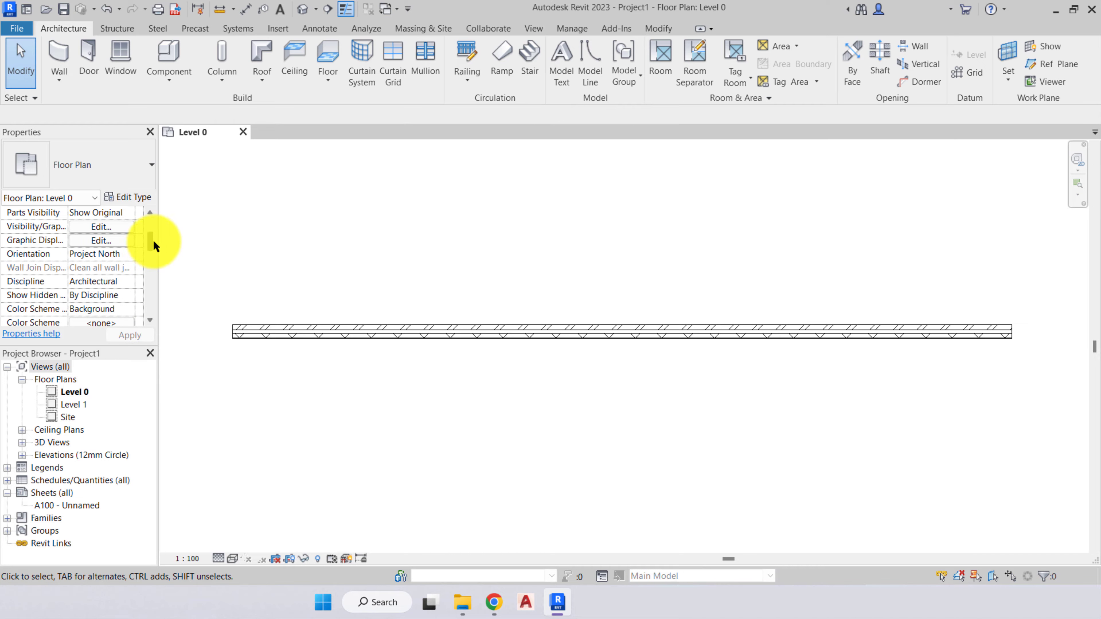
- Examine the floor plan's orientation and hidden line properties and the available Discipline options, keeping Architectural
{"action": "scroll", "coordinate": [87, 228], "scroll_direction": "down", "scroll_amount": 1}
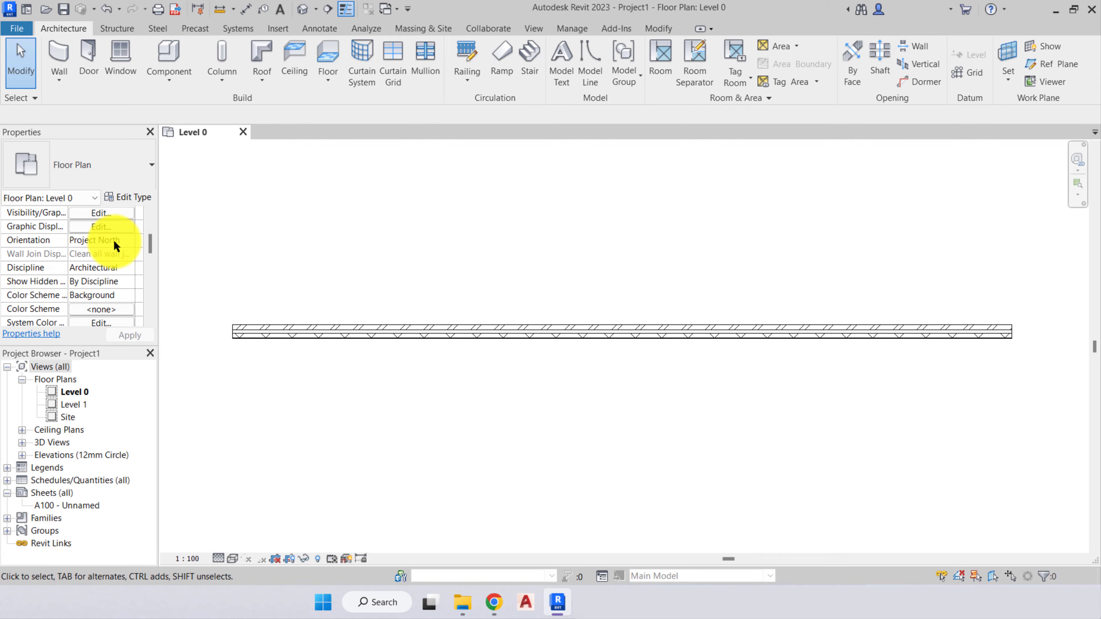
{"action": "left_click_drag", "start_coordinate": [149, 244], "coordinate": [149, 250]}
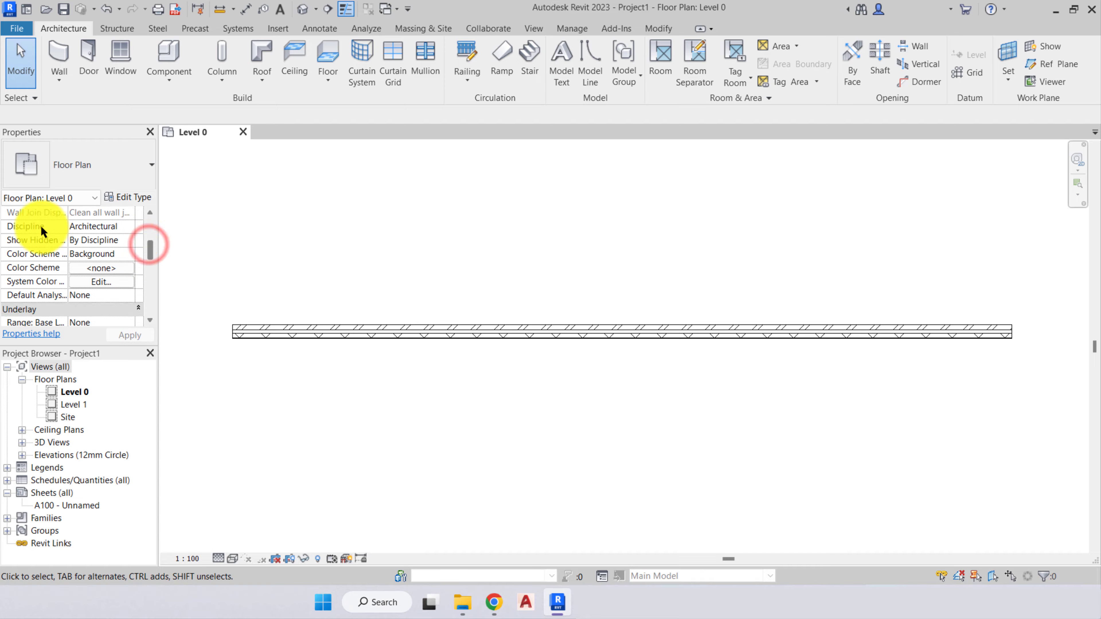
{"action": "left_click", "coordinate": [128, 226]}
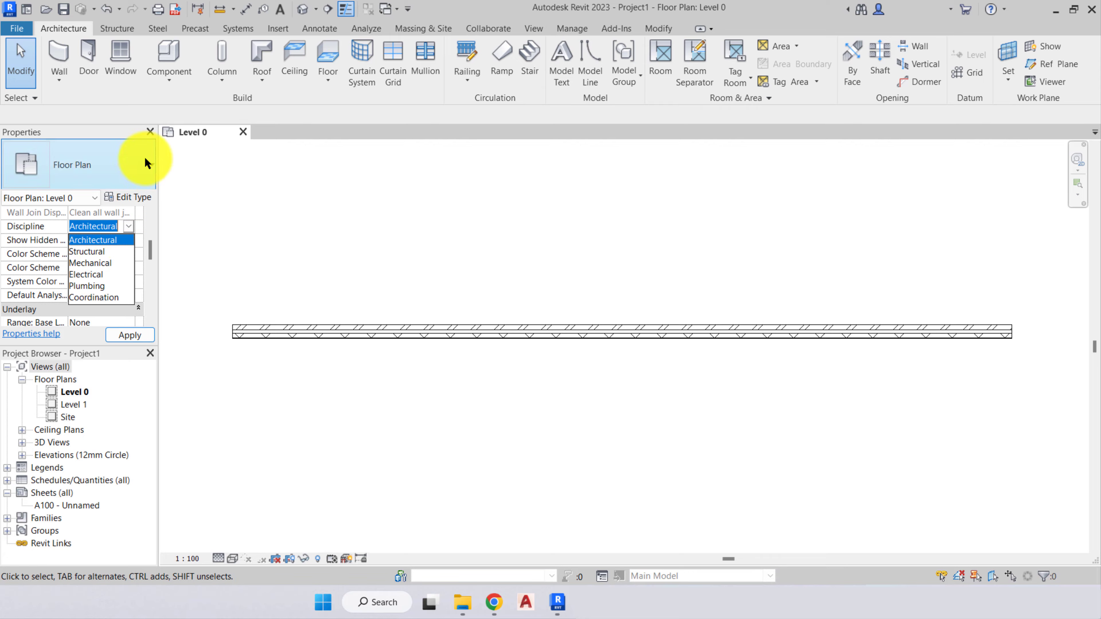
{"action": "left_click", "coordinate": [148, 224]}
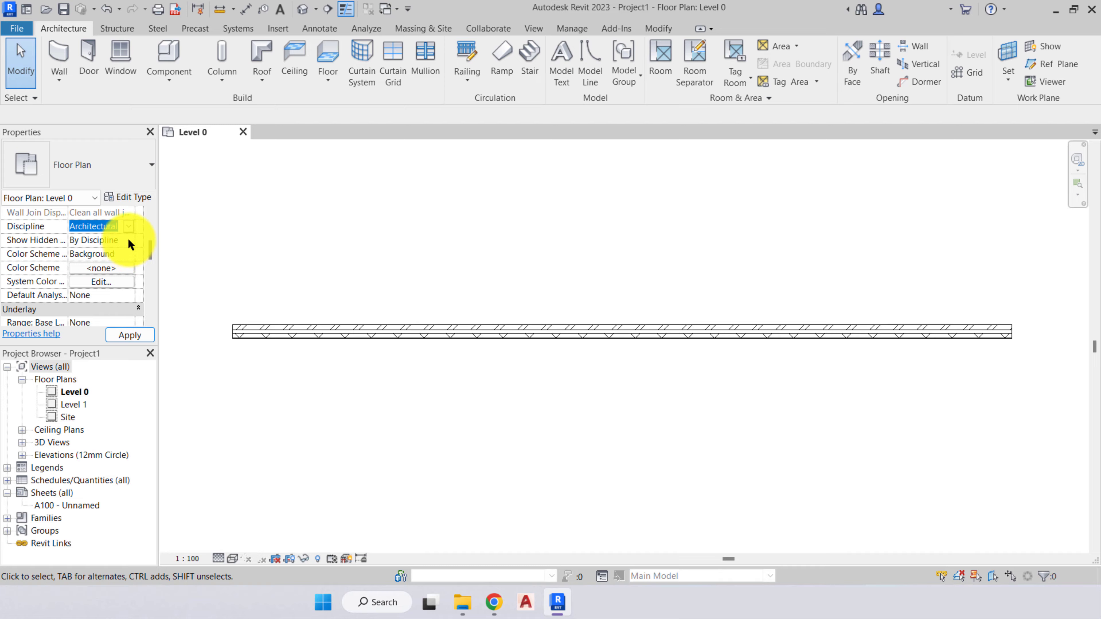
{"action": "left_click", "coordinate": [53, 240]}
- Examine the floor plan's underlay, extents and identity data, and review the available view templates without assigning one
{"action": "scroll", "coordinate": [46, 271], "scroll_direction": "down", "scroll_amount": 6}
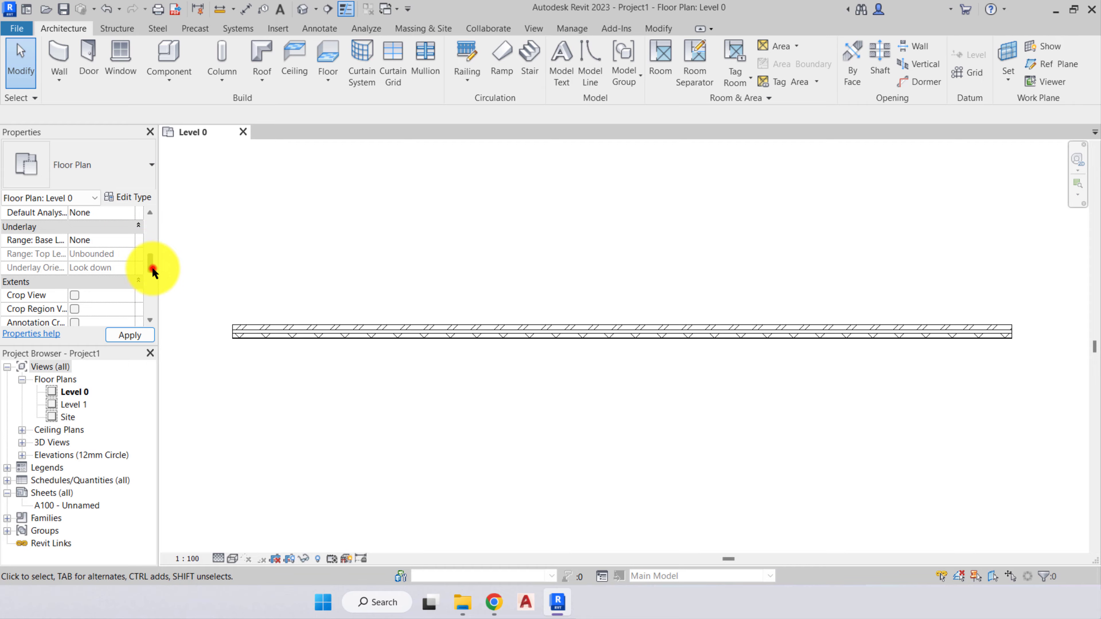
{"action": "left_click_drag", "start_coordinate": [153, 272], "coordinate": [151, 276]}
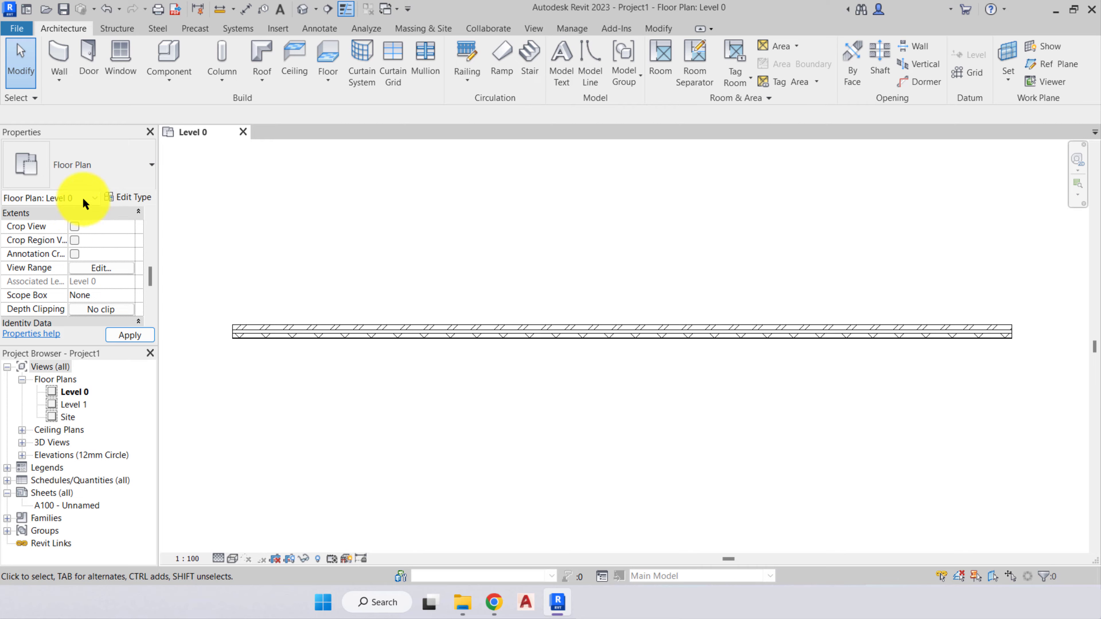
{"action": "left_click_drag", "start_coordinate": [150, 277], "coordinate": [152, 303]}
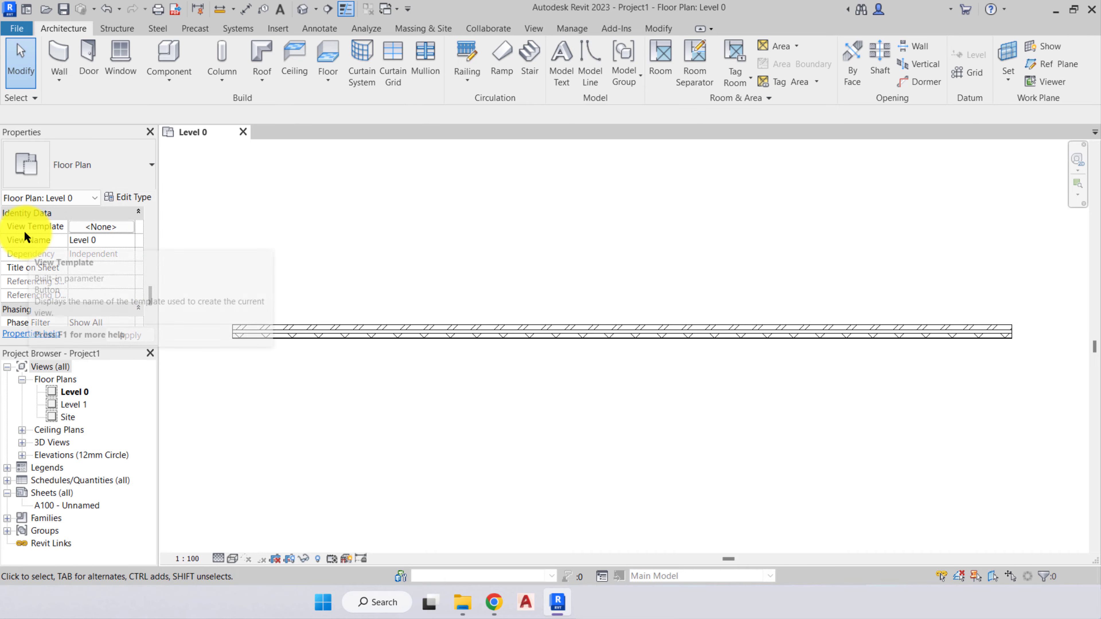
{"action": "left_click", "coordinate": [100, 227]}
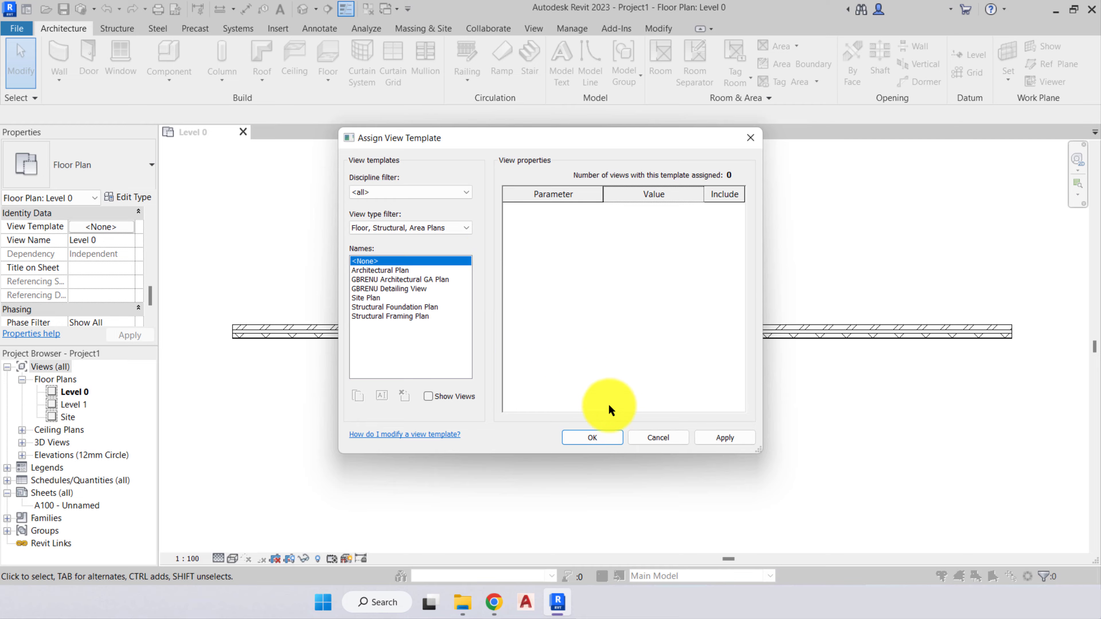
{"action": "left_click", "coordinate": [654, 437]}
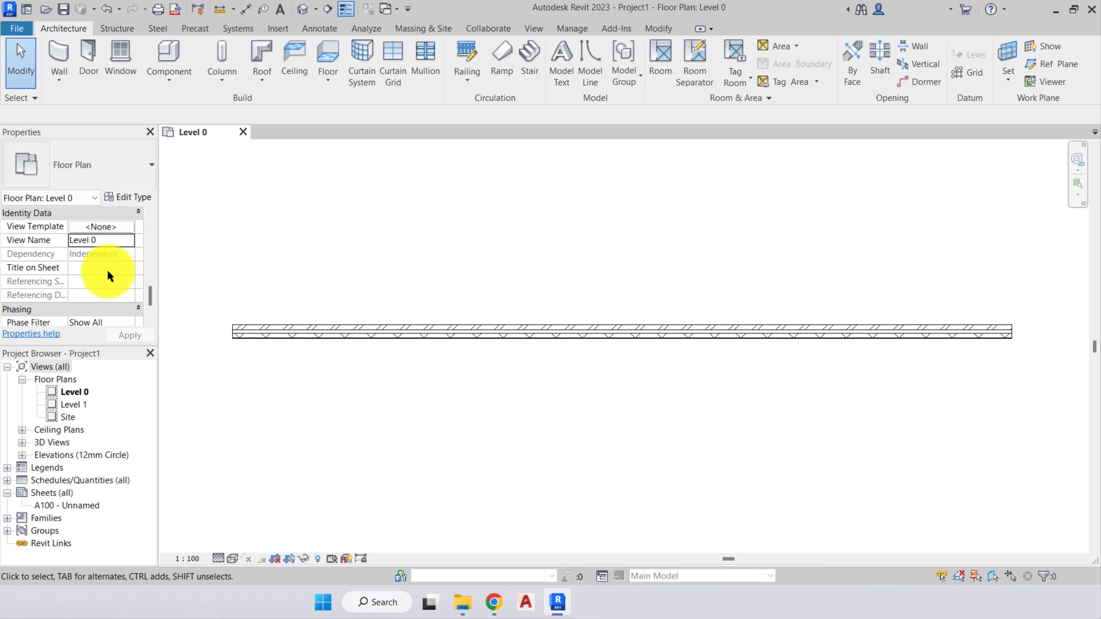
- Set the floor plan's Phase to Existing as a demonstration, and restore it to New Construction
{"action": "scroll", "coordinate": [112, 268], "scroll_direction": "down", "scroll_amount": 2}
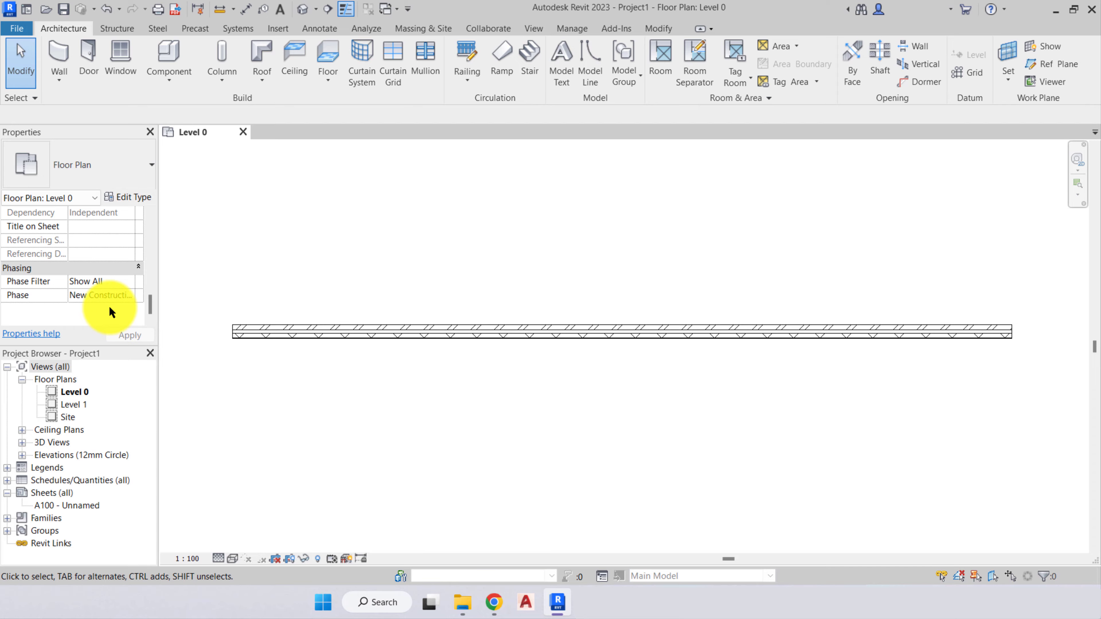
{"action": "left_click", "coordinate": [130, 295]}
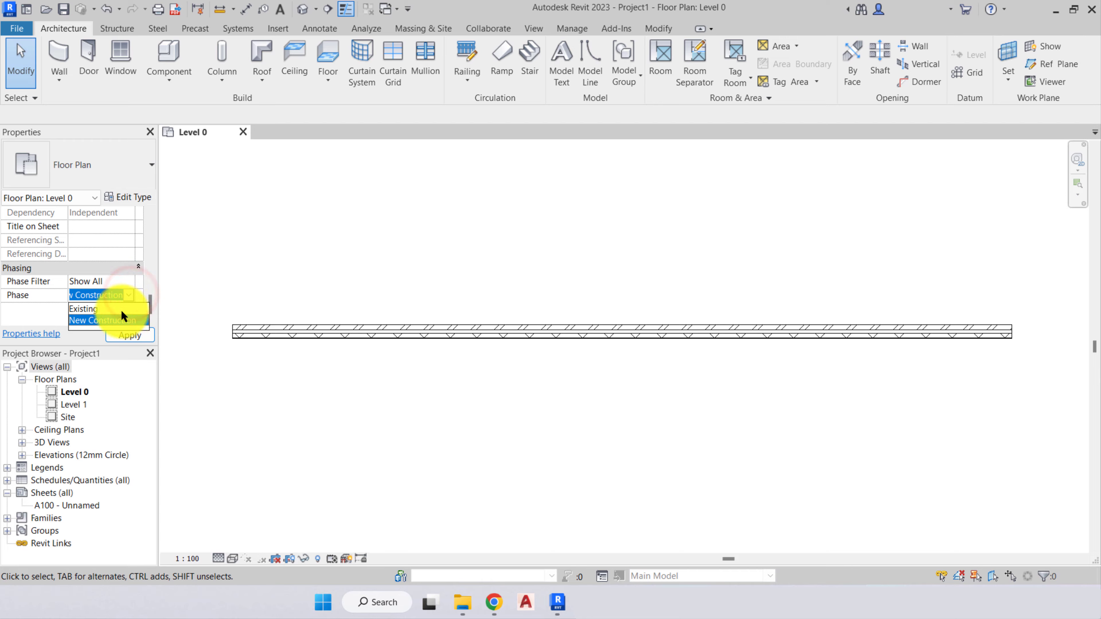
{"action": "left_click", "coordinate": [121, 309]}
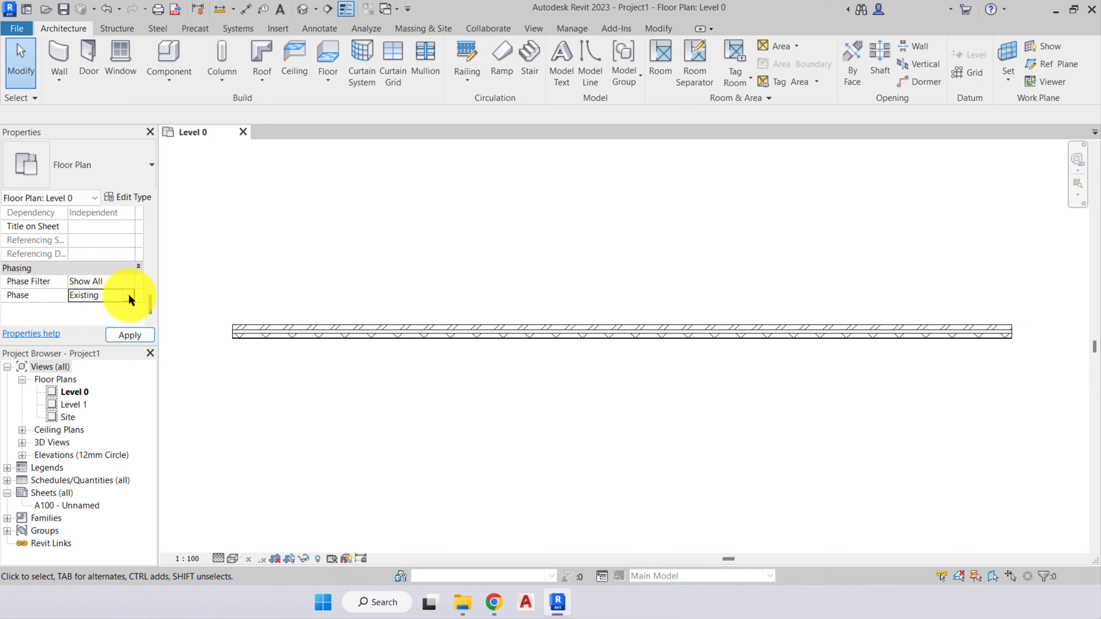
{"action": "left_click", "coordinate": [128, 295]}
{"action": "left_click", "coordinate": [115, 324]}
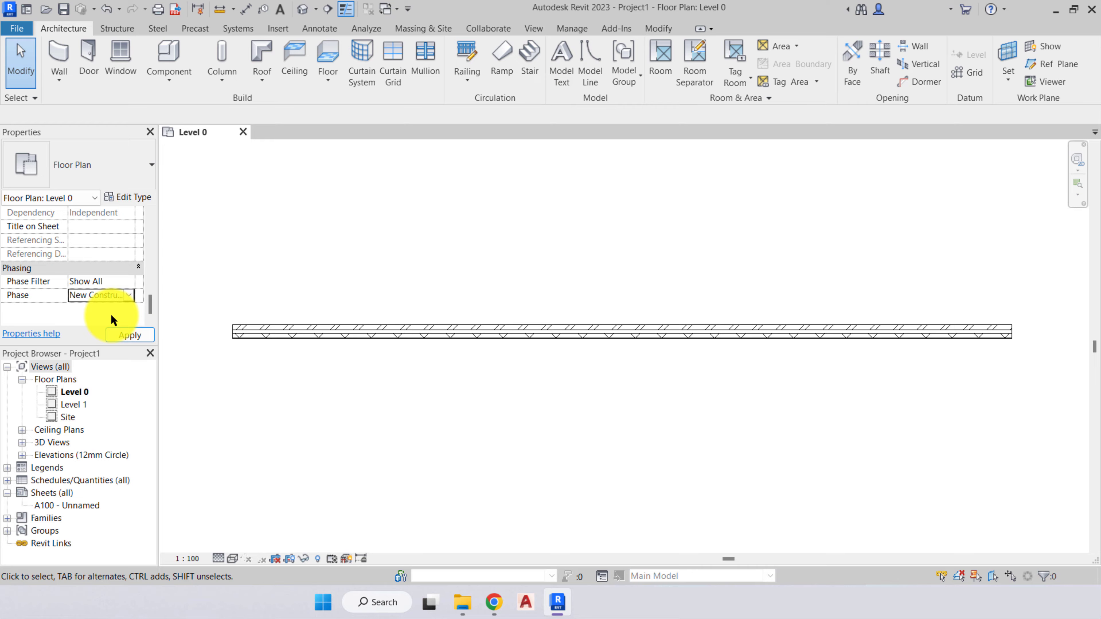
{"action": "left_click", "coordinate": [111, 315]}
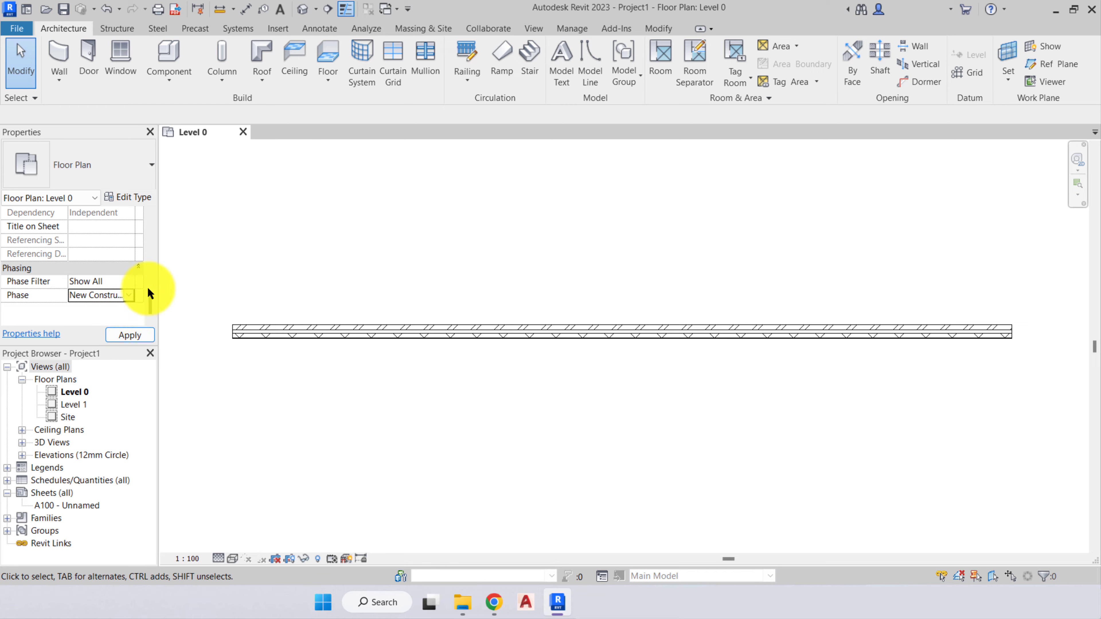
{"action": "scroll", "coordinate": [126, 277], "scroll_direction": "up", "scroll_amount": 10}
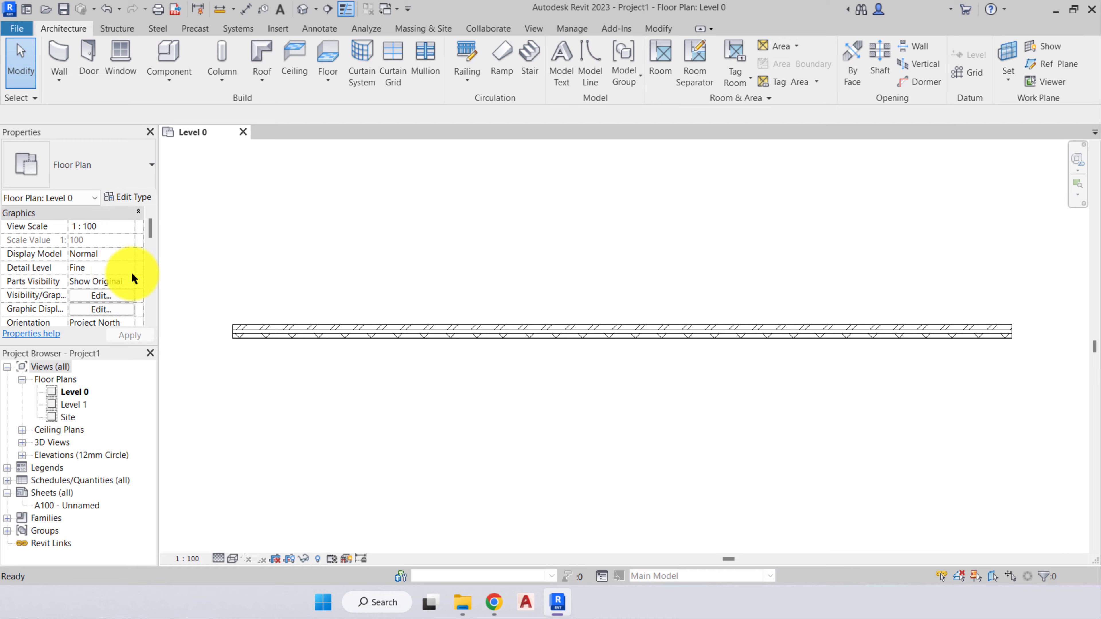
- Select the horizontal wall and examine the available basic, curtain and stacked wall types and its Location Line, keeping the current type
{"action": "left_click", "coordinate": [366, 328]}
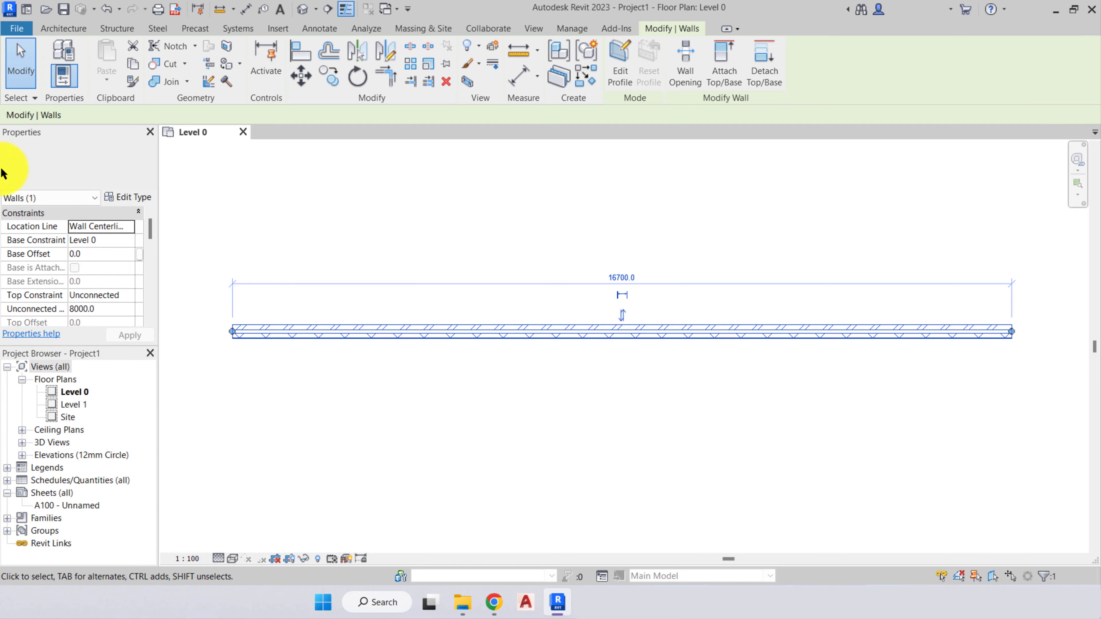
{"action": "left_click", "coordinate": [141, 163]}
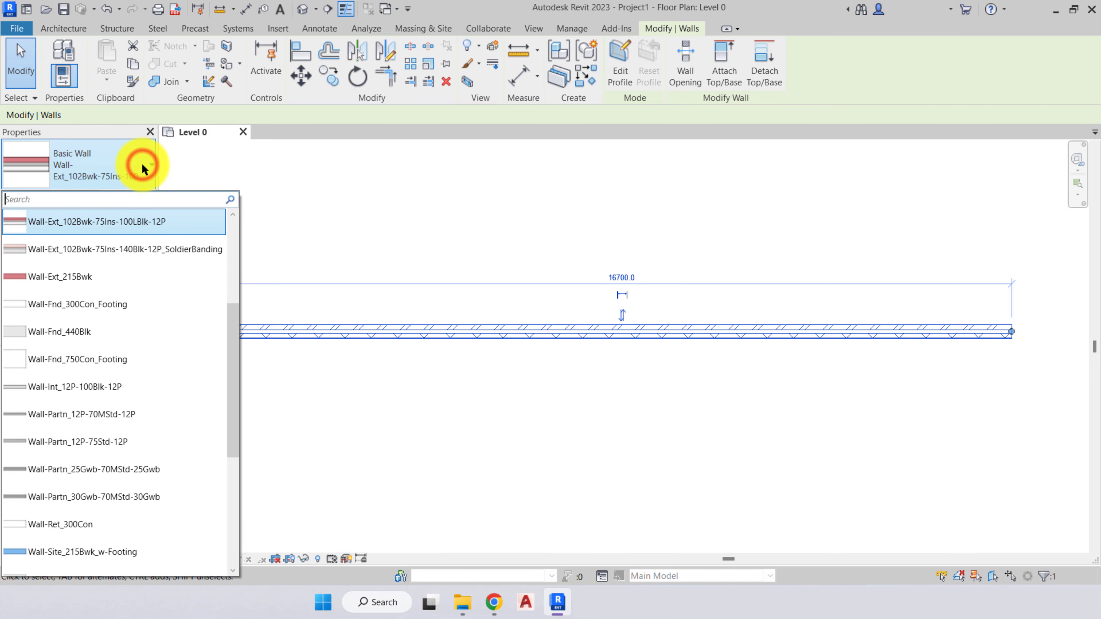
{"action": "left_click_drag", "start_coordinate": [236, 361], "coordinate": [234, 265]}
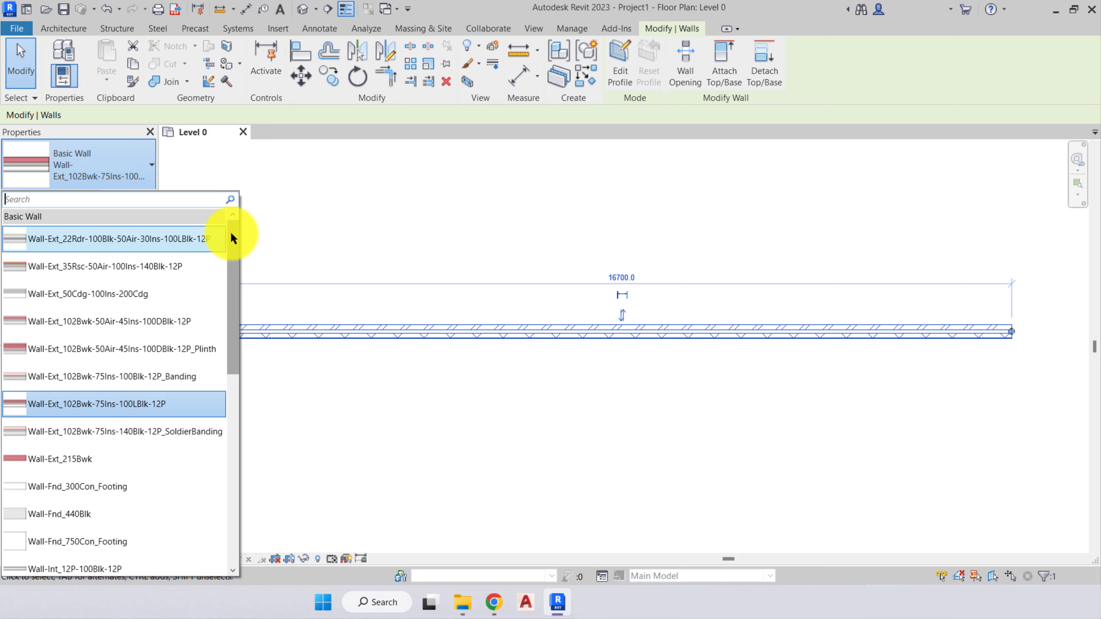
{"action": "left_click_drag", "start_coordinate": [231, 235], "coordinate": [222, 404]}
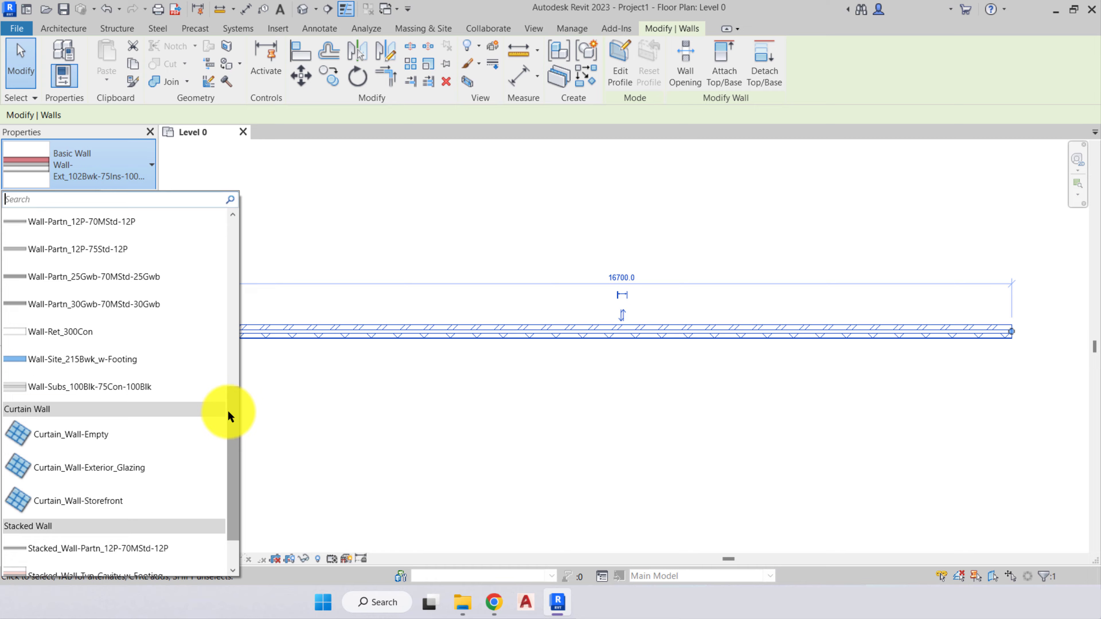
{"action": "left_click_drag", "start_coordinate": [233, 398], "coordinate": [228, 432]}
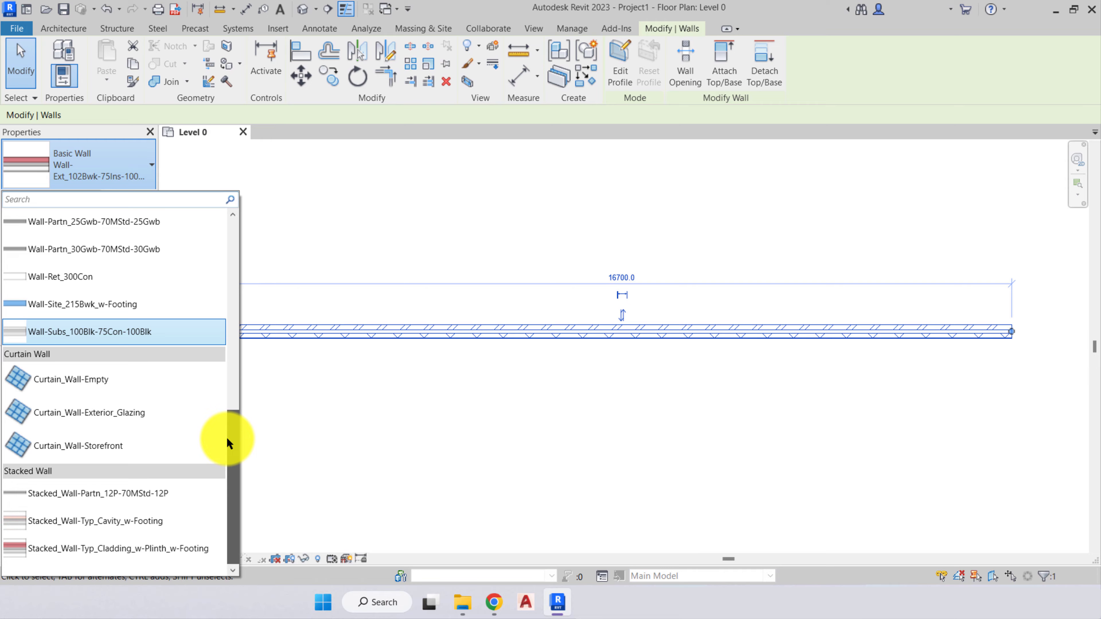
{"action": "left_click_drag", "start_coordinate": [226, 437], "coordinate": [229, 236]}
{"action": "left_click", "coordinate": [134, 161]}
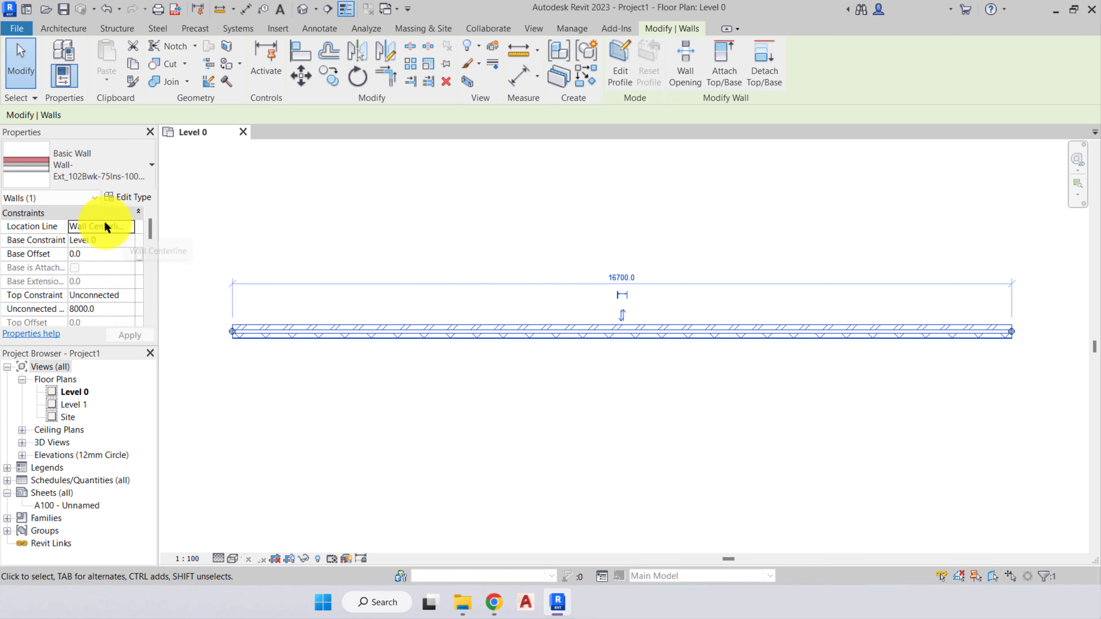
{"action": "left_click", "coordinate": [116, 222]}
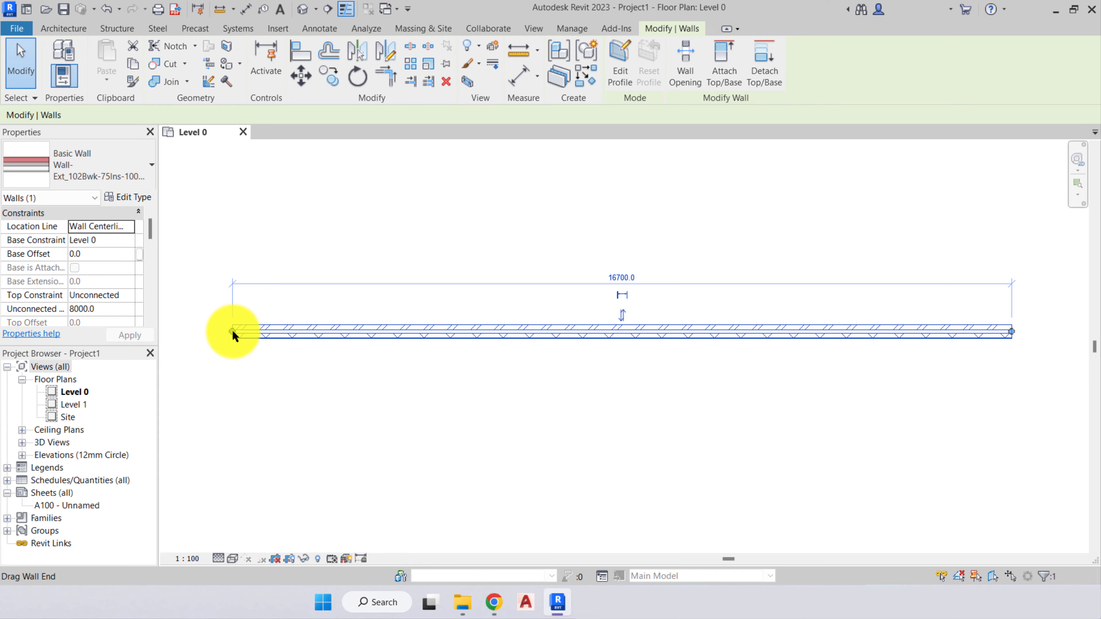
- Shorten the horizontal wall to a length of 1500 by moving its end
{"action": "left_click_drag", "start_coordinate": [1012, 331], "coordinate": [285, 332]}
{"action": "scroll", "coordinate": [256, 325], "scroll_direction": "up", "scroll_amount": 6}
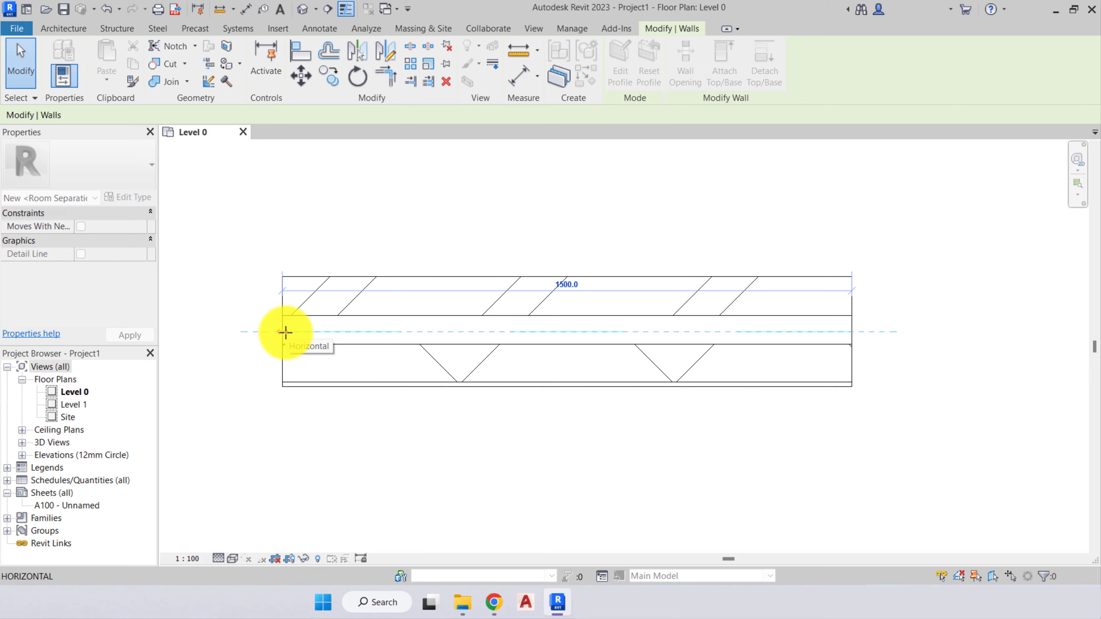
{"action": "left_click_drag", "start_coordinate": [285, 332], "coordinate": [286, 332]}
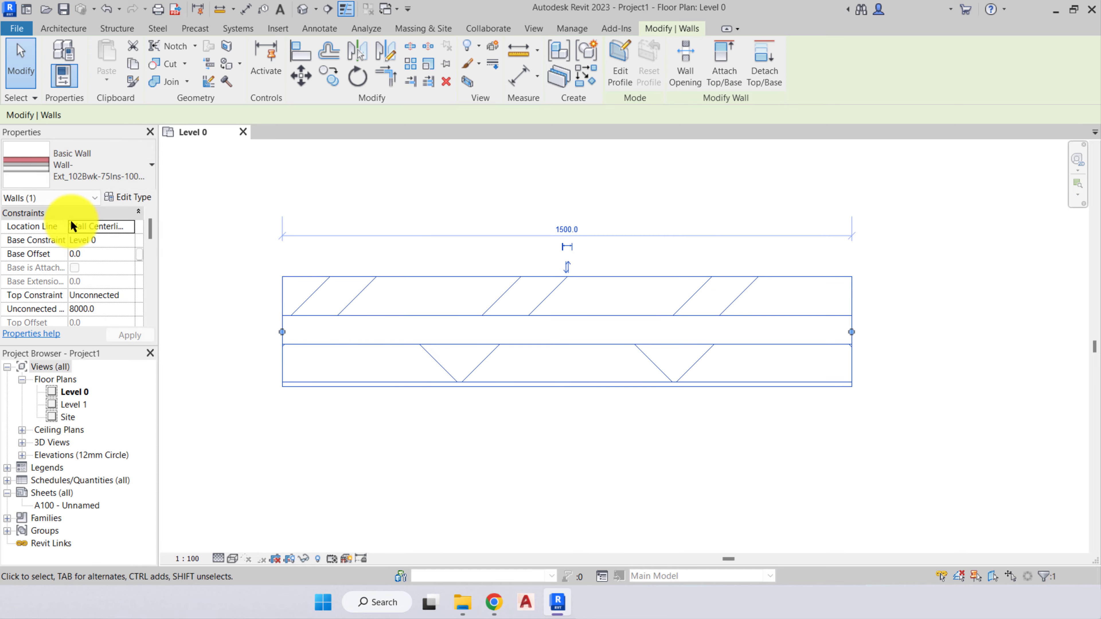
- Set the wall's Location Line to Finish Face: Interior and extend the wall's left end to a length of 1600
{"action": "left_click", "coordinate": [128, 226]}
{"action": "left_click", "coordinate": [119, 274]}
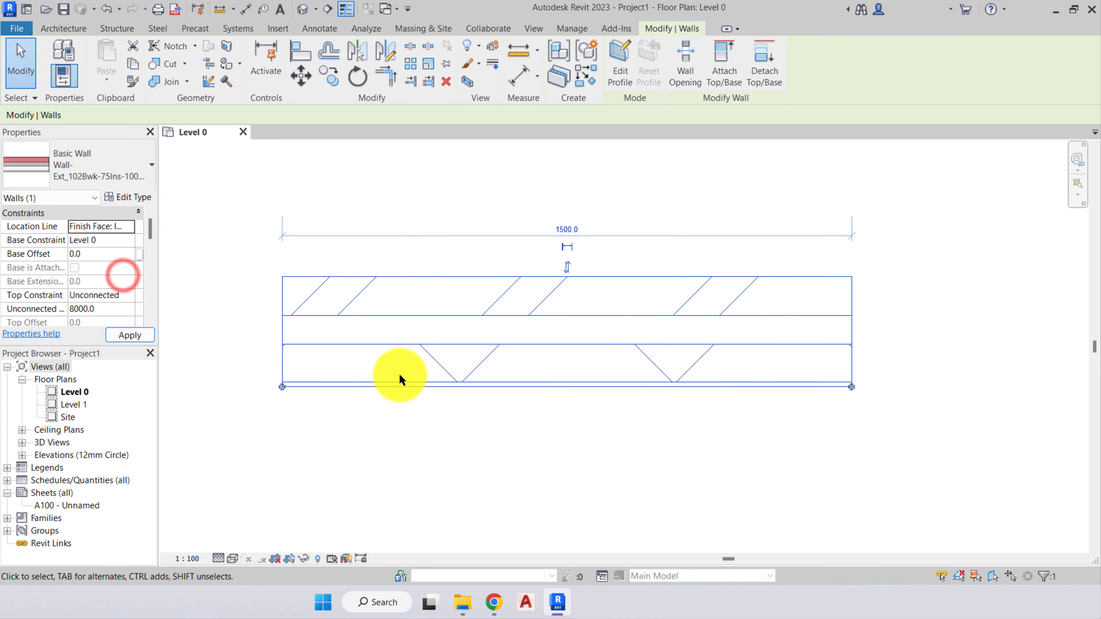
{"action": "left_click_drag", "start_coordinate": [282, 387], "coordinate": [244, 387]}
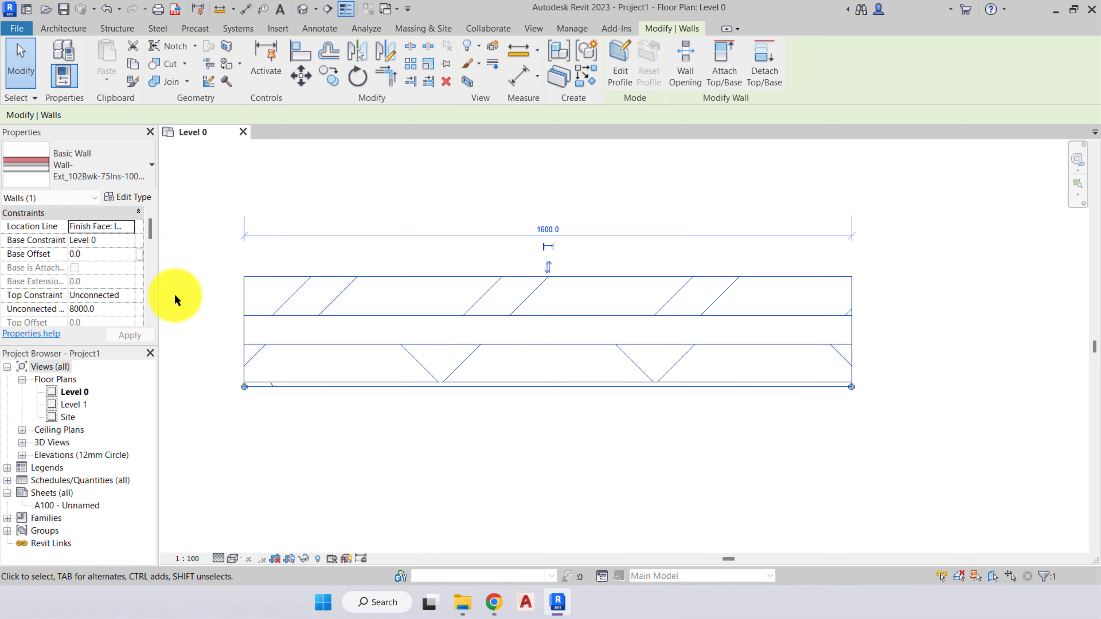
- Set the wall's Location Line to Finish Face: Exterior and shorten the wall from its left end to 1560
{"action": "left_click", "coordinate": [125, 224]}
{"action": "left_click", "coordinate": [119, 262]}
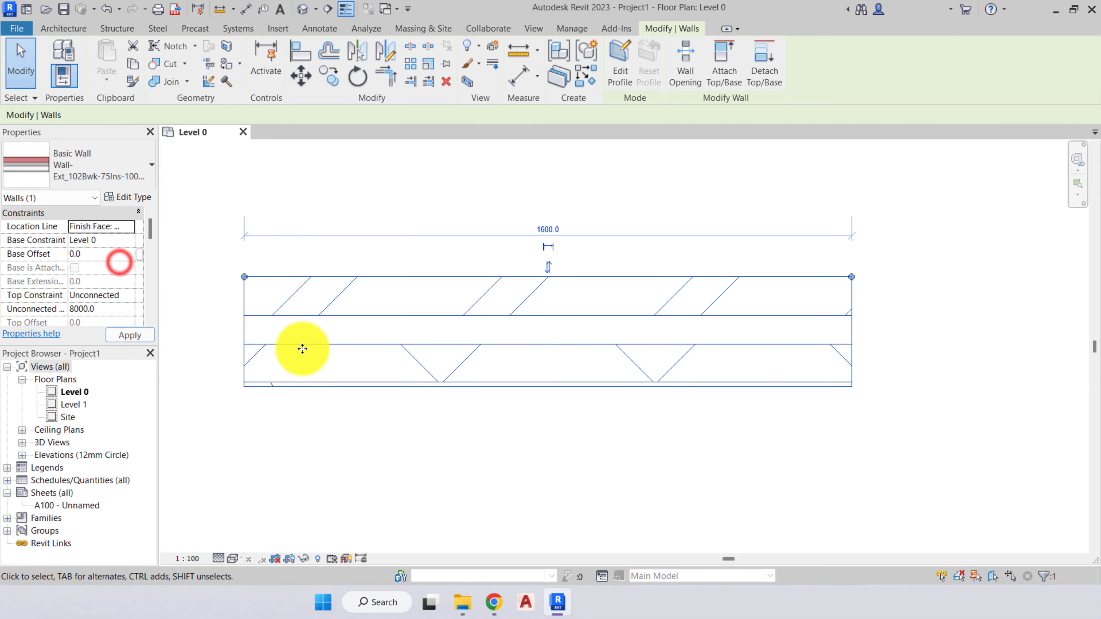
{"action": "mouse_move", "coordinate": [242, 275]}
{"action": "left_mouse_down"}
{"action": "mouse_move", "coordinate": [525, 292]}
{"action": "mouse_move", "coordinate": [283, 275]}
{"action": "mouse_move", "coordinate": [408, 273]}
{"action": "mouse_move", "coordinate": [235, 273]}
{"action": "mouse_move", "coordinate": [405, 273]}
{"action": "mouse_move", "coordinate": [259, 276]}
{"action": "left_mouse_up"}
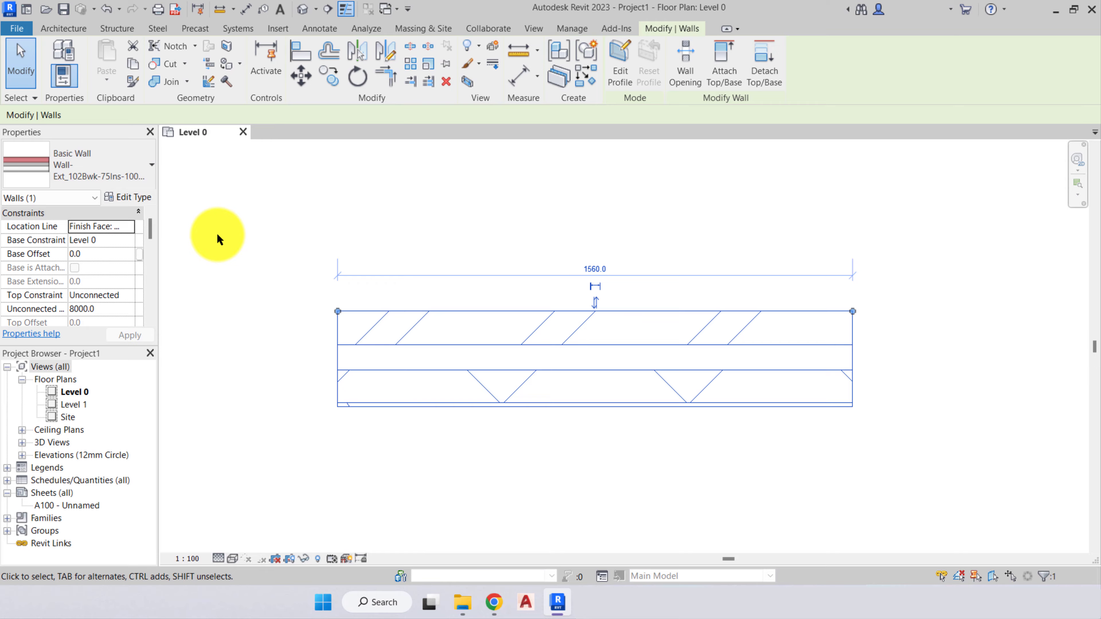
- Examine the wall's base and top constraints, unconnected height, room bounding, structural and dimension properties
{"action": "left_click", "coordinate": [121, 247]}
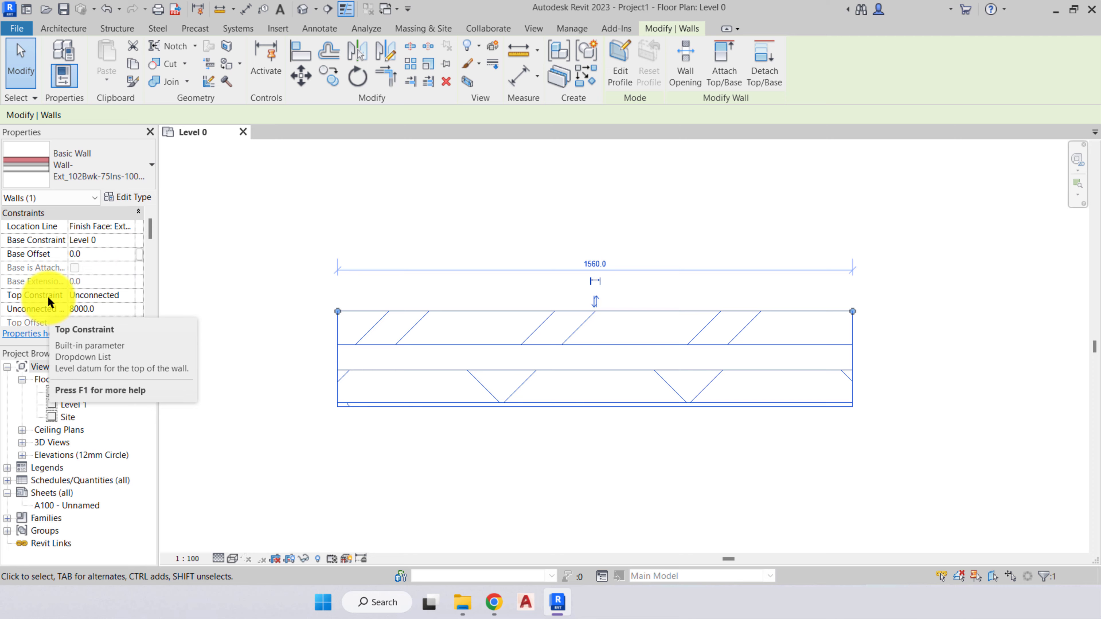
{"action": "scroll", "coordinate": [49, 286], "scroll_direction": "down", "scroll_amount": 1}
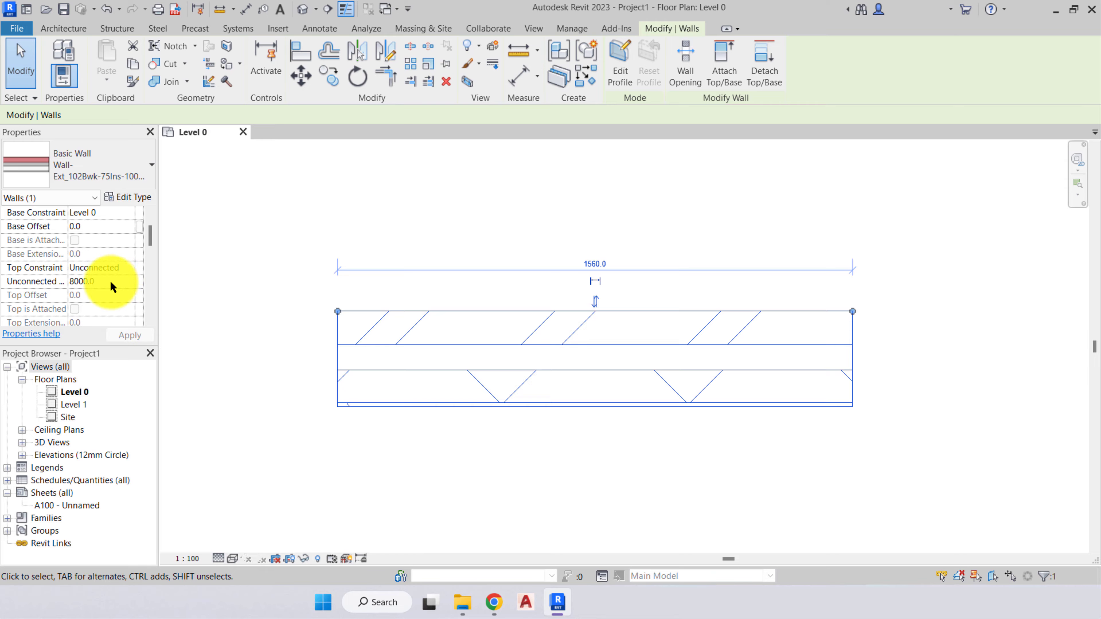
{"action": "scroll", "coordinate": [111, 280], "scroll_direction": "down", "scroll_amount": 1}
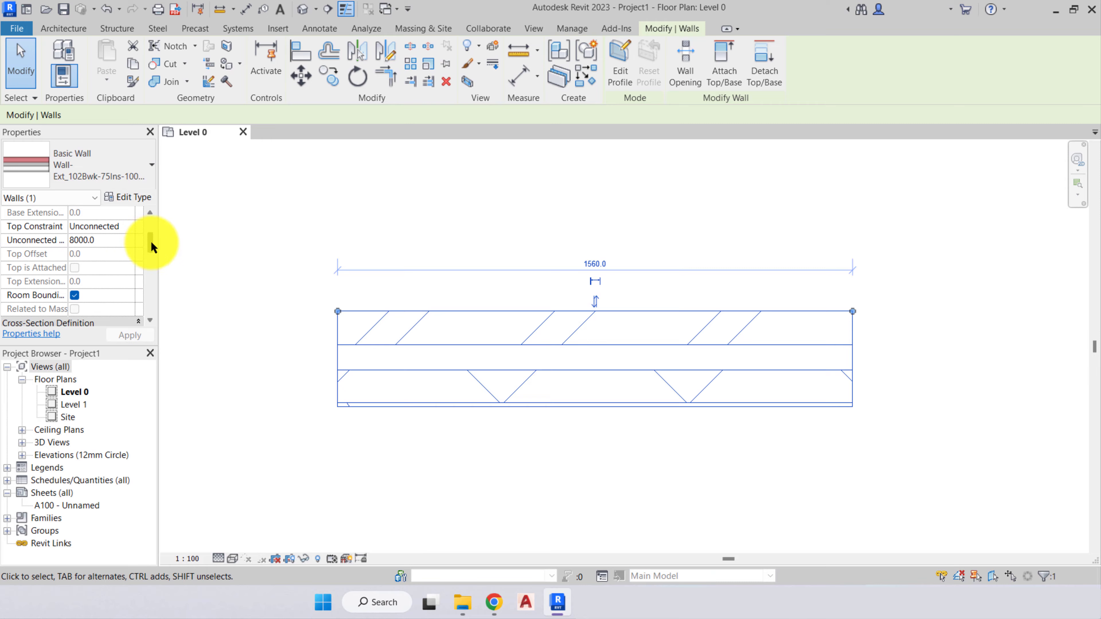
{"action": "left_click_drag", "start_coordinate": [151, 246], "coordinate": [150, 272]}
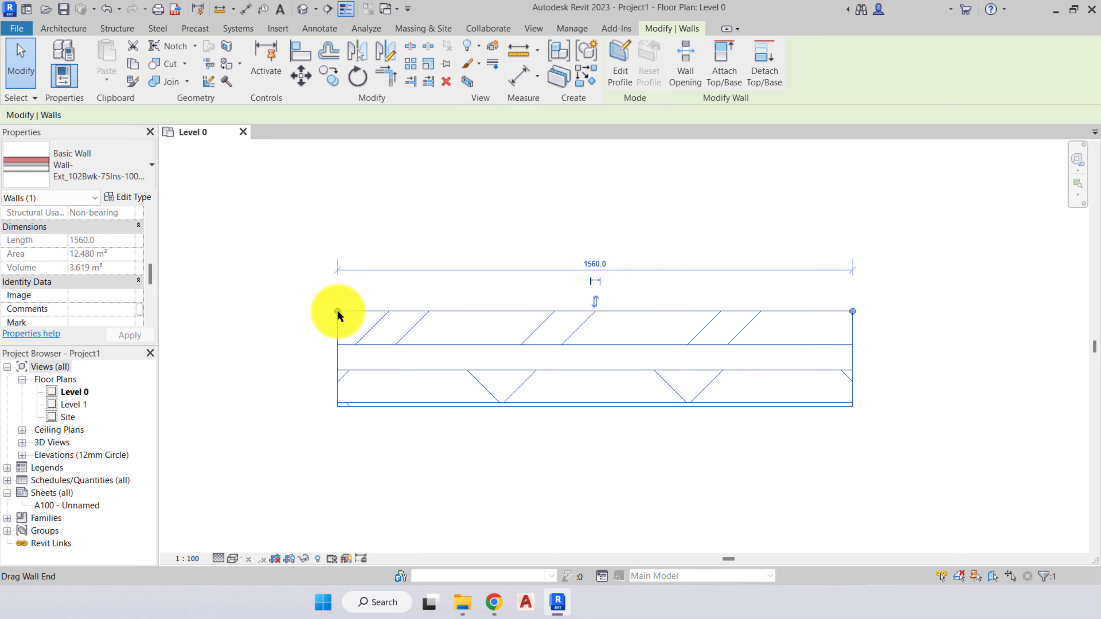
- Shorten the wall from its left end to 1260 and check its Length, Area and Volume properties
{"action": "left_click_drag", "start_coordinate": [337, 311], "coordinate": [436, 311]}
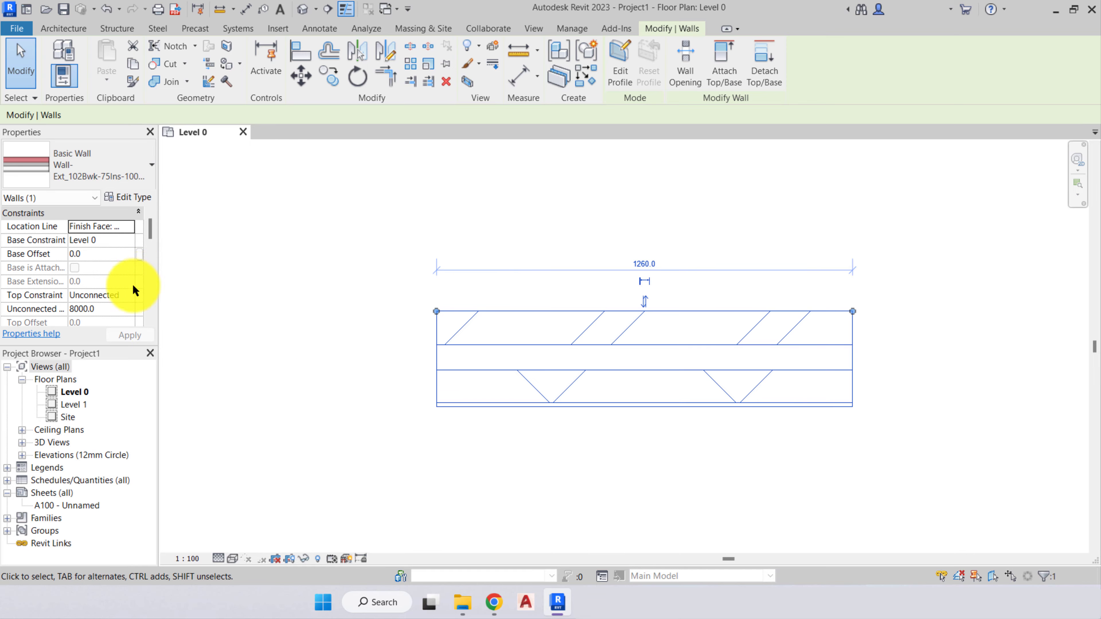
{"action": "scroll", "coordinate": [108, 269], "scroll_direction": "down", "scroll_amount": 4}
{"action": "scroll", "coordinate": [108, 263], "scroll_direction": "down", "scroll_amount": 5}
{"action": "scroll", "coordinate": [108, 263], "scroll_direction": "up", "scroll_amount": 5}
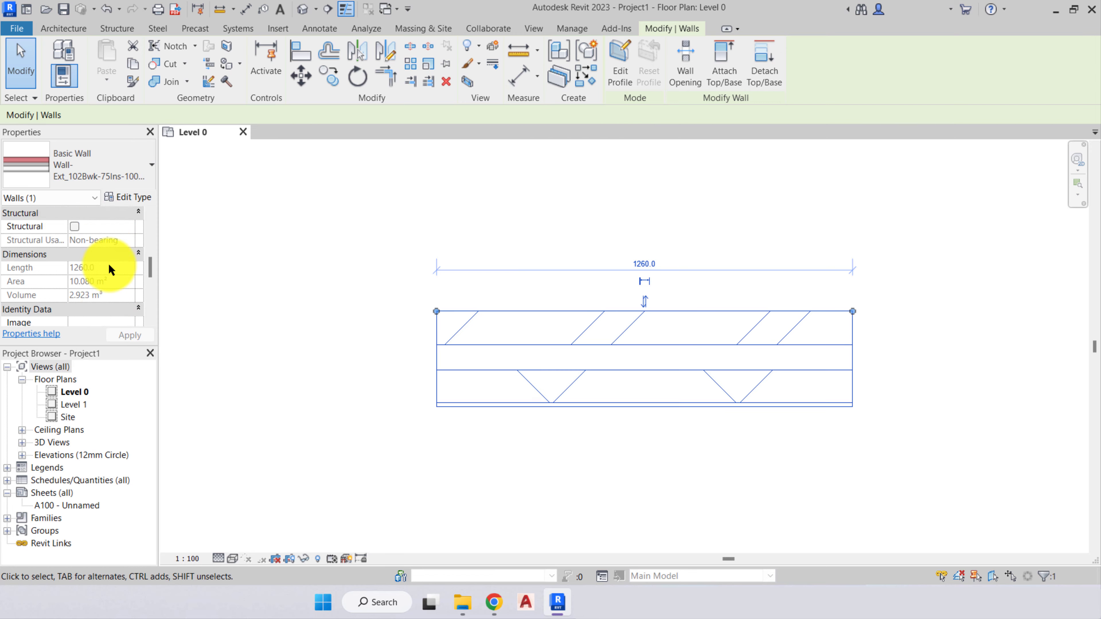
{"action": "scroll", "coordinate": [109, 263], "scroll_direction": "down", "scroll_amount": 1}
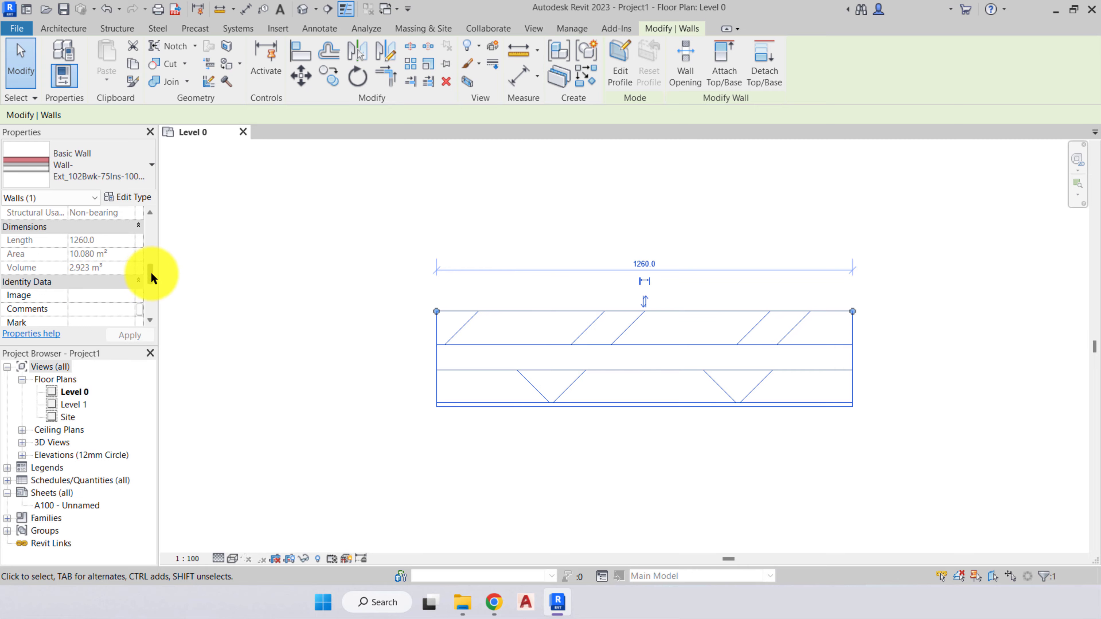
- Examine the wall's identity data and phasing properties, including the Phase Demolished options, keeping None
{"action": "scroll", "coordinate": [151, 273], "scroll_direction": "down", "scroll_amount": 5}
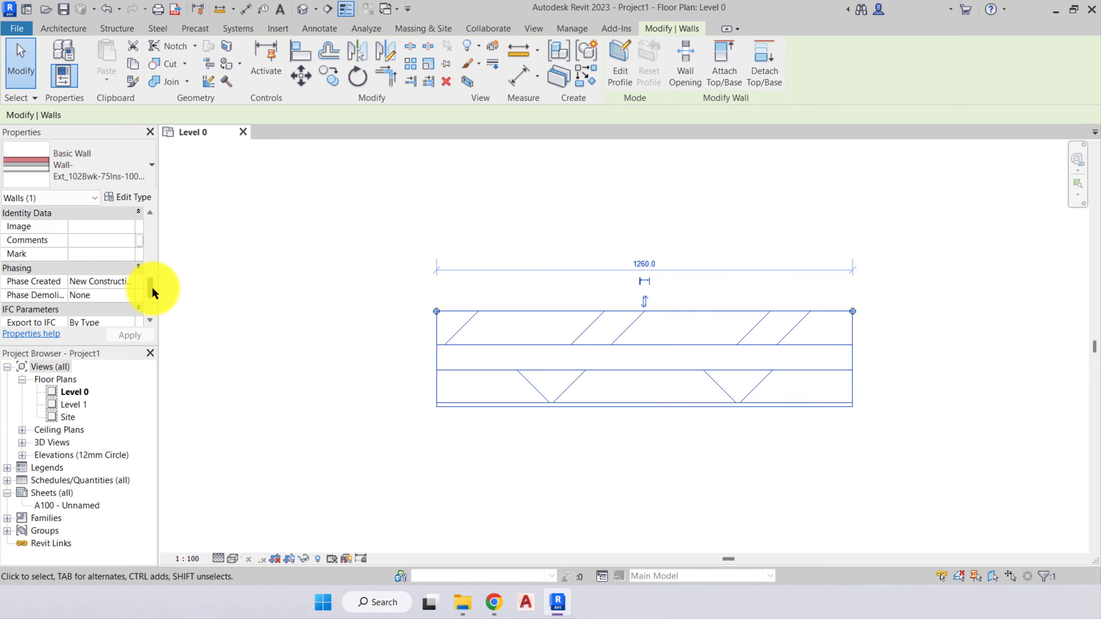
{"action": "left_click_drag", "start_coordinate": [152, 290], "coordinate": [152, 302]}
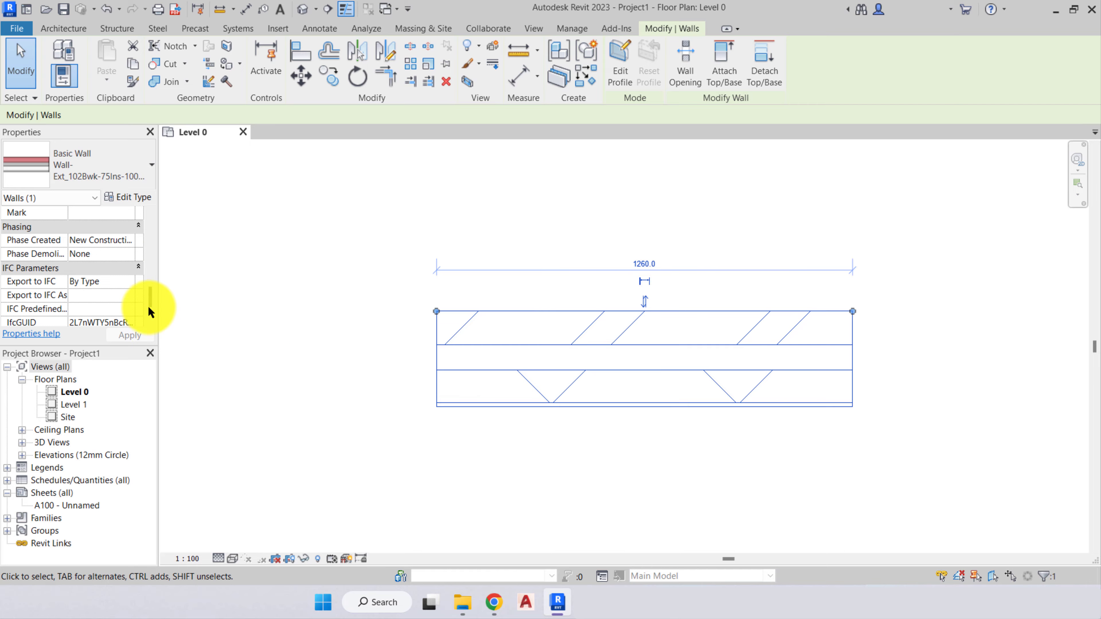
{"action": "left_click_drag", "start_coordinate": [151, 296], "coordinate": [150, 304]}
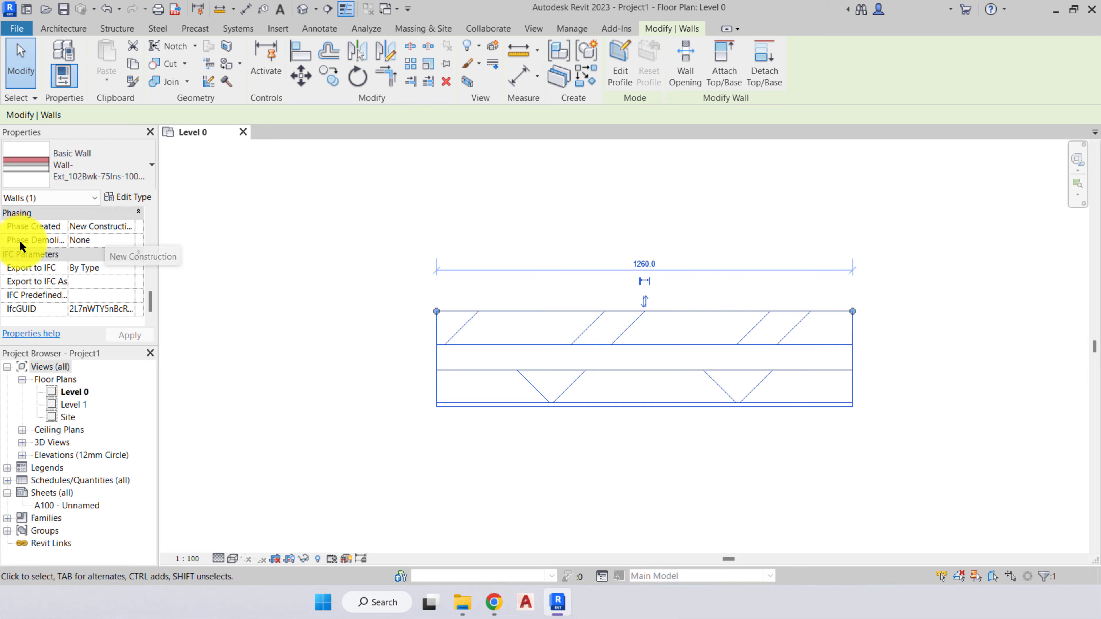
{"action": "left_click", "coordinate": [110, 240]}
{"action": "left_click", "coordinate": [129, 240]}
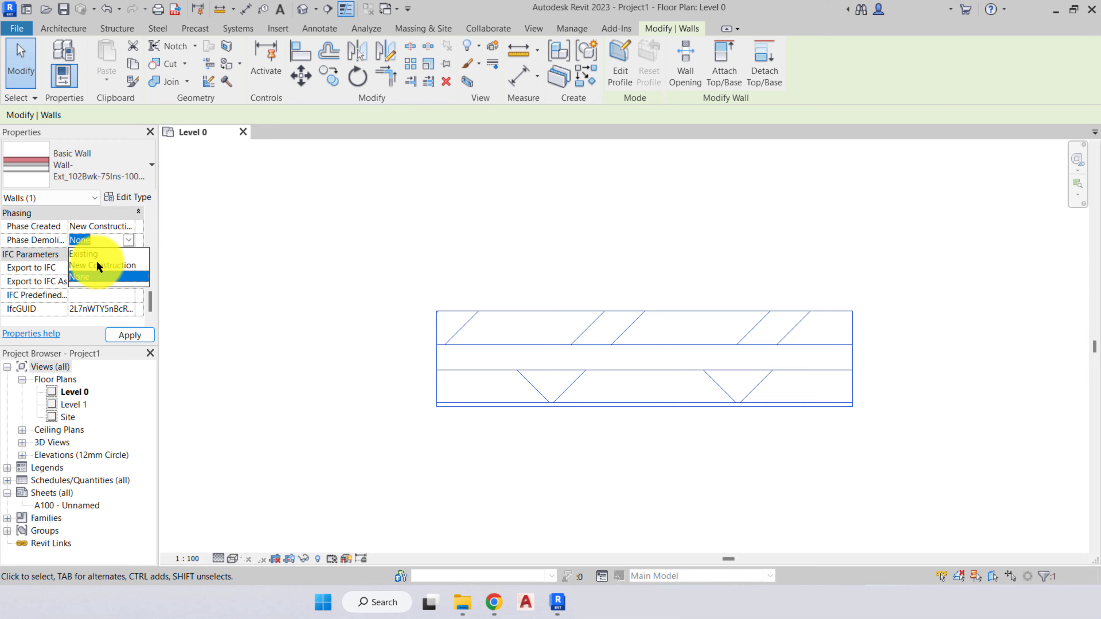
{"action": "left_click", "coordinate": [128, 240]}
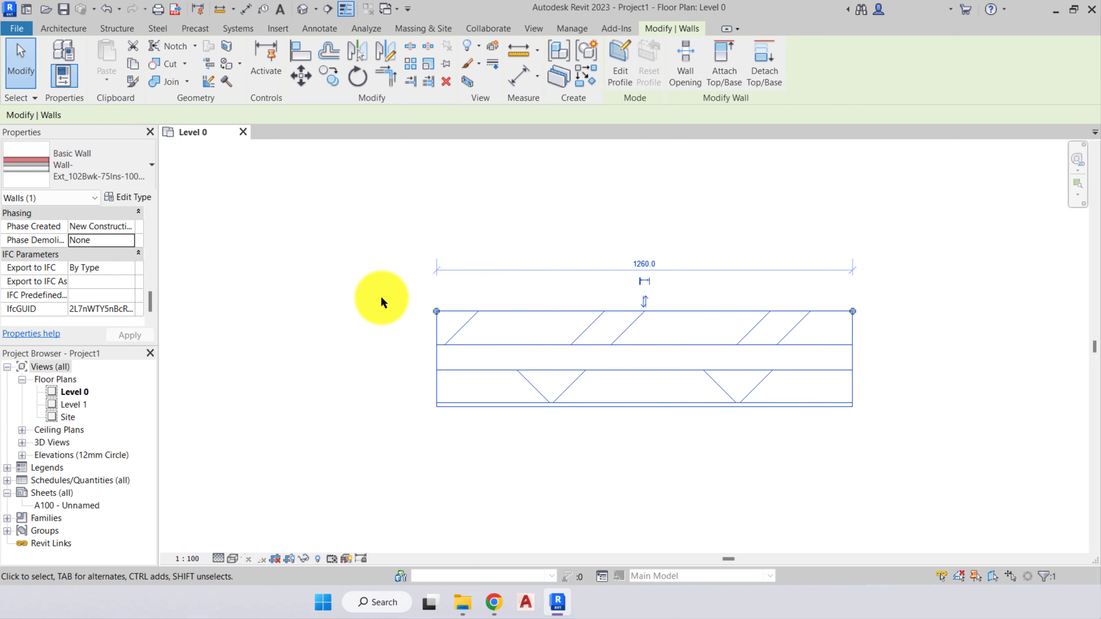
- Examine the wall's IFC parameters and deselect the wall
{"action": "left_click_drag", "start_coordinate": [150, 298], "coordinate": [150, 301]}
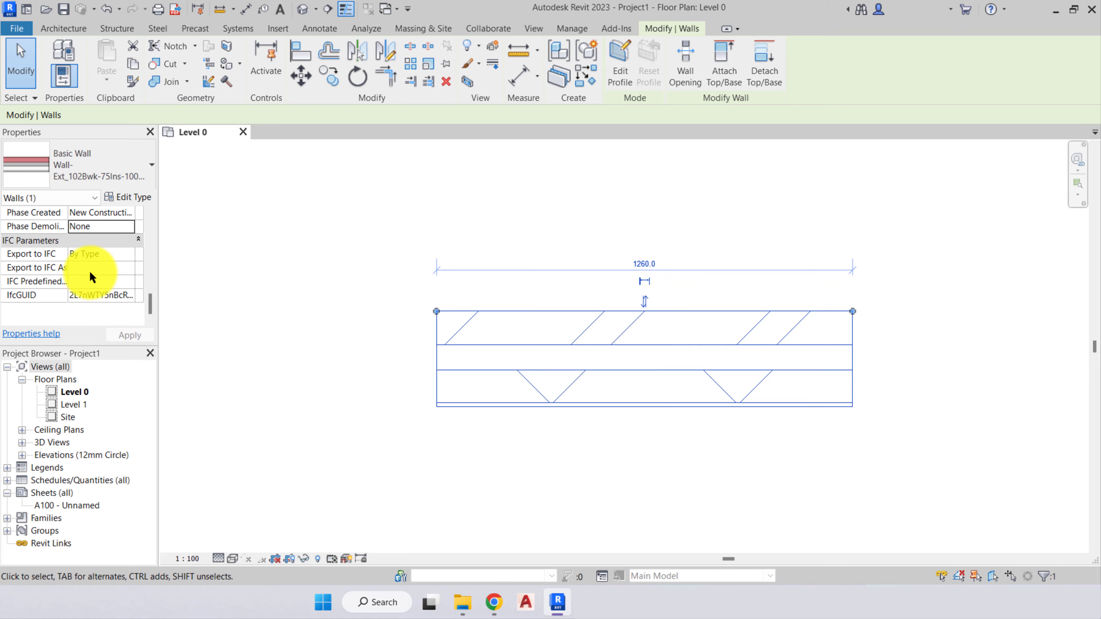
{"action": "left_click", "coordinate": [133, 254]}
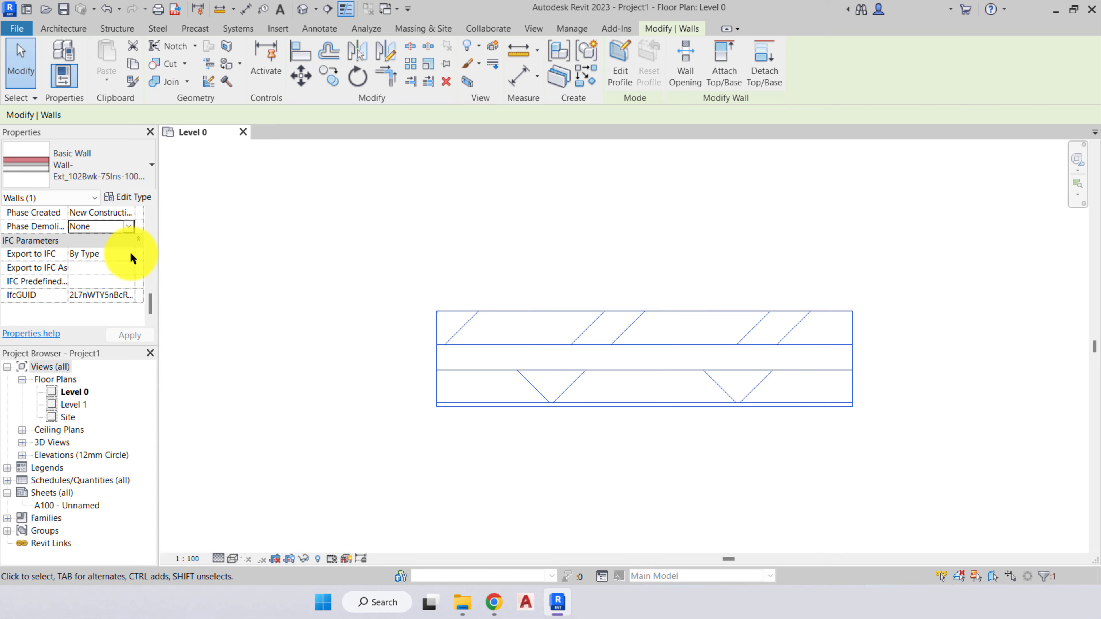
{"action": "left_click", "coordinate": [241, 325]}
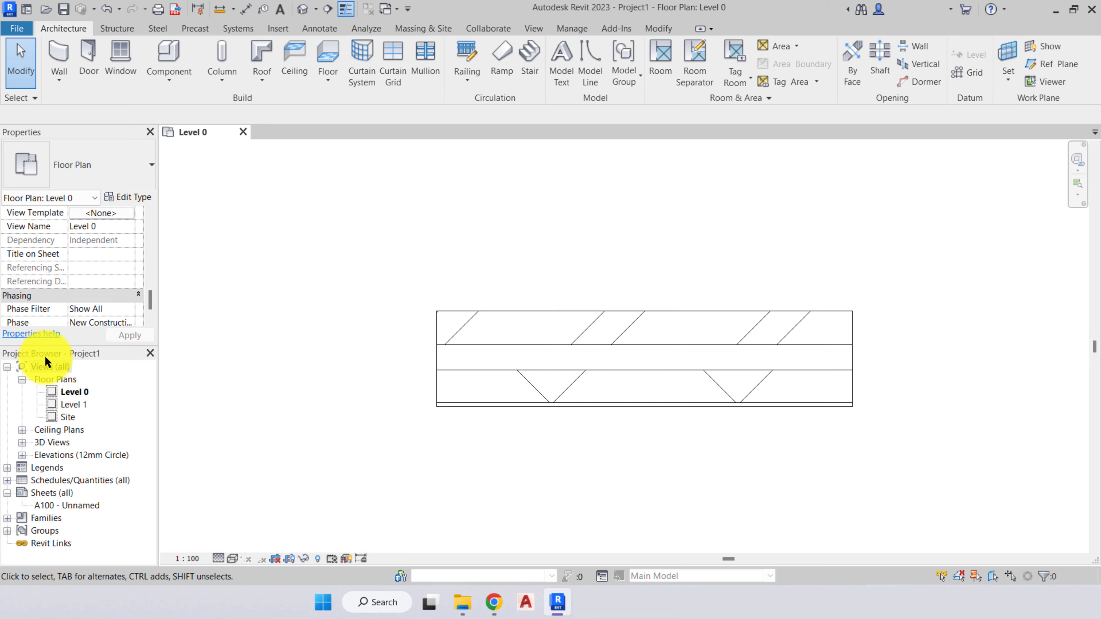
- Examine the project's view categories, including Floor Plans, 3D Views and Elevations, and highlight the Level 0 floor plan
{"action": "left_click", "coordinate": [7, 368]}
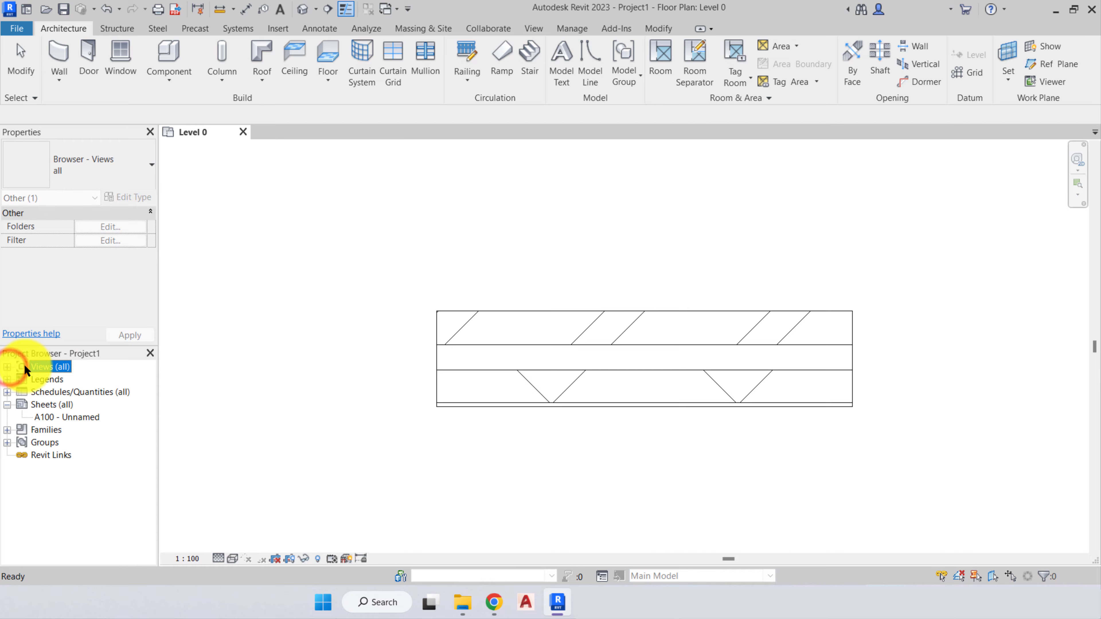
{"action": "left_click", "coordinate": [8, 367]}
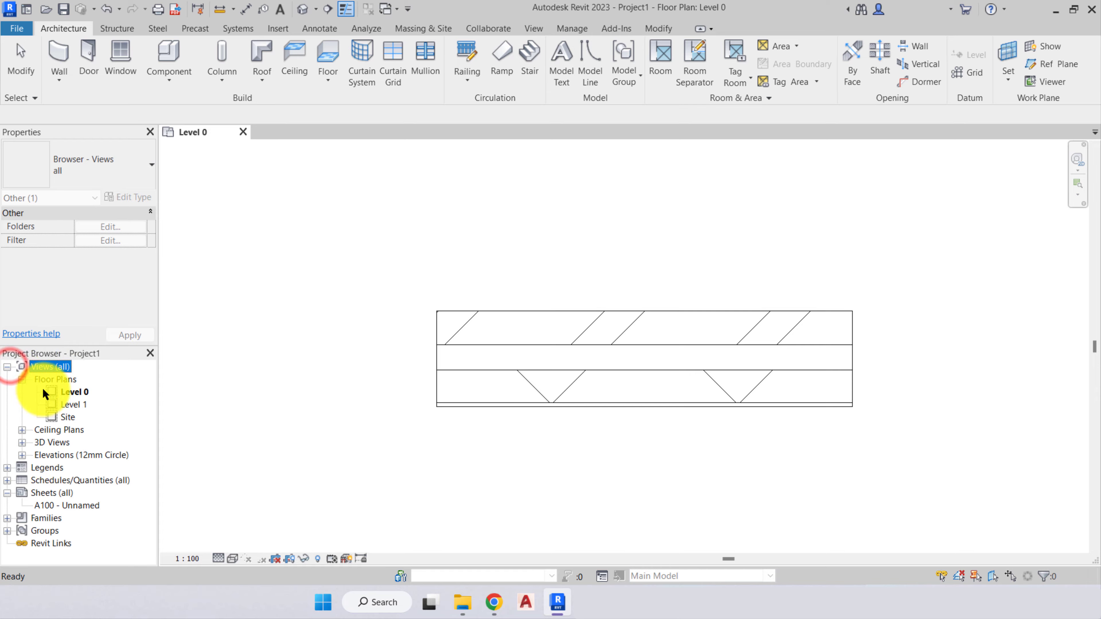
{"action": "left_click", "coordinate": [48, 379]}
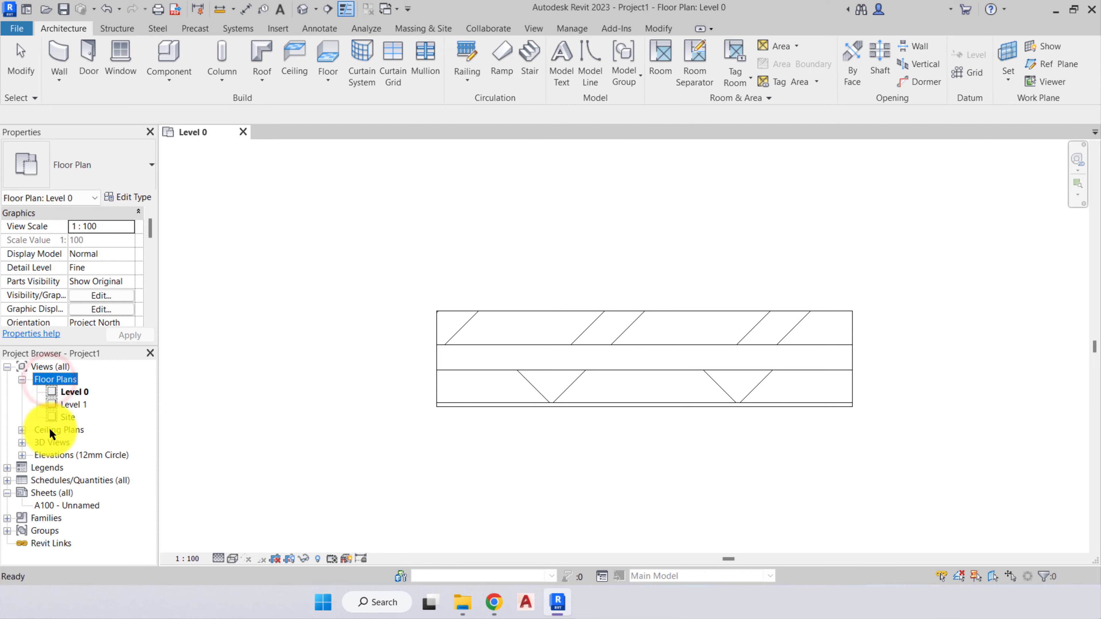
{"action": "left_click", "coordinate": [51, 442]}
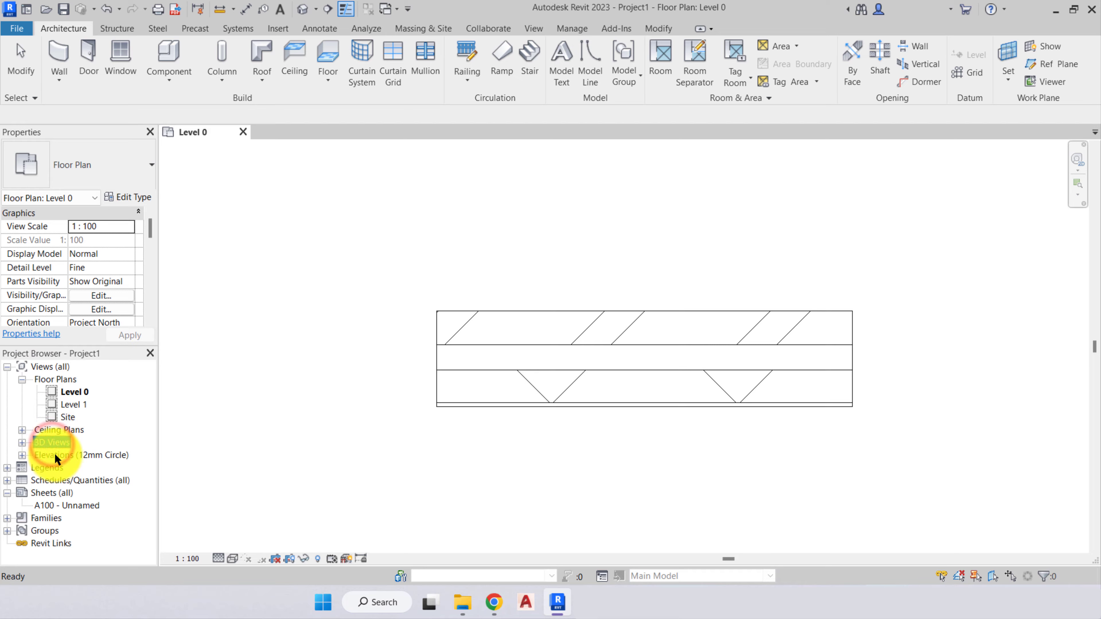
{"action": "left_click", "coordinate": [54, 454]}
{"action": "left_click", "coordinate": [70, 392]}
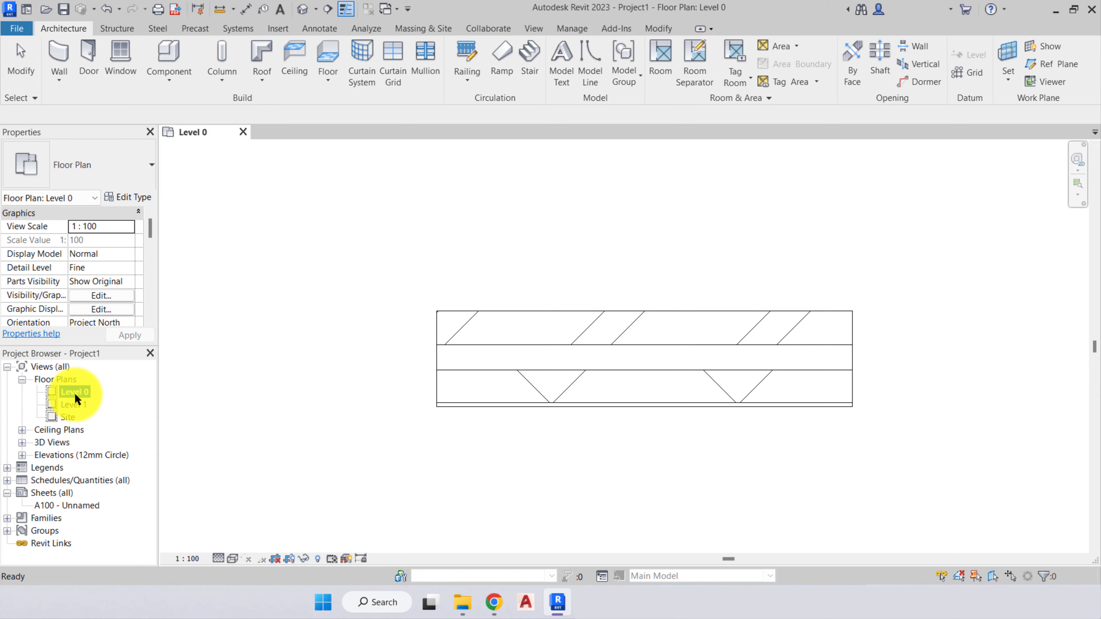
- Expand the Ceiling Plans category and compare its Level 0 and Level 1 views with the matching floor plans
{"action": "left_click", "coordinate": [45, 431]}
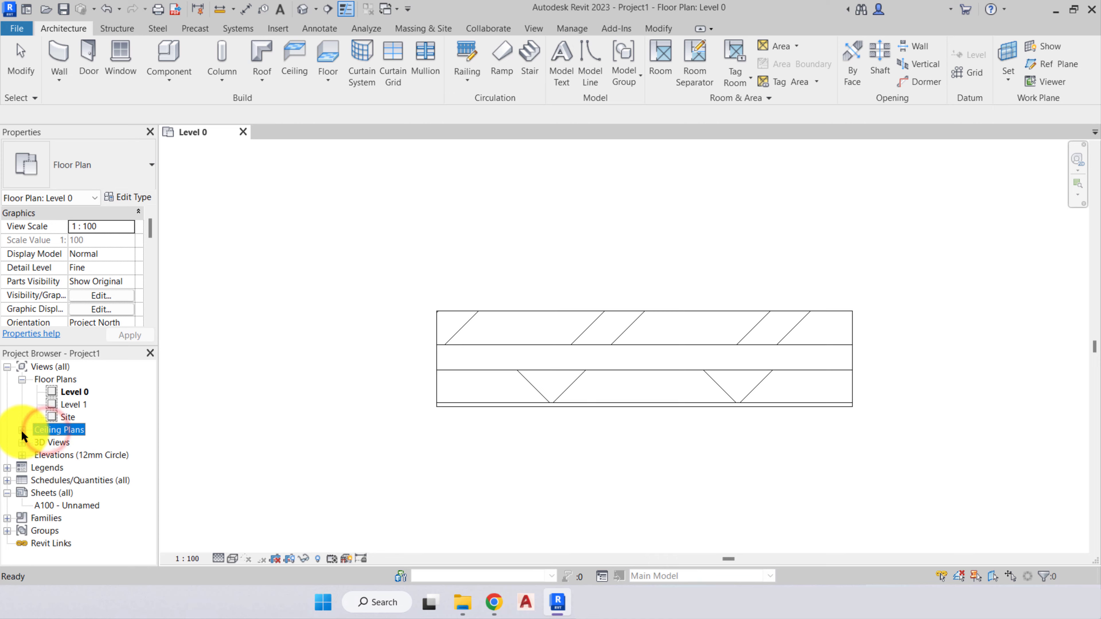
{"action": "left_click", "coordinate": [22, 431]}
{"action": "left_click", "coordinate": [72, 391]}
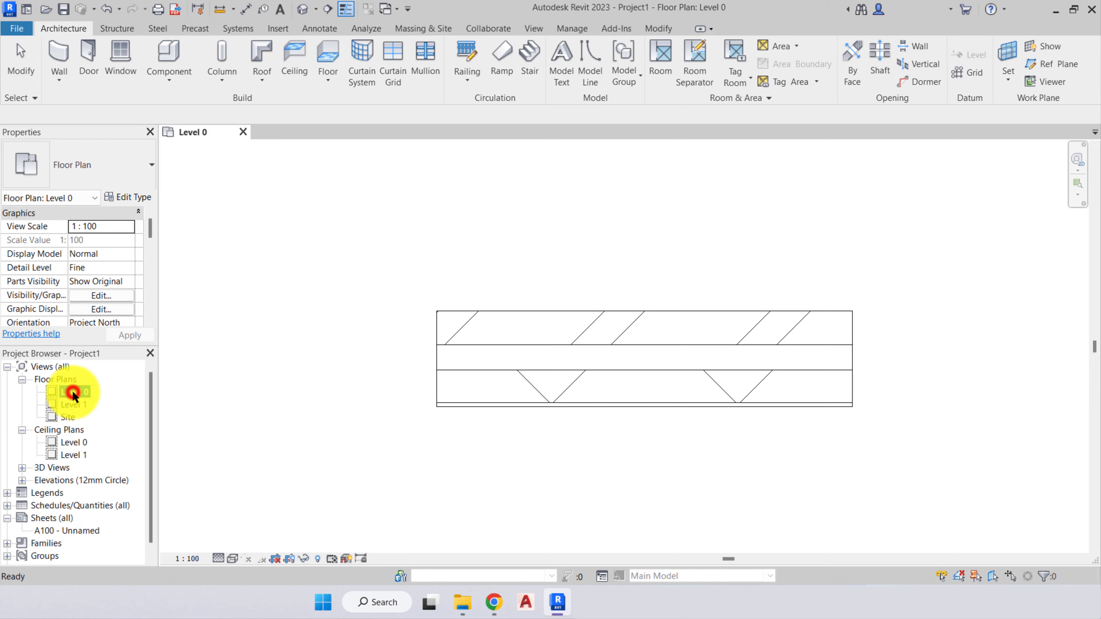
{"action": "left_click", "coordinate": [76, 404]}
{"action": "left_click", "coordinate": [73, 440]}
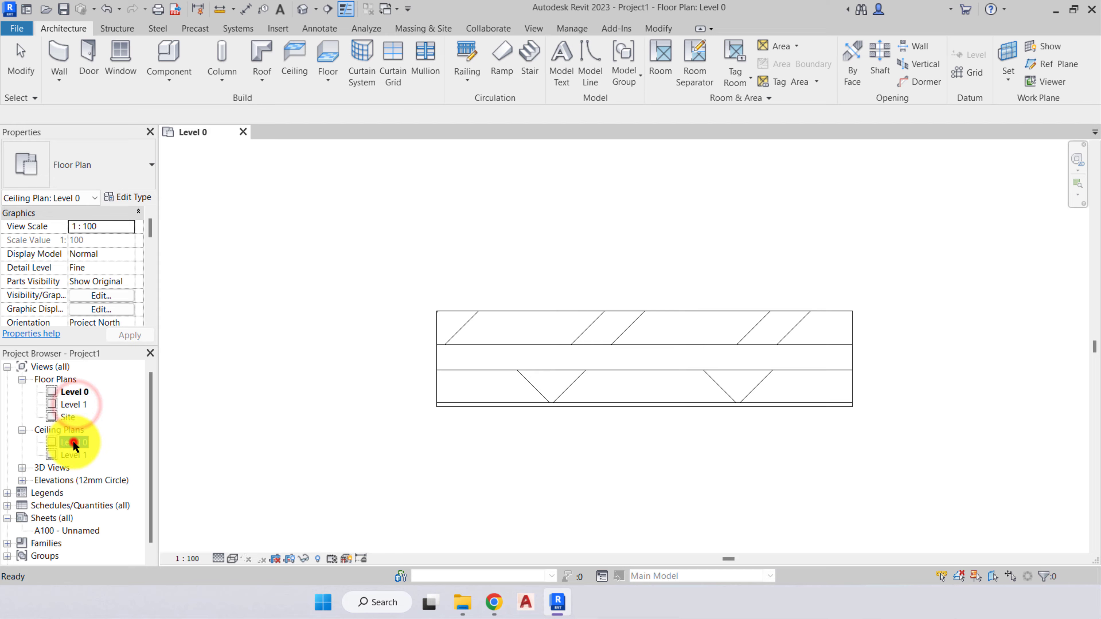
{"action": "left_click", "coordinate": [74, 455]}
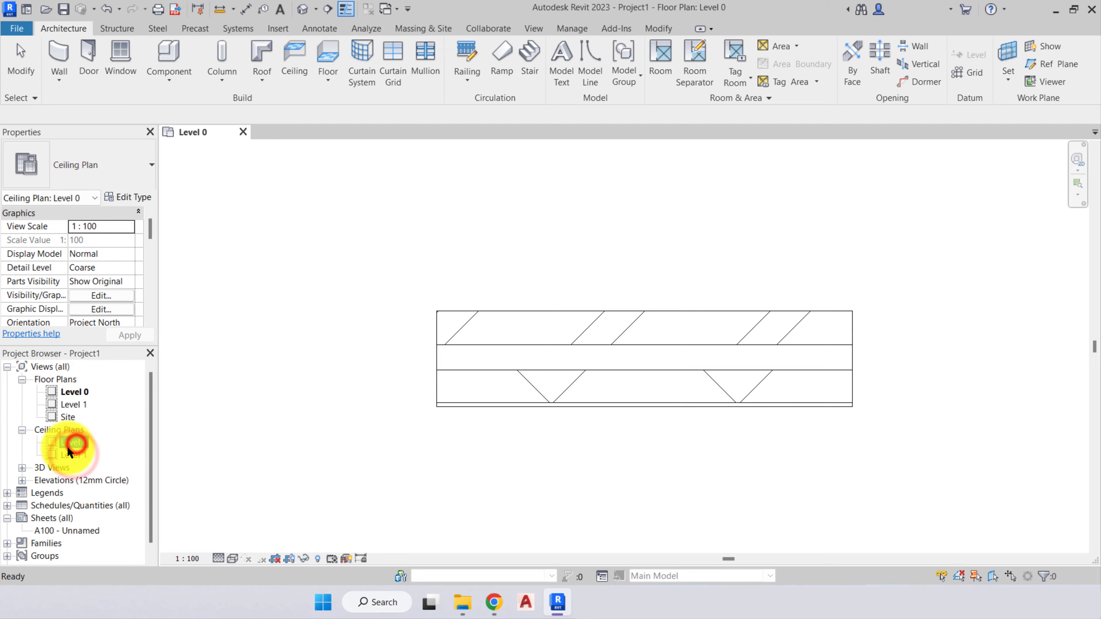
{"action": "left_click", "coordinate": [64, 431]}
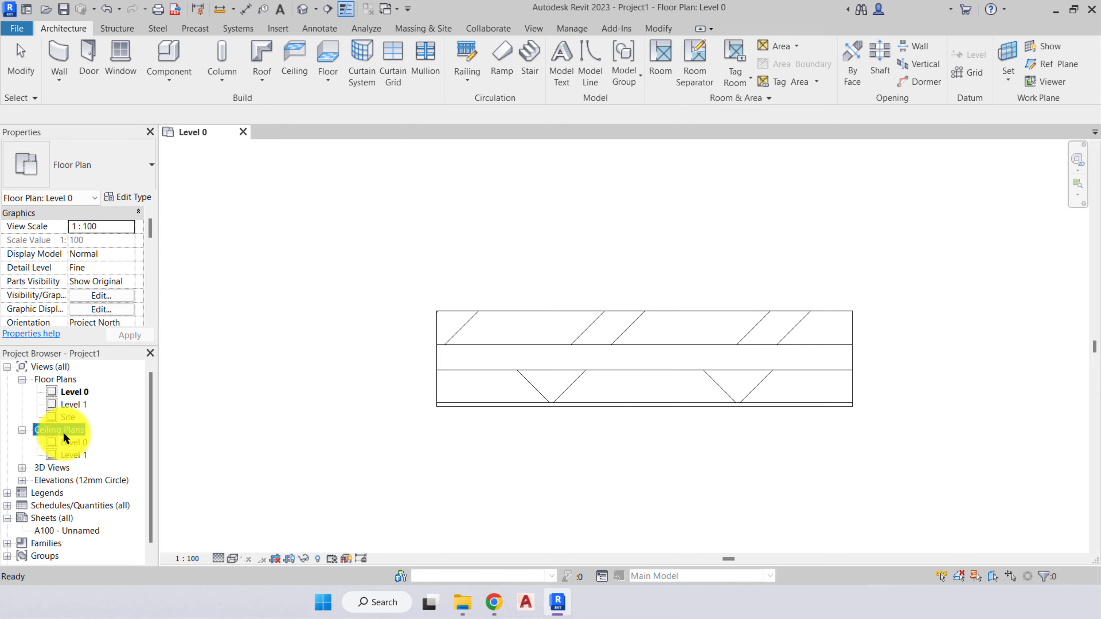
- Review the 3D Views and Elevations categories and examine the four elevation markers around the wall in the Level 0 plan
{"action": "left_click", "coordinate": [57, 467]}
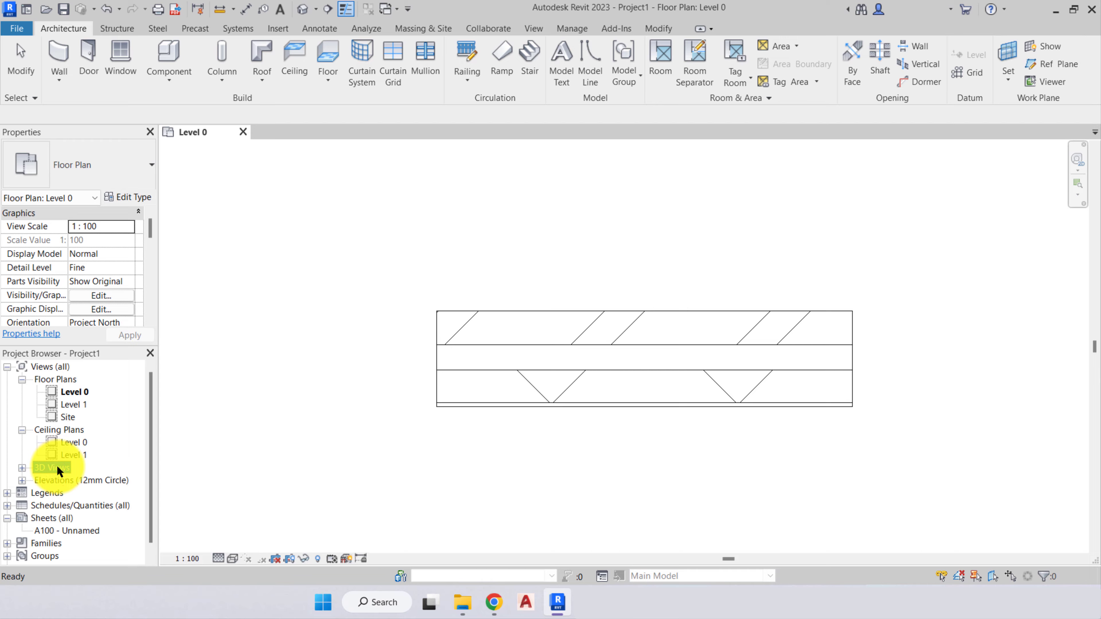
{"action": "left_click", "coordinate": [51, 481]}
{"action": "scroll", "coordinate": [253, 405], "scroll_direction": "down", "scroll_amount": 6}
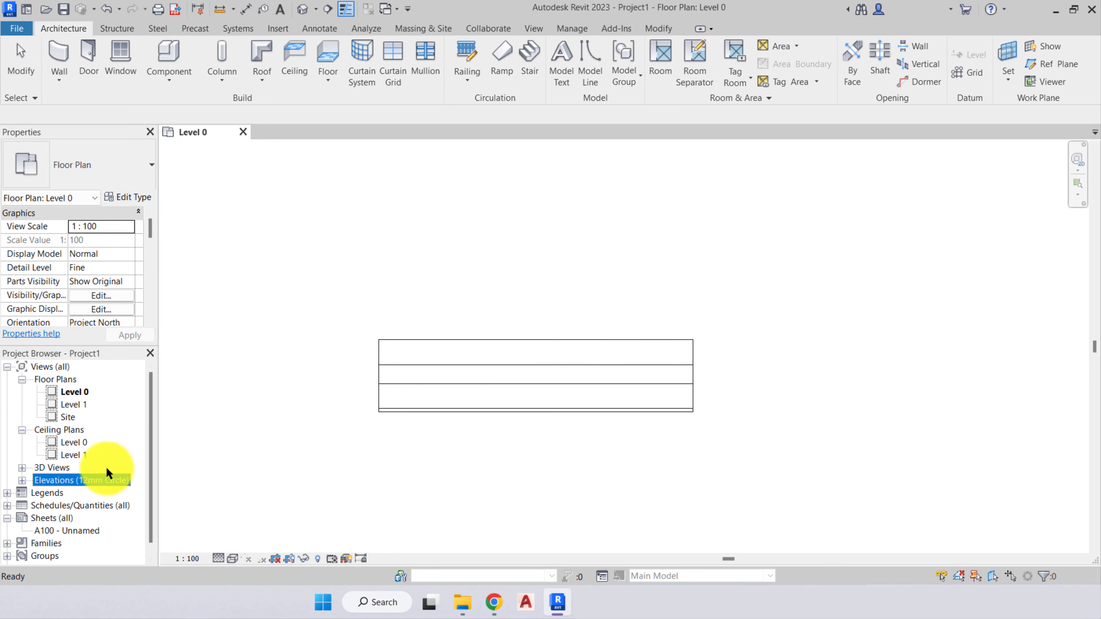
{"action": "scroll", "coordinate": [381, 321], "scroll_direction": "down", "scroll_amount": 4}
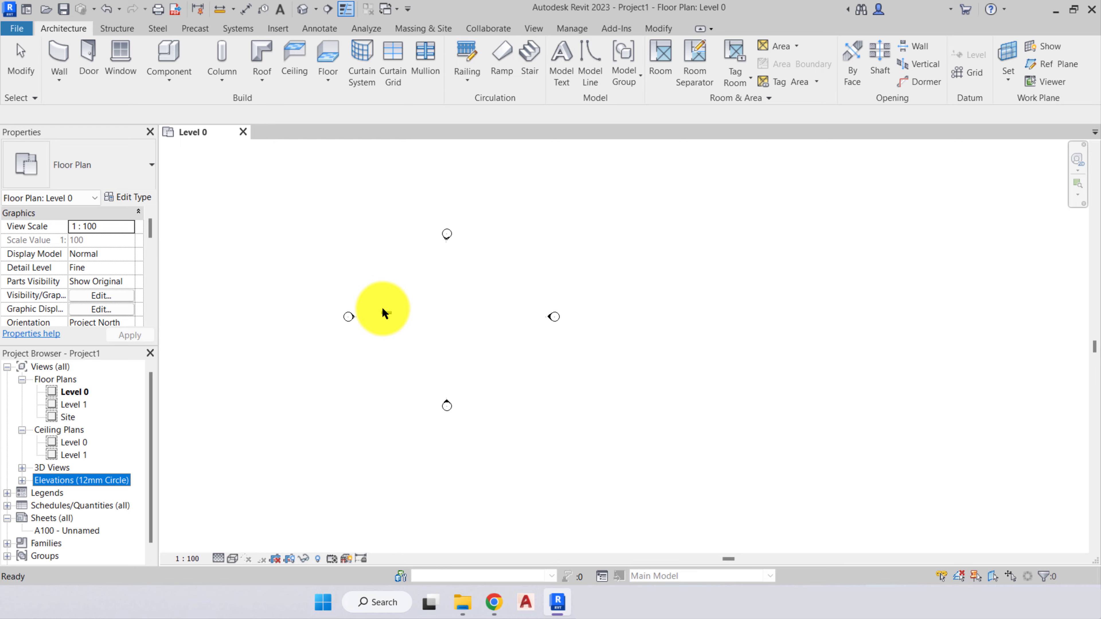
{"action": "left_click", "coordinate": [438, 289]}
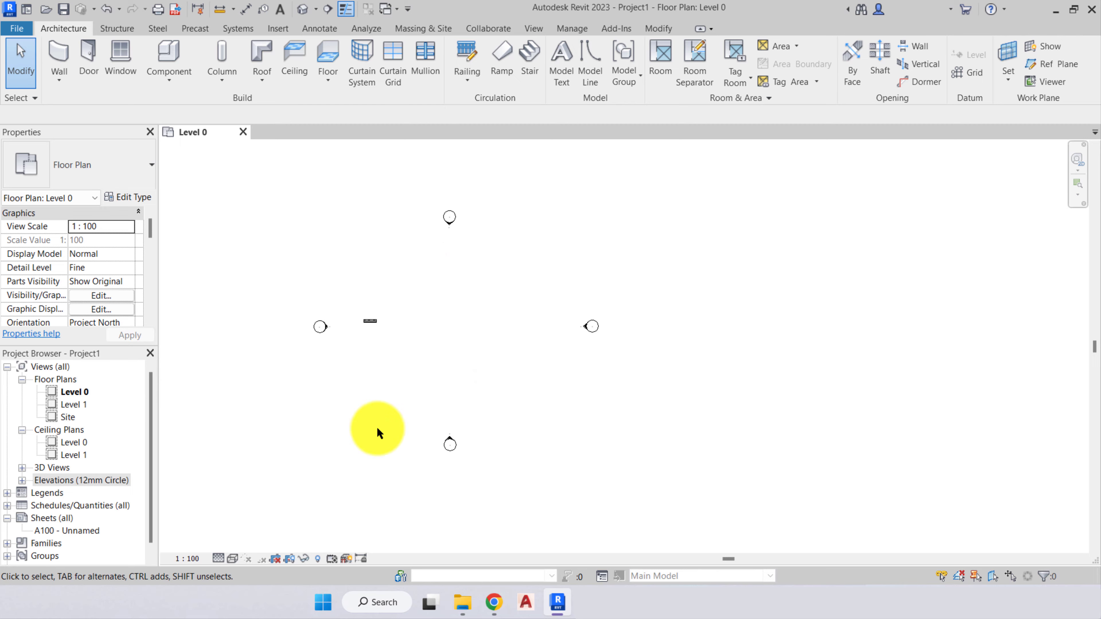
- Expand the Elevations category, highlight the North elevation and compare it with its marker in the Level 0 plan
{"action": "middle_click_drag", "start_coordinate": [453, 218], "coordinate": [434, 226]}
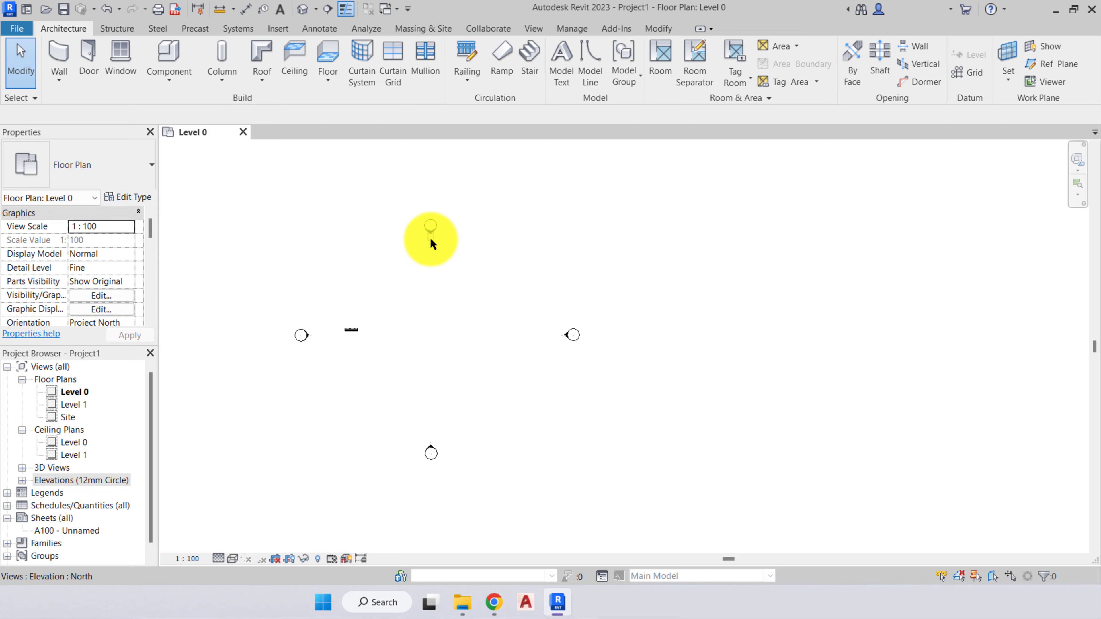
{"action": "left_click", "coordinate": [22, 480]}
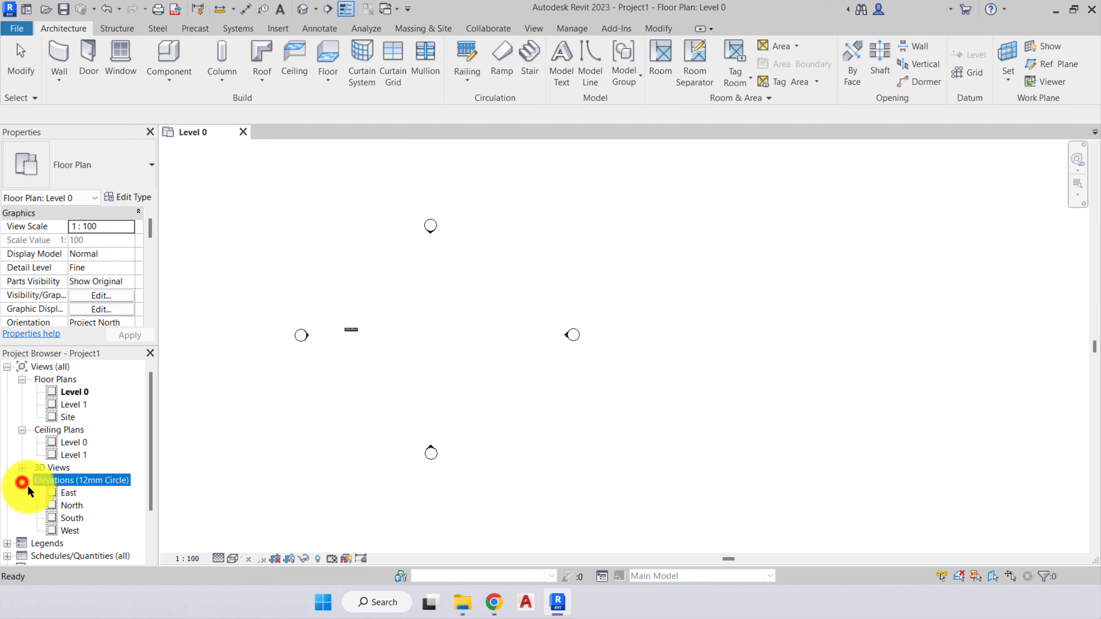
{"action": "left_click", "coordinate": [71, 506]}
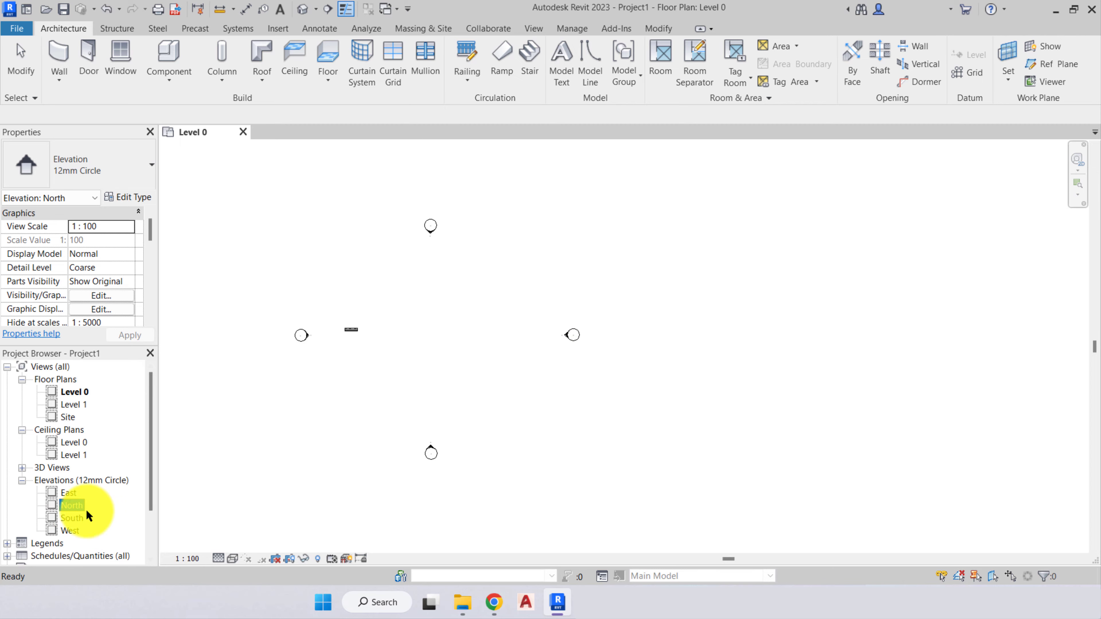
{"action": "left_click", "coordinate": [316, 442]}
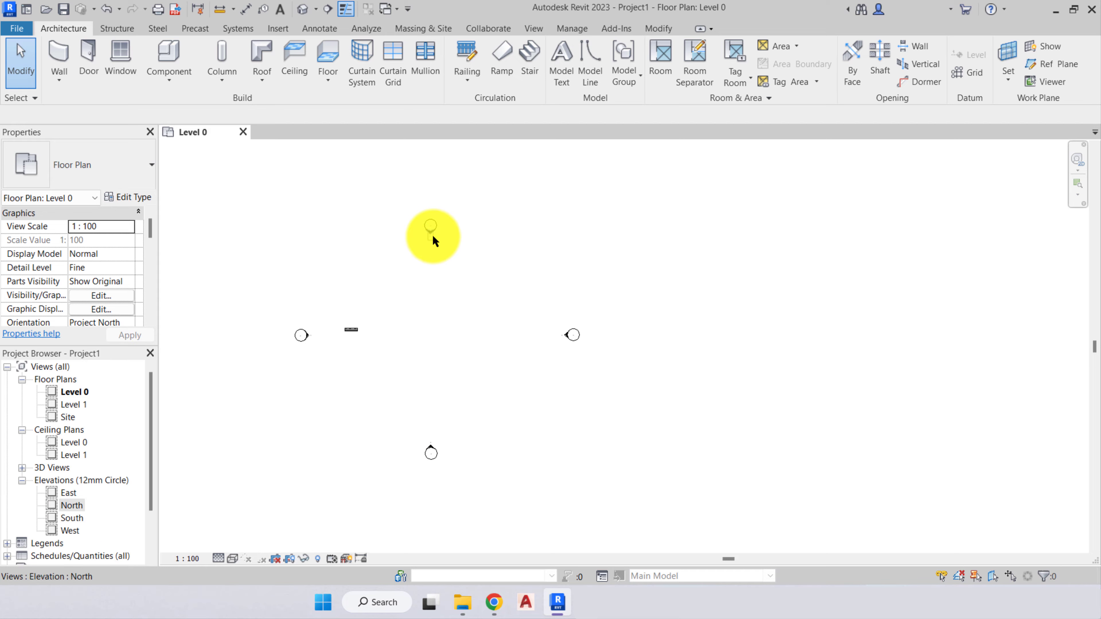
- Select the north elevation marker's view arrow, then move the marker's circle slightly north-east in the Level 0 plan
{"action": "middle_click_drag", "start_coordinate": [430, 241], "coordinate": [455, 249]}
{"action": "left_click", "coordinate": [457, 246]}
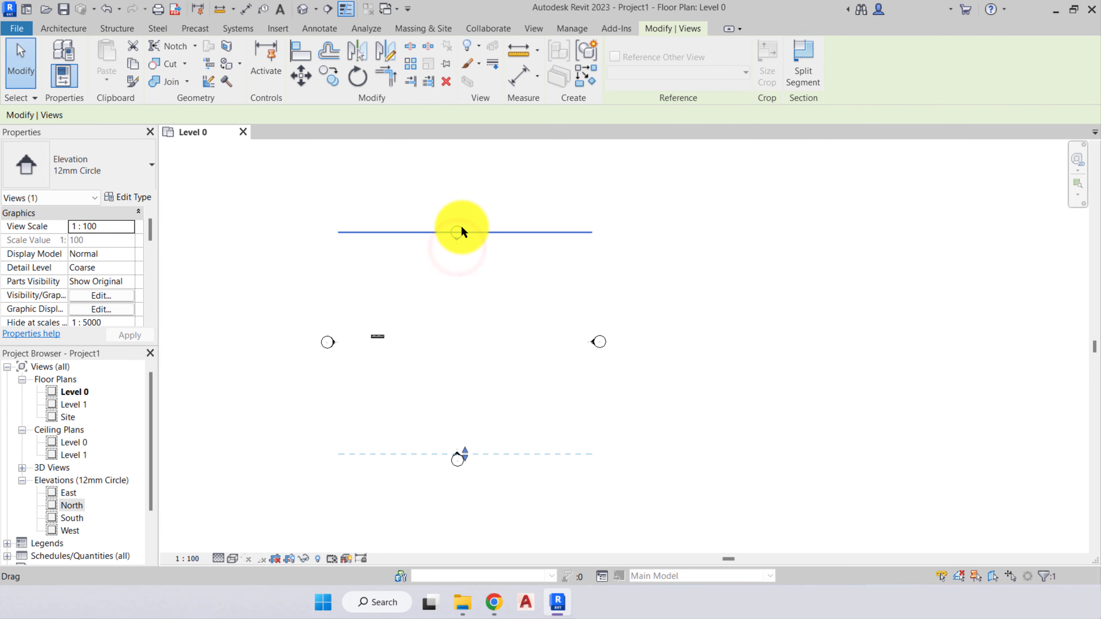
{"action": "scroll", "coordinate": [457, 244], "scroll_direction": "up", "scroll_amount": 3}
{"action": "mouse_move", "coordinate": [457, 246]}
{"action": "left_mouse_down"}
{"action": "mouse_move", "coordinate": [455, 185]}
{"action": "mouse_move", "coordinate": [492, 192]}
{"action": "left_mouse_up"}
{"action": "scroll", "coordinate": [466, 217], "scroll_direction": "down", "scroll_amount": 3}
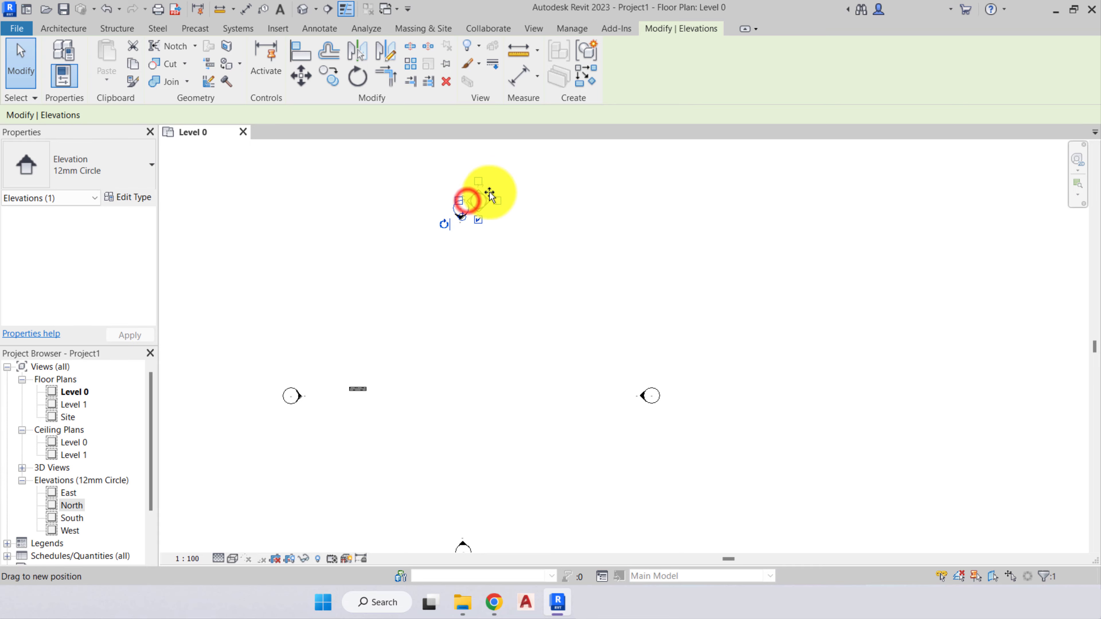
{"action": "left_click", "coordinate": [483, 308]}
{"action": "scroll", "coordinate": [505, 282], "scroll_direction": "down", "scroll_amount": 1}
{"action": "middle_click_drag", "start_coordinate": [505, 282], "coordinate": [447, 267]}
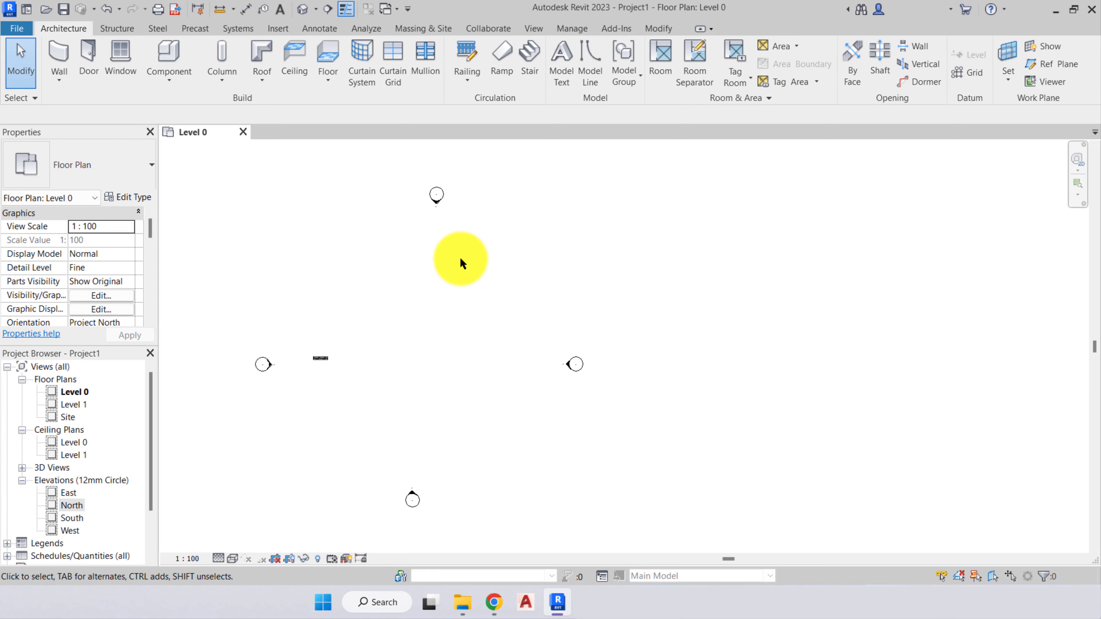
{"action": "middle_click_drag", "start_coordinate": [416, 254], "coordinate": [416, 275]}
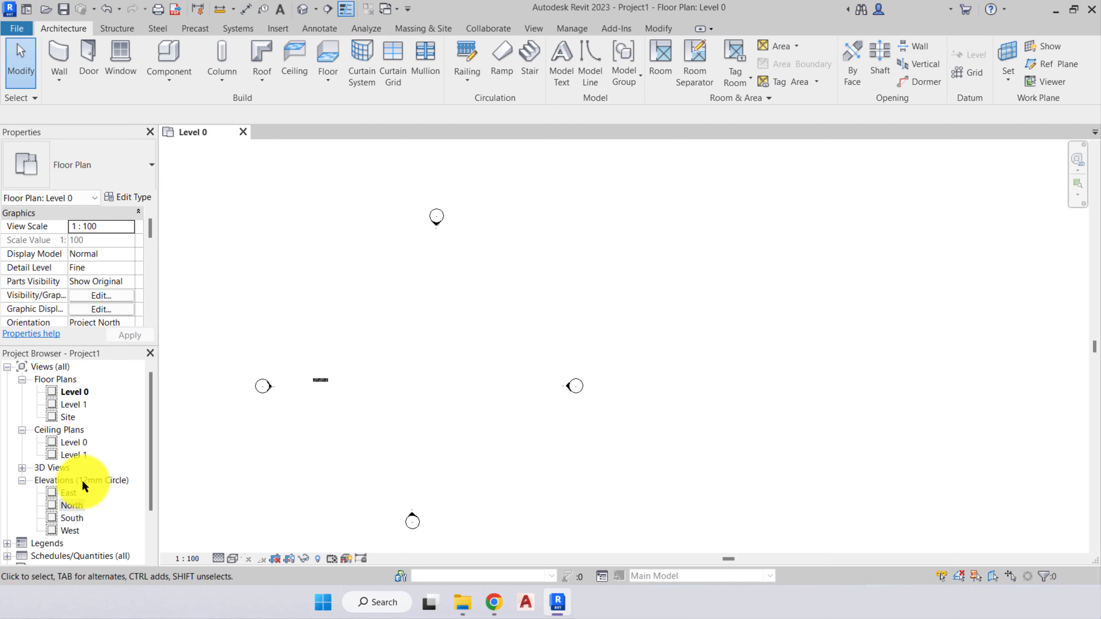
- Examine the north elevation marker by selecting its view arrow and its circle in turn, and clear the selection
{"action": "middle_click_drag", "start_coordinate": [474, 255], "coordinate": [506, 251]}
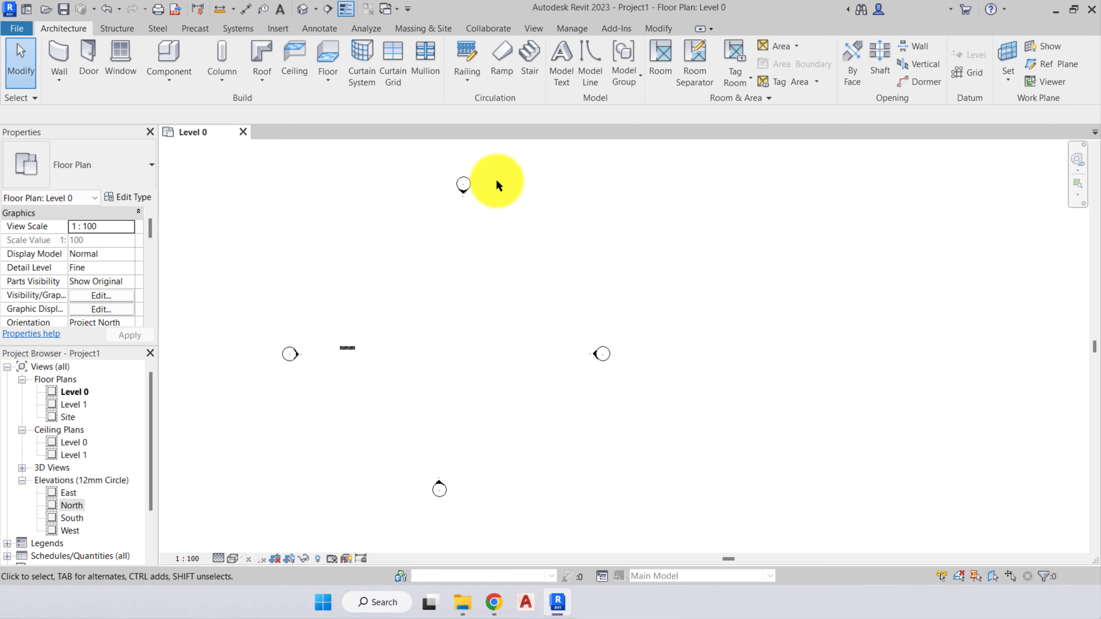
{"action": "scroll", "coordinate": [462, 187], "scroll_direction": "up", "scroll_amount": 5}
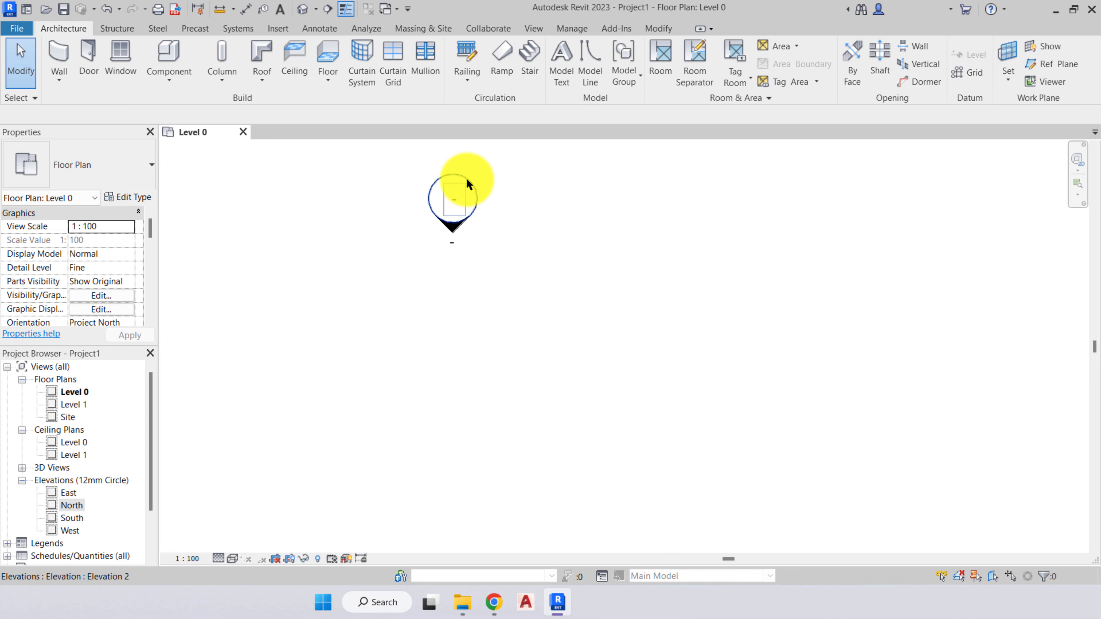
{"action": "scroll", "coordinate": [467, 178], "scroll_direction": "up", "scroll_amount": 1}
{"action": "middle_click_drag", "start_coordinate": [467, 179], "coordinate": [467, 220]}
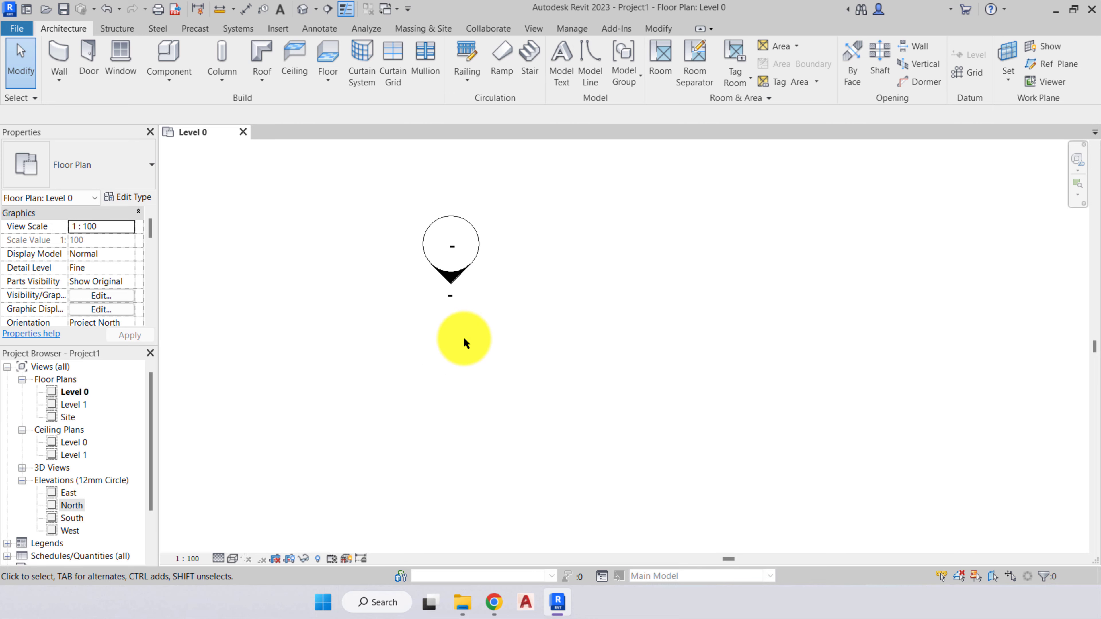
{"action": "left_click", "coordinate": [451, 297]}
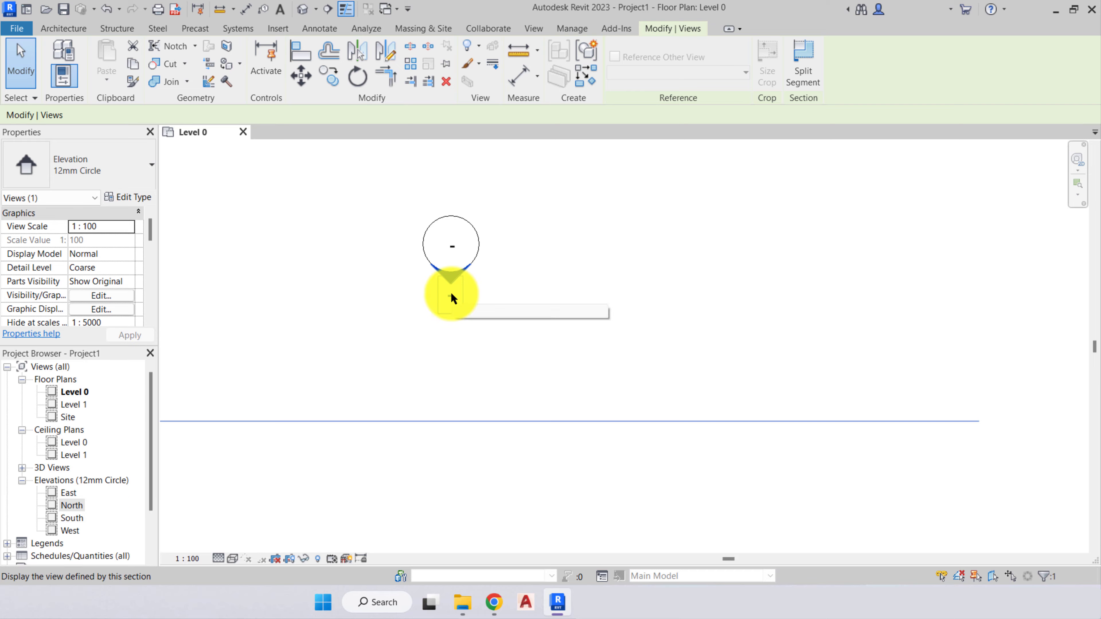
{"action": "left_click", "coordinate": [509, 290]}
{"action": "left_click", "coordinate": [455, 247]}
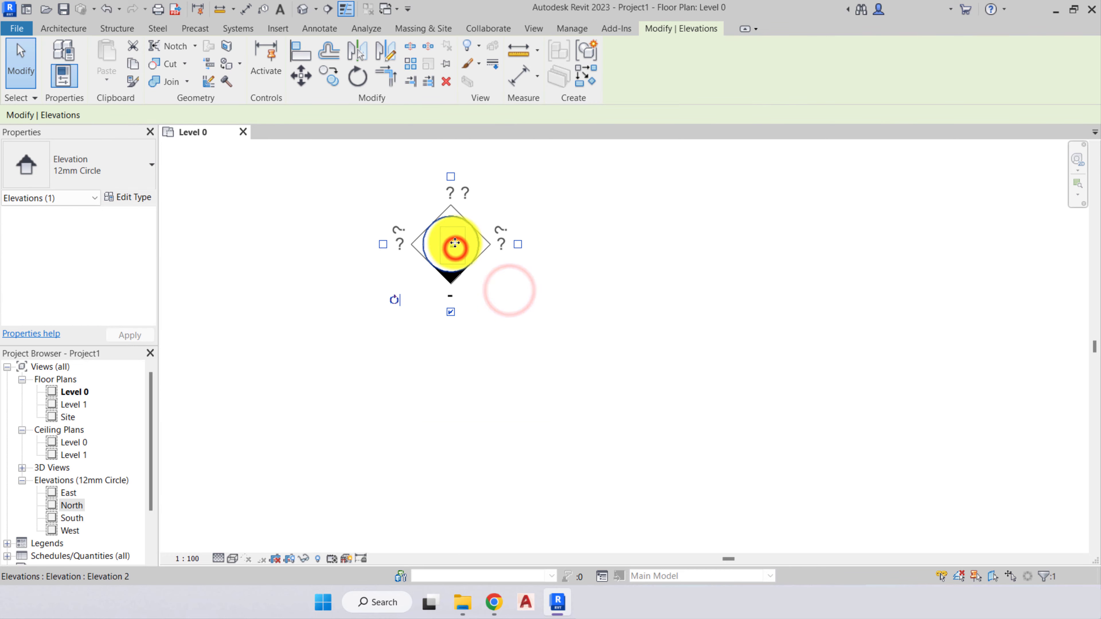
{"action": "left_click", "coordinate": [533, 301]}
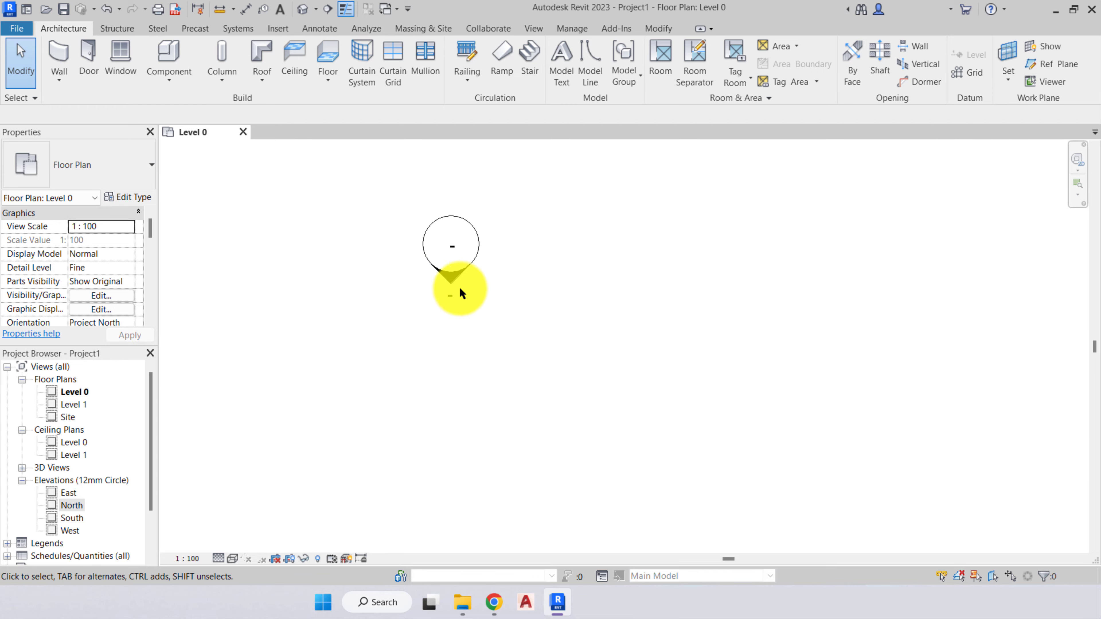
{"action": "scroll", "coordinate": [432, 296], "scroll_direction": "down", "scroll_amount": 2}
{"action": "scroll", "coordinate": [432, 296], "scroll_direction": "down", "scroll_amount": 3}
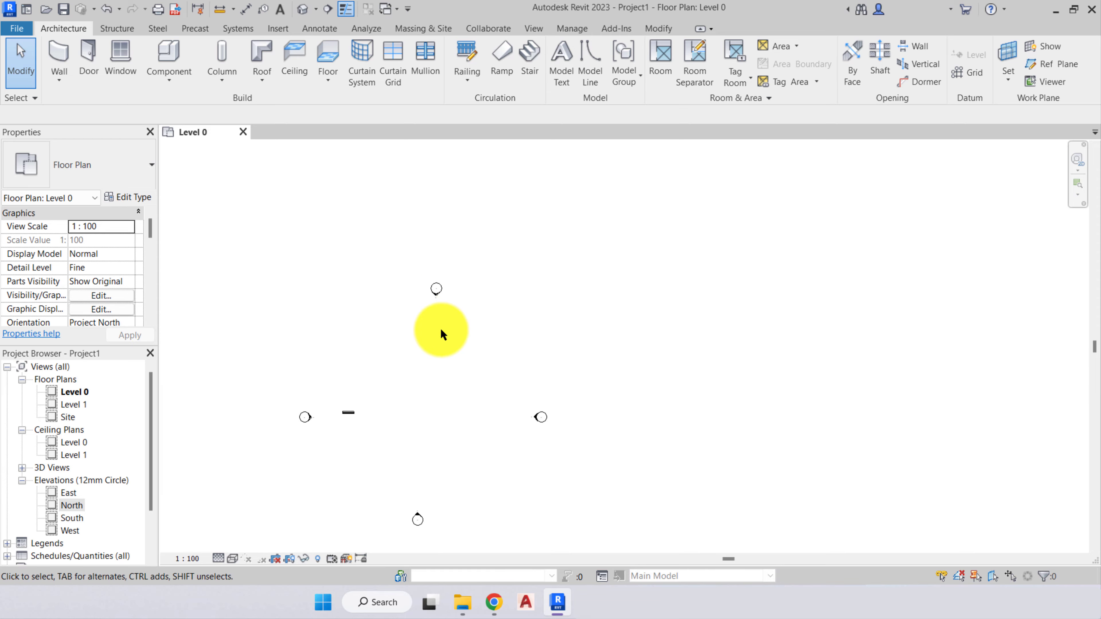
{"action": "middle_click_drag", "start_coordinate": [440, 328], "coordinate": [449, 280]}
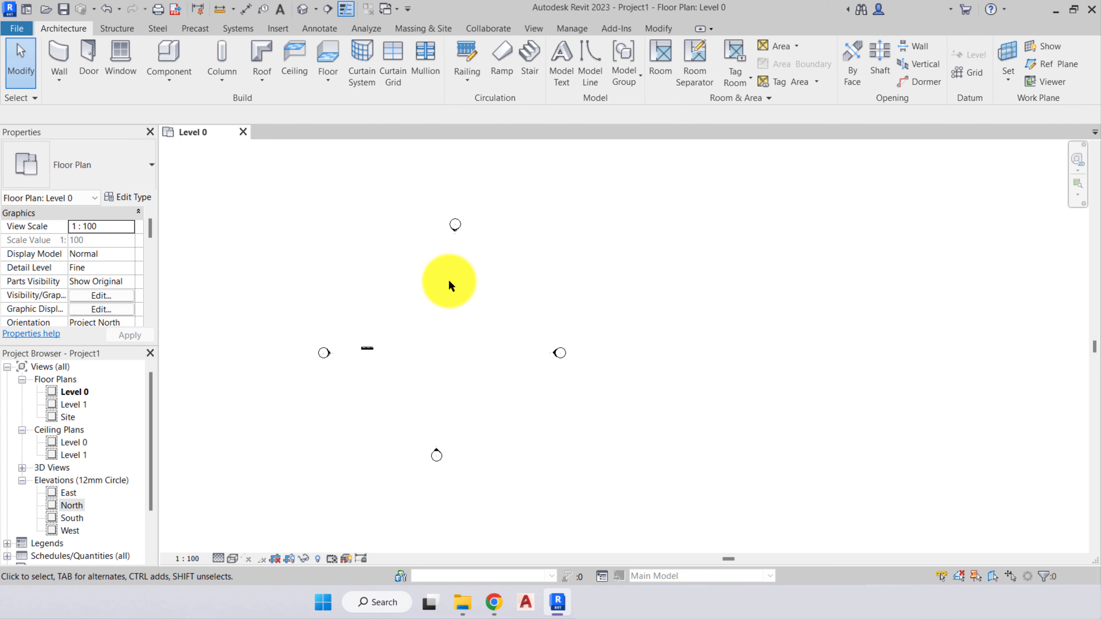
- Select the north marker's view arrow and move the North elevation's view line closer to the marker
{"action": "scroll", "coordinate": [463, 280], "scroll_direction": "up", "scroll_amount": 2}
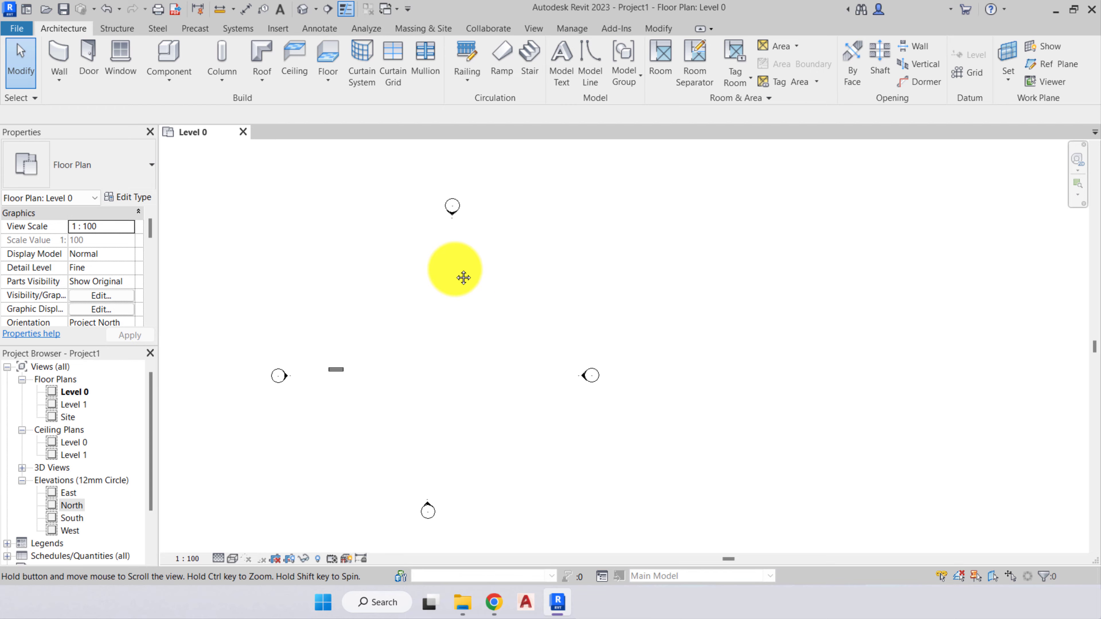
{"action": "middle_click_drag", "start_coordinate": [463, 278], "coordinate": [479, 246]}
{"action": "scroll", "coordinate": [479, 255], "scroll_direction": "down", "scroll_amount": 1}
{"action": "scroll", "coordinate": [472, 168], "scroll_direction": "up", "scroll_amount": 2}
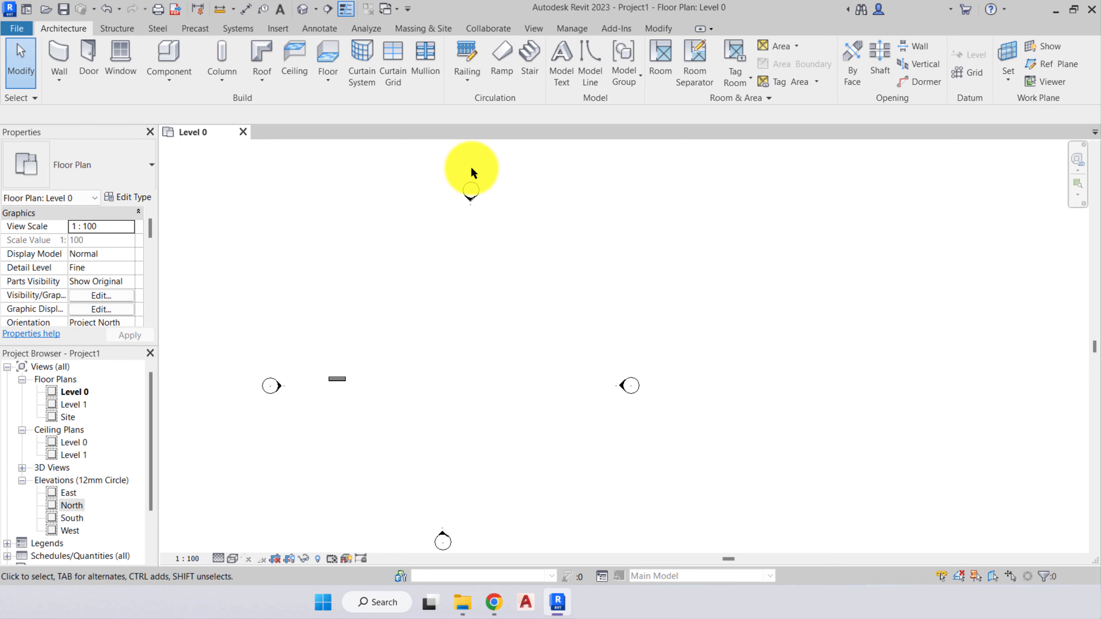
{"action": "scroll", "coordinate": [472, 173], "scroll_direction": "up", "scroll_amount": 3}
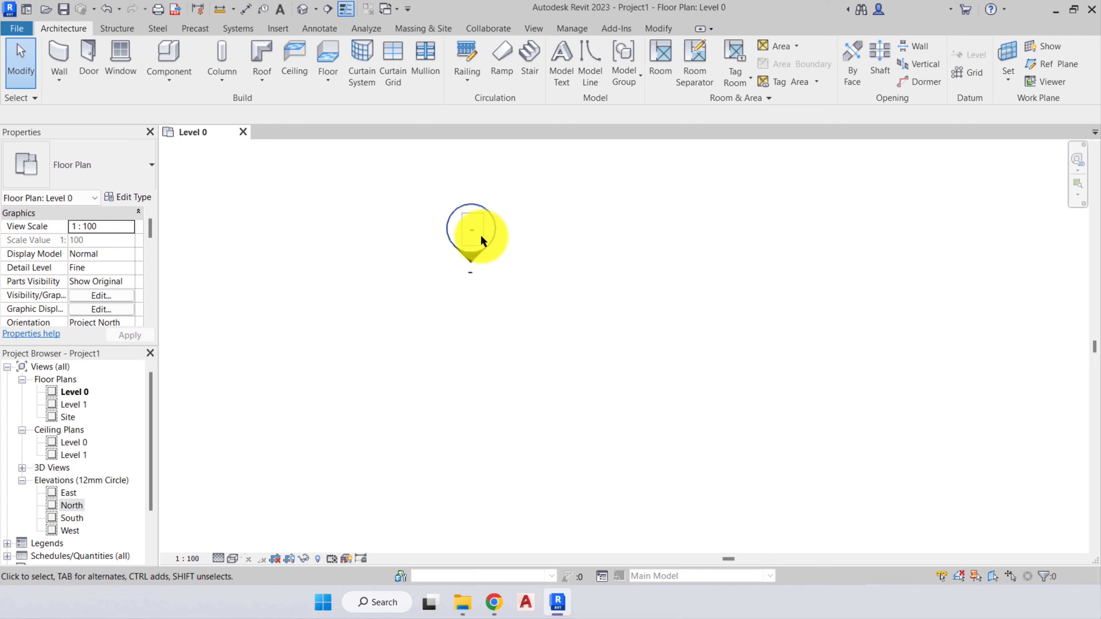
{"action": "left_click", "coordinate": [469, 271]}
{"action": "scroll", "coordinate": [533, 256], "scroll_direction": "down", "scroll_amount": 4}
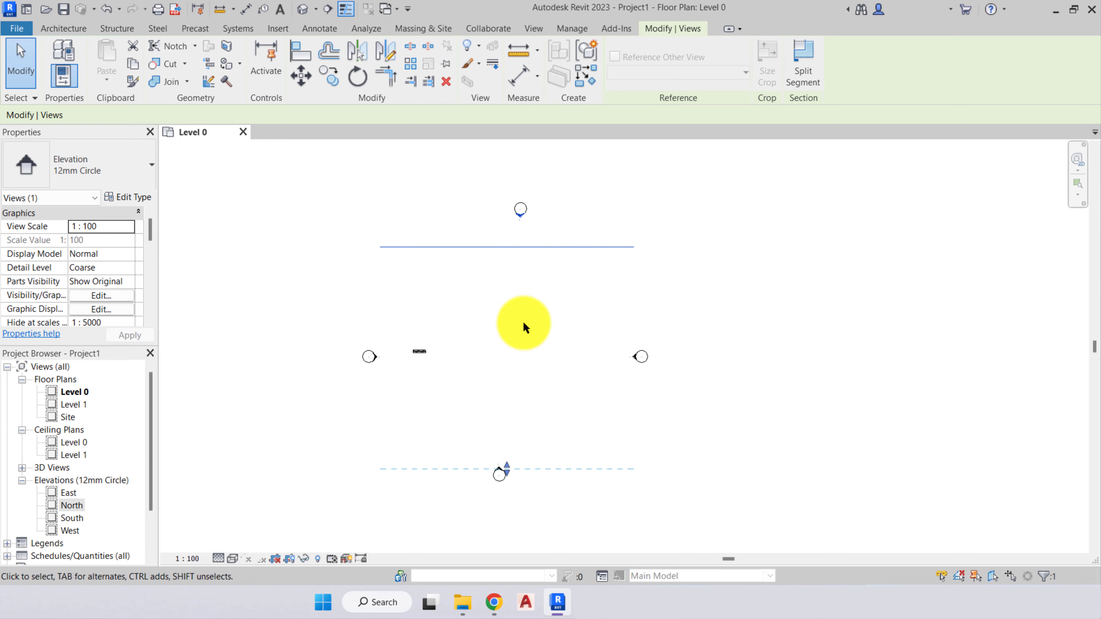
{"action": "left_click_drag", "start_coordinate": [462, 247], "coordinate": [463, 245]}
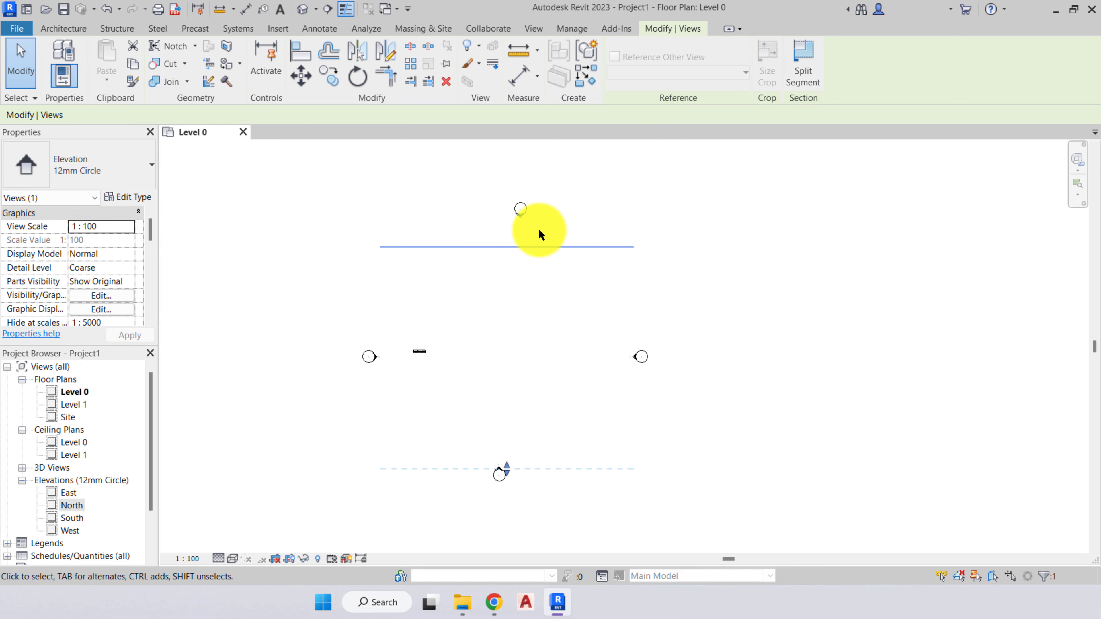
{"action": "left_click_drag", "start_coordinate": [543, 246], "coordinate": [539, 227]}
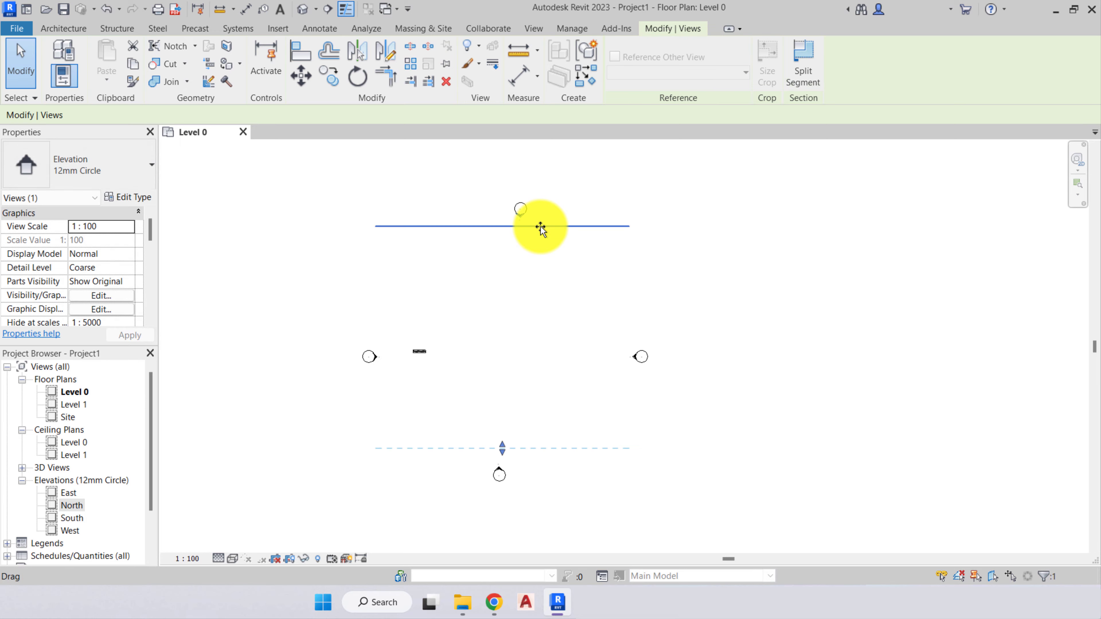
{"action": "left_click_drag", "start_coordinate": [464, 230], "coordinate": [521, 234]}
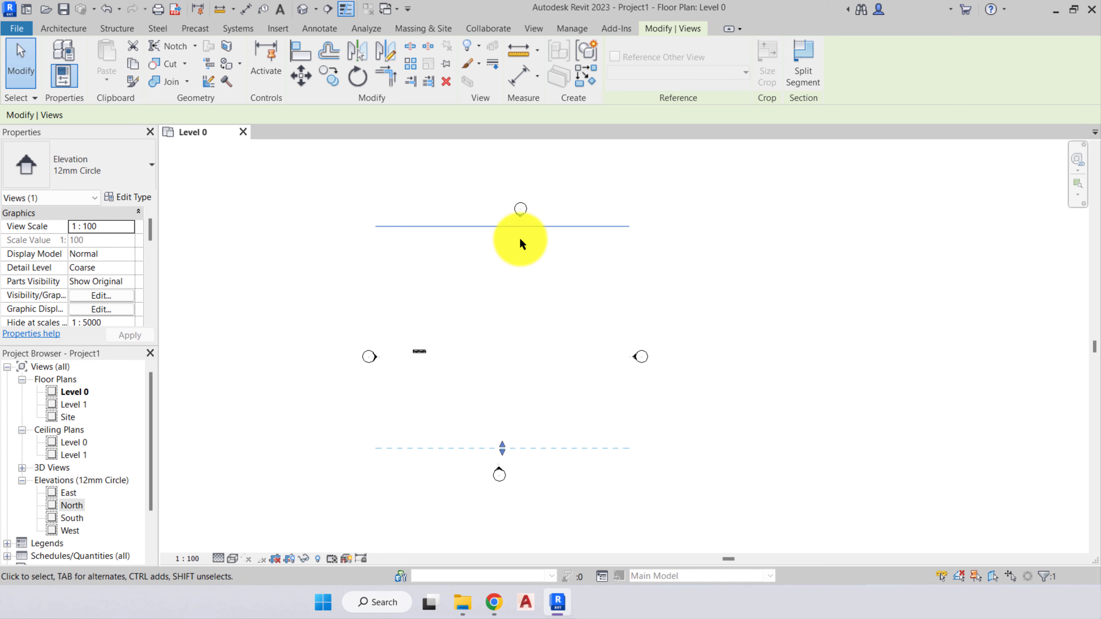
{"action": "middle_click_drag", "start_coordinate": [510, 379], "coordinate": [468, 341]}
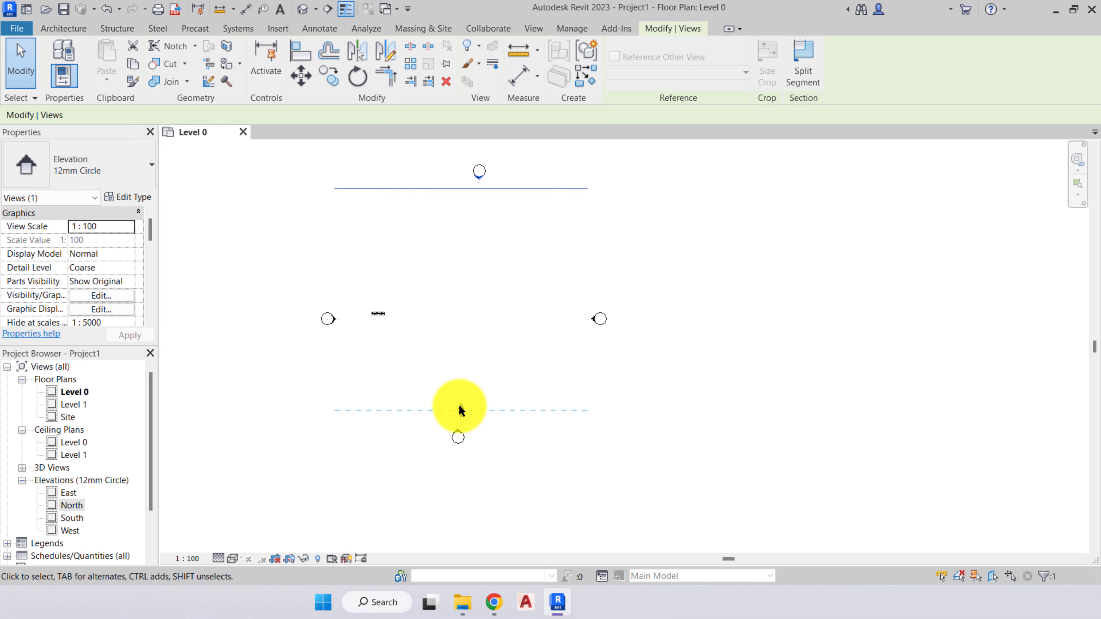
- Pull the North elevation's far clip line to north of the wall, return it near the south marker and deselect the view
{"action": "left_click_drag", "start_coordinate": [460, 409], "coordinate": [459, 252]}
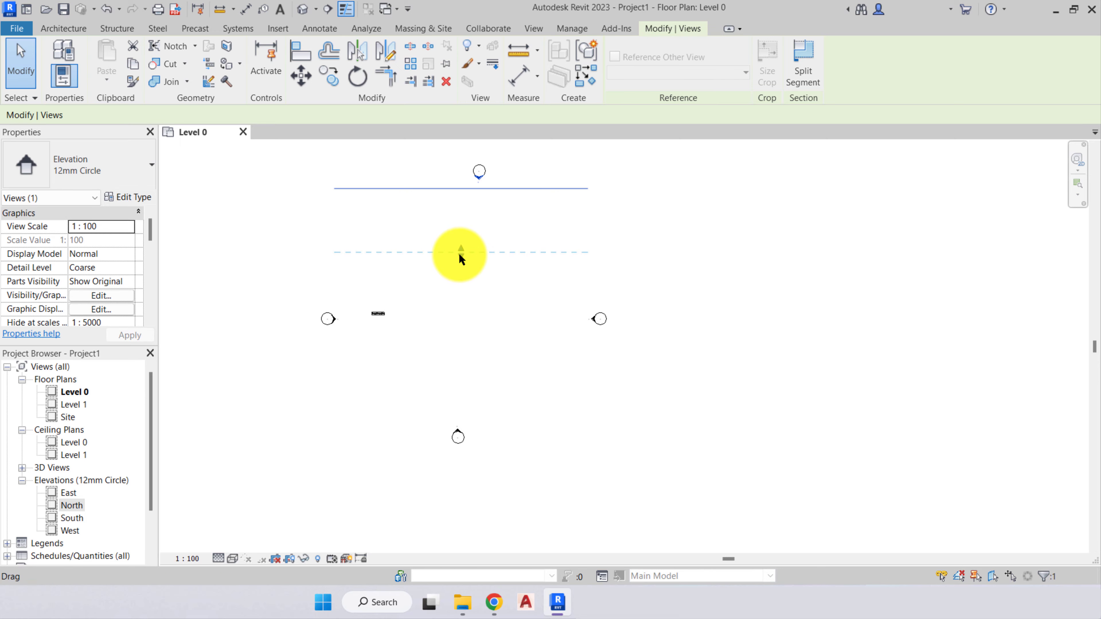
{"action": "left_click_drag", "start_coordinate": [459, 253], "coordinate": [456, 428]}
{"action": "left_click", "coordinate": [502, 464]}
- Examine the view extents of the east, west and south elevation markers in turn and clear the selection
{"action": "left_click", "coordinate": [591, 317]}
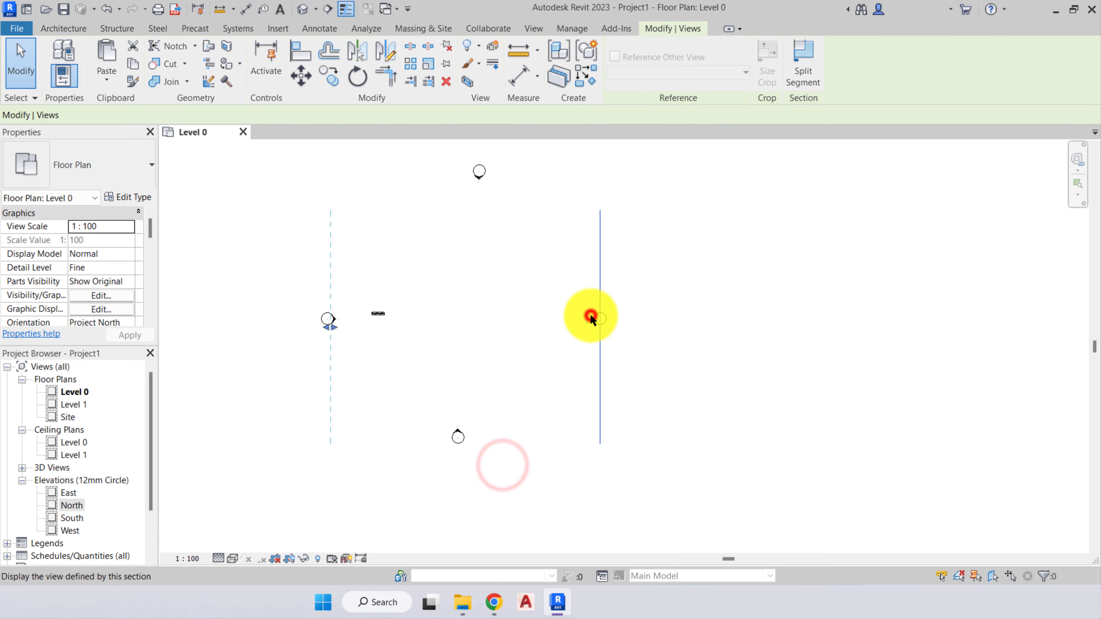
{"action": "left_click", "coordinate": [336, 317]}
{"action": "left_click", "coordinate": [459, 430]}
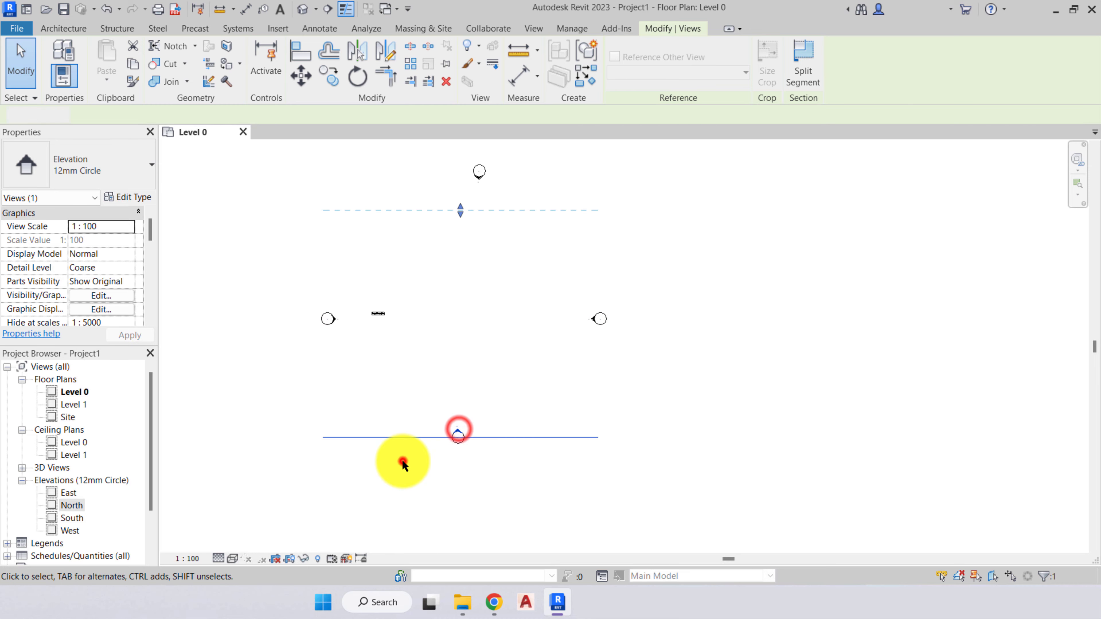
{"action": "left_click", "coordinate": [402, 461]}
- Collapse the Elevations category, highlight Schedules/Quantities and open the sheet A100 - Unnamed
{"action": "left_click", "coordinate": [23, 480]}
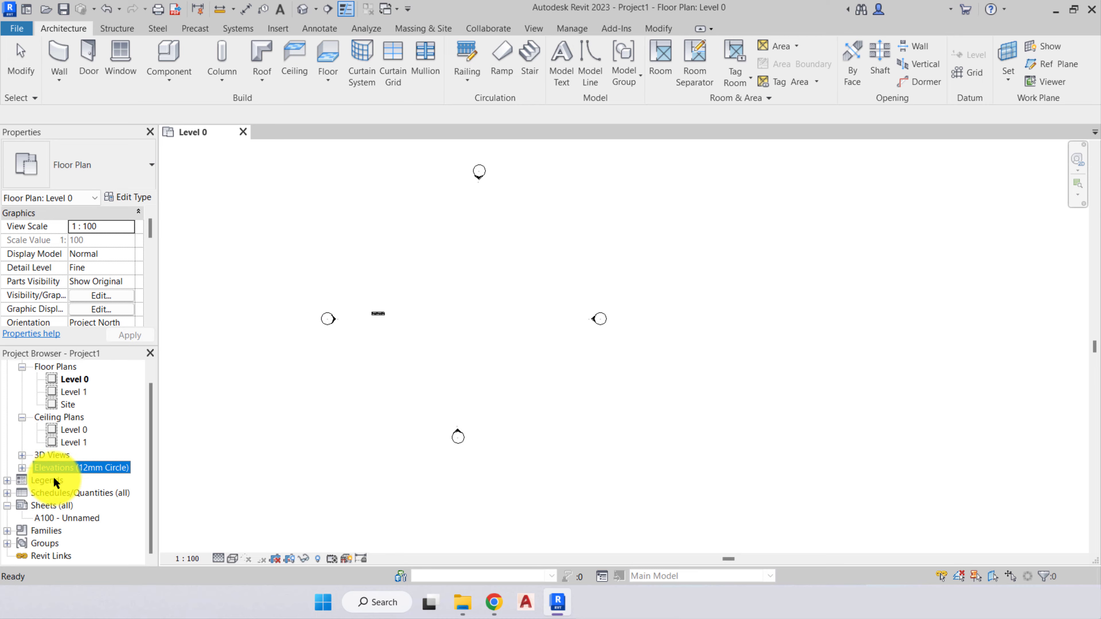
{"action": "left_click", "coordinate": [51, 494]}
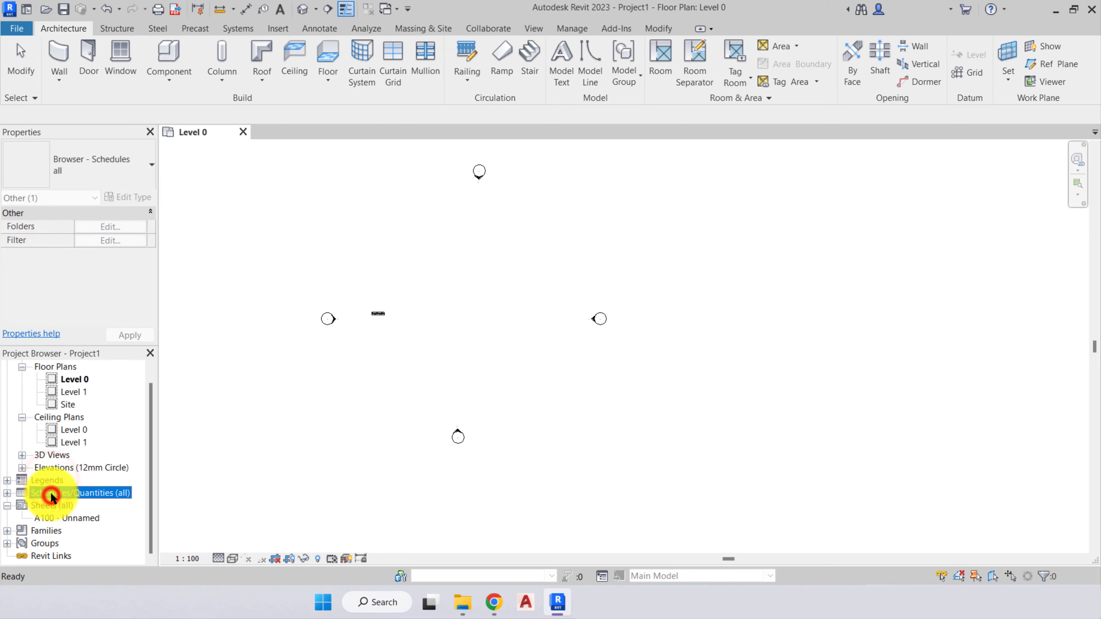
{"action": "left_click", "coordinate": [57, 517]}
{"action": "double_click", "coordinate": [63, 517]}
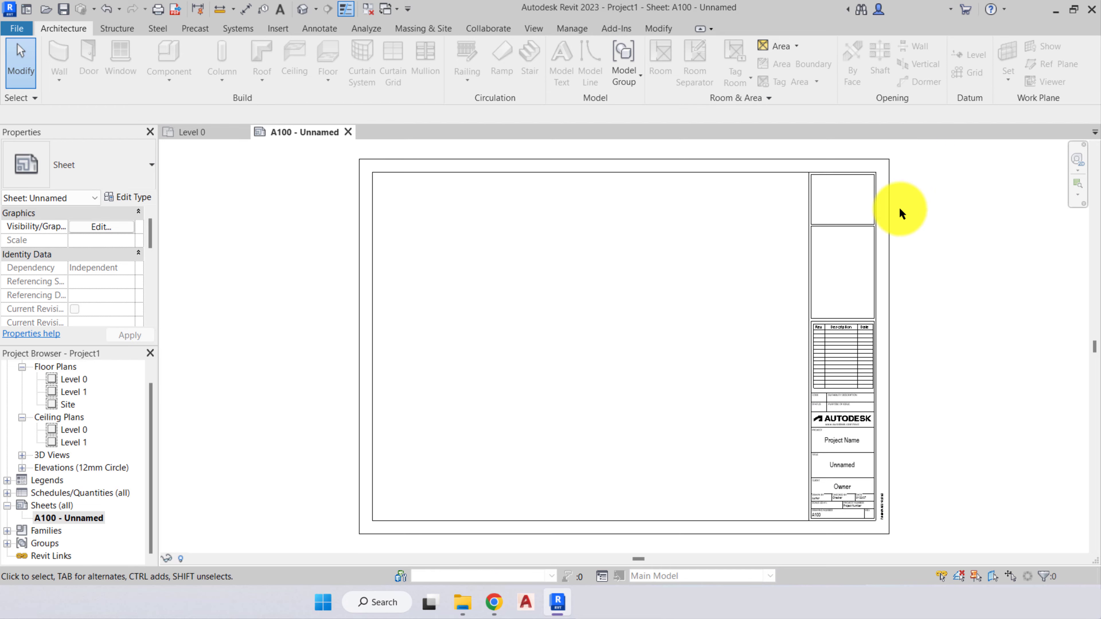
- Select sheet A100's title block and examine its project, title, client, date and drawing number fields
{"action": "left_click", "coordinate": [871, 372]}
{"action": "scroll", "coordinate": [872, 482], "scroll_direction": "up", "scroll_amount": 4}
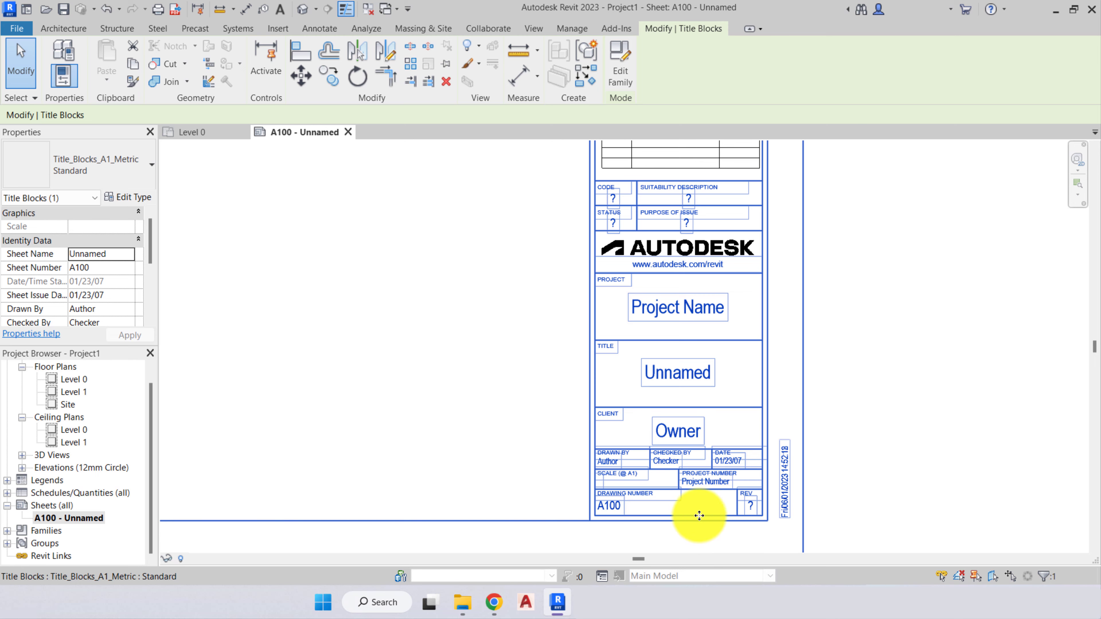
{"action": "scroll", "coordinate": [744, 524], "scroll_direction": "up", "scroll_amount": 5}
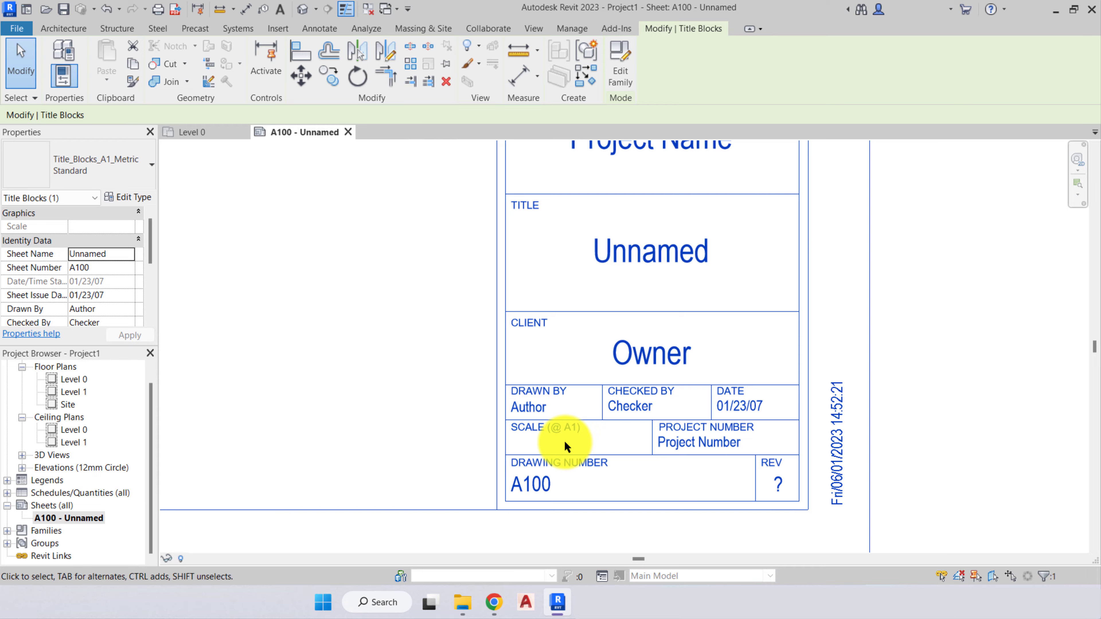
{"action": "scroll", "coordinate": [565, 447], "scroll_direction": "down", "scroll_amount": 4}
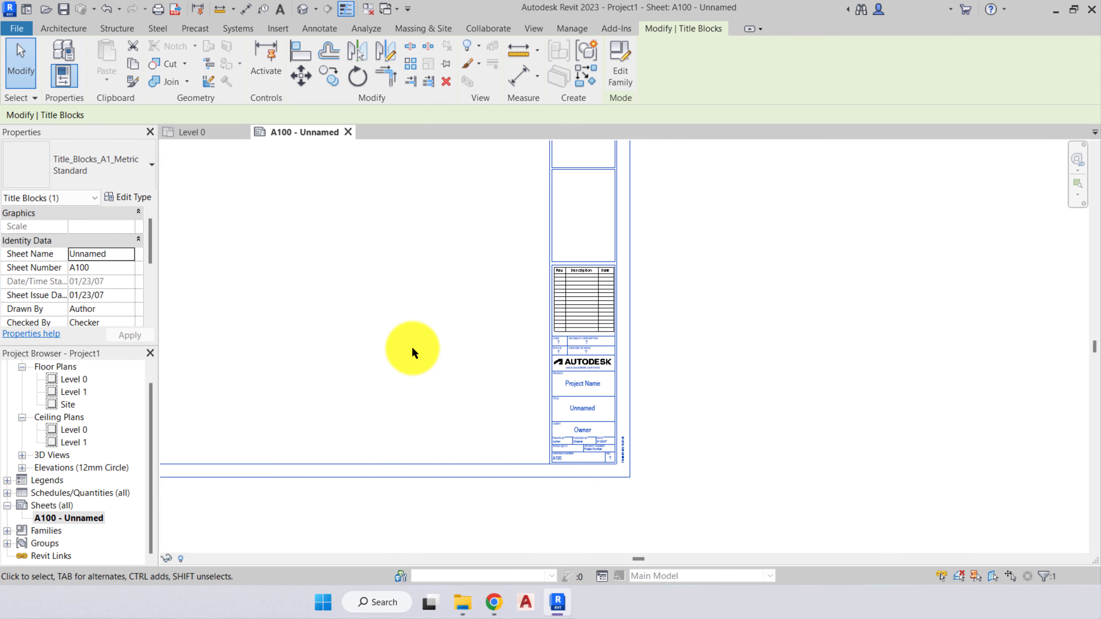
{"action": "scroll", "coordinate": [599, 418], "scroll_direction": "down", "scroll_amount": 3}
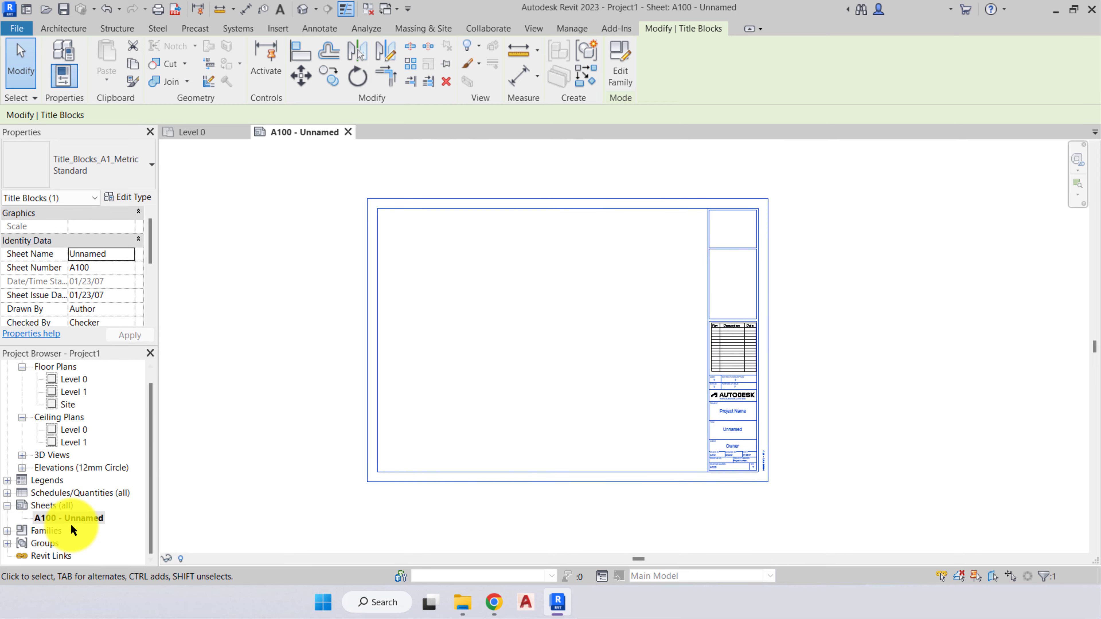
- Examine the contents of the Families and Groups categories in the Project Browser, collapse both and highlight Revit Links
{"action": "left_click", "coordinate": [37, 543]}
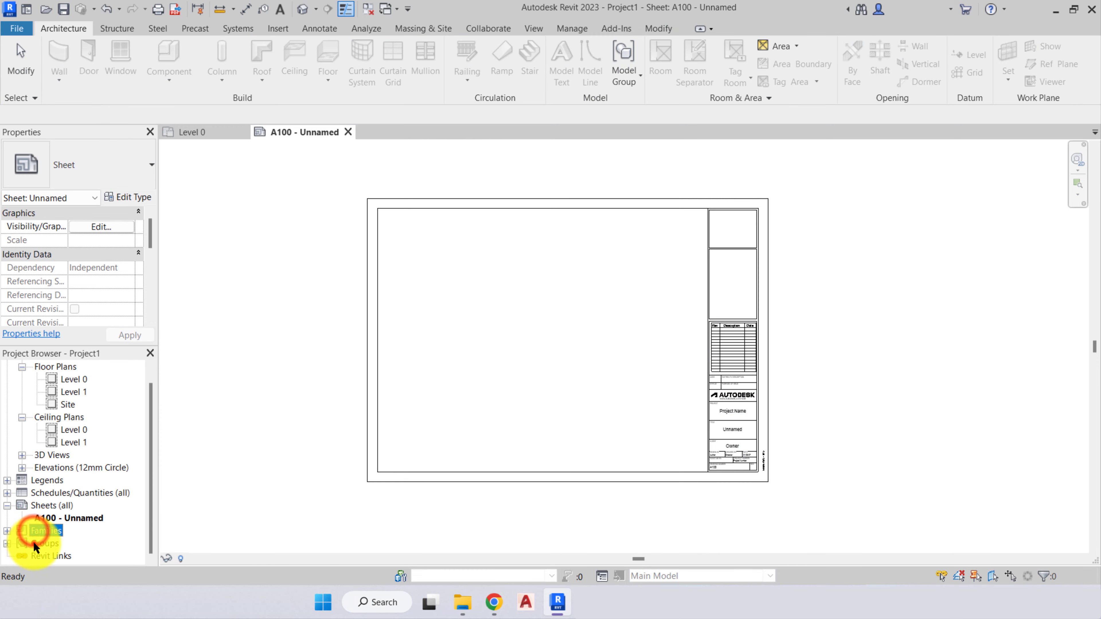
{"action": "left_click", "coordinate": [7, 531]}
{"action": "scroll", "coordinate": [26, 412], "scroll_direction": "up", "scroll_amount": 1}
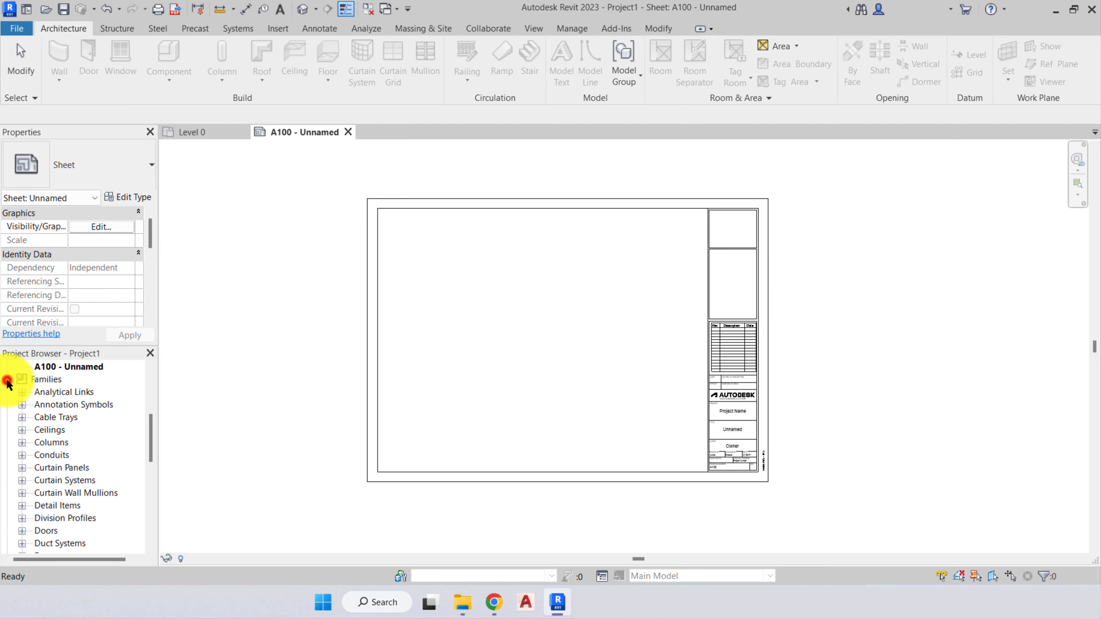
{"action": "left_click", "coordinate": [7, 380]}
{"action": "left_click", "coordinate": [7, 542]}
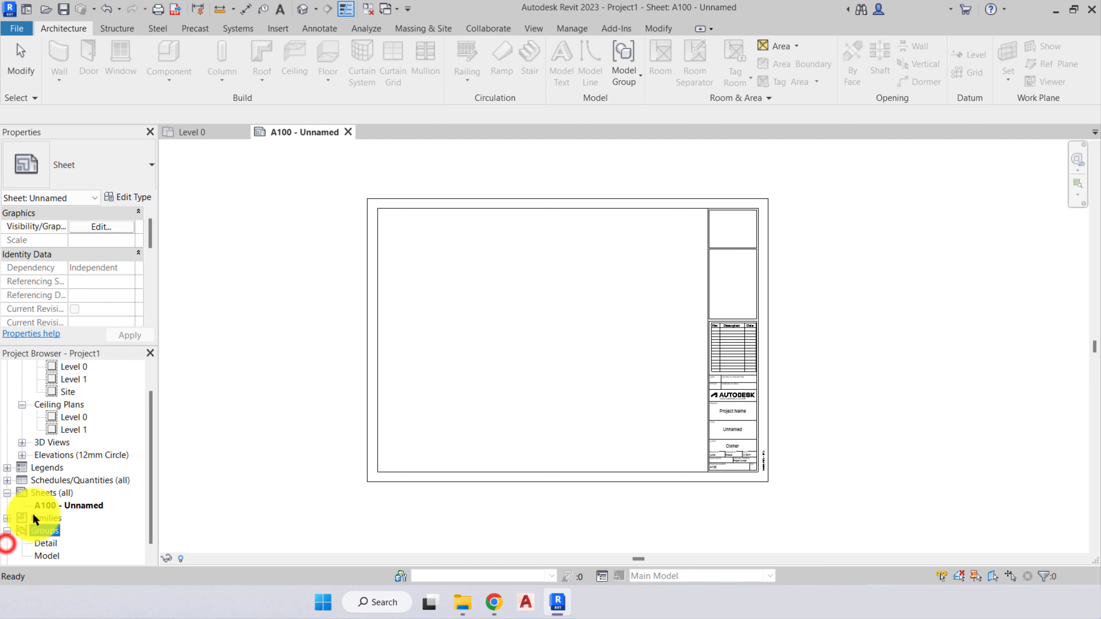
{"action": "scroll", "coordinate": [30, 521], "scroll_direction": "down", "scroll_amount": 1}
{"action": "left_click", "coordinate": [7, 519]}
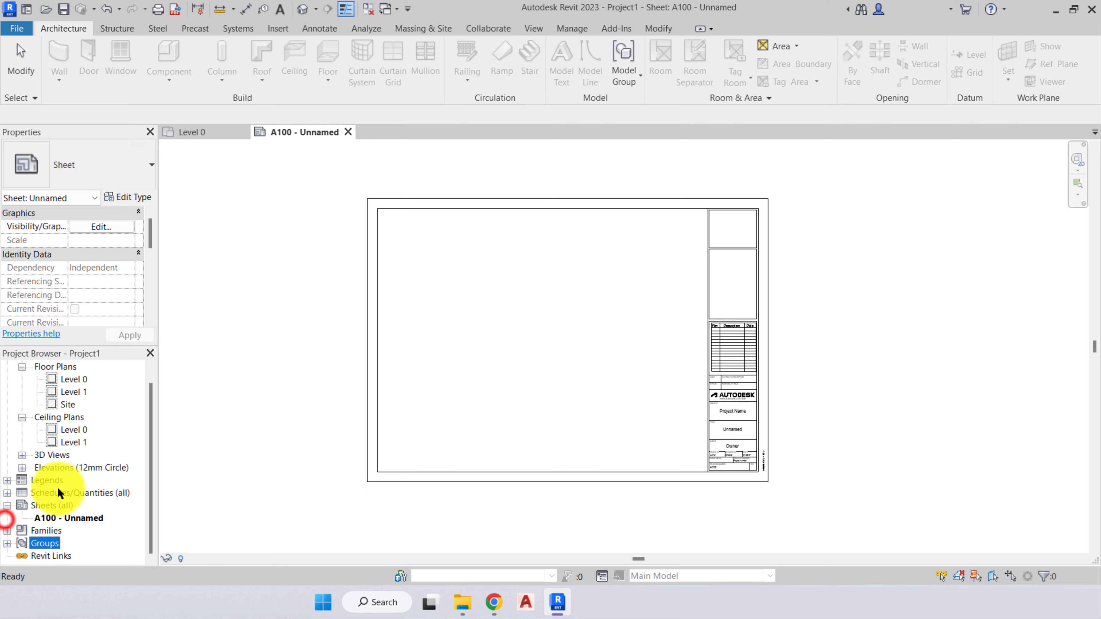
{"action": "left_click", "coordinate": [50, 557]}
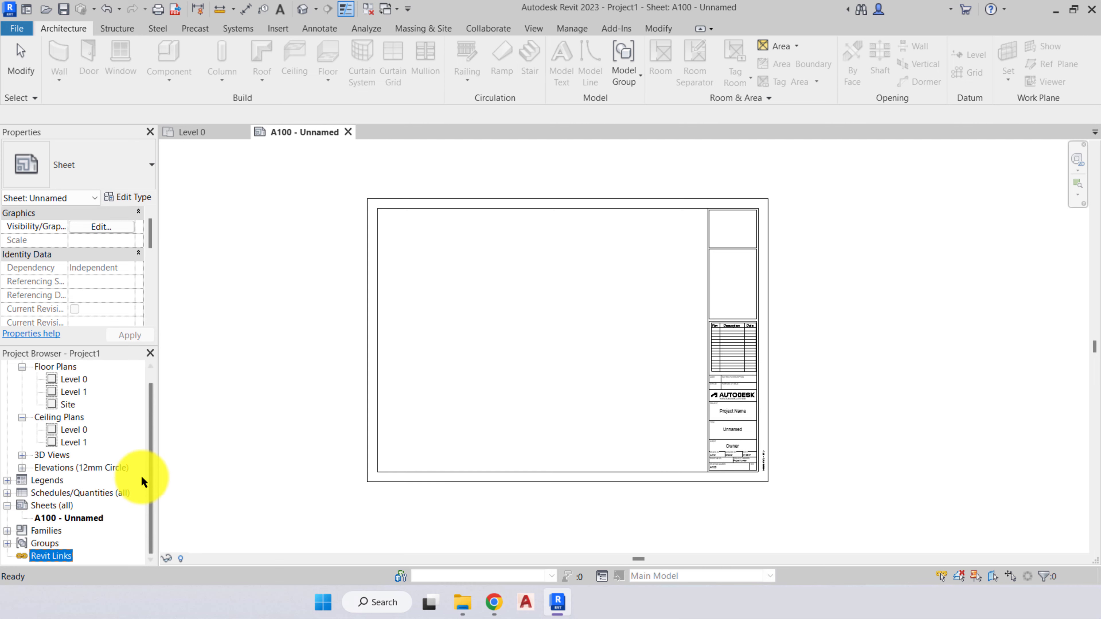
- Highlight the Floor Plans and Ceiling Plans categories in the Project Browser and collapse Ceiling Plans
{"action": "left_click_drag", "start_coordinate": [150, 475], "coordinate": [123, 323]}
{"action": "left_click", "coordinate": [304, 371]}
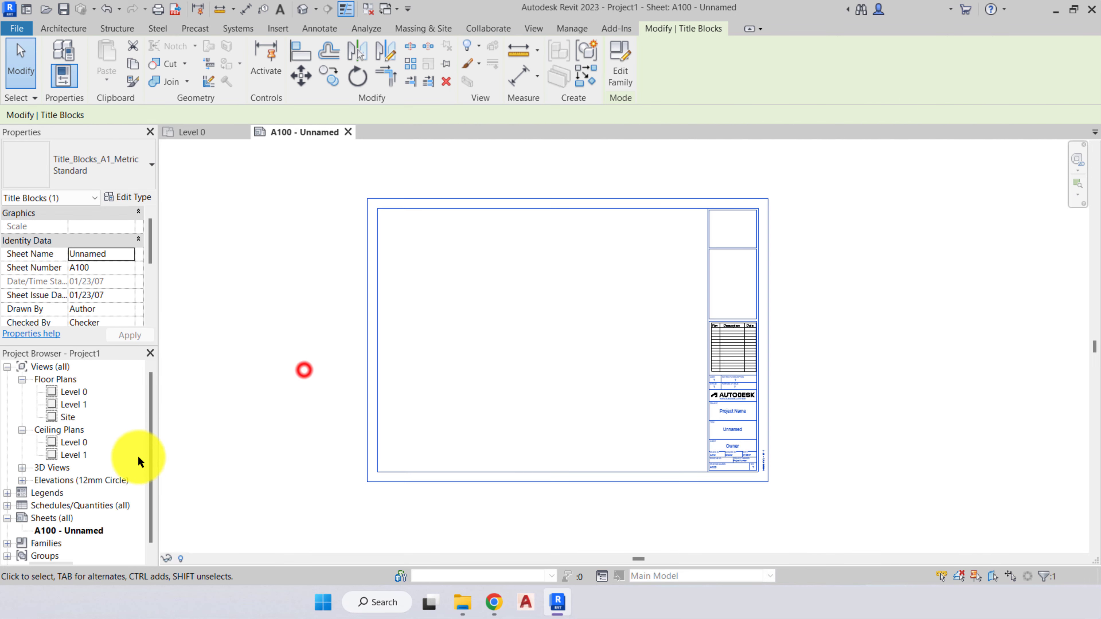
{"action": "left_click", "coordinate": [80, 396]}
{"action": "left_click", "coordinate": [42, 380]}
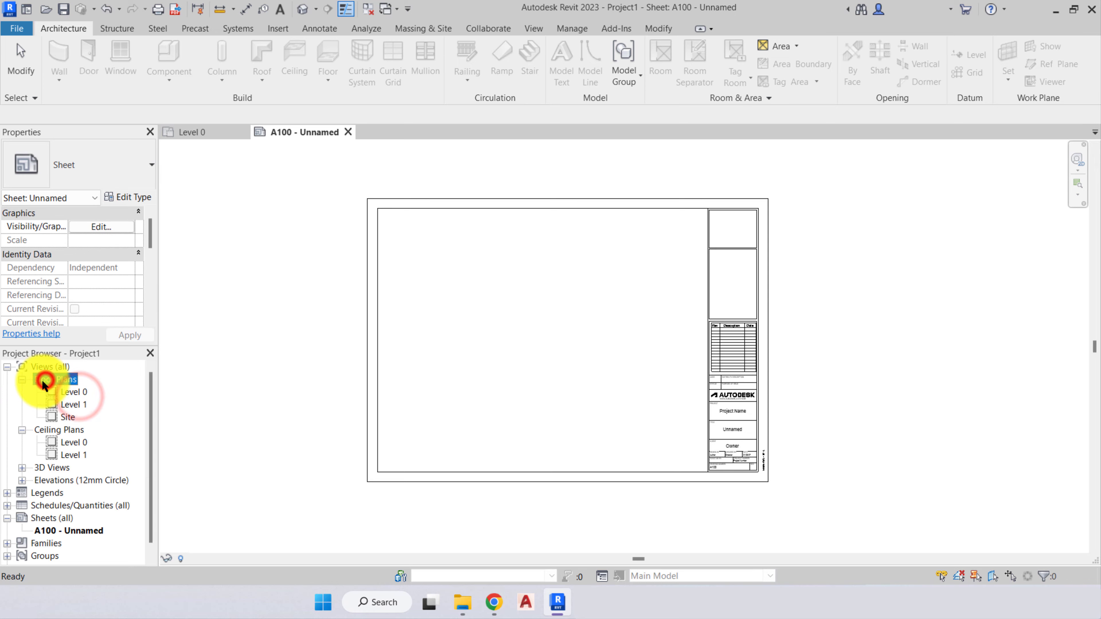
{"action": "left_click", "coordinate": [80, 390]}
{"action": "left_click", "coordinate": [57, 381]}
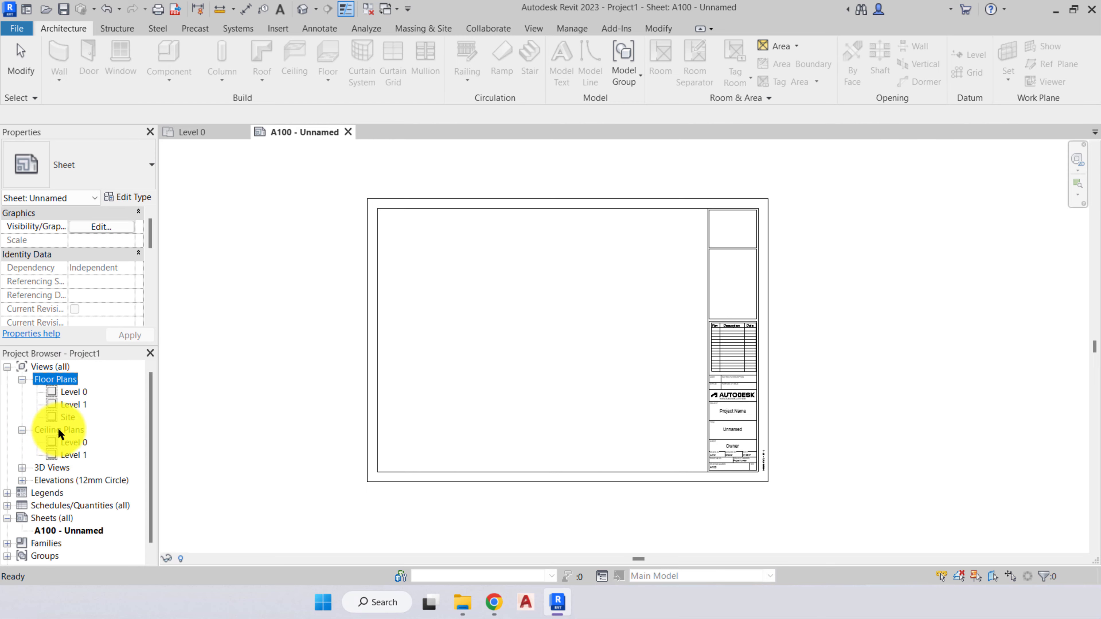
{"action": "left_click", "coordinate": [22, 430]}
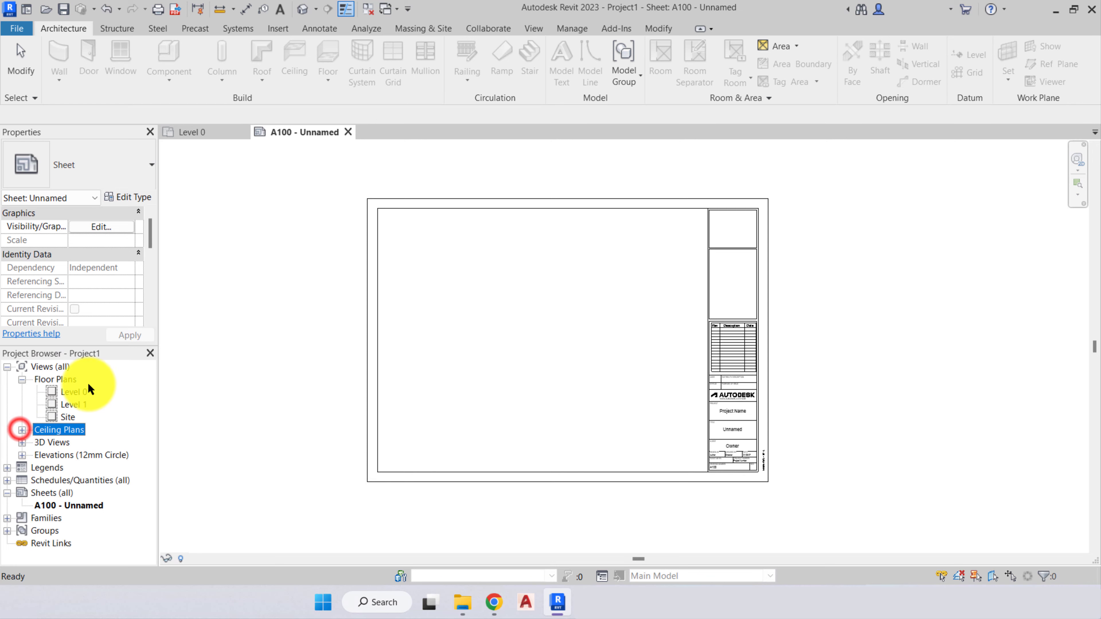
- Open the Level 0 floor plan and close the sheet A100 - Unnamed
{"action": "left_click", "coordinate": [76, 392]}
{"action": "left_click", "coordinate": [290, 132]}
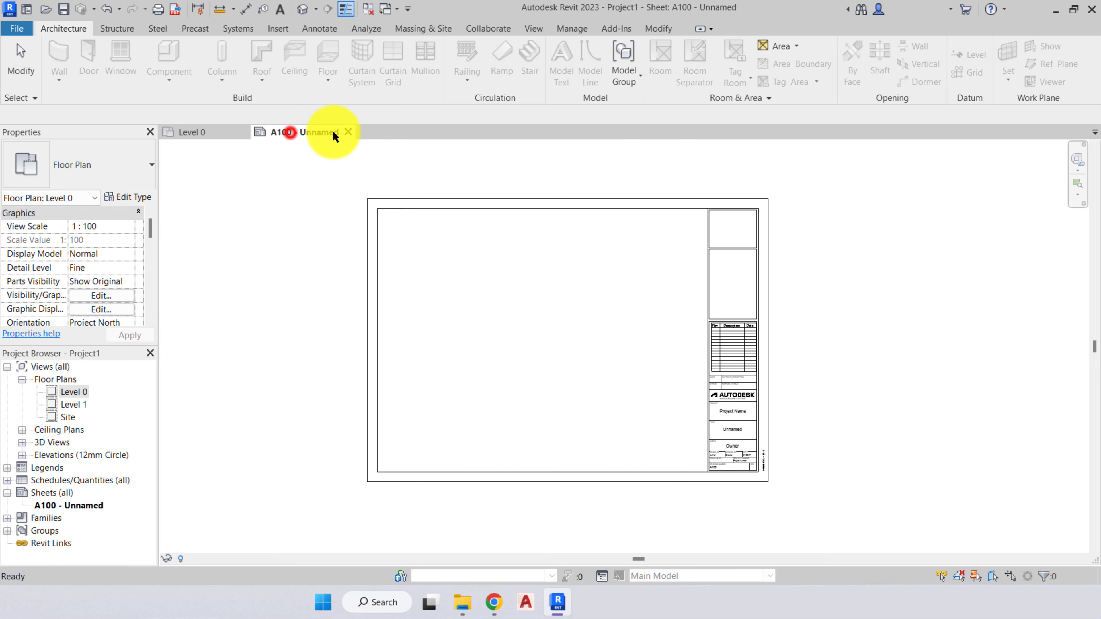
{"action": "left_click", "coordinate": [347, 131]}
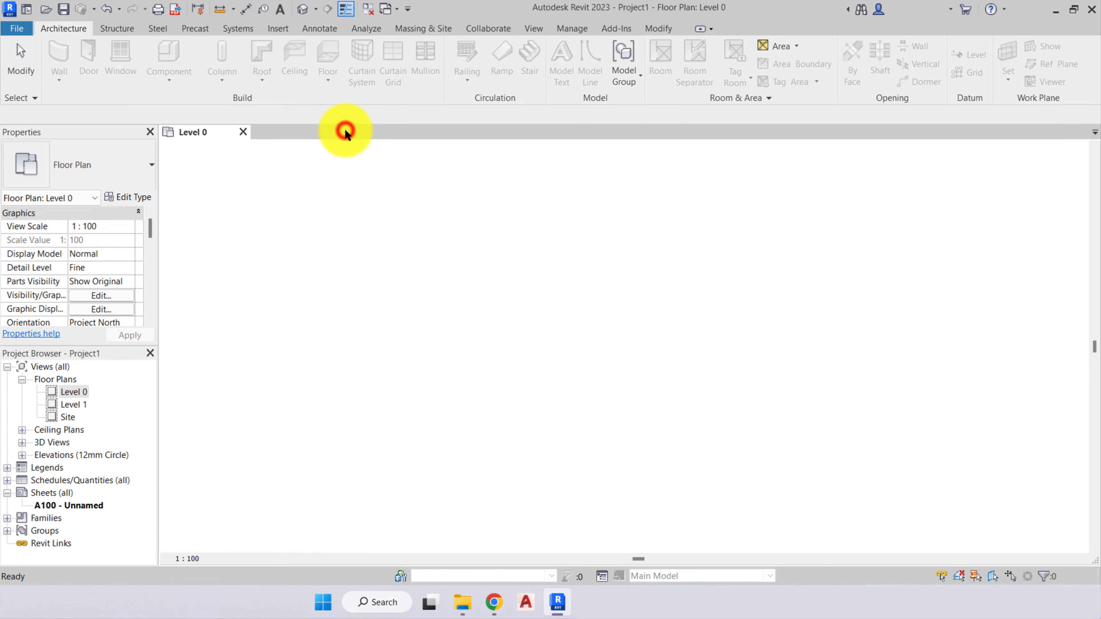
{"action": "scroll", "coordinate": [419, 307], "scroll_direction": "up", "scroll_amount": 4}
{"action": "middle_click_drag", "start_coordinate": [406, 325], "coordinate": [438, 352]}
{"action": "scroll", "coordinate": [416, 324], "scroll_direction": "down", "scroll_amount": 1}
{"action": "scroll", "coordinate": [438, 352], "scroll_direction": "down", "scroll_amount": 1}
{"action": "left_click", "coordinate": [268, 435]}
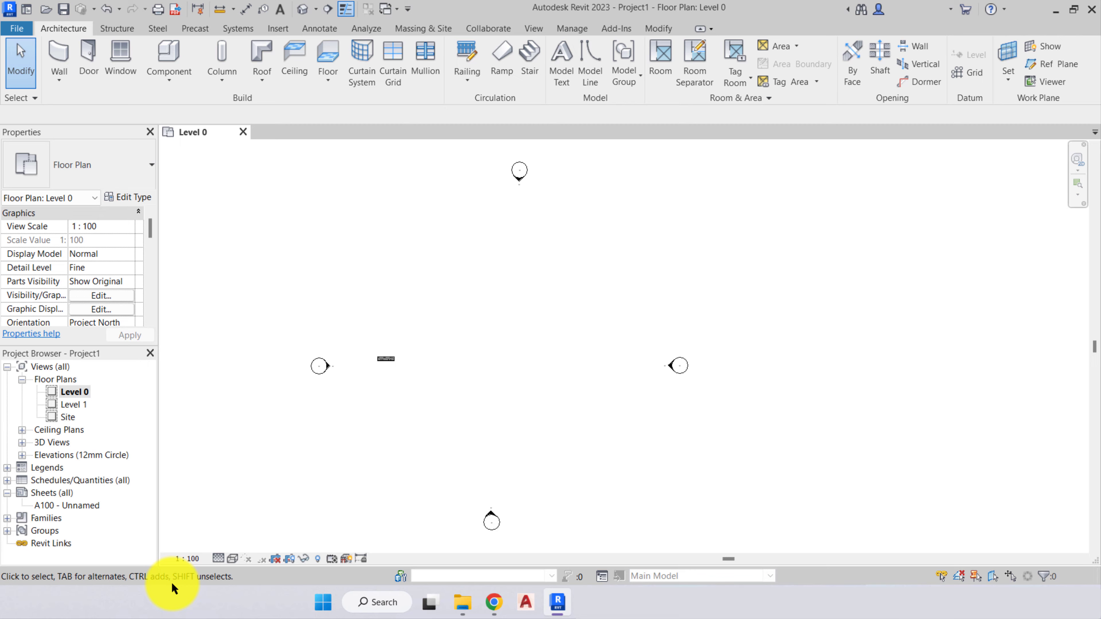
- Draw a slightly sloping straight exterior wall about 9600 mm long between the elevation markers, above the existing wall, using the default wall type
{"action": "left_click", "coordinate": [65, 61]}
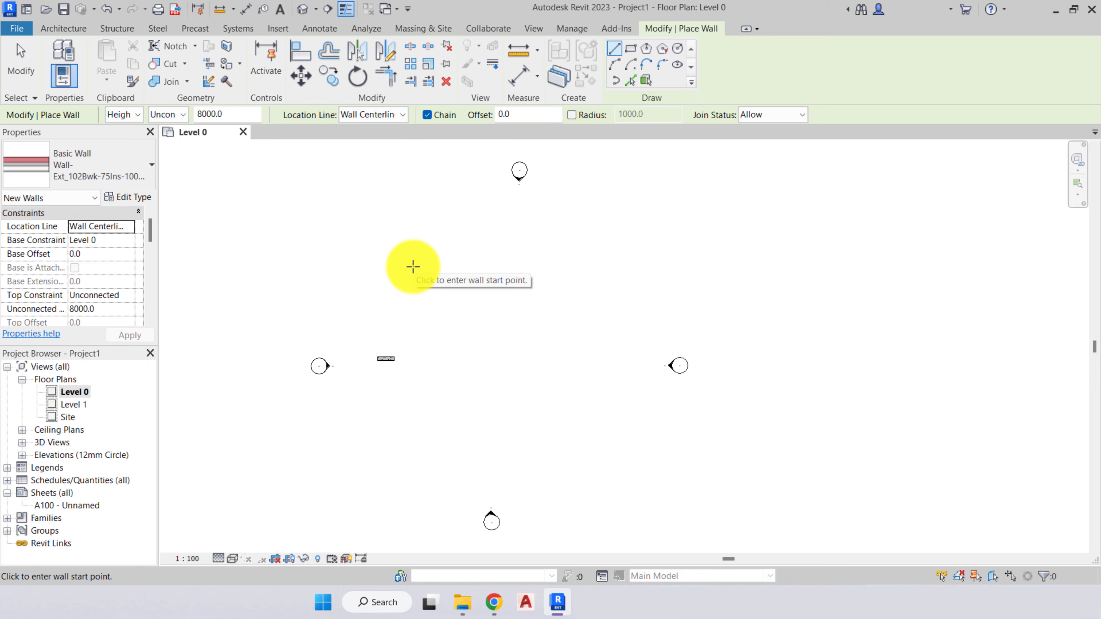
{"action": "left_click", "coordinate": [441, 278]}
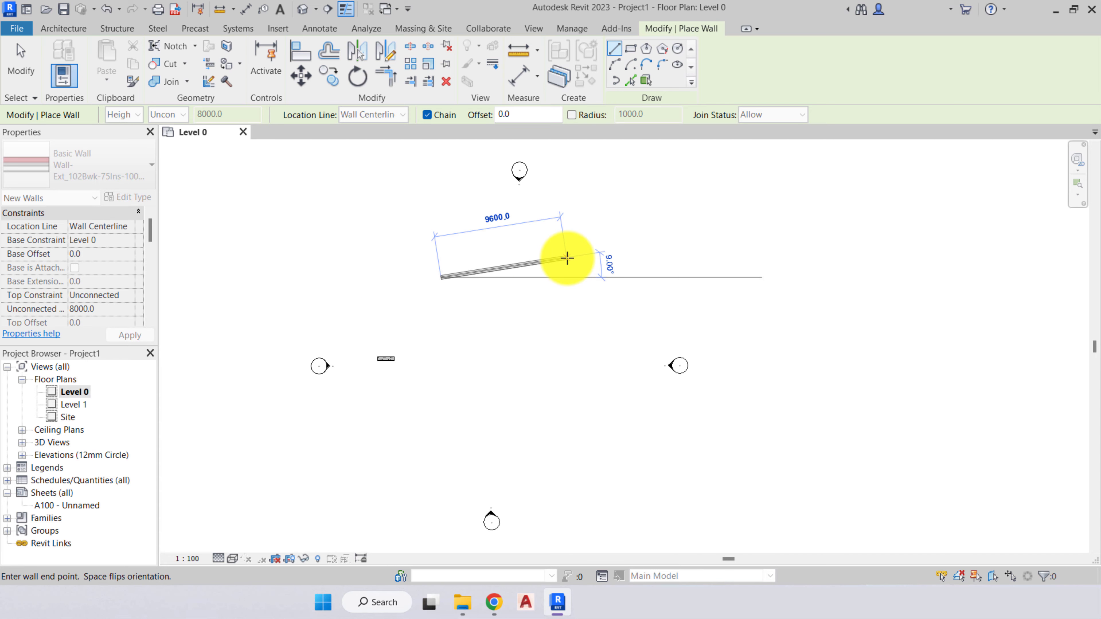
{"action": "left_click", "coordinate": [568, 254]}
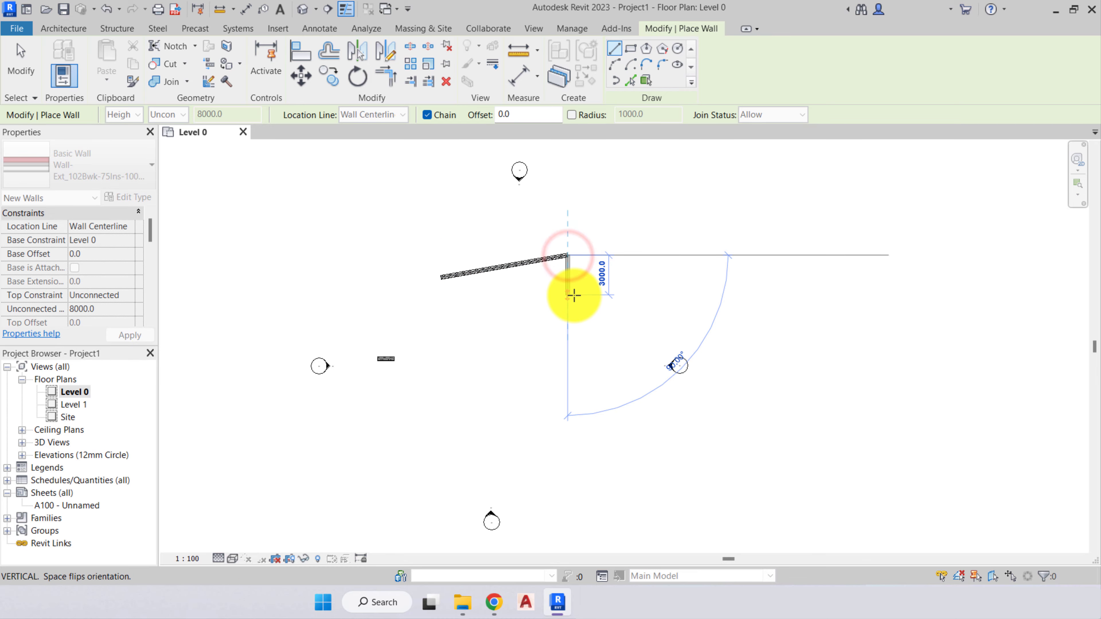
{"action": "key", "text": "Escape"}
{"action": "key", "text": "Escape"}
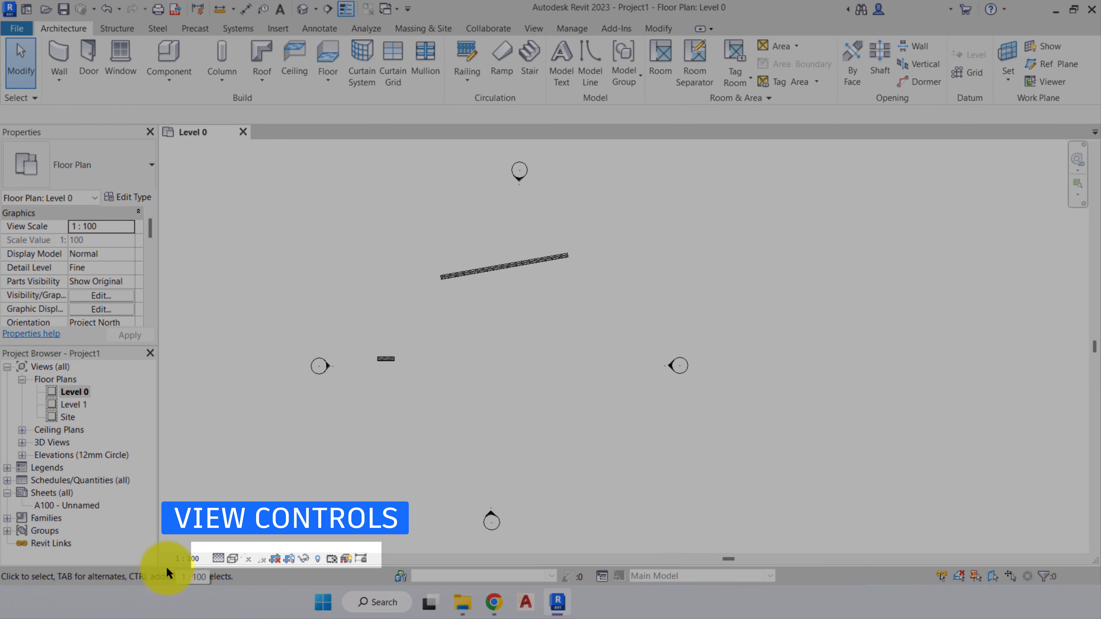
- Open the list of view scales for the Level 0 floor plan
{"action": "left_click", "coordinate": [195, 559]}
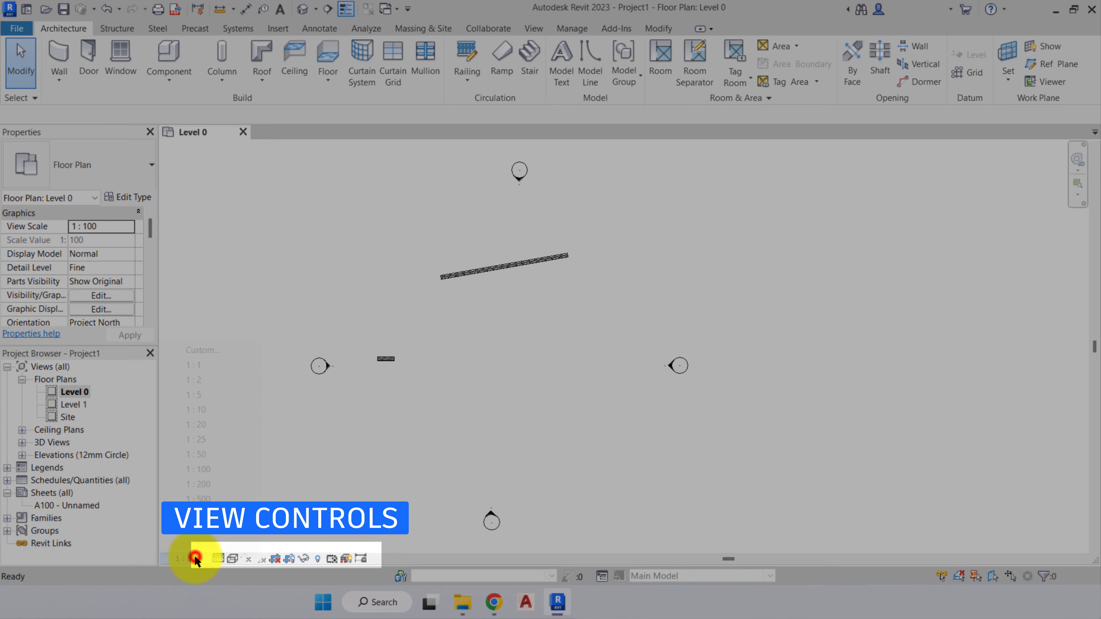
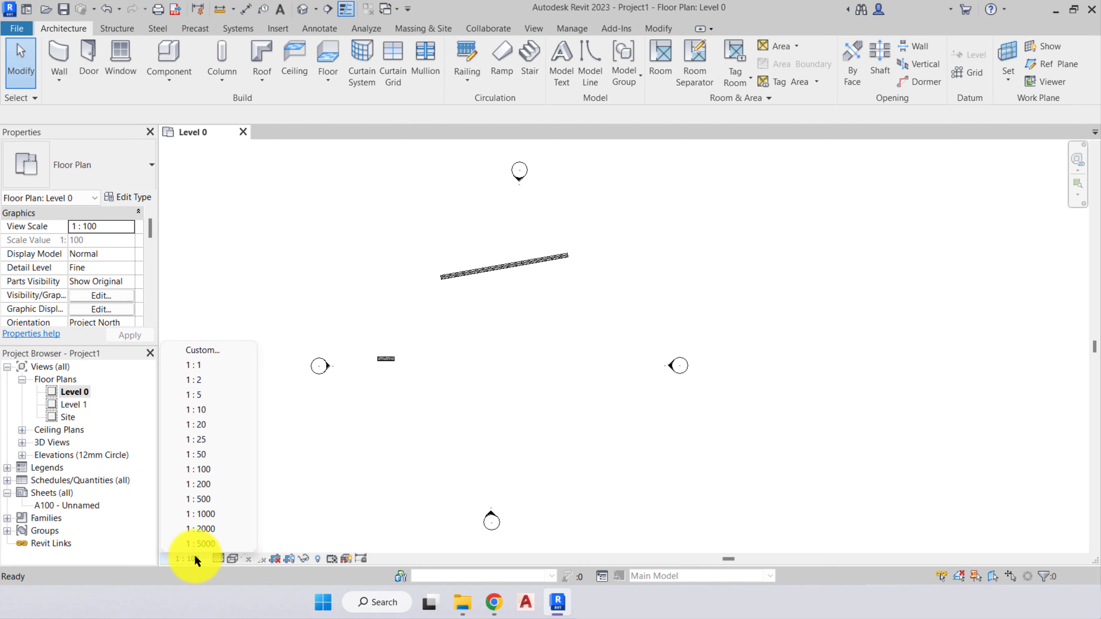
- Close the list of view scales and examine the short wall's layers and material hatching in the Level 0 floor plan
{"action": "left_click", "coordinate": [379, 445]}
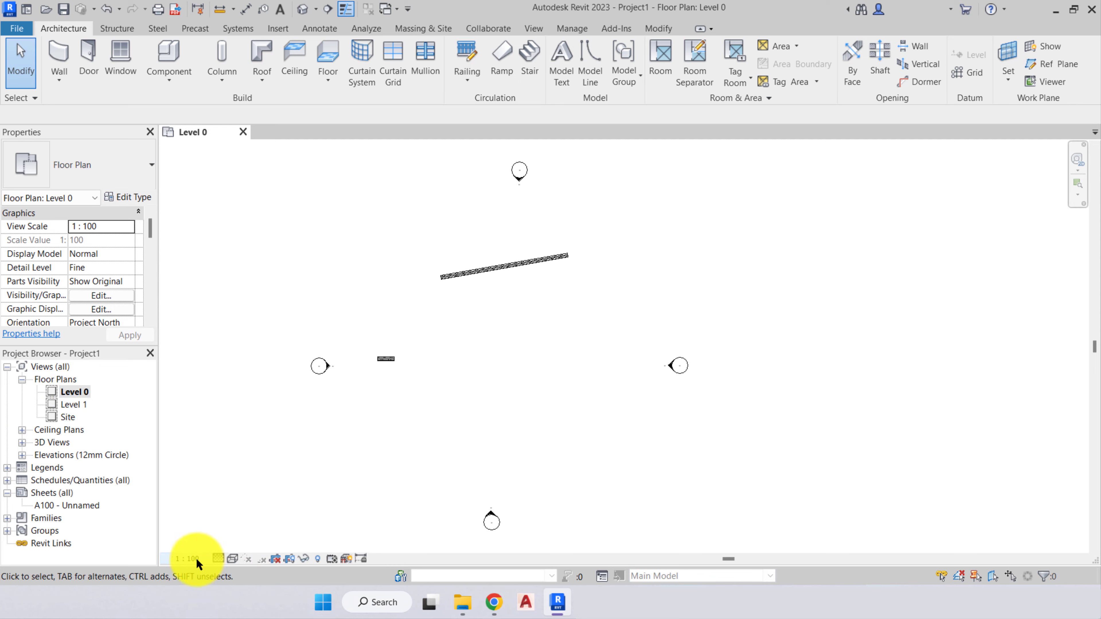
{"action": "left_click", "coordinate": [472, 351]}
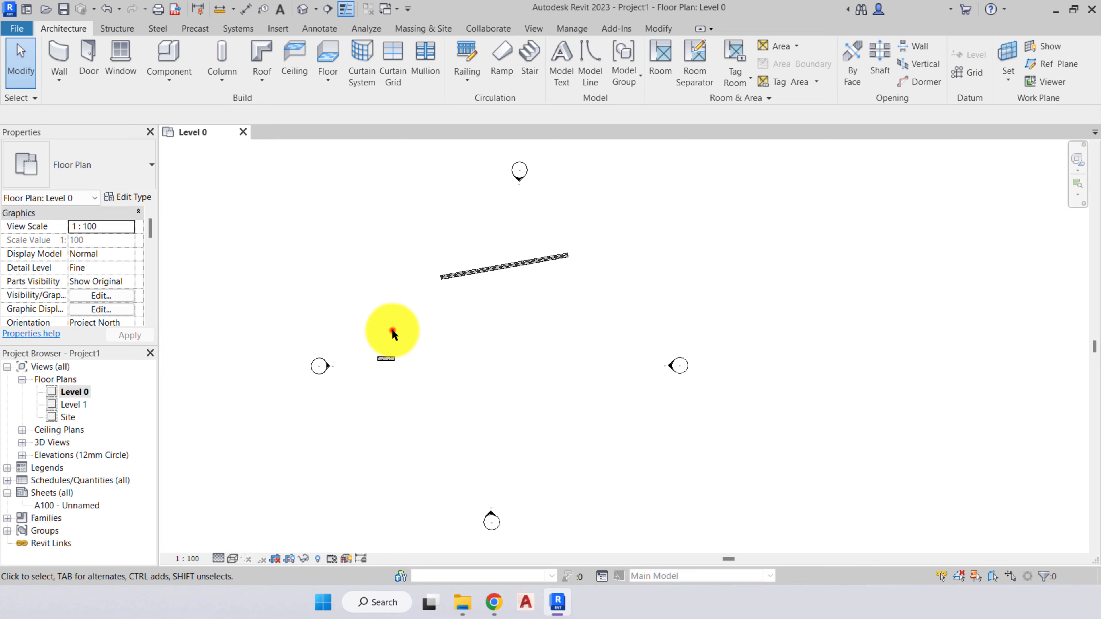
{"action": "scroll", "coordinate": [370, 375], "scroll_direction": "up", "scroll_amount": 6}
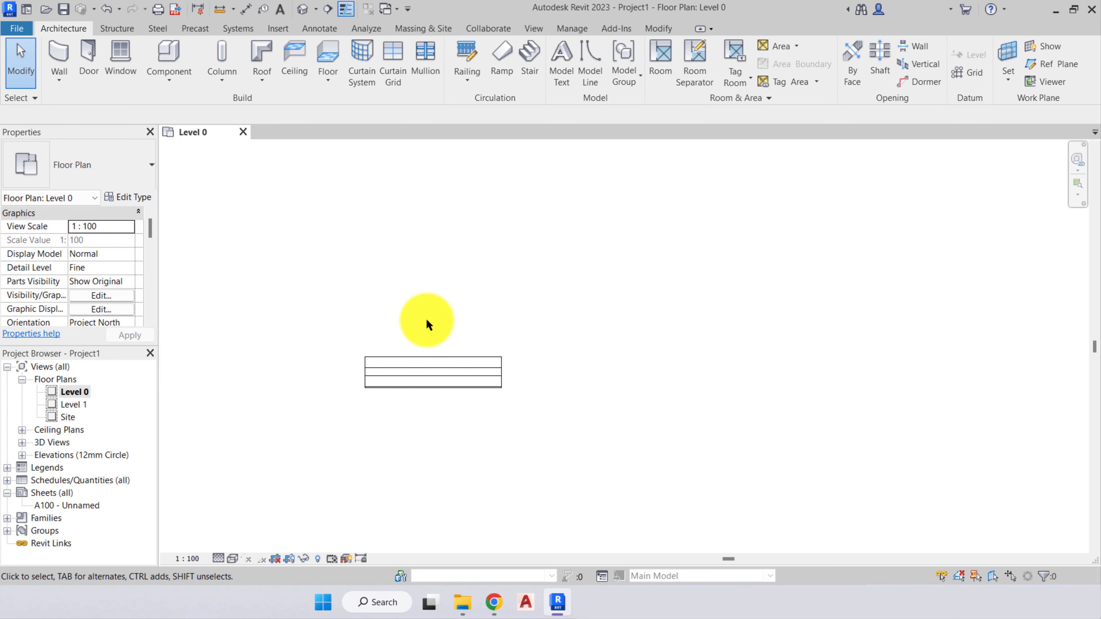
{"action": "middle_click_drag", "start_coordinate": [427, 320], "coordinate": [443, 295]}
{"action": "scroll", "coordinate": [448, 299], "scroll_direction": "up", "scroll_amount": 1}
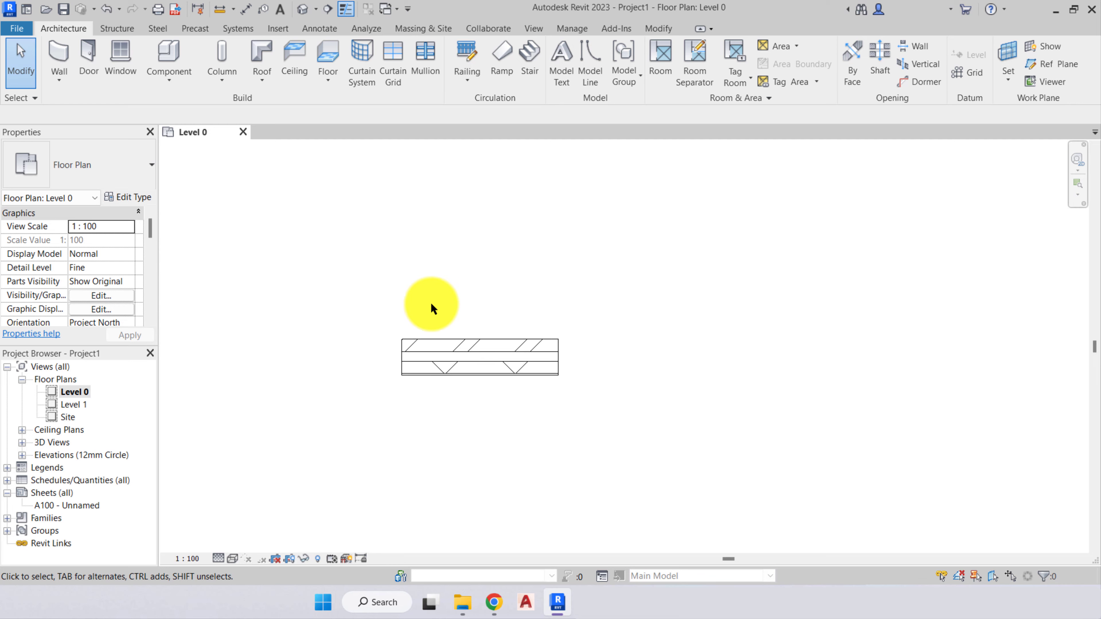
{"action": "scroll", "coordinate": [425, 303], "scroll_direction": "down", "scroll_amount": 4}
{"action": "scroll", "coordinate": [455, 273], "scroll_direction": "down", "scroll_amount": 4}
{"action": "middle_click_drag", "start_coordinate": [453, 278], "coordinate": [457, 342]}
{"action": "scroll", "coordinate": [454, 333], "scroll_direction": "up", "scroll_amount": 5}
{"action": "scroll", "coordinate": [447, 354], "scroll_direction": "up", "scroll_amount": 2}
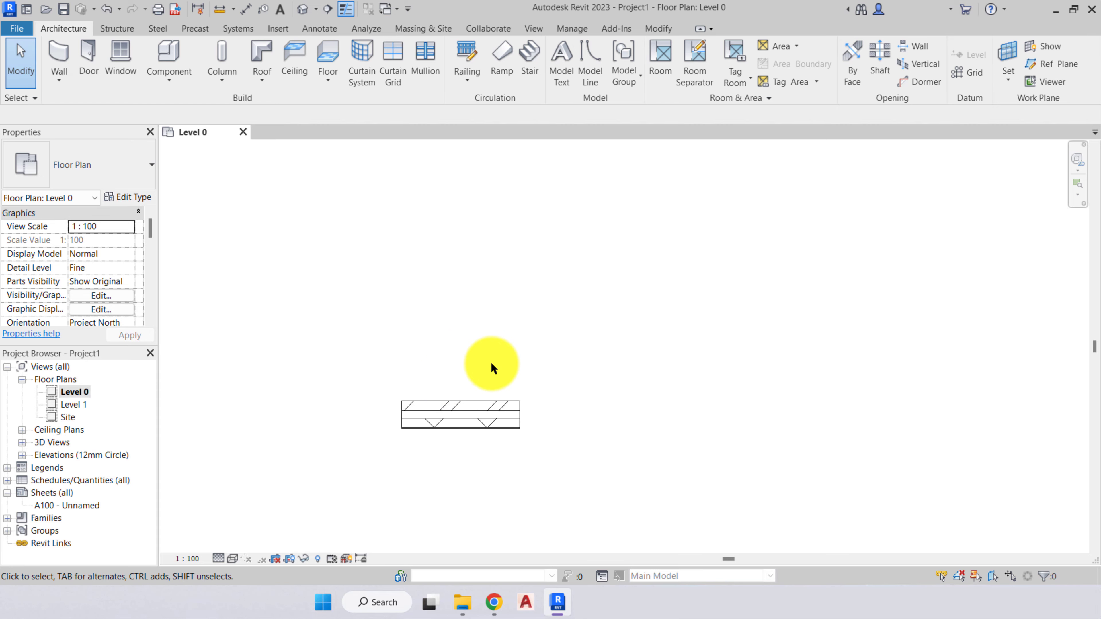
{"action": "scroll", "coordinate": [492, 364], "scroll_direction": "up", "scroll_amount": 2}
{"action": "scroll", "coordinate": [475, 388], "scroll_direction": "down", "scroll_amount": 3}
{"action": "scroll", "coordinate": [472, 388], "scroll_direction": "up", "scroll_amount": 4}
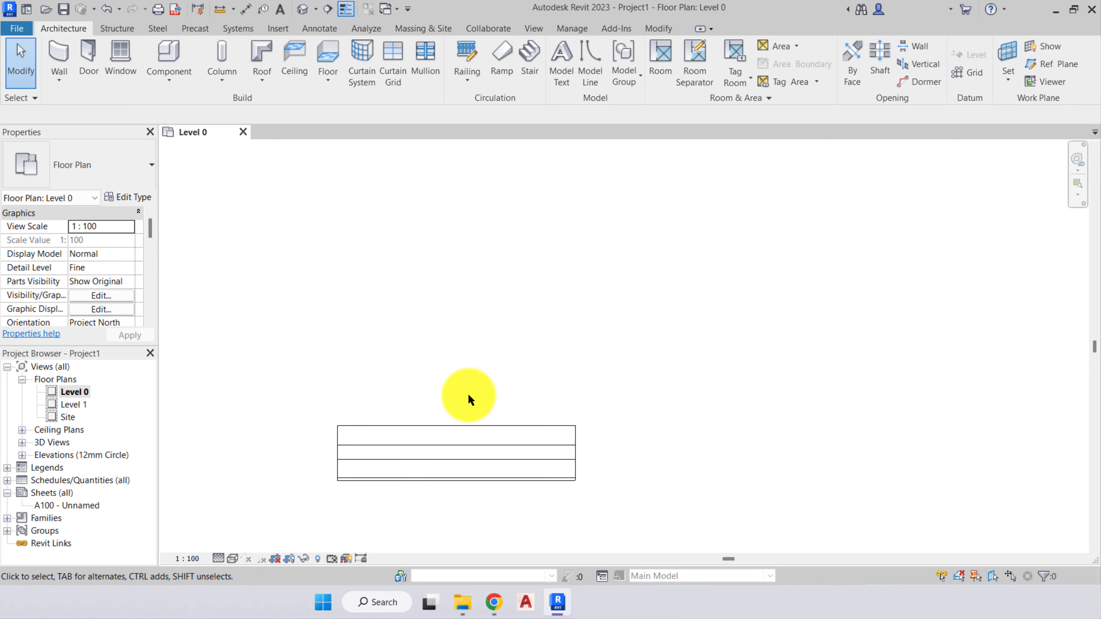
{"action": "scroll", "coordinate": [464, 390], "scroll_direction": "down", "scroll_amount": 5}
{"action": "scroll", "coordinate": [477, 368], "scroll_direction": "up", "scroll_amount": 1}
{"action": "middle_click_drag", "start_coordinate": [517, 308], "coordinate": [428, 413]}
{"action": "scroll", "coordinate": [428, 419], "scroll_direction": "up", "scroll_amount": 2}
{"action": "scroll", "coordinate": [429, 419], "scroll_direction": "down", "scroll_amount": 3}
{"action": "scroll", "coordinate": [427, 423], "scroll_direction": "up", "scroll_amount": 2}
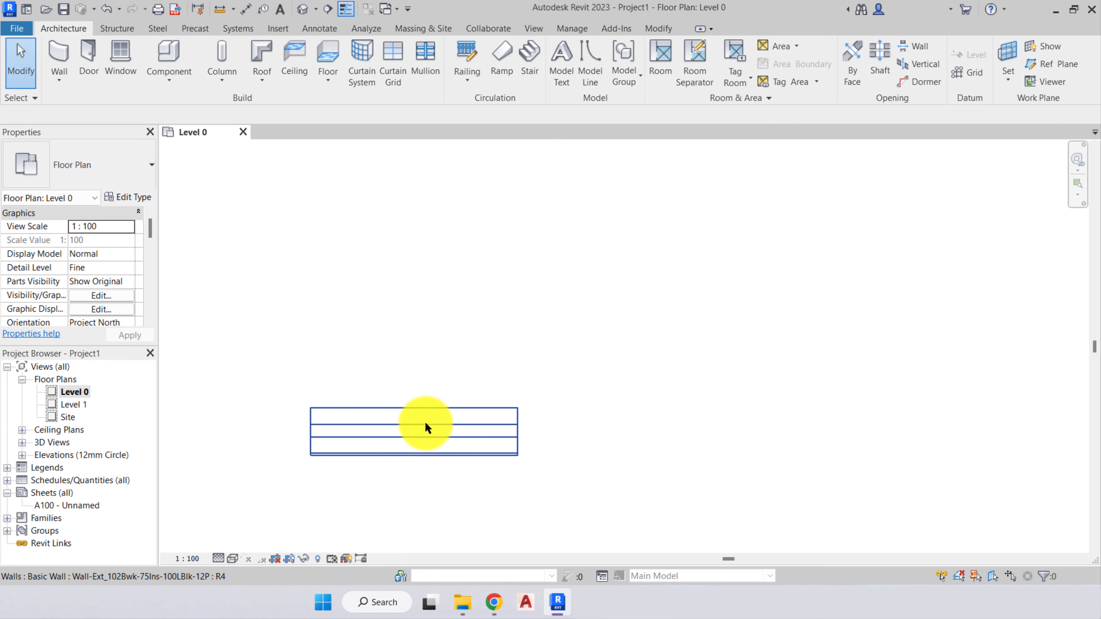
{"action": "scroll", "coordinate": [431, 424], "scroll_direction": "down", "scroll_amount": 3}
{"action": "scroll", "coordinate": [438, 425], "scroll_direction": "up", "scroll_amount": 3}
{"action": "mouse_move", "coordinate": [530, 385]}
{"action": "middle_mouse_down"}
{"action": "mouse_move", "coordinate": [502, 415]}
{"action": "mouse_move", "coordinate": [538, 258]}
{"action": "mouse_move", "coordinate": [703, 361]}
{"action": "mouse_move", "coordinate": [595, 394]}
{"action": "mouse_move", "coordinate": [637, 355]}
{"action": "mouse_move", "coordinate": [568, 350]}
{"action": "middle_mouse_up"}
{"action": "scroll", "coordinate": [559, 356], "scroll_direction": "down", "scroll_amount": 1}
{"action": "scroll", "coordinate": [582, 343], "scroll_direction": "up", "scroll_amount": 1}
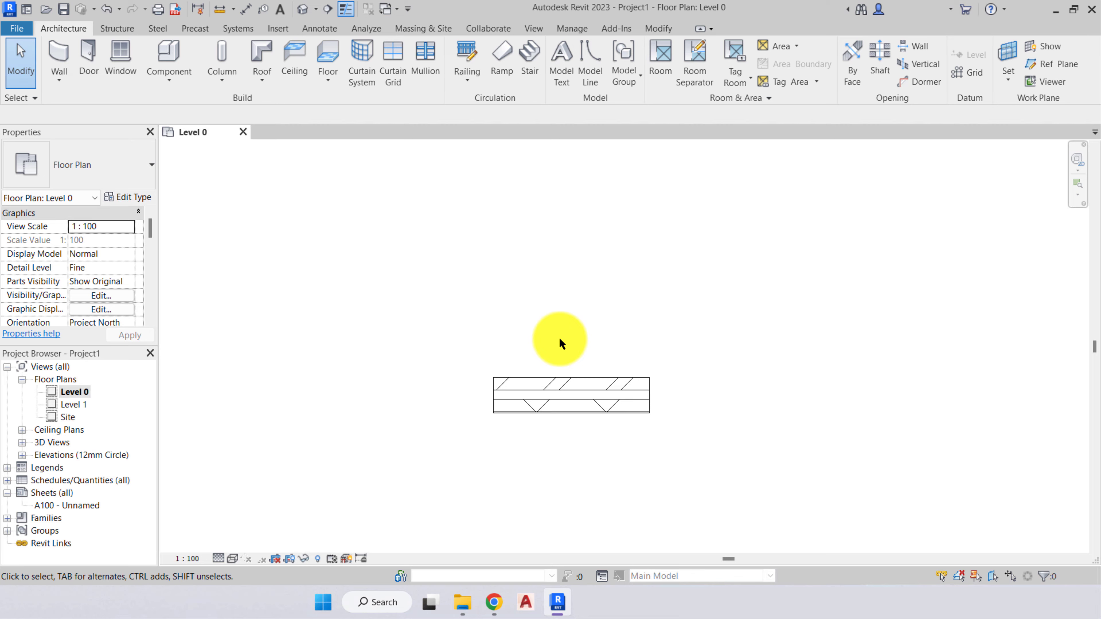
- Set the Level 0 floor plan's detail level to Medium
{"action": "left_click", "coordinate": [218, 557]}
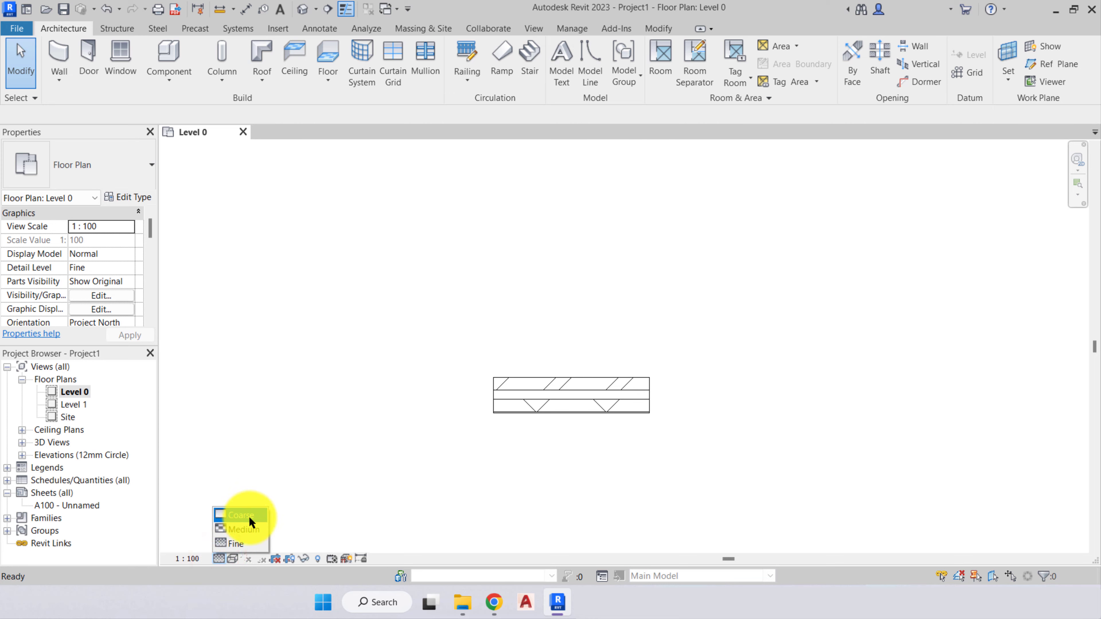
{"action": "left_click", "coordinate": [322, 497]}
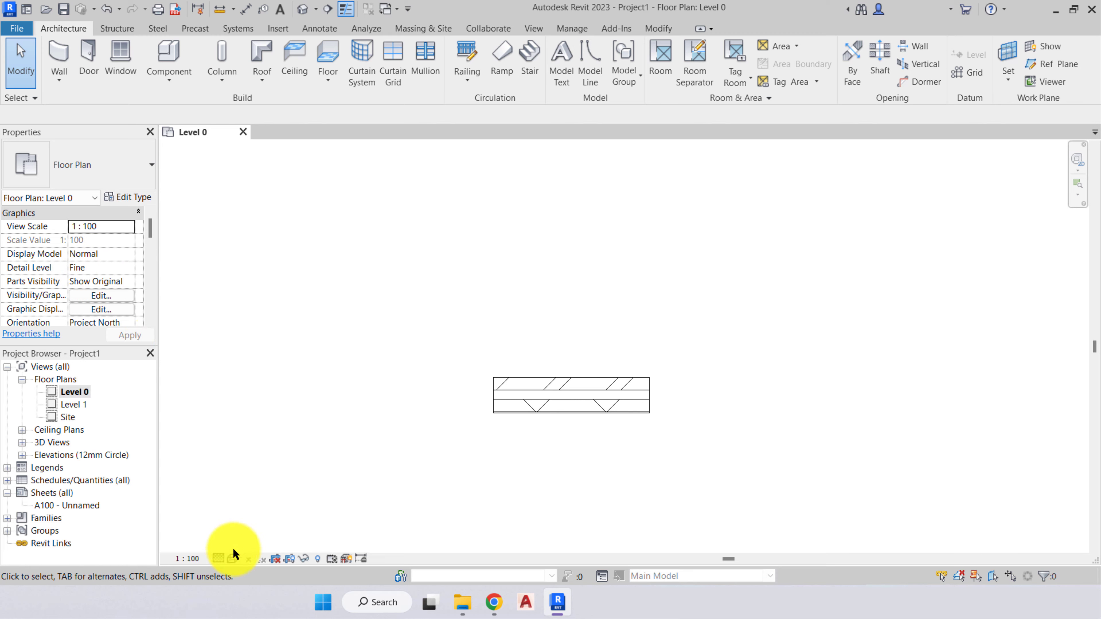
{"action": "left_click", "coordinate": [219, 558]}
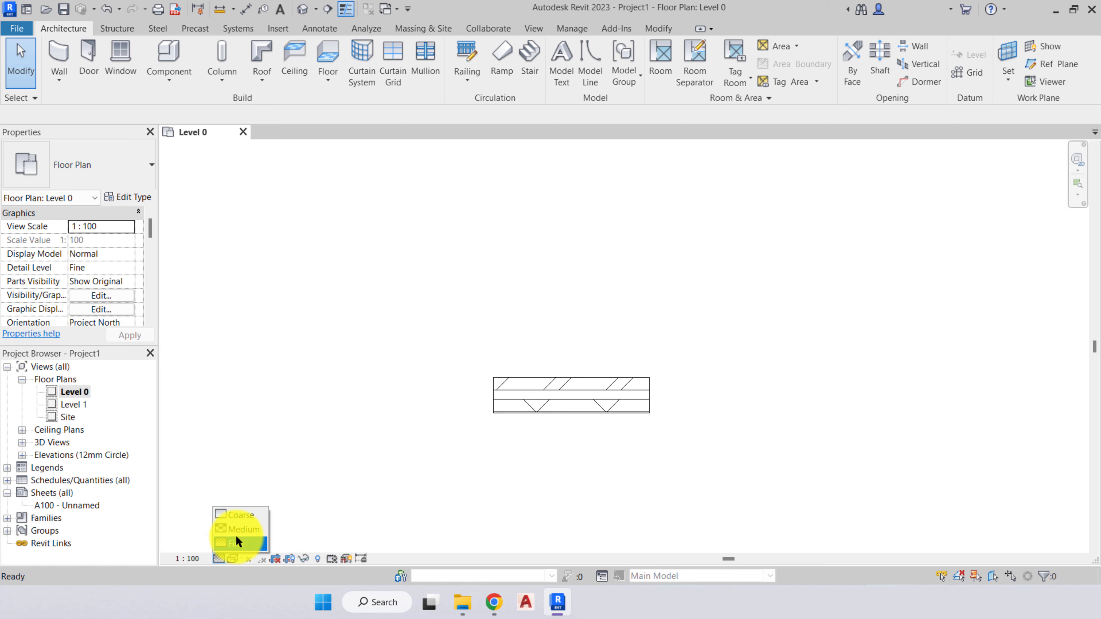
{"action": "left_click", "coordinate": [236, 530]}
- Set the Level 0 floor plan's detail level to Coarse, and return it to Fine
{"action": "left_click", "coordinate": [220, 559]}
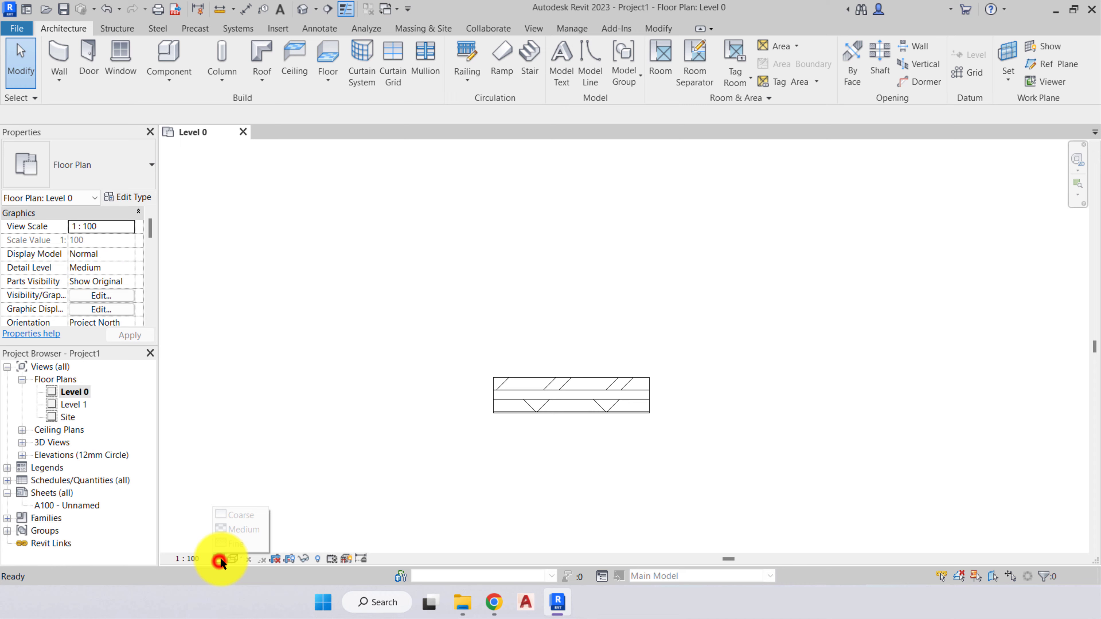
{"action": "left_click", "coordinate": [237, 520]}
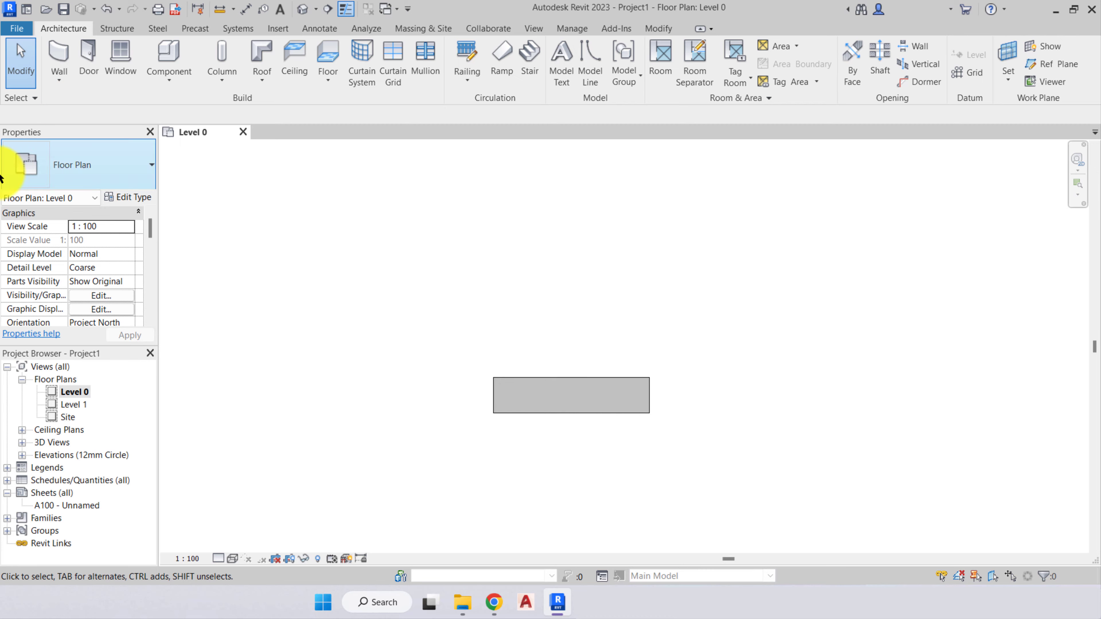
{"action": "left_click", "coordinate": [219, 559]}
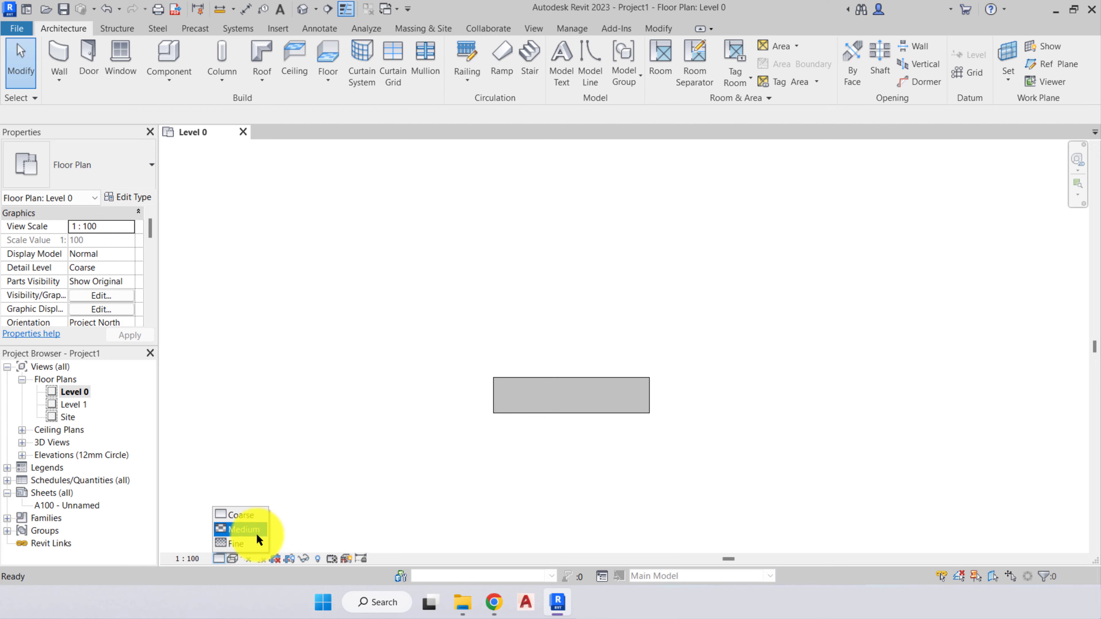
{"action": "left_click", "coordinate": [228, 543]}
- Open the list of visual styles for the Level 0 floor plan and dismiss it without choosing one
{"action": "left_click", "coordinate": [233, 559]}
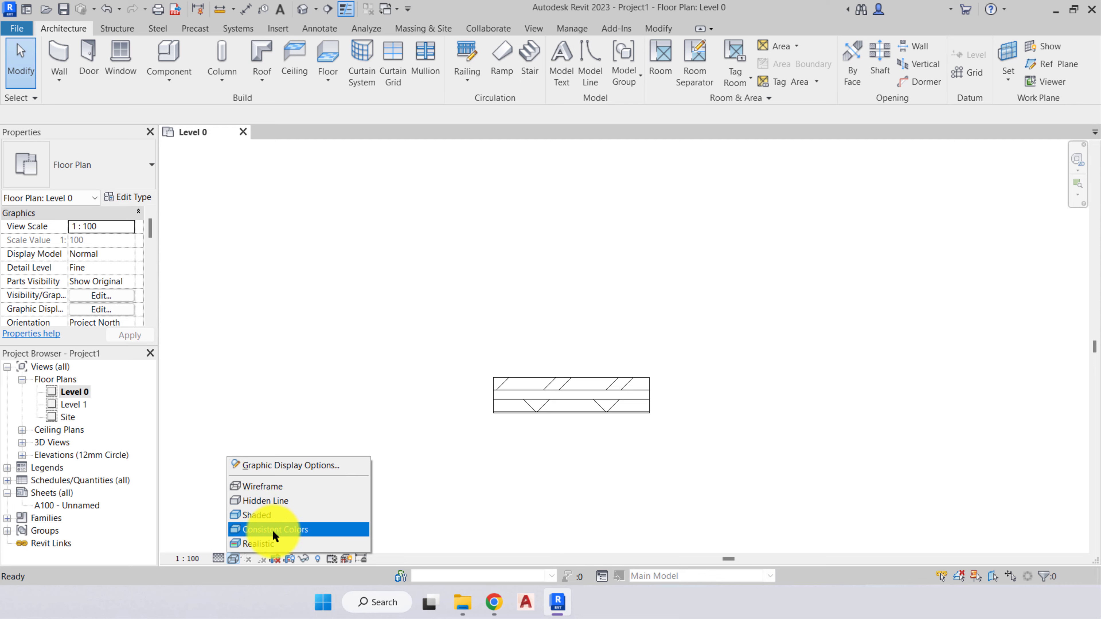
{"action": "left_click", "coordinate": [511, 484]}
{"action": "middle_click_drag", "start_coordinate": [558, 435], "coordinate": [489, 450]}
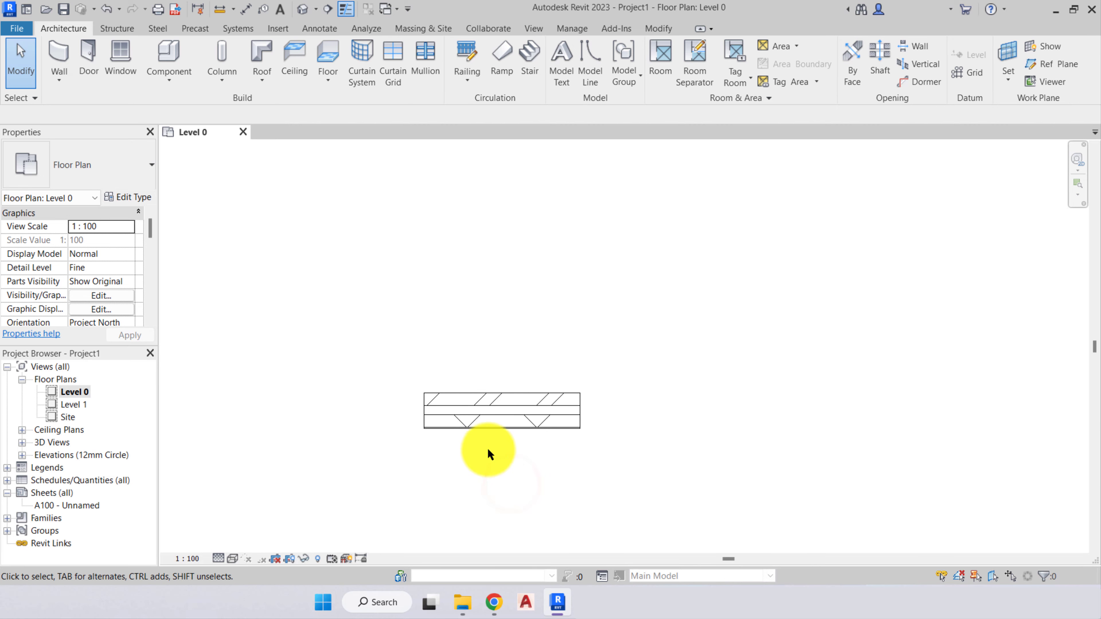
{"action": "left_click", "coordinate": [228, 559]}
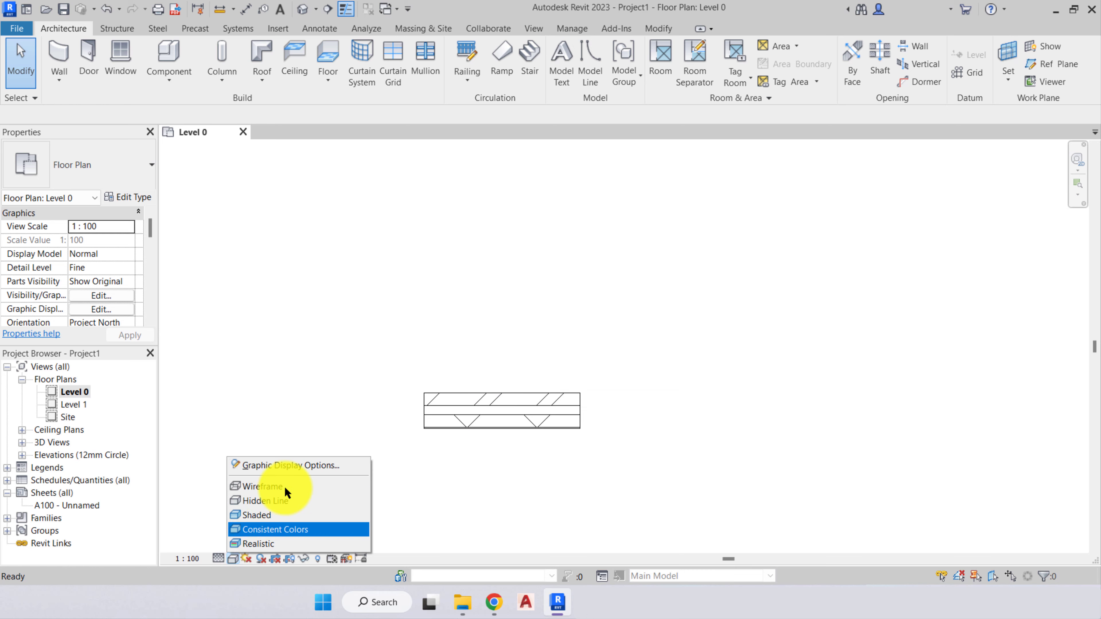
{"action": "left_click", "coordinate": [430, 463]}
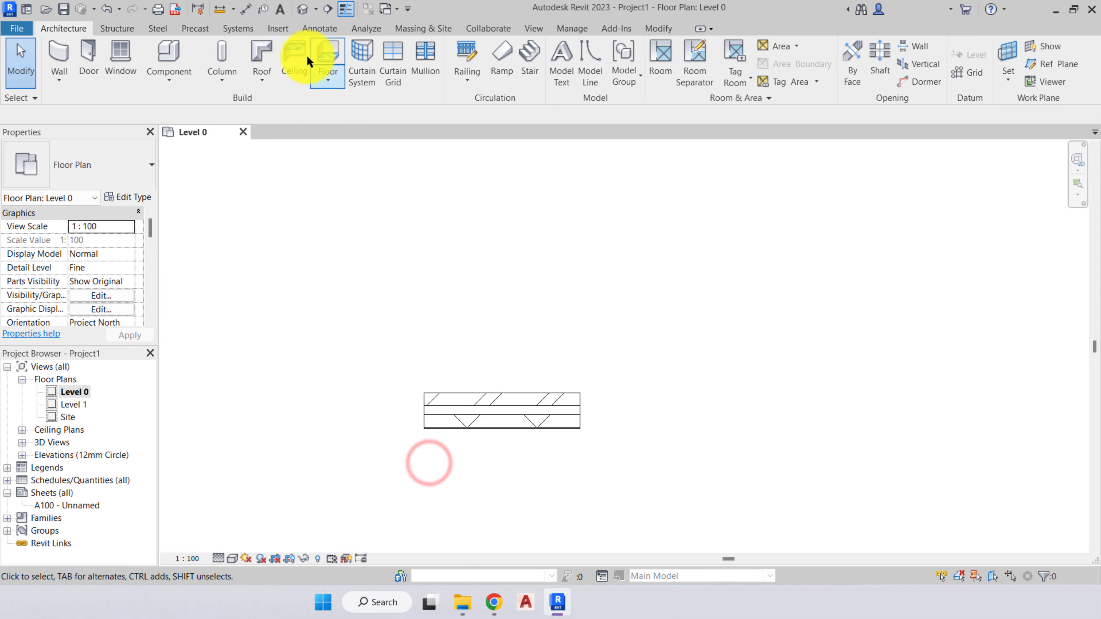
- Open the default 3D view and examine the two exterior walls and their brick surfaces
{"action": "left_click", "coordinate": [302, 11]}
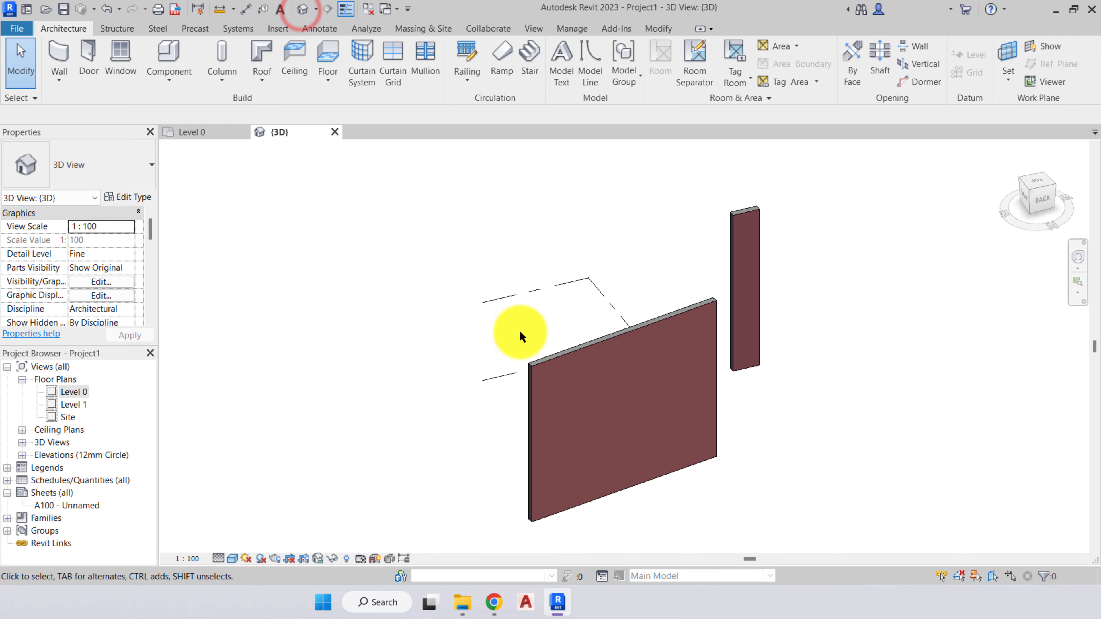
{"action": "middle_click_drag", "start_coordinate": [634, 418], "coordinate": [525, 413]}
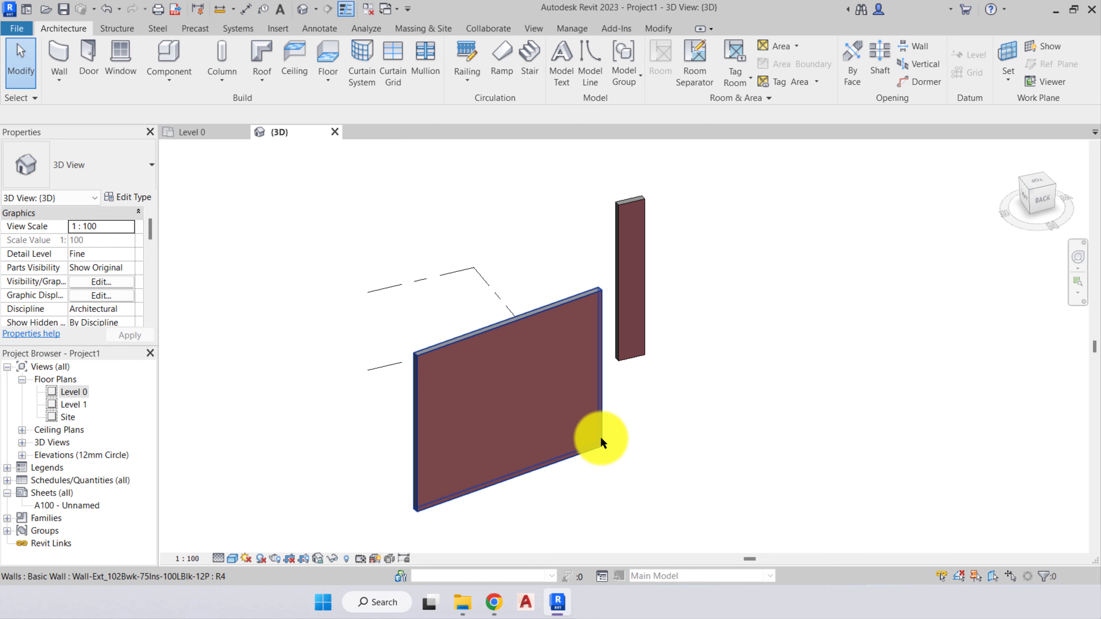
{"action": "scroll", "coordinate": [588, 423], "scroll_direction": "up", "scroll_amount": 5}
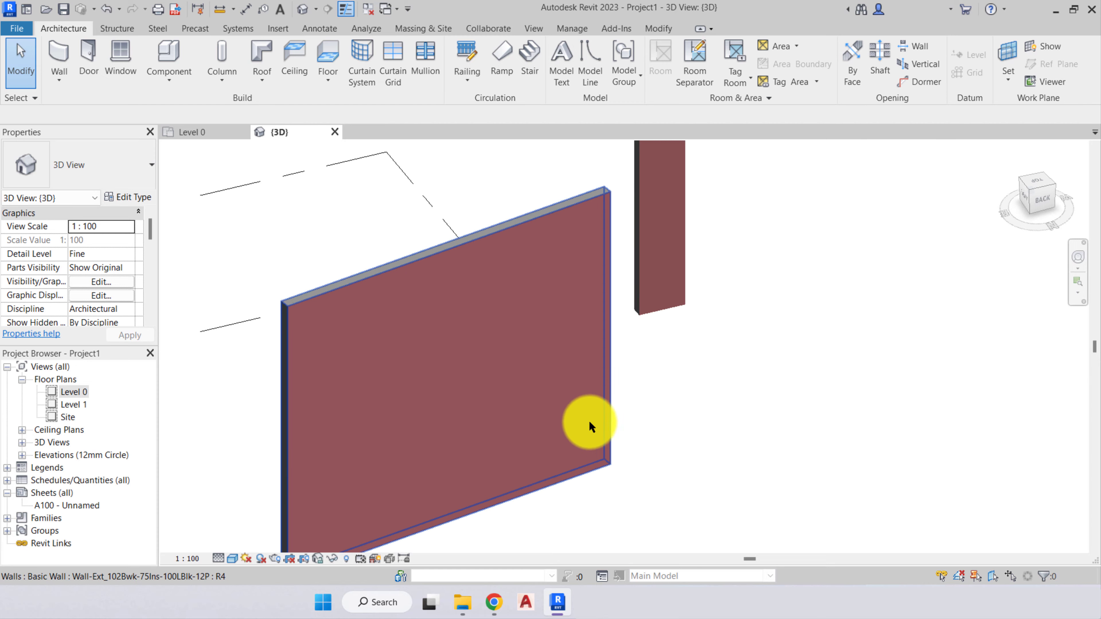
{"action": "scroll", "coordinate": [560, 371], "scroll_direction": "down", "scroll_amount": 4}
{"action": "scroll", "coordinate": [562, 369], "scroll_direction": "up", "scroll_amount": 3}
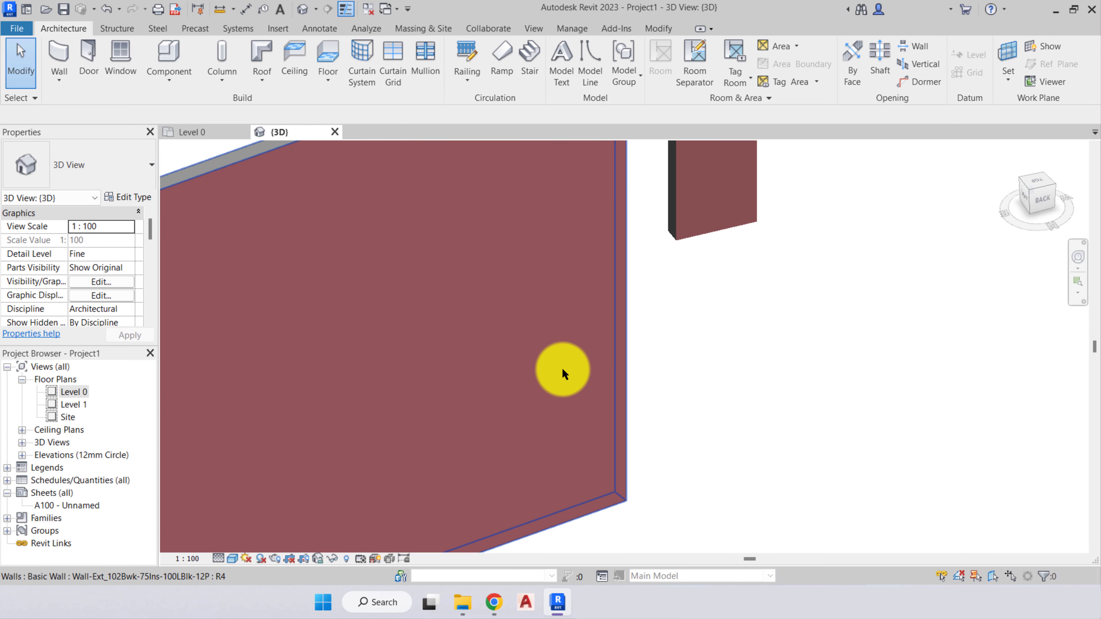
{"action": "scroll", "coordinate": [562, 369], "scroll_direction": "down", "scroll_amount": 2}
{"action": "middle_click_drag", "start_coordinate": [694, 356], "coordinate": [738, 433]}
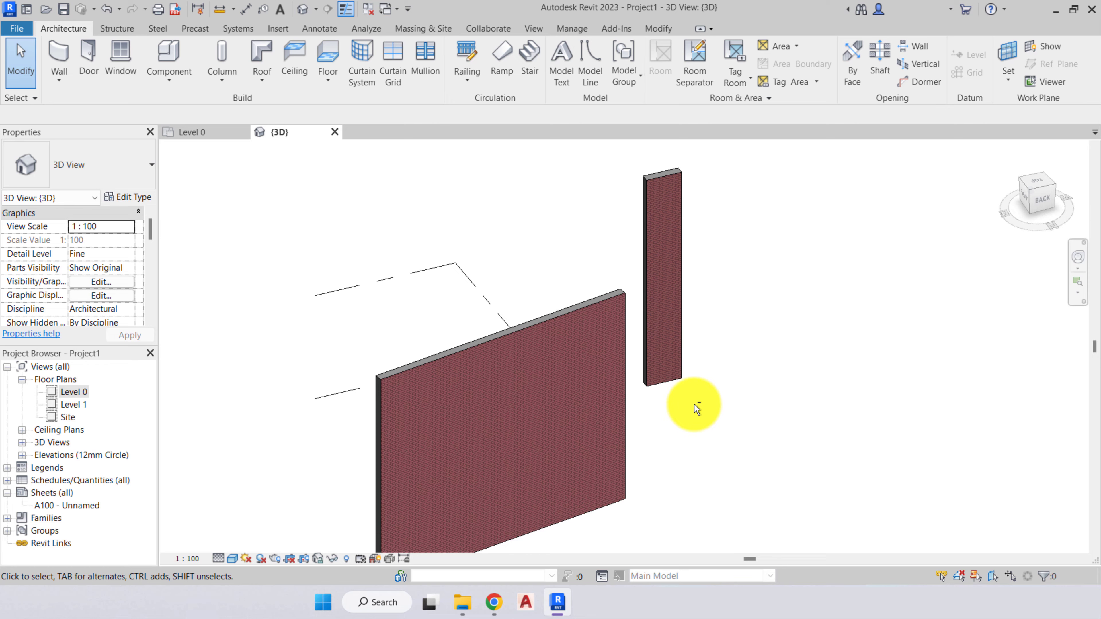
{"action": "middle_click_drag", "start_coordinate": [695, 408], "coordinate": [660, 470], "text": "shift"}
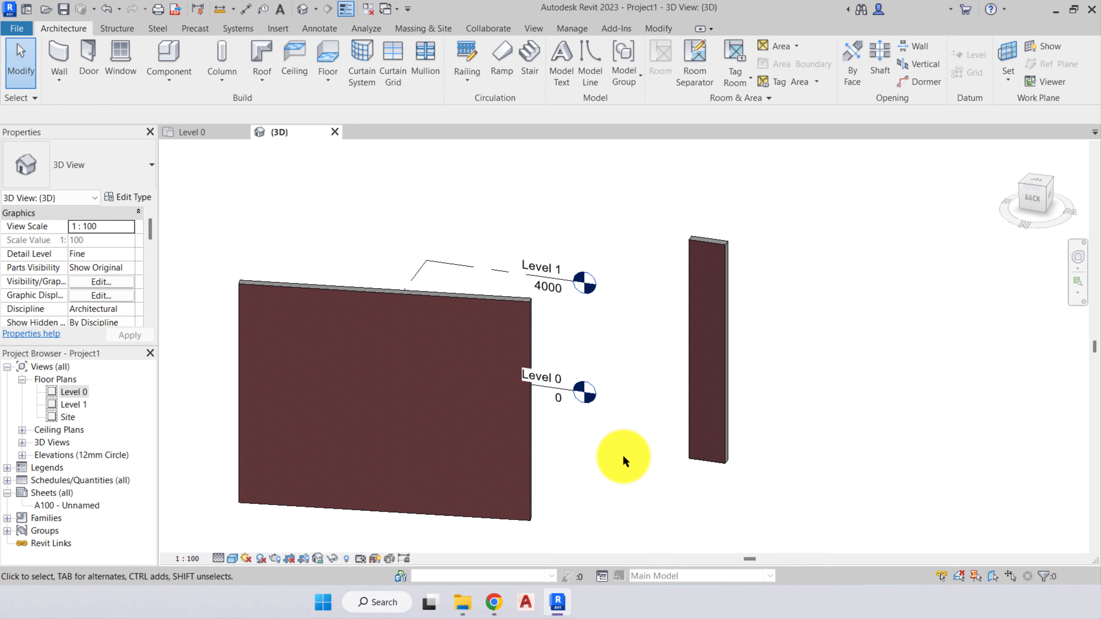
- Select the short exterior wall in the 3D view, clear the selection, and examine its brick pattern up close
{"action": "left_click", "coordinate": [717, 373]}
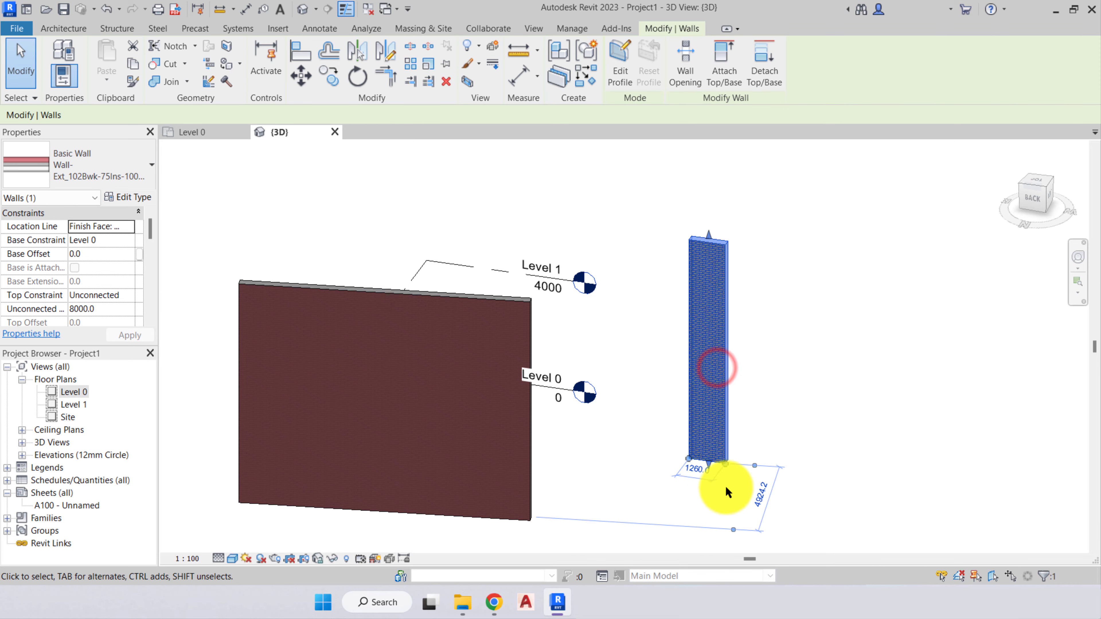
{"action": "middle_click_drag", "start_coordinate": [799, 484], "coordinate": [826, 484], "text": "shift"}
{"action": "left_click", "coordinate": [829, 484]}
{"action": "scroll", "coordinate": [765, 436], "scroll_direction": "up", "scroll_amount": 3}
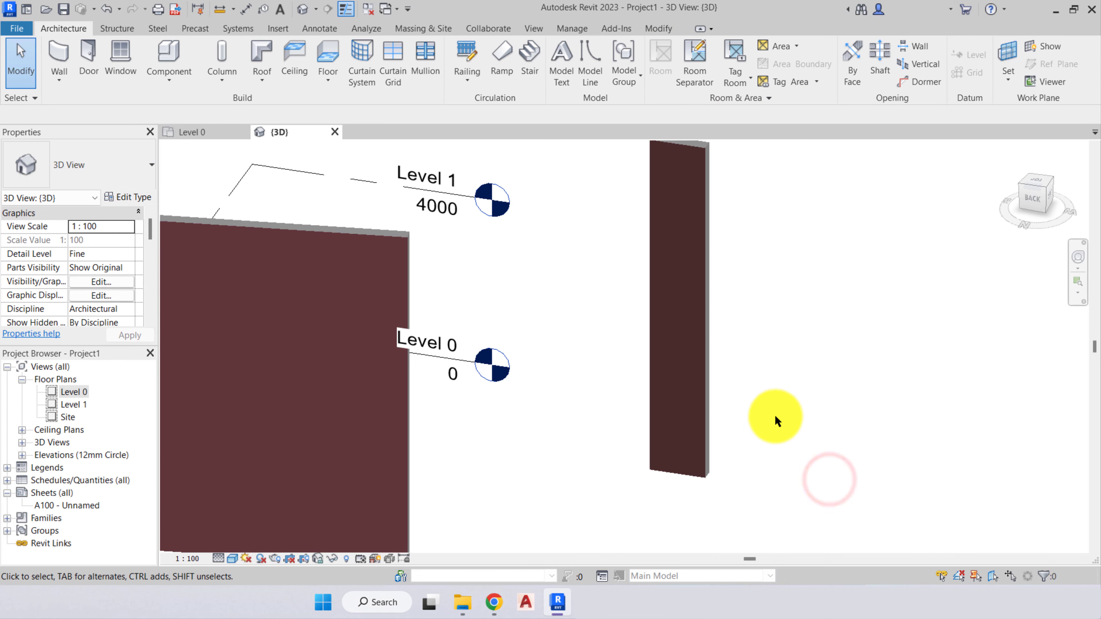
{"action": "middle_click_drag", "start_coordinate": [756, 390], "coordinate": [694, 460]}
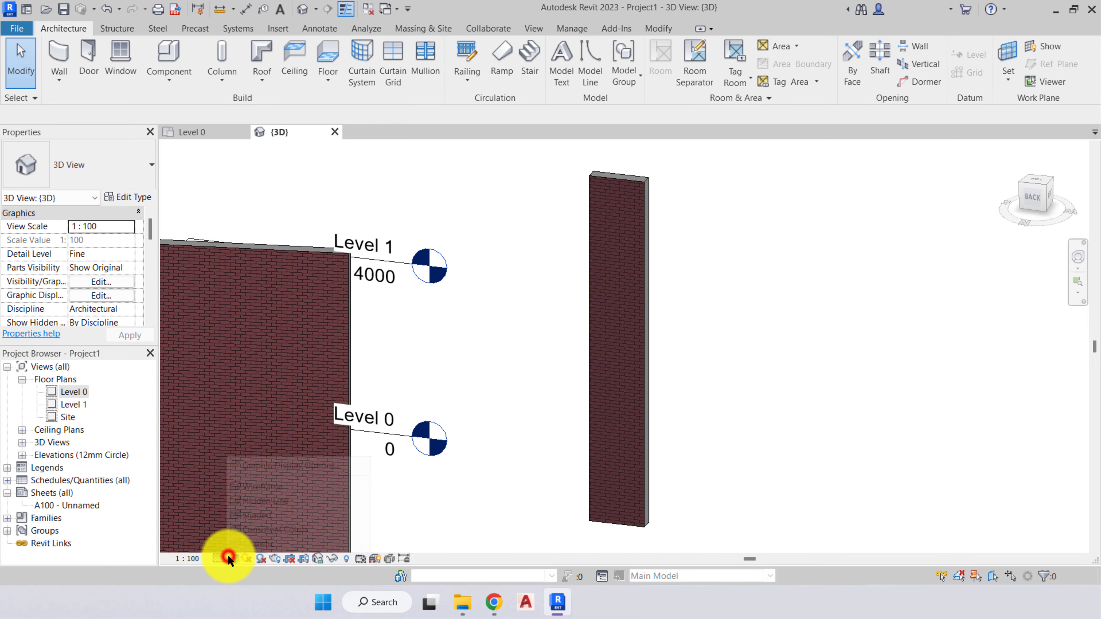
- Apply the Wireframe visual style to the 3D view and examine the base of the short wall
{"action": "left_click", "coordinate": [231, 558]}
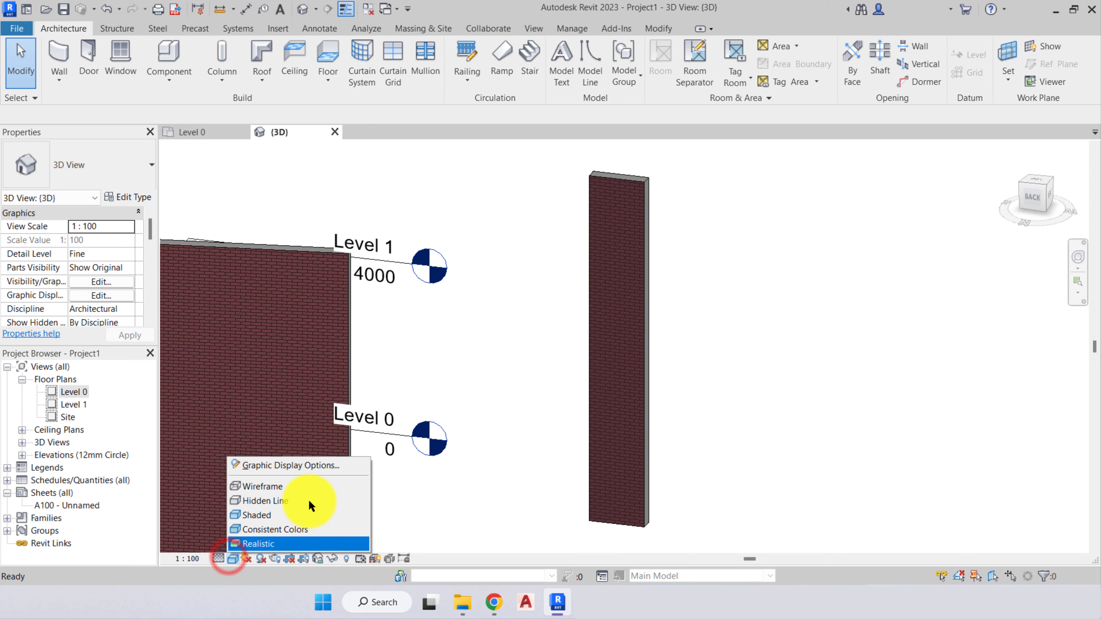
{"action": "left_click", "coordinate": [259, 485]}
{"action": "mouse_move", "coordinate": [602, 517]}
{"action": "middle_mouse_down"}
{"action": "mouse_move", "coordinate": [551, 494]}
{"action": "mouse_move", "coordinate": [532, 523]}
{"action": "mouse_move", "coordinate": [557, 521]}
{"action": "mouse_move", "coordinate": [570, 504]}
{"action": "mouse_move", "coordinate": [509, 527]}
{"action": "middle_mouse_up"}
{"action": "scroll", "coordinate": [563, 518], "scroll_direction": "up", "scroll_amount": 2}
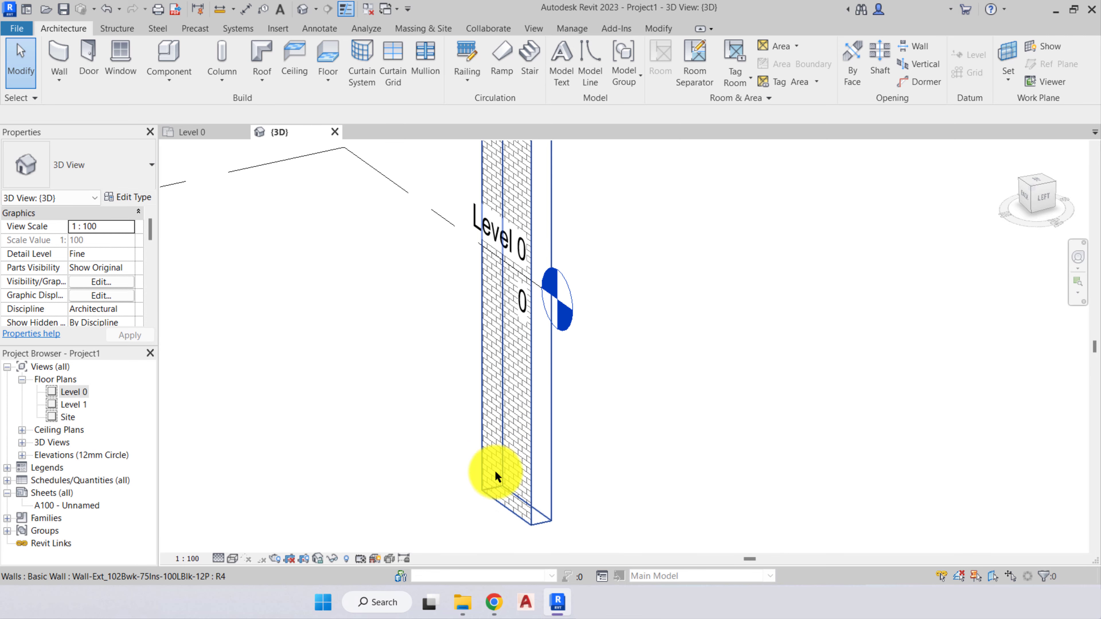
{"action": "mouse_move", "coordinate": [491, 463]}
{"action": "middle_mouse_down", "text": "shift"}
{"action": "mouse_move", "coordinate": [453, 492]}
{"action": "mouse_move", "coordinate": [467, 508]}
{"action": "mouse_move", "coordinate": [390, 529]}
{"action": "middle_mouse_up", "text": "shift"}
- Change the 3D view's visual style to Hidden Line, followed by Shaded
{"action": "left_click", "coordinate": [231, 559]}
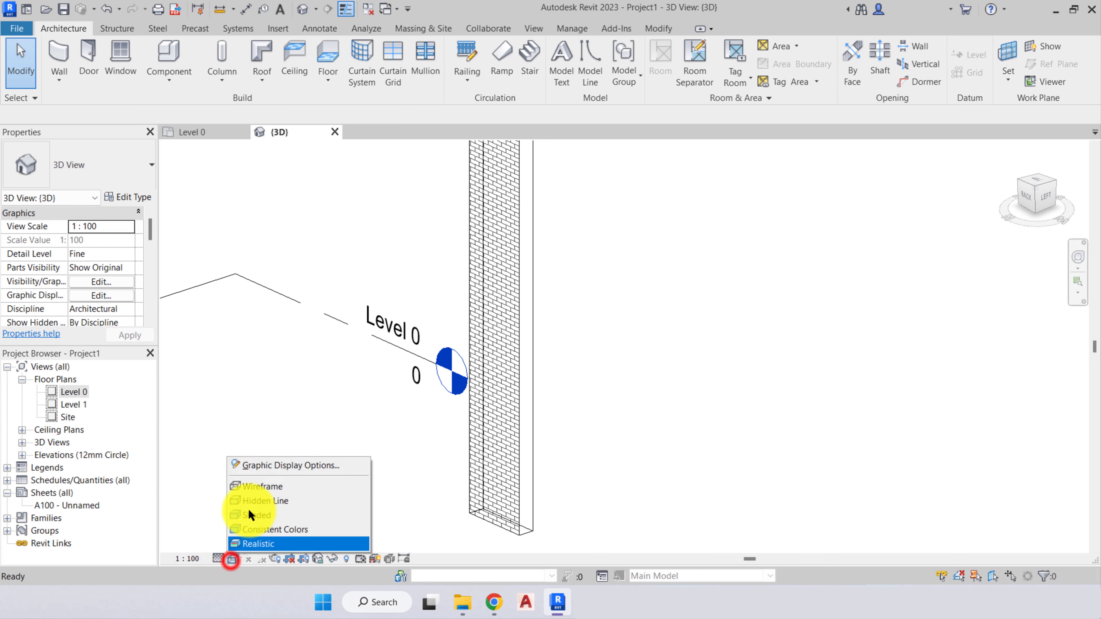
{"action": "left_click", "coordinate": [261, 500]}
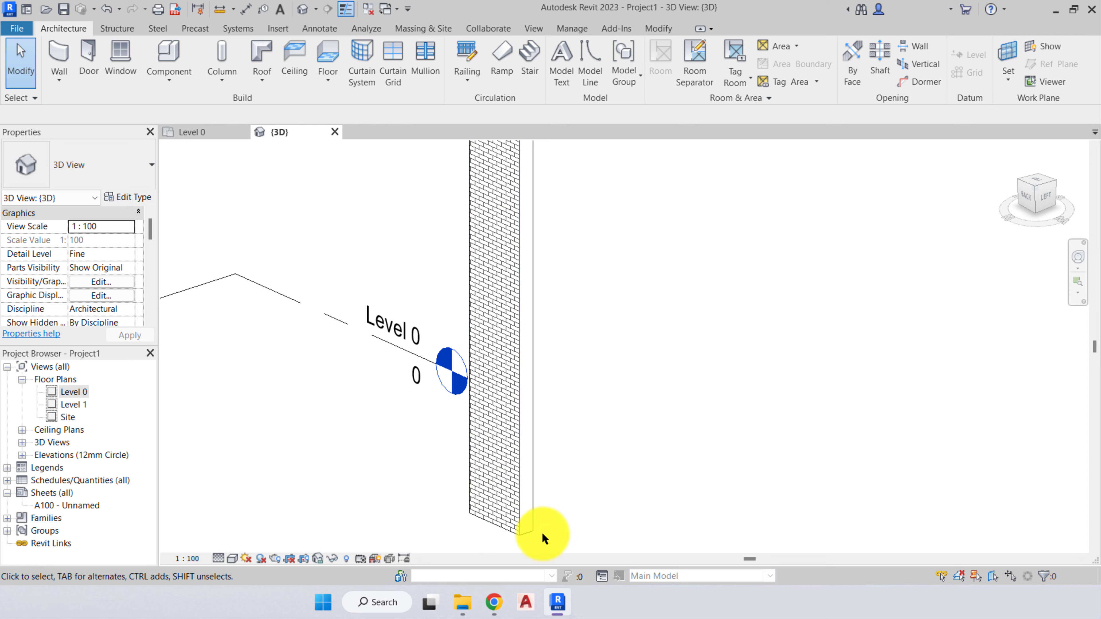
{"action": "left_click", "coordinate": [233, 559]}
{"action": "left_click", "coordinate": [256, 516]}
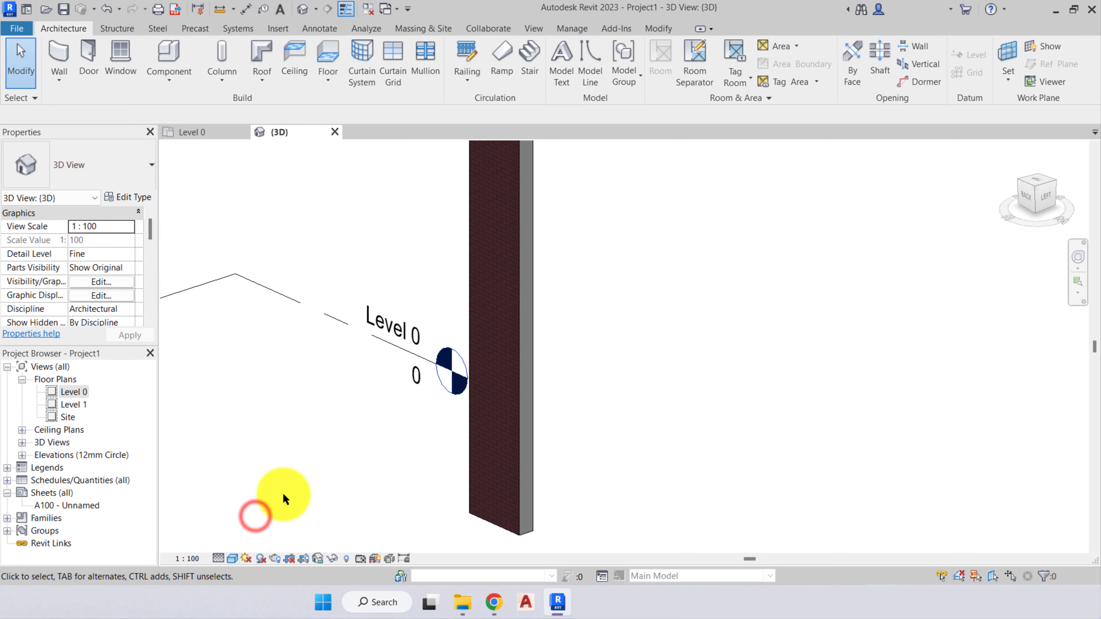
{"action": "mouse_move", "coordinate": [283, 492]}
{"action": "middle_mouse_down", "text": "shift"}
{"action": "mouse_move", "coordinate": [294, 504]}
{"action": "mouse_move", "coordinate": [418, 485]}
{"action": "mouse_move", "coordinate": [449, 523]}
{"action": "mouse_move", "coordinate": [445, 507]}
{"action": "mouse_move", "coordinate": [429, 516]}
{"action": "mouse_move", "coordinate": [295, 501]}
{"action": "mouse_move", "coordinate": [479, 471]}
{"action": "mouse_move", "coordinate": [366, 499]}
{"action": "mouse_move", "coordinate": [313, 485]}
{"action": "mouse_move", "coordinate": [591, 496]}
{"action": "mouse_move", "coordinate": [364, 544]}
{"action": "middle_mouse_up", "text": "shift"}
- Change the 3D view's visual style to Consistent Colors, followed by Realistic, and examine the short wall's brick texture
{"action": "left_click", "coordinate": [232, 559]}
{"action": "left_click", "coordinate": [236, 529]}
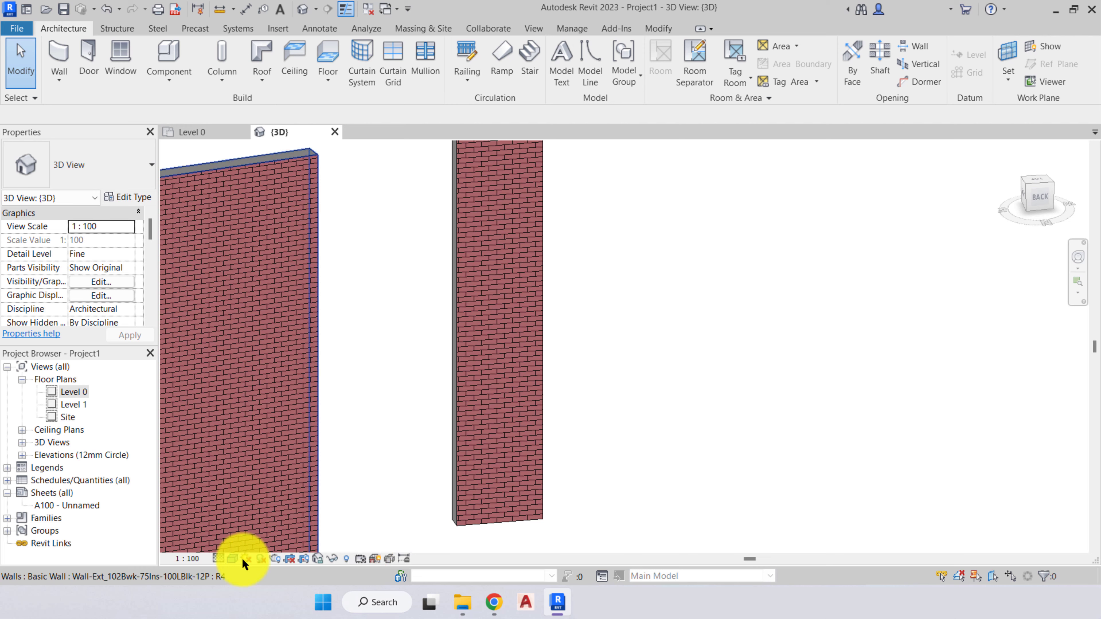
{"action": "left_click", "coordinate": [232, 558]}
{"action": "left_click", "coordinate": [237, 544]}
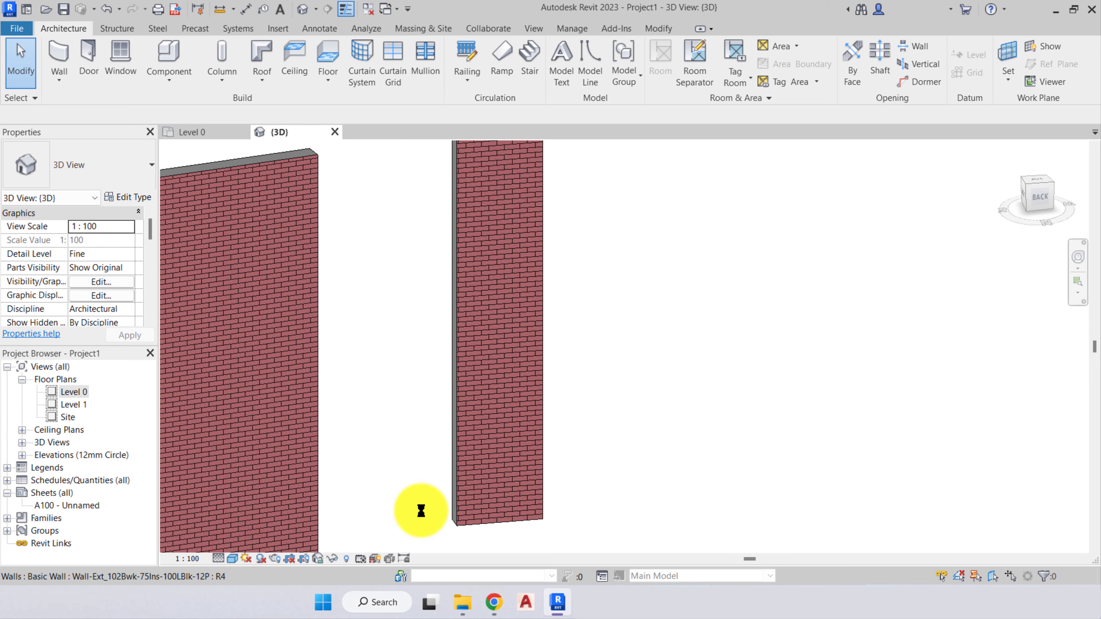
{"action": "middle_click_drag", "start_coordinate": [440, 491], "coordinate": [426, 439], "text": "shift"}
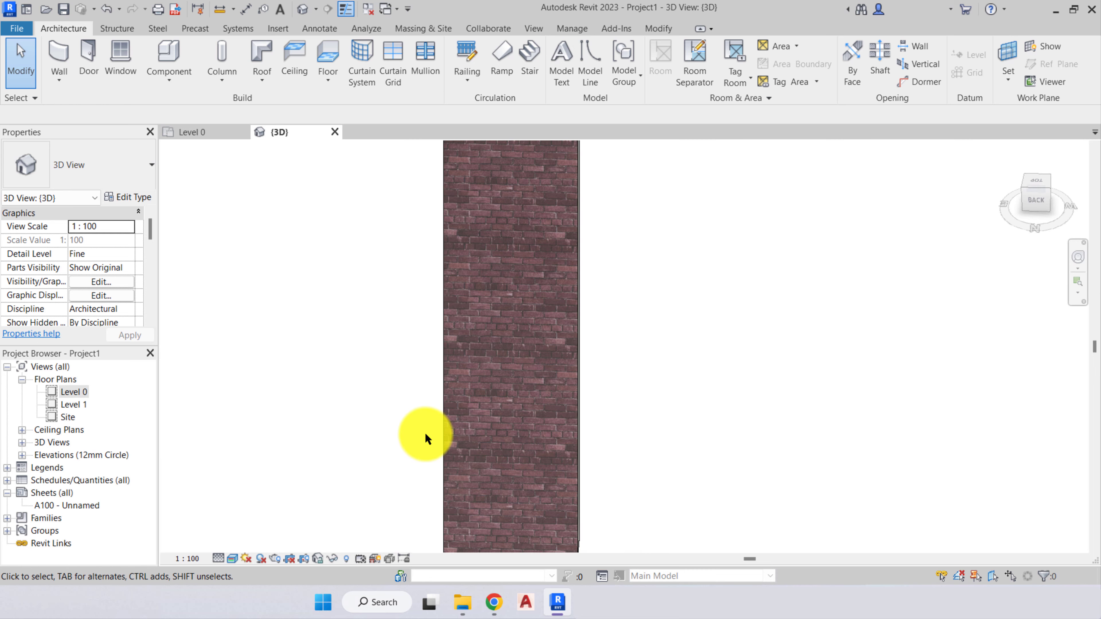
- Set the 3D view's visual style to Hidden Line and save the project when the save reminder appears
{"action": "left_click", "coordinate": [234, 557]}
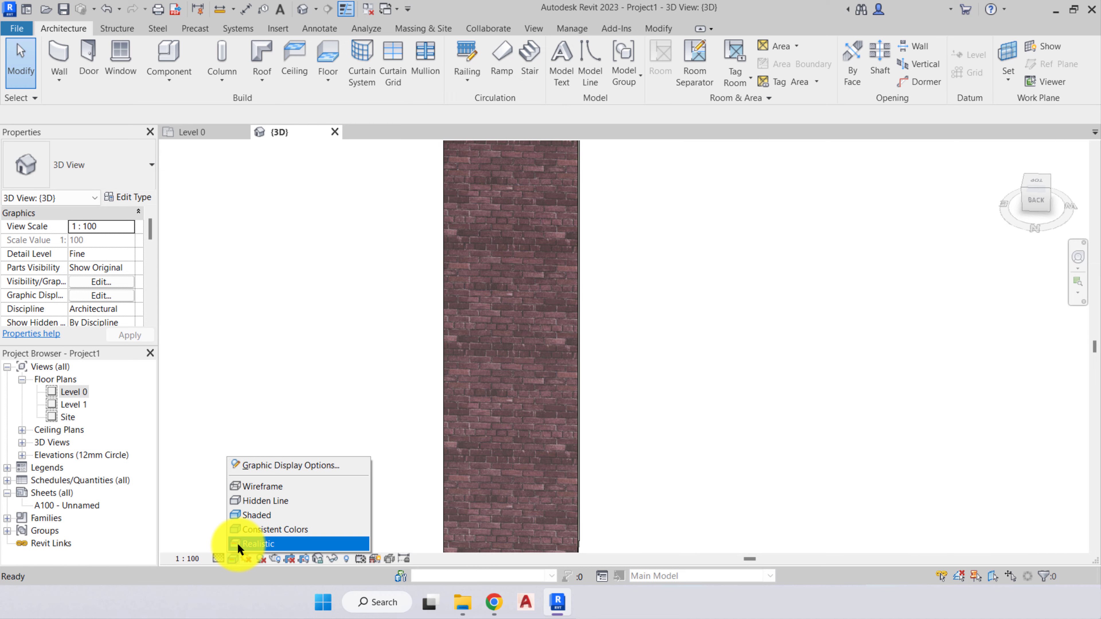
{"action": "left_click", "coordinate": [274, 503]}
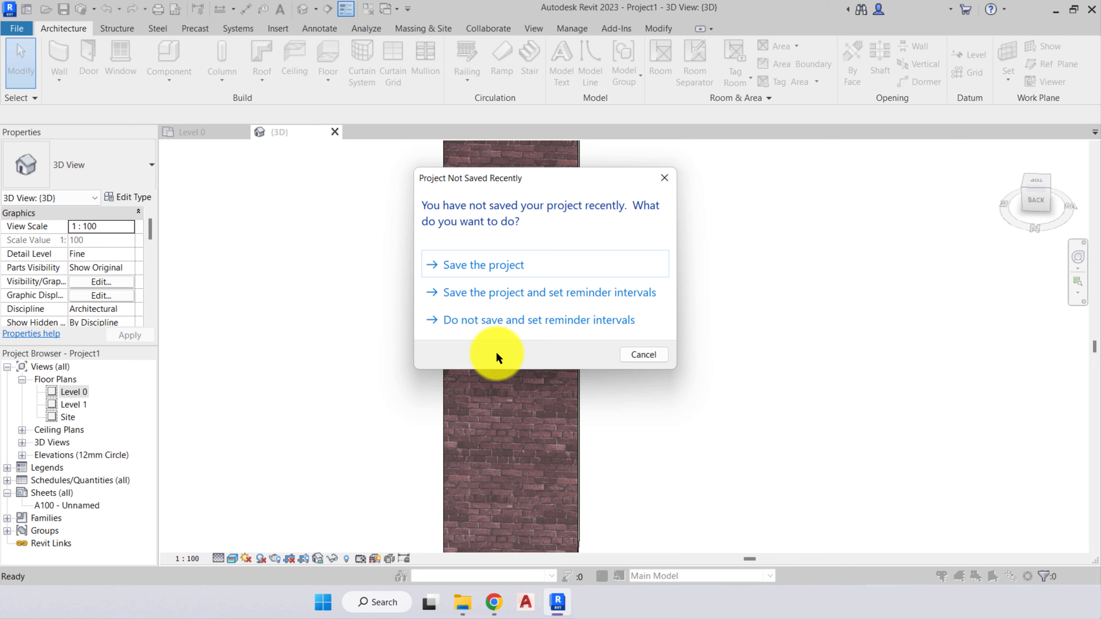
{"action": "left_click", "coordinate": [493, 266]}
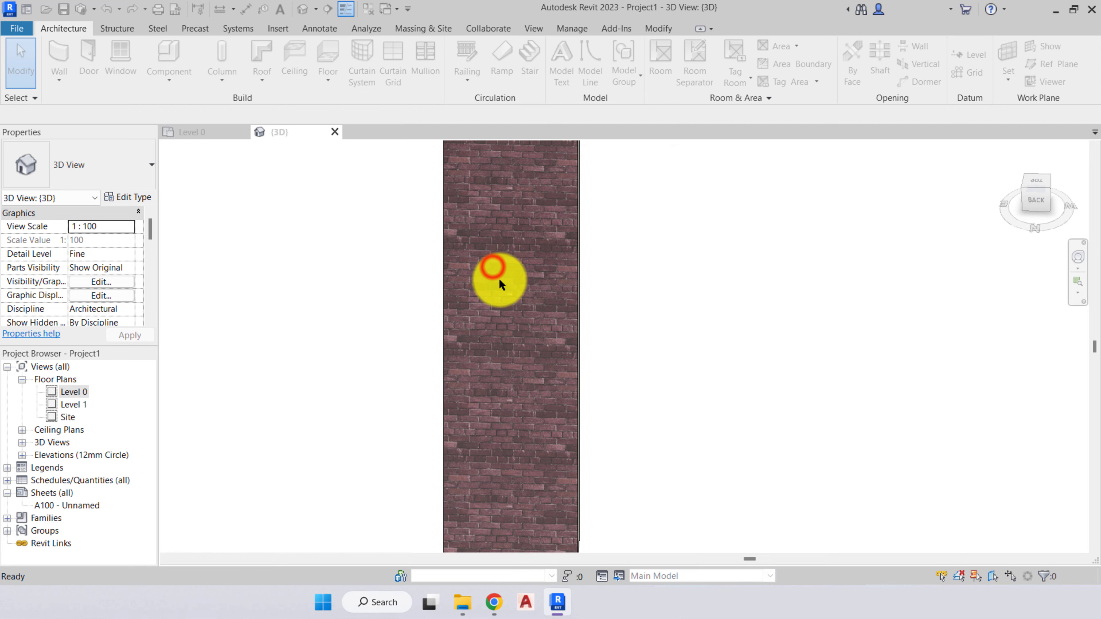
{"action": "scroll", "coordinate": [573, 433], "scroll_direction": "down", "scroll_amount": 3}
{"action": "mouse_move", "coordinate": [577, 438]}
{"action": "middle_mouse_down"}
{"action": "mouse_move", "coordinate": [599, 462]}
{"action": "mouse_move", "coordinate": [573, 491]}
{"action": "mouse_move", "coordinate": [499, 492]}
{"action": "mouse_move", "coordinate": [523, 455]}
{"action": "mouse_move", "coordinate": [520, 471]}
{"action": "middle_mouse_up"}
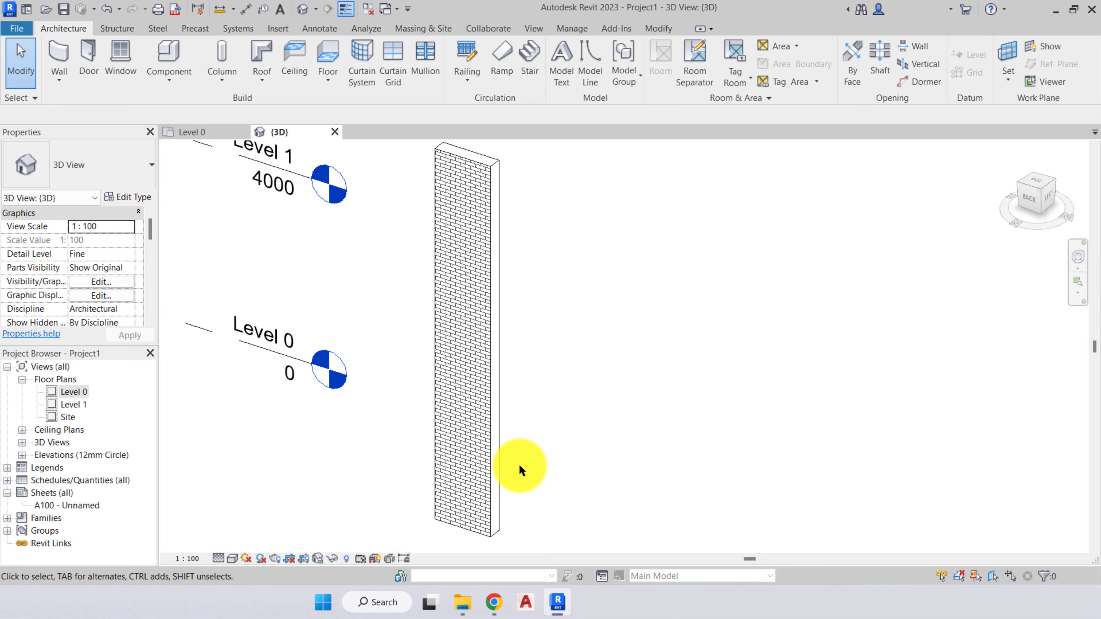
{"action": "left_click", "coordinate": [539, 471]}
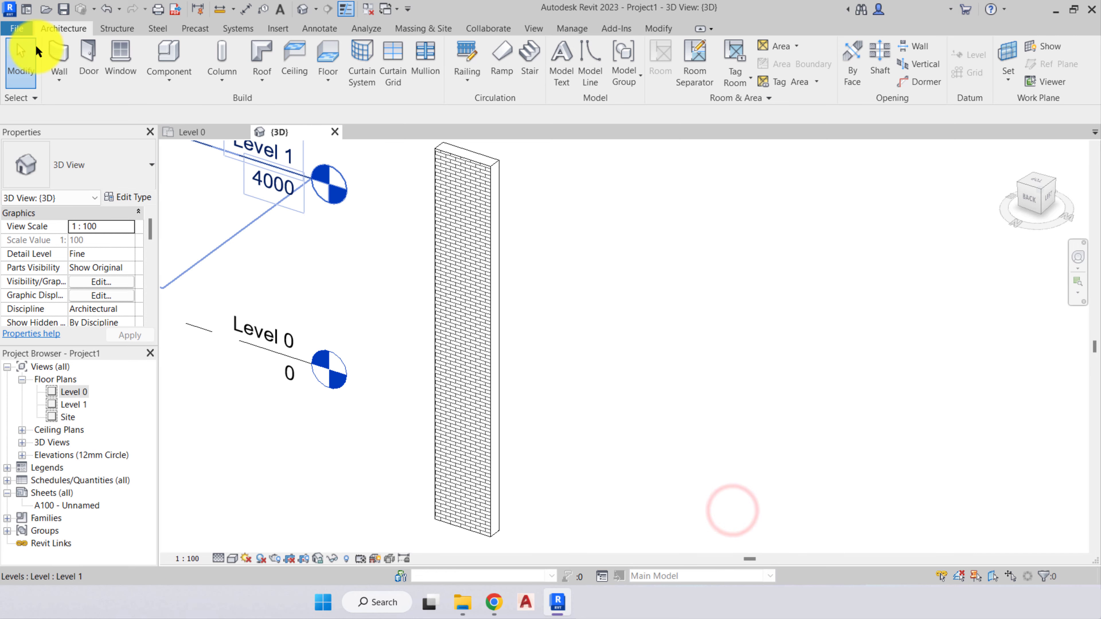
- Start saving a copy as a project file and review the maximum number of backups in the file save options
{"action": "left_click", "coordinate": [16, 28]}
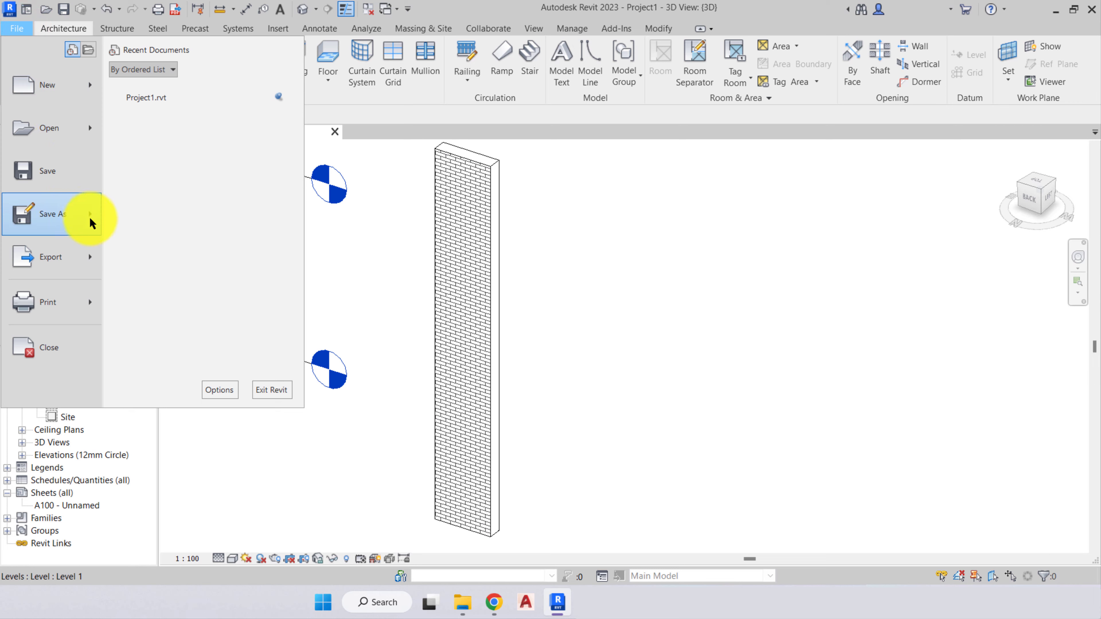
{"action": "mouse_move", "coordinate": [86, 216]}
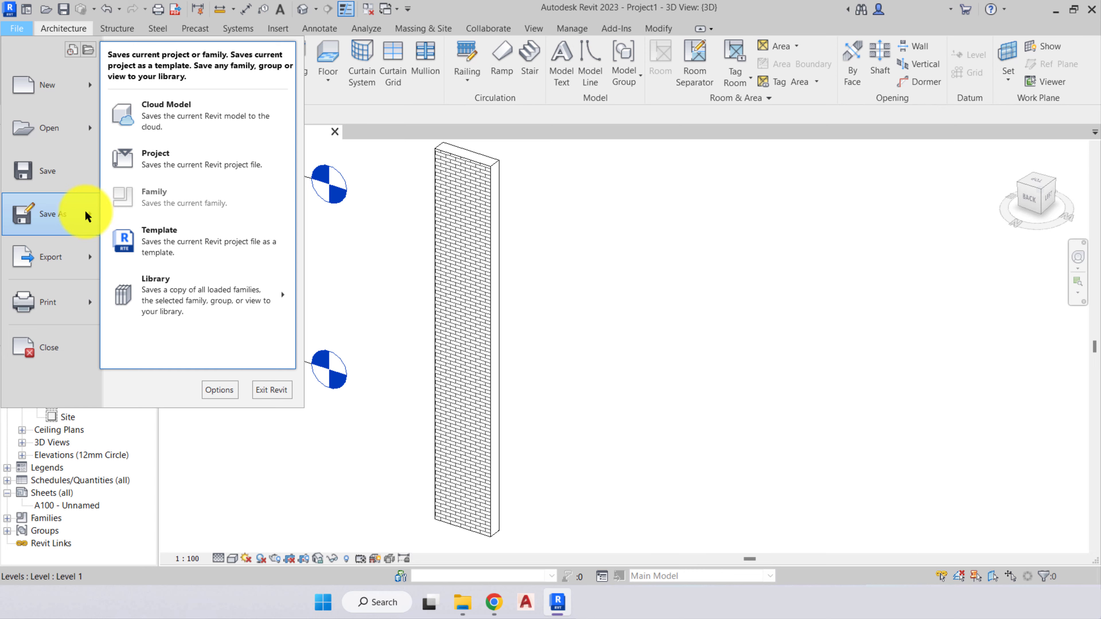
{"action": "left_click", "coordinate": [146, 165]}
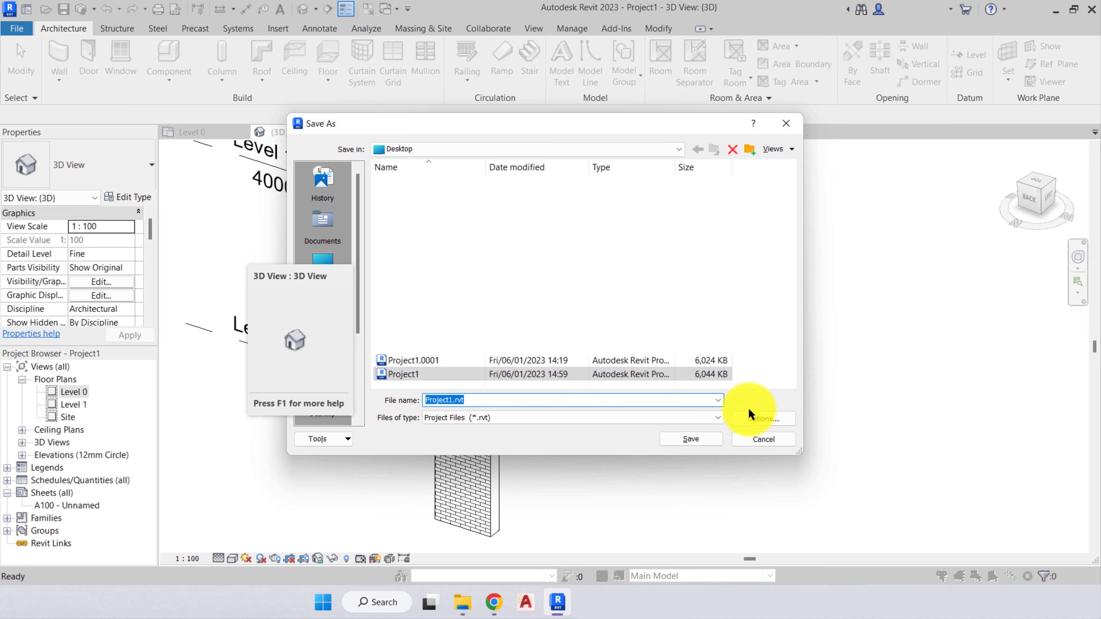
{"action": "left_click", "coordinate": [754, 419]}
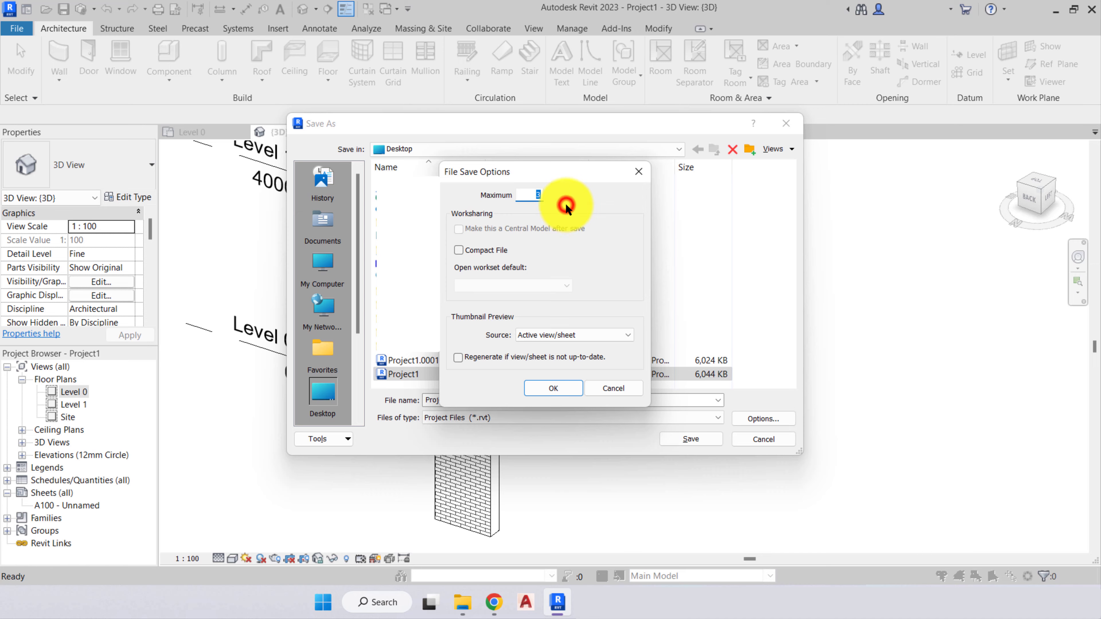
{"action": "left_click", "coordinate": [535, 195]}
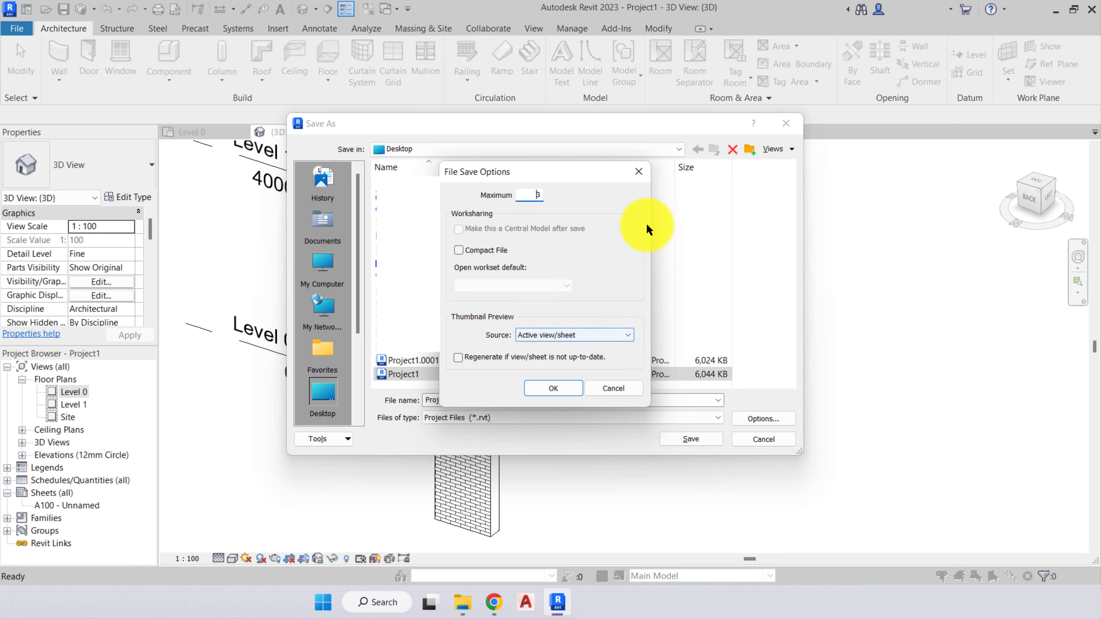
{"action": "left_click", "coordinate": [639, 170]}
- Compare Project1 with its backup Project1.0001 in the file list, recheck the save options, and cancel saving a copy
{"action": "left_click", "coordinate": [415, 375]}
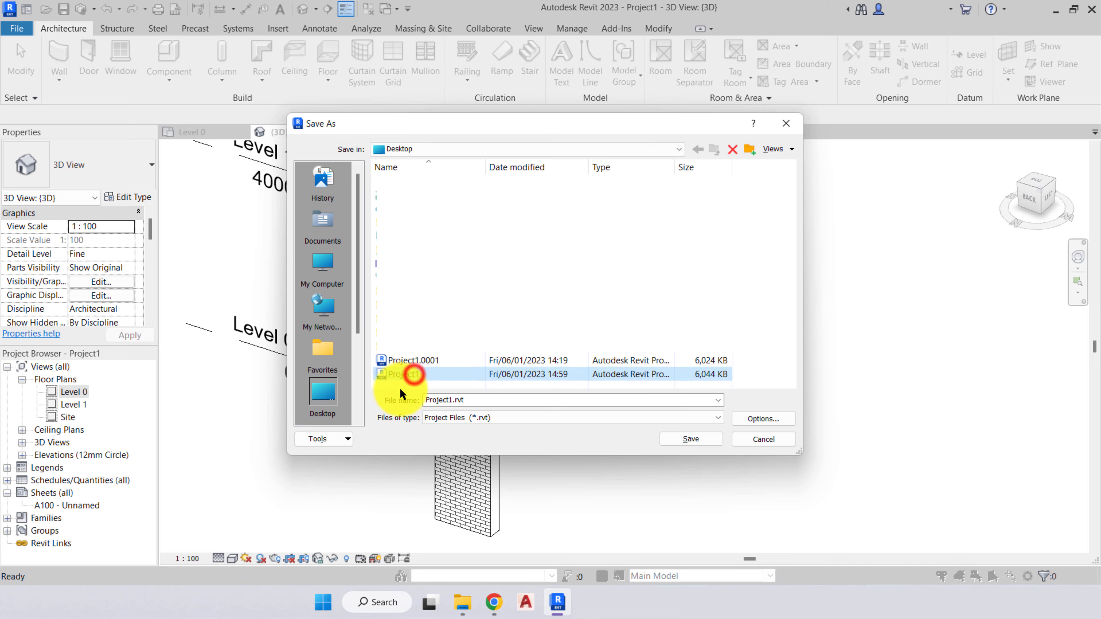
{"action": "left_click", "coordinate": [410, 360]}
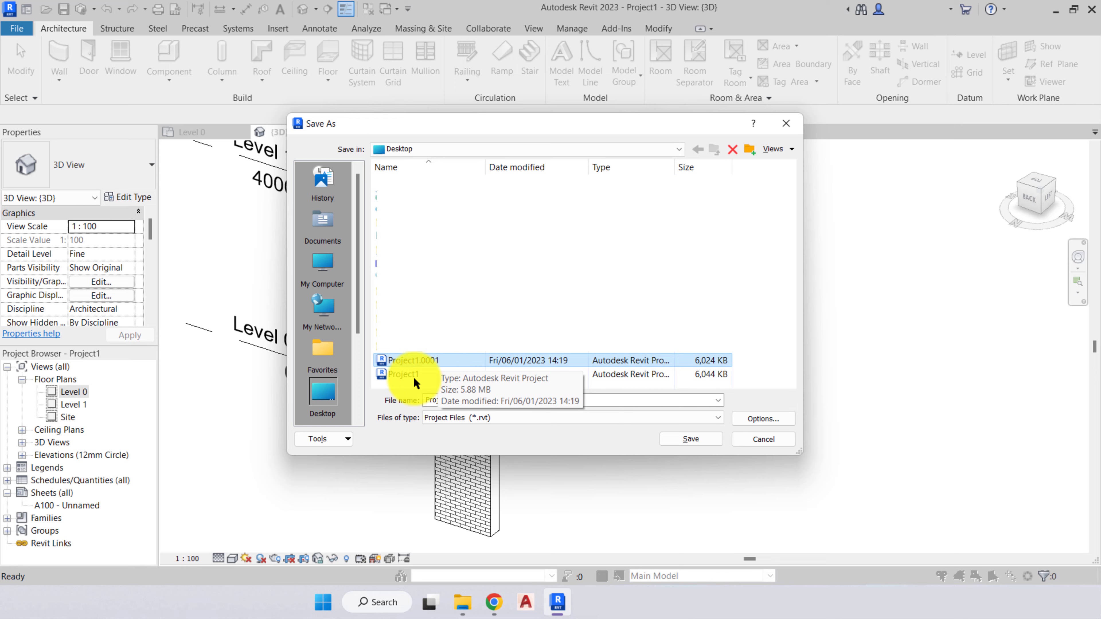
{"action": "left_click", "coordinate": [412, 374]}
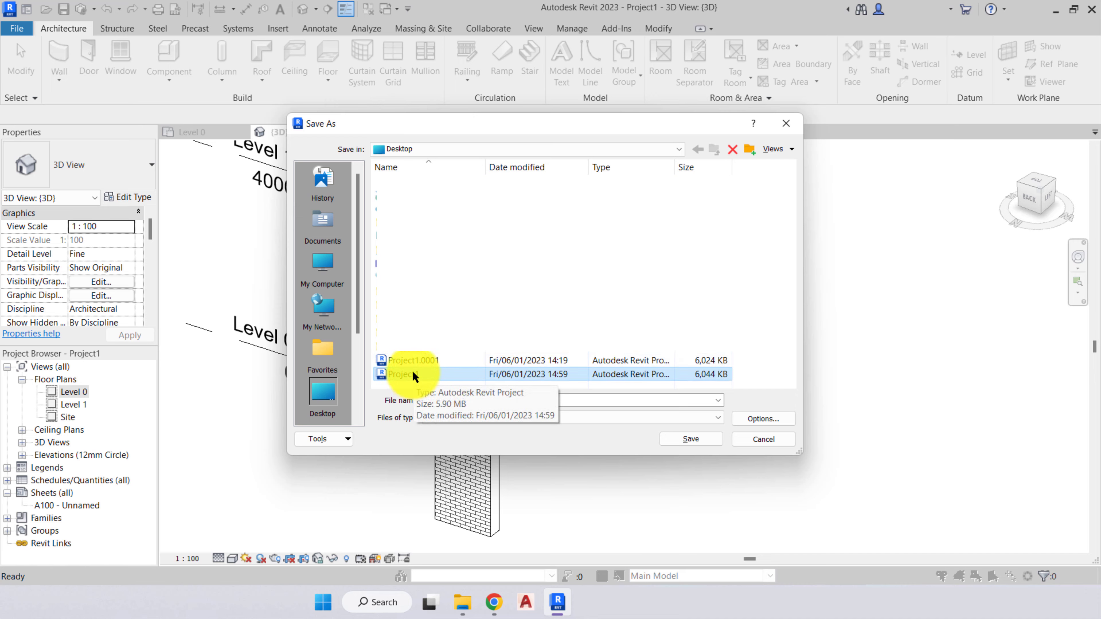
{"action": "left_click", "coordinate": [429, 362]}
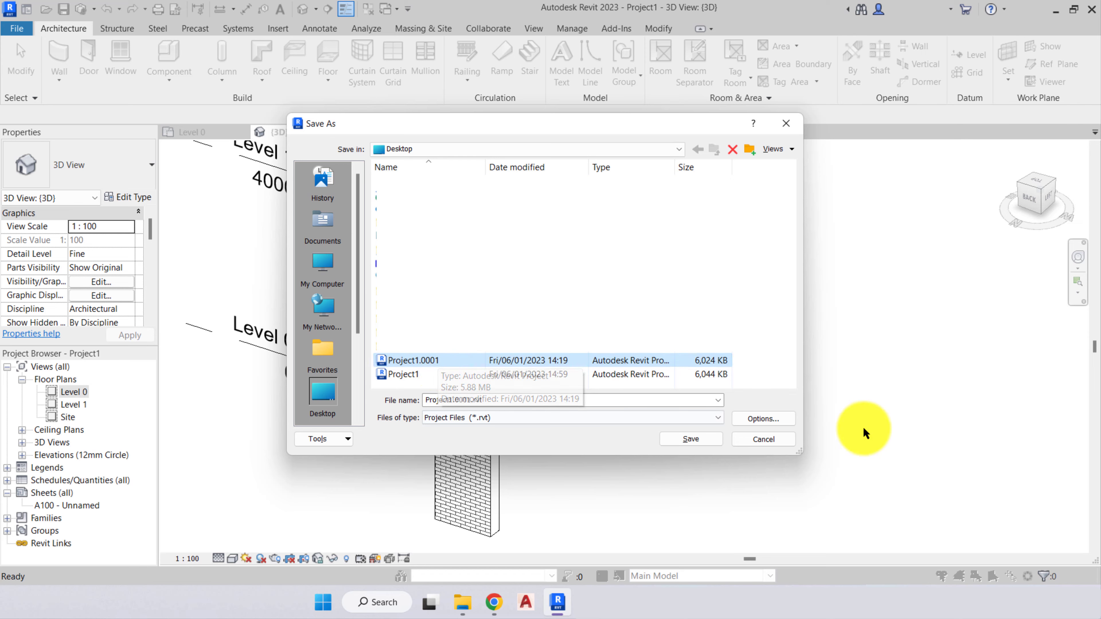
{"action": "left_click", "coordinate": [763, 418]}
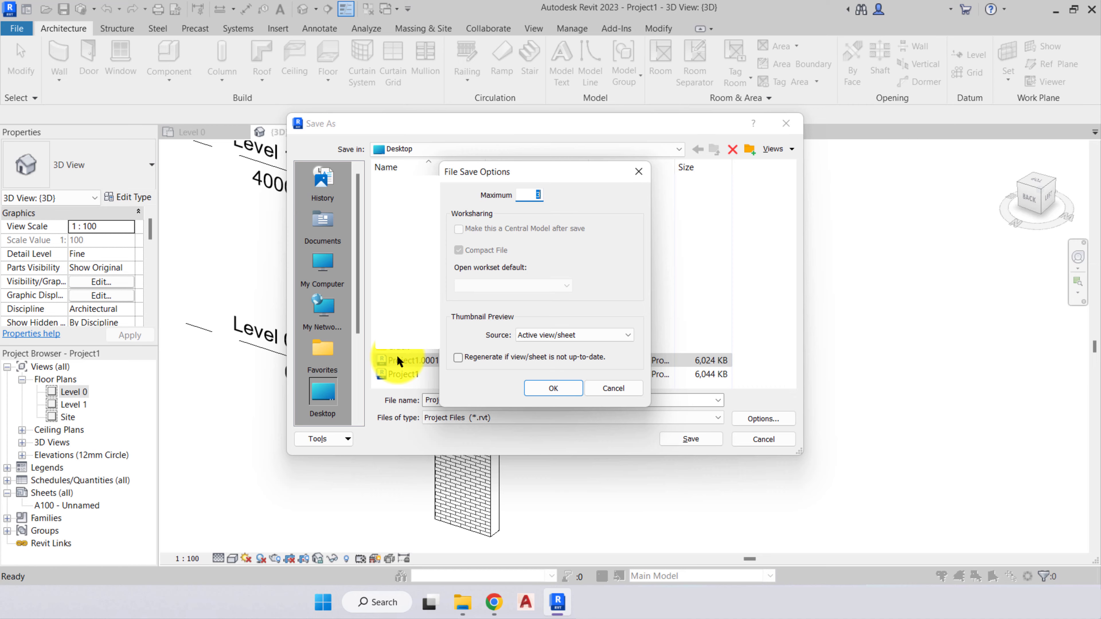
{"action": "left_click", "coordinate": [552, 387]}
{"action": "left_click", "coordinate": [764, 440]}
{"action": "left_click", "coordinate": [388, 469]}
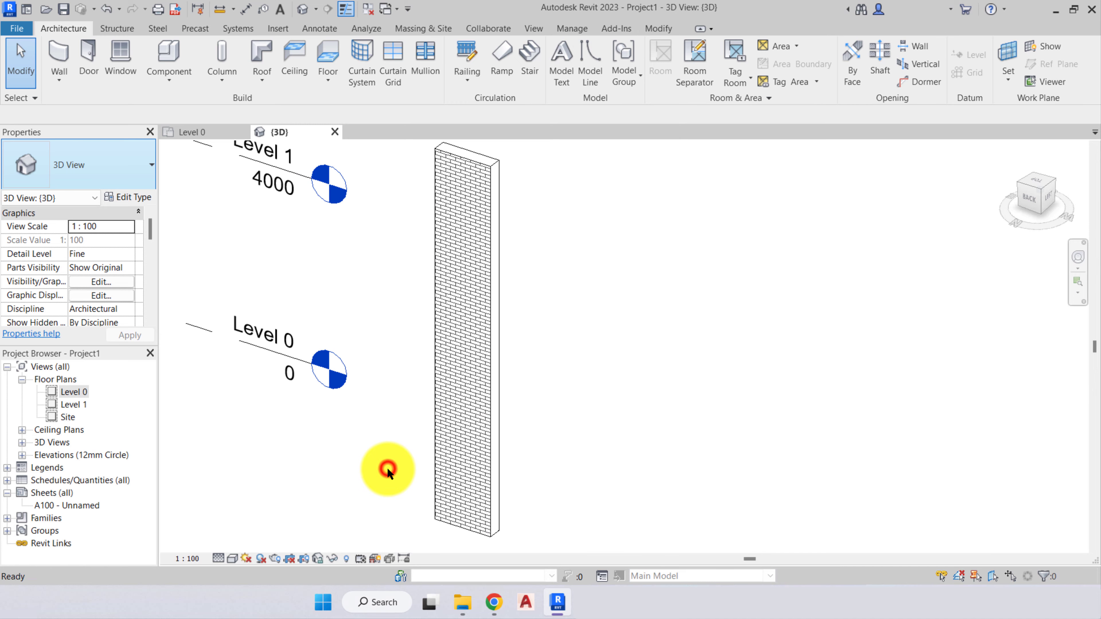
- Review the 3D view's sun path options and the Rendering dialog's settings without rendering
{"action": "scroll", "coordinate": [389, 467], "scroll_direction": "down", "scroll_amount": 2}
{"action": "mouse_move", "coordinate": [402, 461]}
{"action": "middle_mouse_down"}
{"action": "mouse_move", "coordinate": [424, 436]}
{"action": "mouse_move", "coordinate": [414, 422]}
{"action": "middle_mouse_up"}
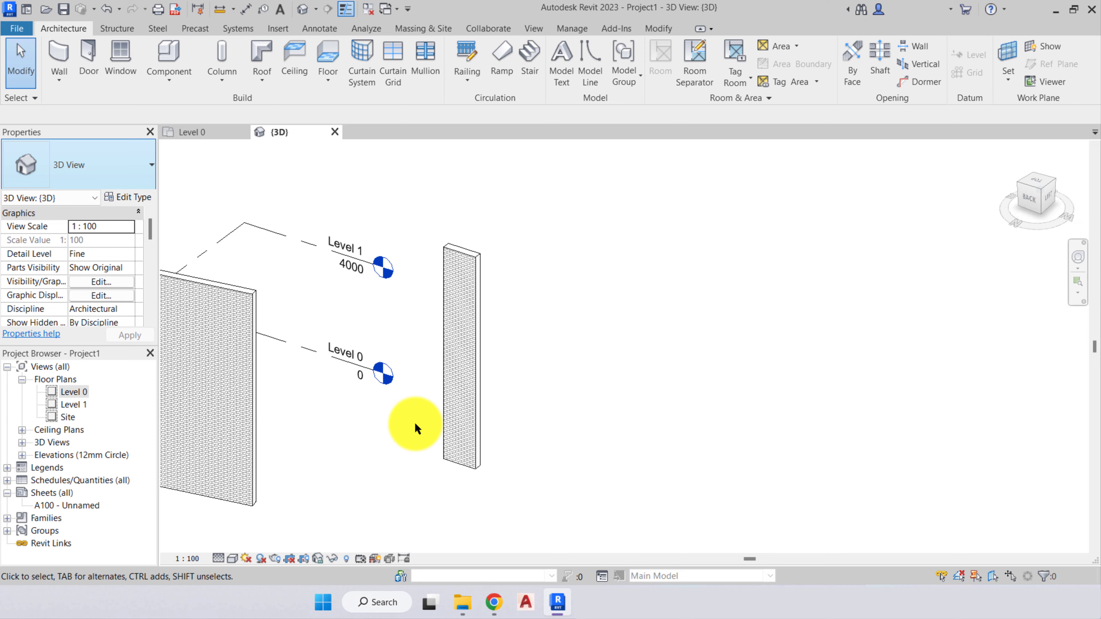
{"action": "middle_click_drag", "start_coordinate": [414, 422], "coordinate": [430, 472]}
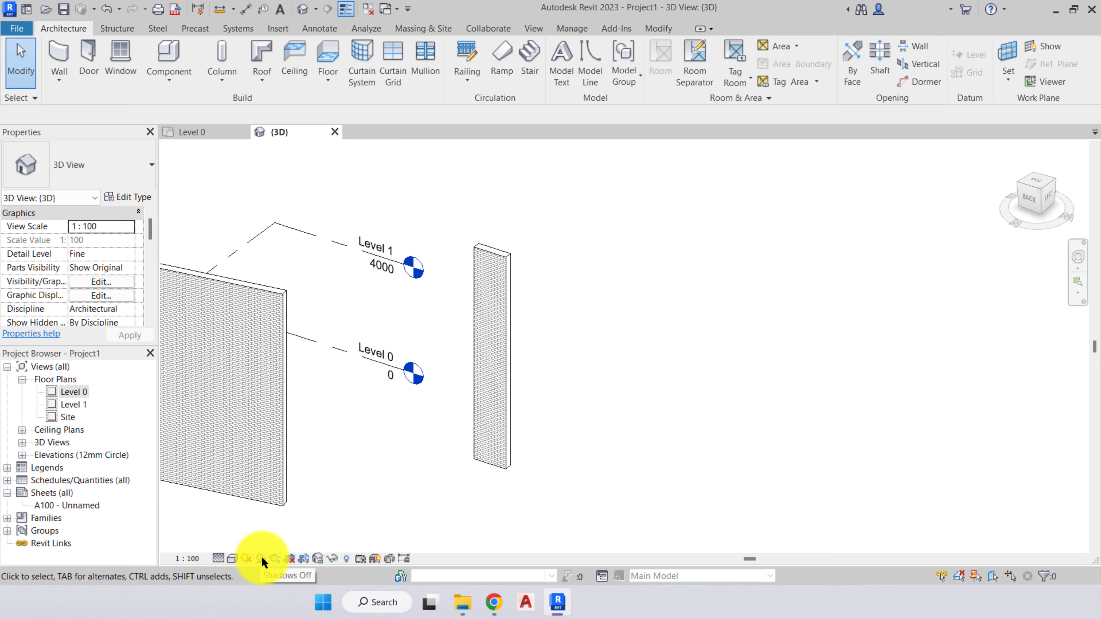
{"action": "left_click", "coordinate": [247, 558]}
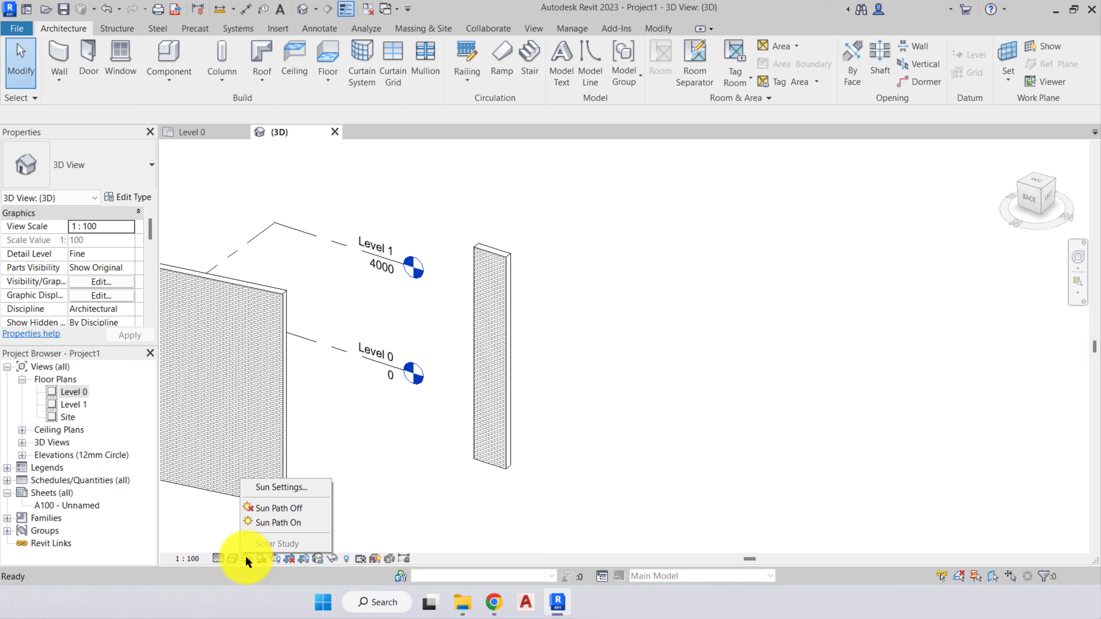
{"action": "left_click", "coordinate": [373, 476]}
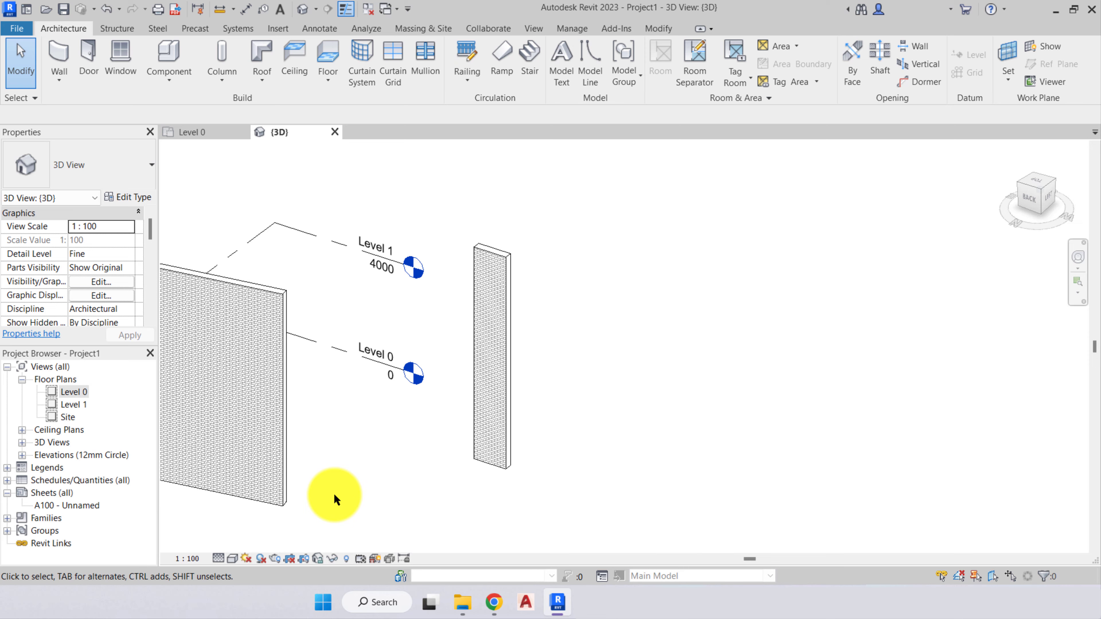
{"action": "left_click", "coordinate": [275, 560]}
{"action": "left_click", "coordinate": [33, 299]}
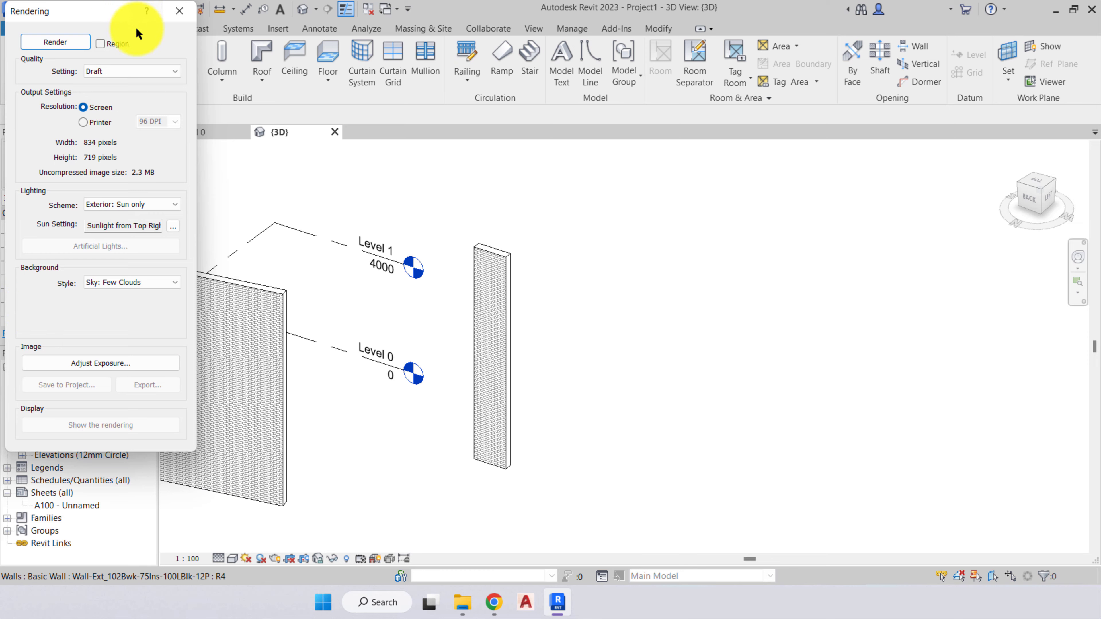
{"action": "left_click", "coordinate": [186, 13]}
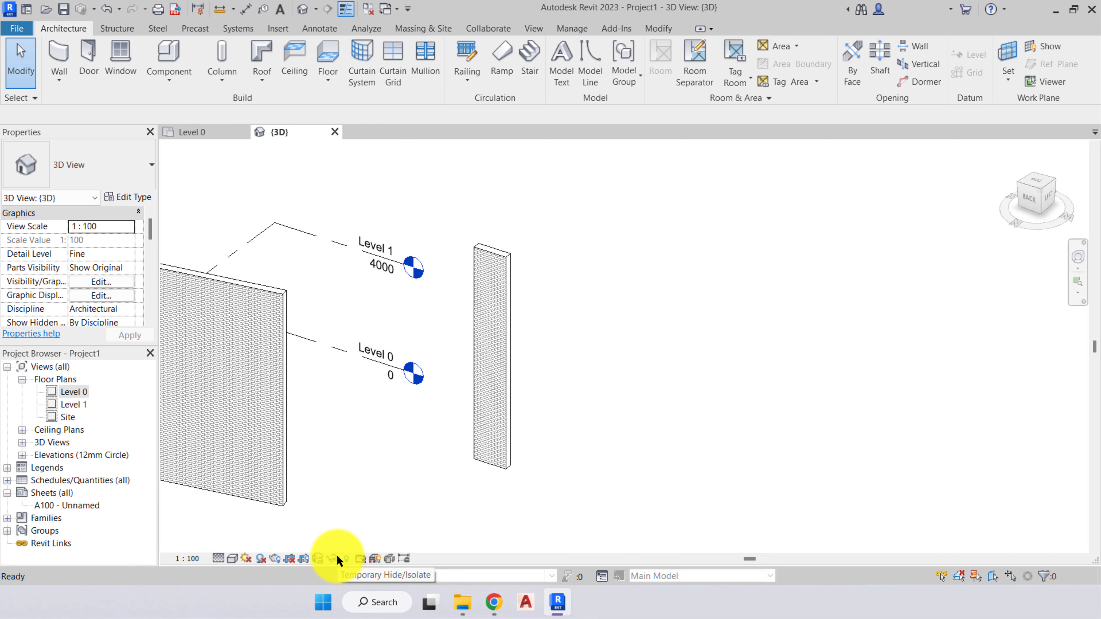
- Temporarily isolate the short exterior wall as an element in the 3D view, and reset the temporary isolation
{"action": "left_click", "coordinate": [364, 502]}
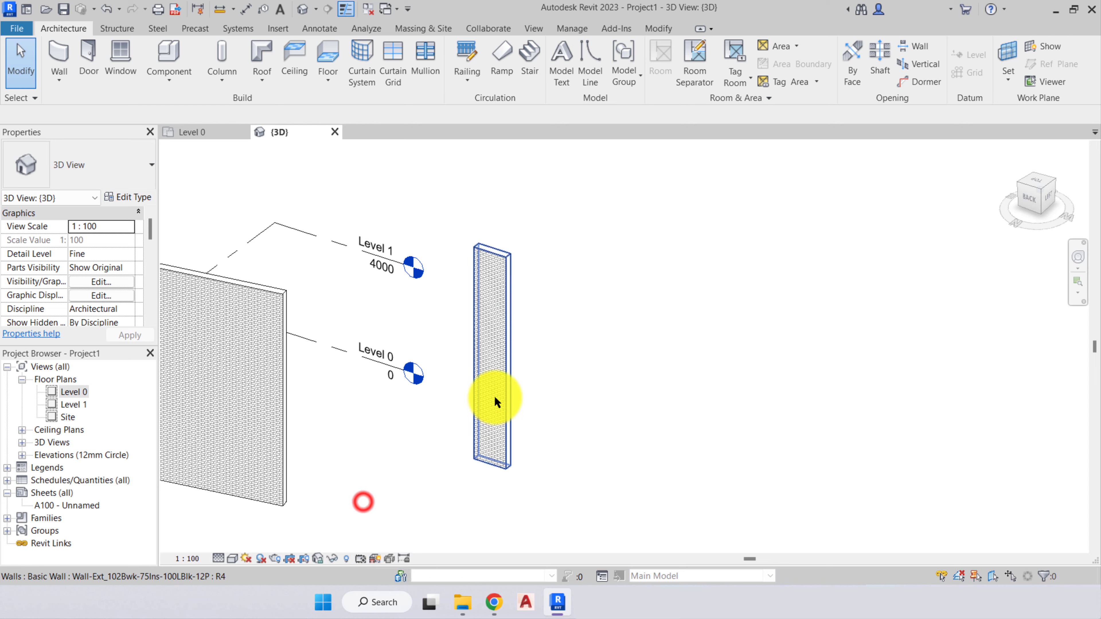
{"action": "left_click", "coordinate": [495, 396]}
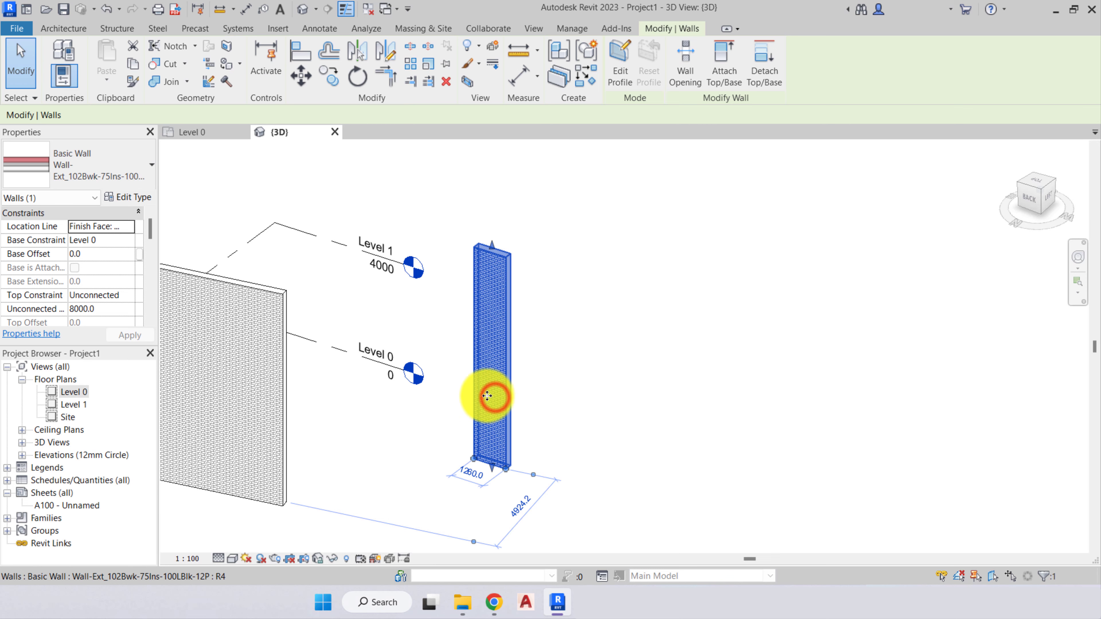
{"action": "left_click", "coordinate": [330, 558]}
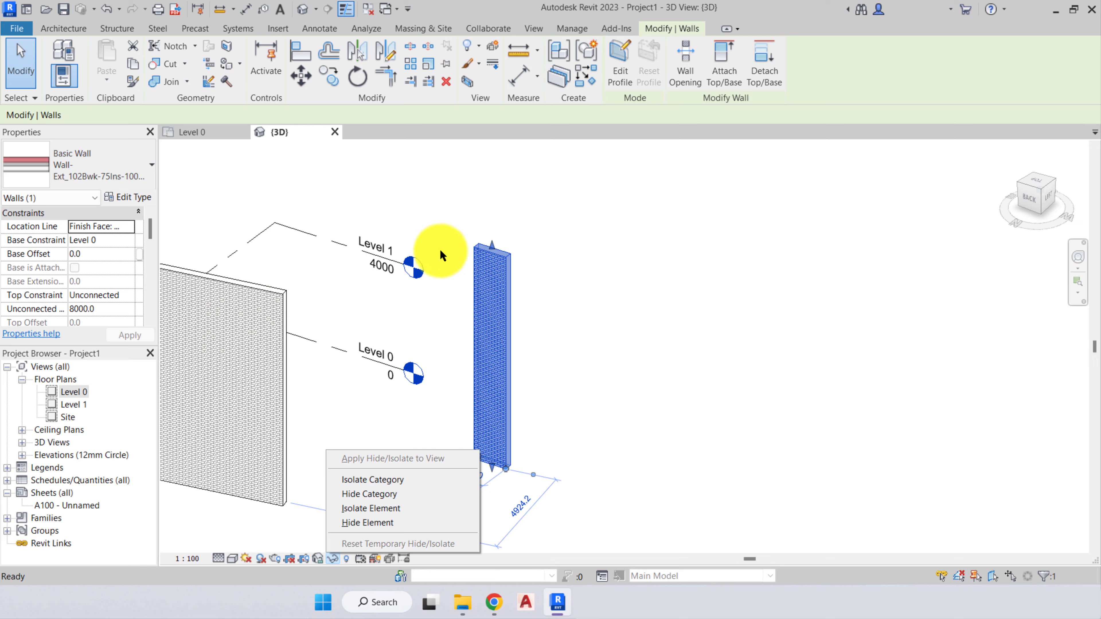
{"action": "left_click", "coordinate": [384, 509]}
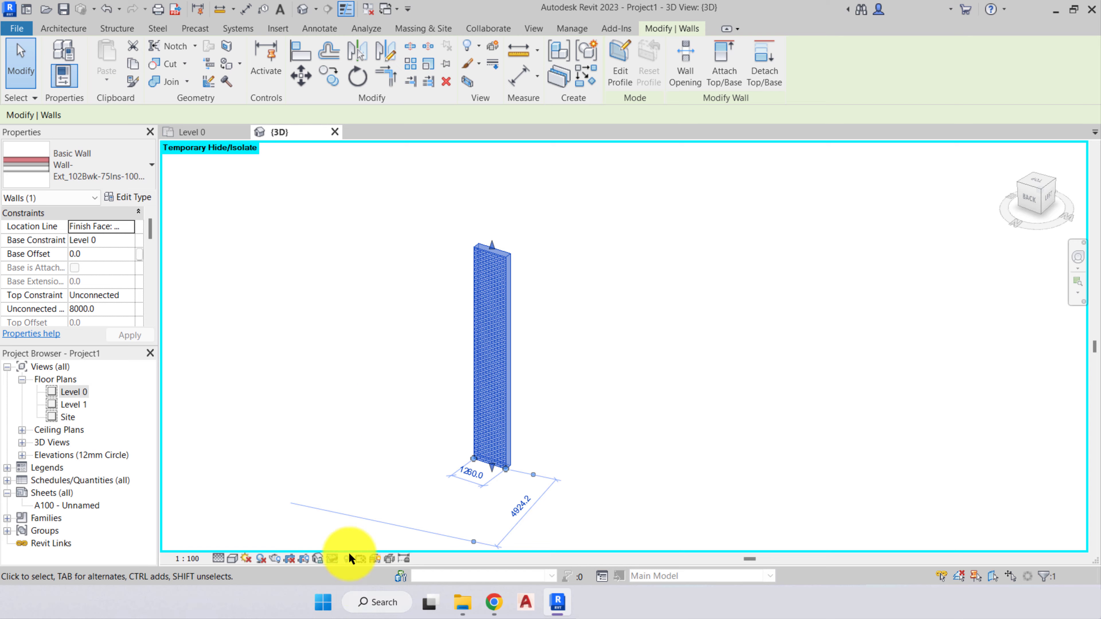
{"action": "left_click", "coordinate": [333, 559]}
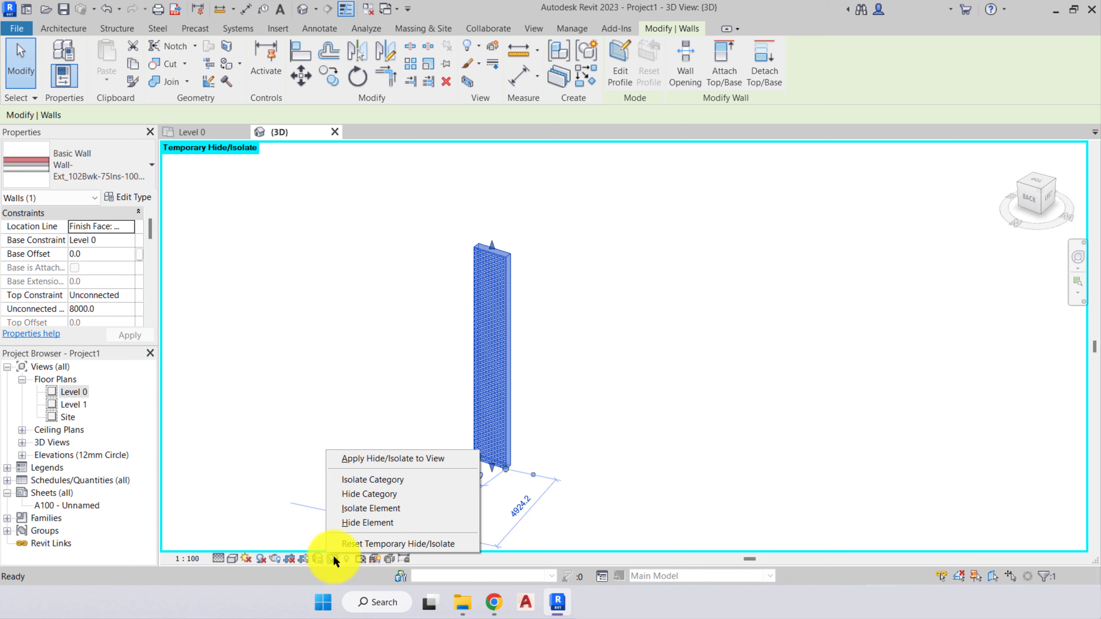
{"action": "left_click", "coordinate": [342, 545]}
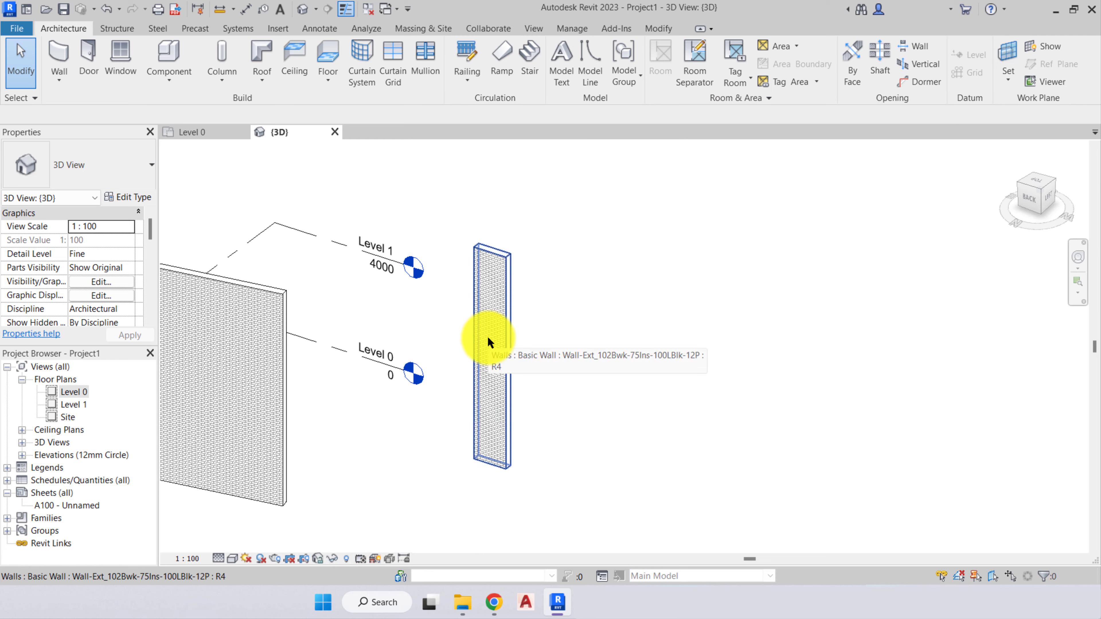
- Temporarily hide the short exterior wall as an element in the 3D view, and reset the temporary hiding
{"action": "left_click", "coordinate": [489, 343]}
{"action": "left_click", "coordinate": [338, 558]}
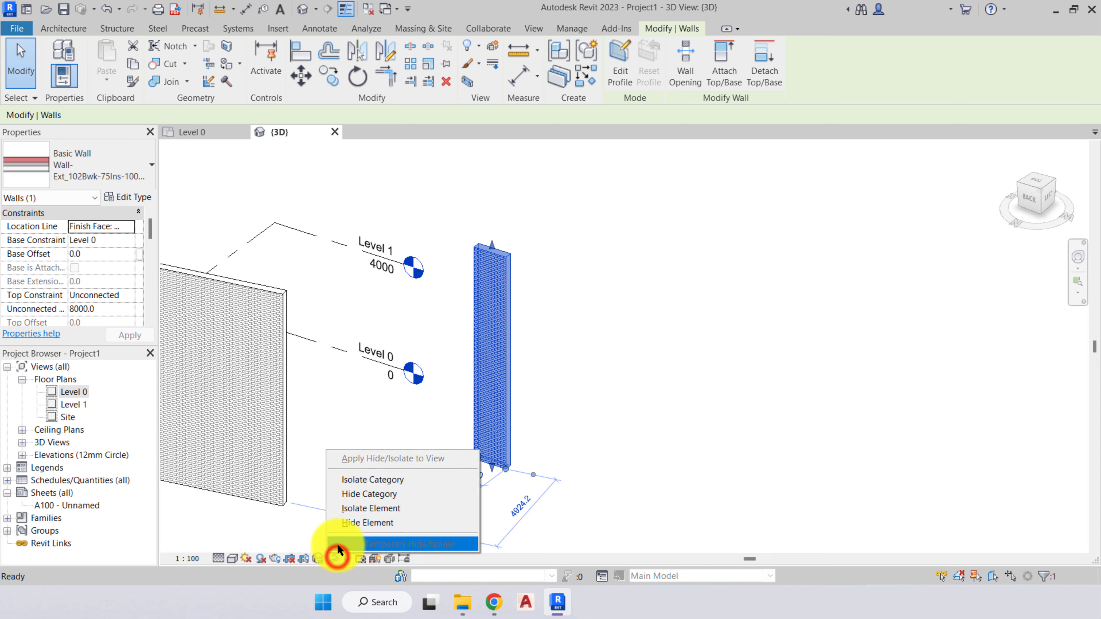
{"action": "left_click", "coordinate": [348, 523]}
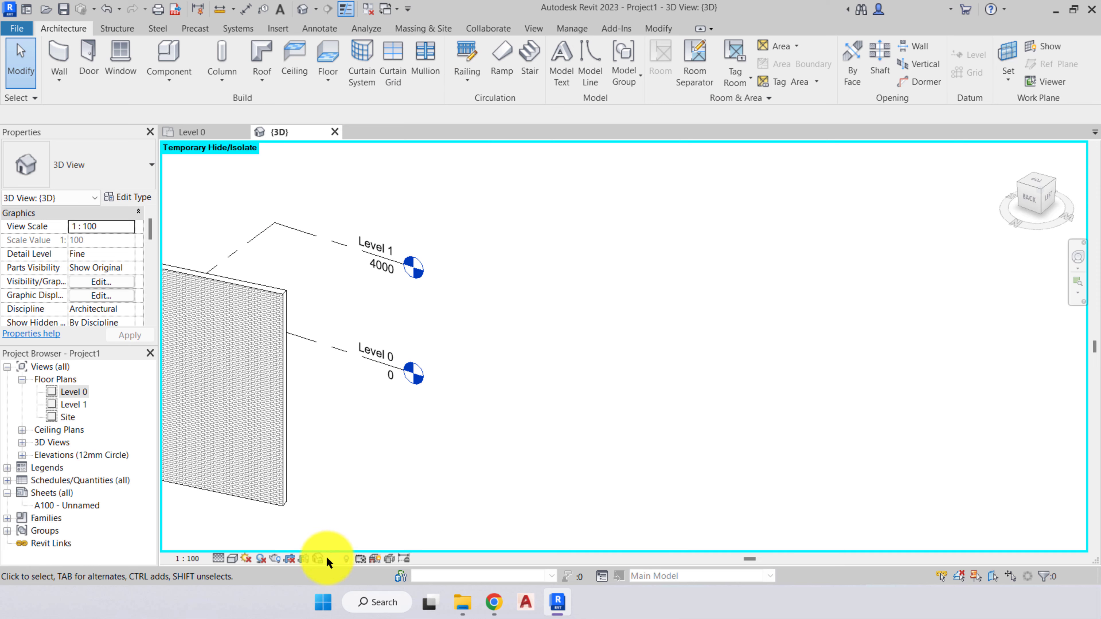
{"action": "left_click", "coordinate": [337, 558]}
{"action": "left_click", "coordinate": [356, 544]}
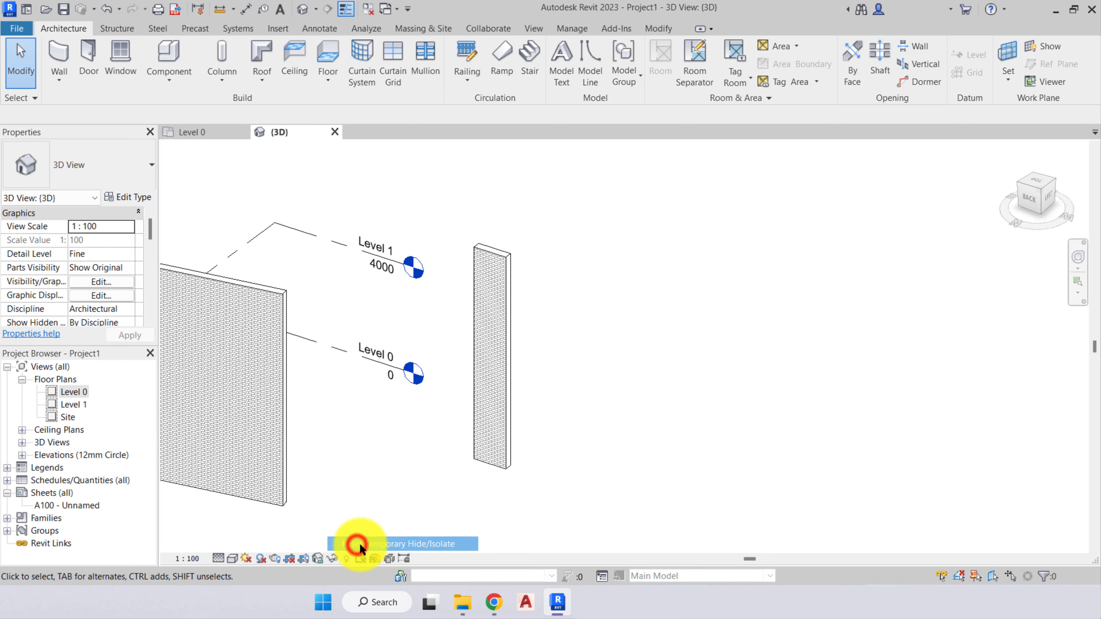
- Apply Hide Element to the short exterior wall again and review the temporary hide/isolate options without resetting
{"action": "left_click", "coordinate": [476, 428]}
{"action": "left_click", "coordinate": [331, 561]}
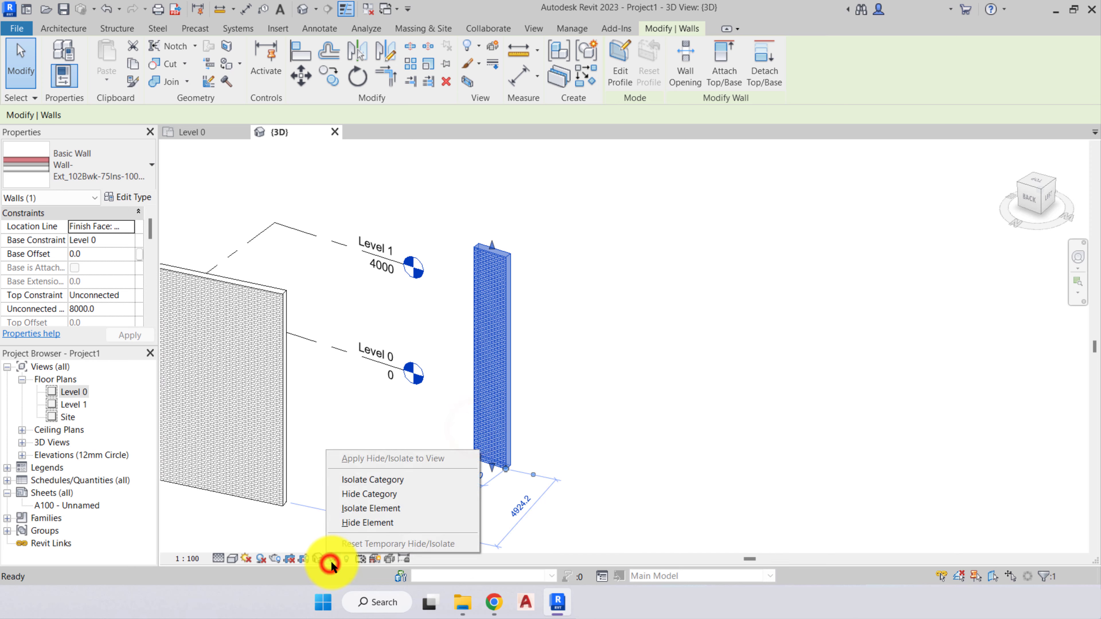
{"action": "left_click", "coordinate": [349, 523]}
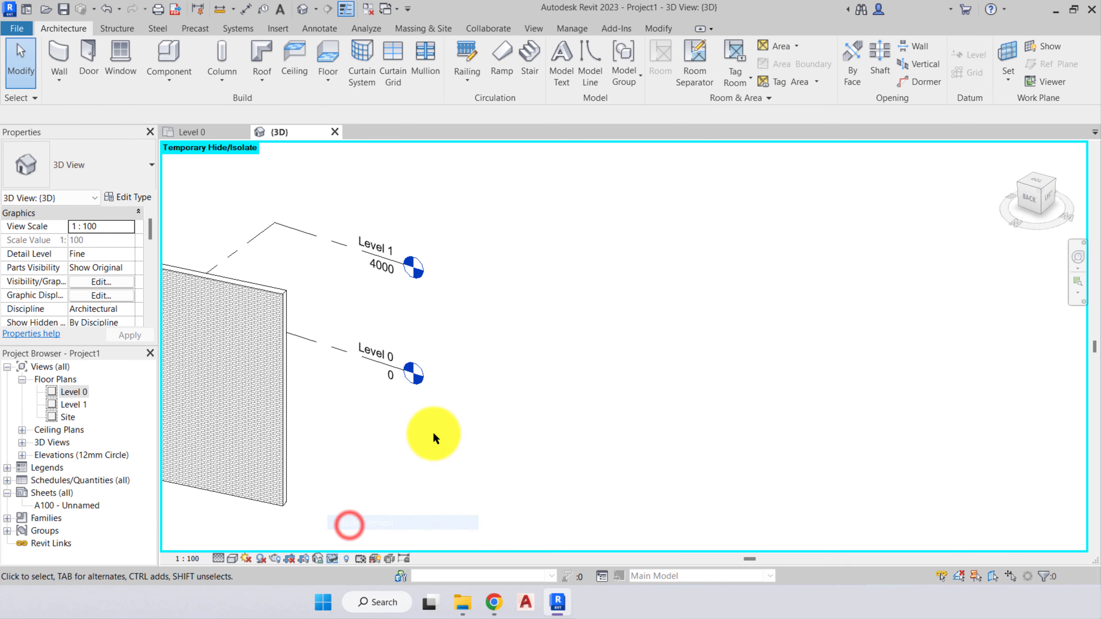
{"action": "left_click", "coordinate": [331, 558]}
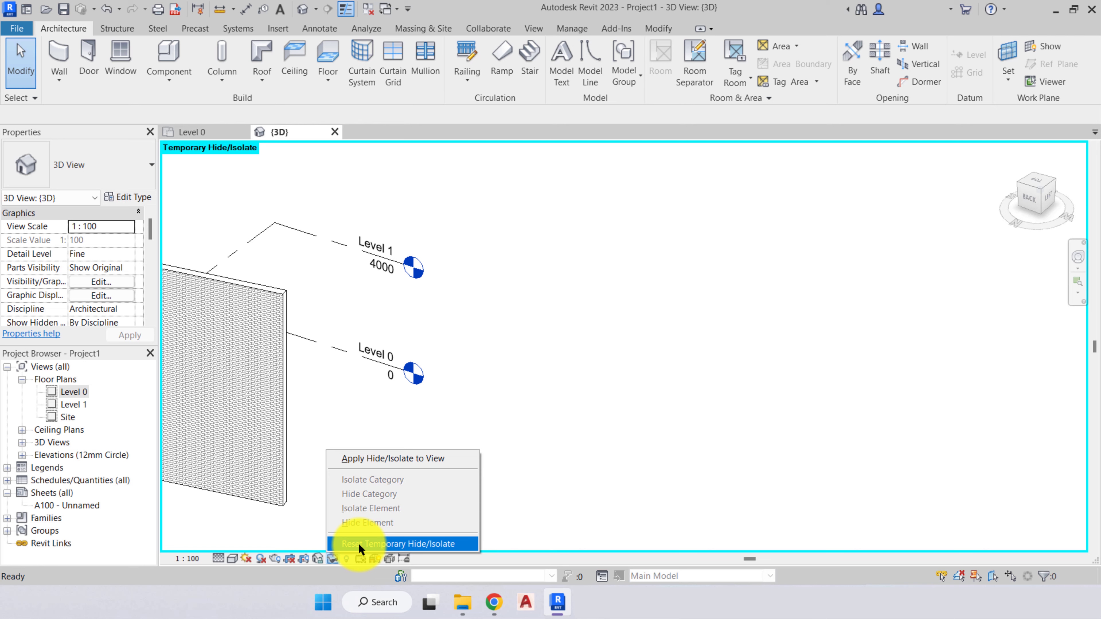
{"action": "left_click", "coordinate": [563, 447]}
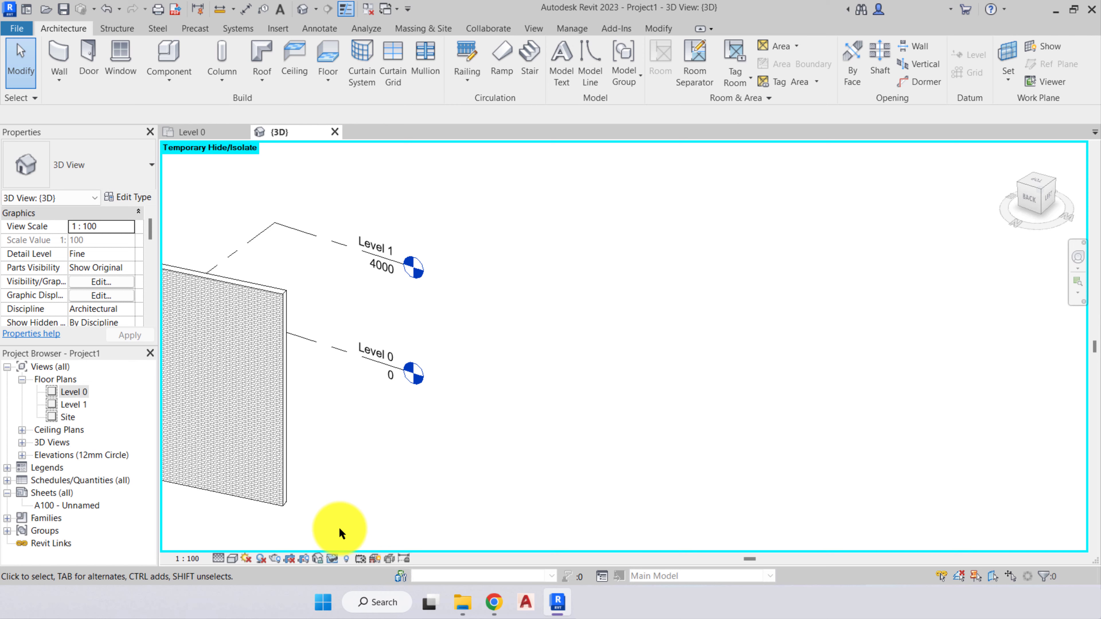
- Apply the short wall's temporary hiding permanently to the 3D view and turn on Reveal Hidden Elements mode
{"action": "left_click", "coordinate": [332, 557]}
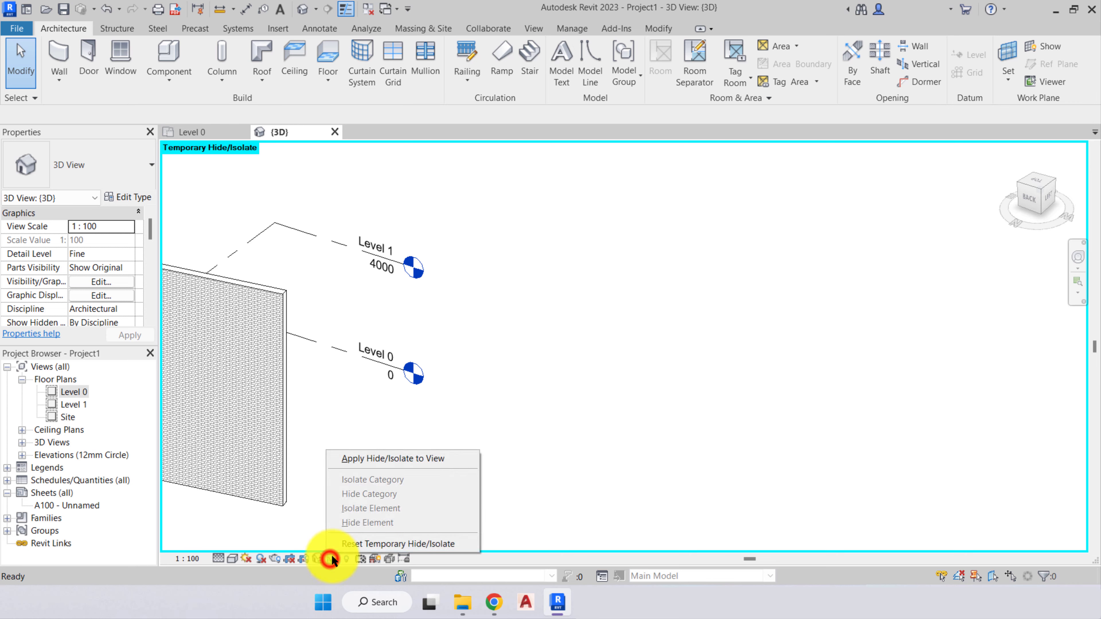
{"action": "left_click", "coordinate": [361, 463]}
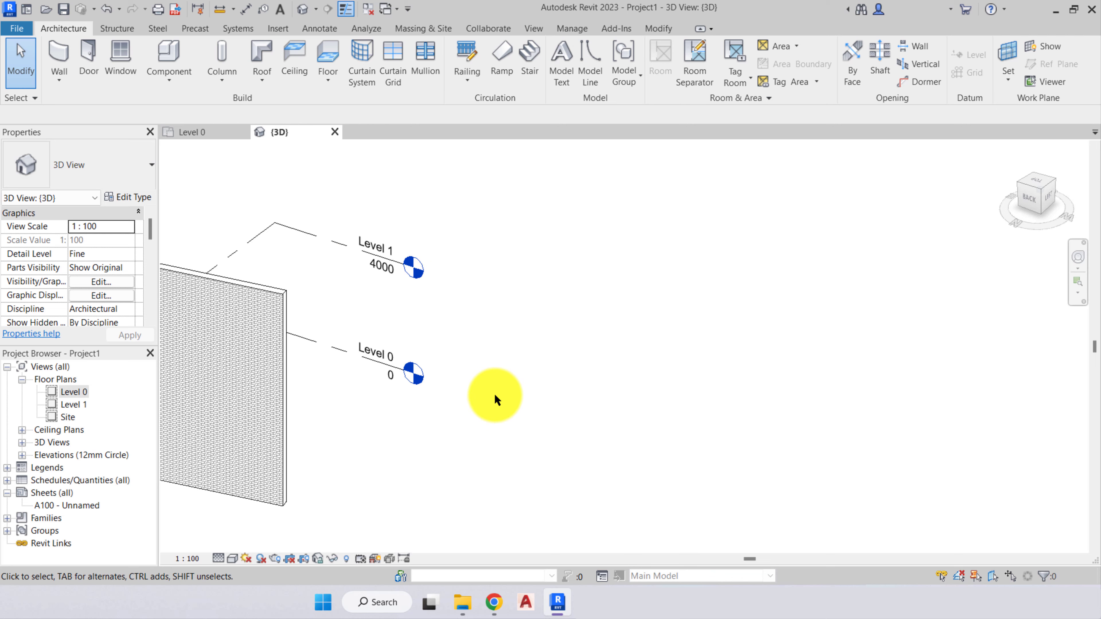
{"action": "left_click", "coordinate": [345, 560]}
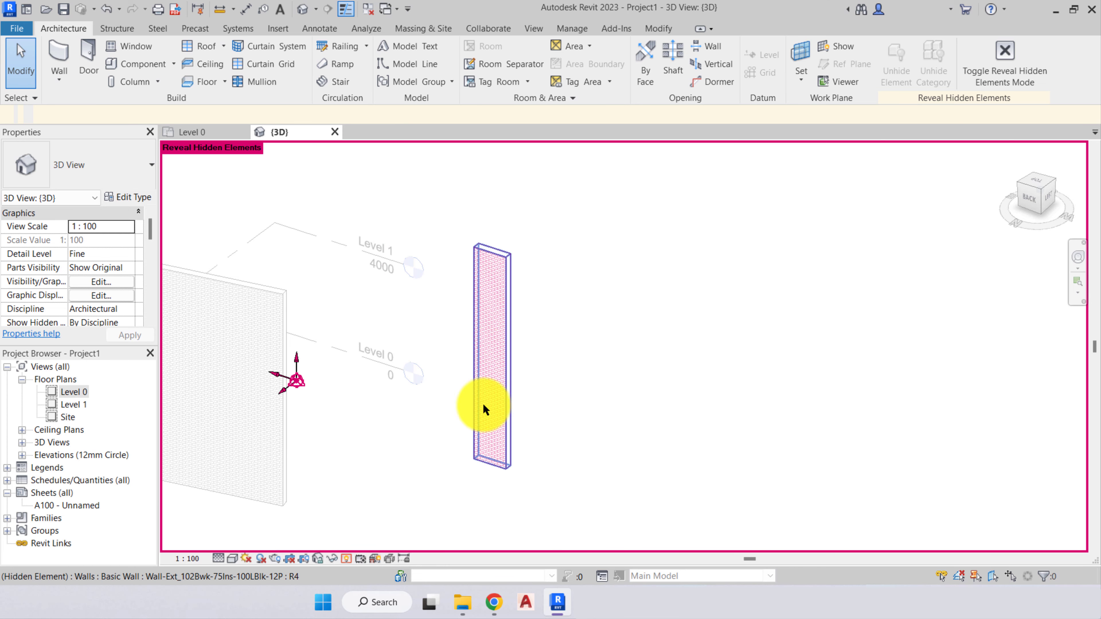
- Unhide the short exterior wall as an element and exit Reveal Hidden Elements mode
{"action": "left_click", "coordinate": [484, 354]}
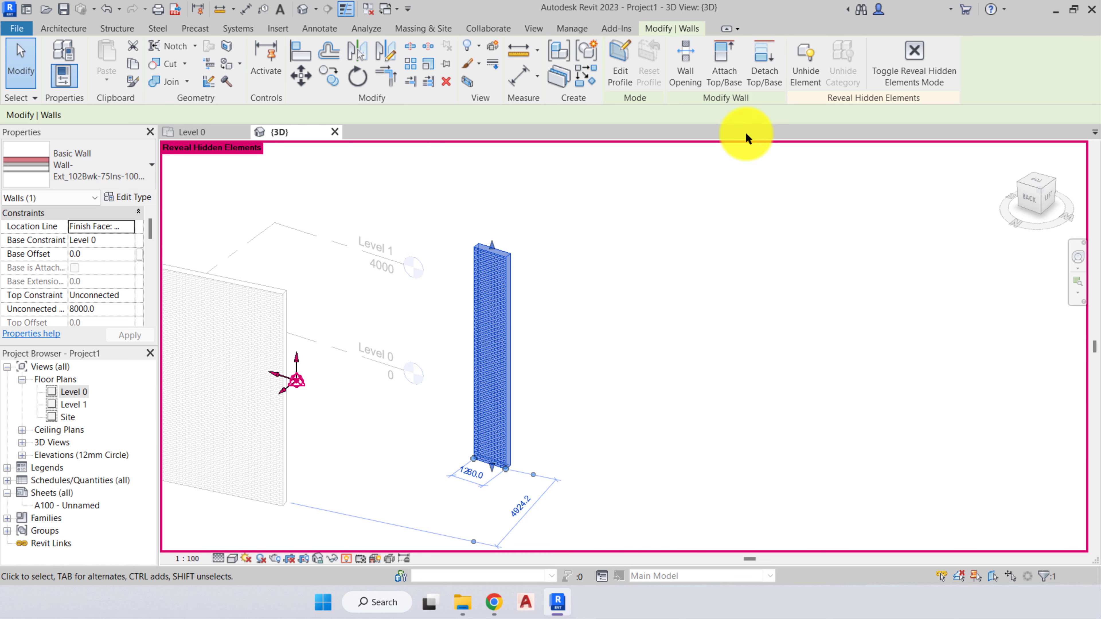
{"action": "left_click", "coordinate": [804, 73]}
{"action": "left_click", "coordinate": [659, 270]}
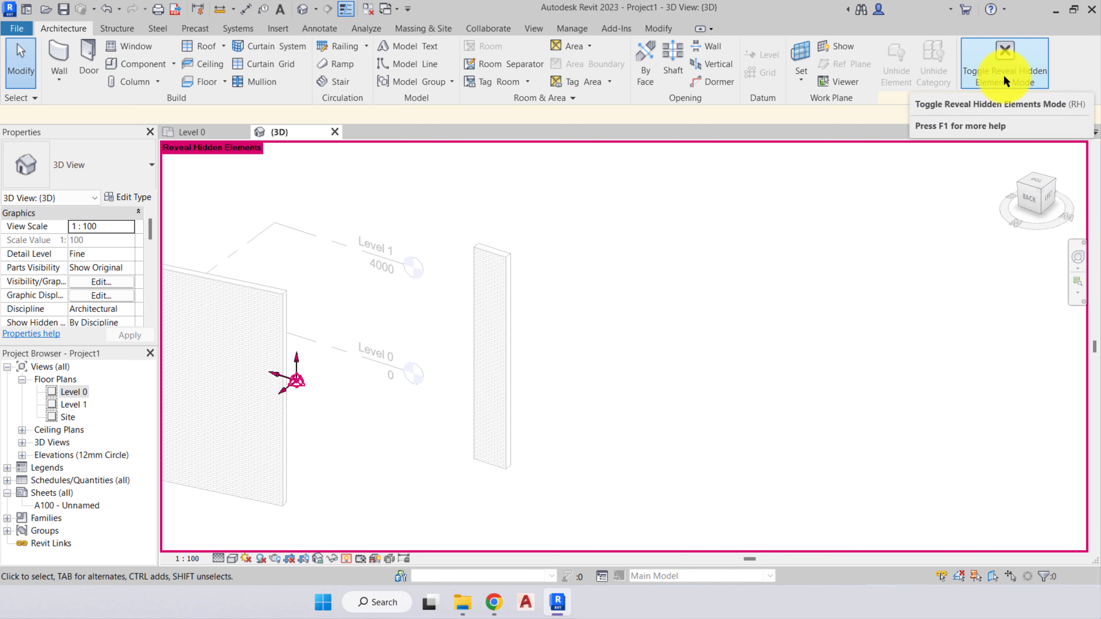
{"action": "left_click", "coordinate": [1002, 52]}
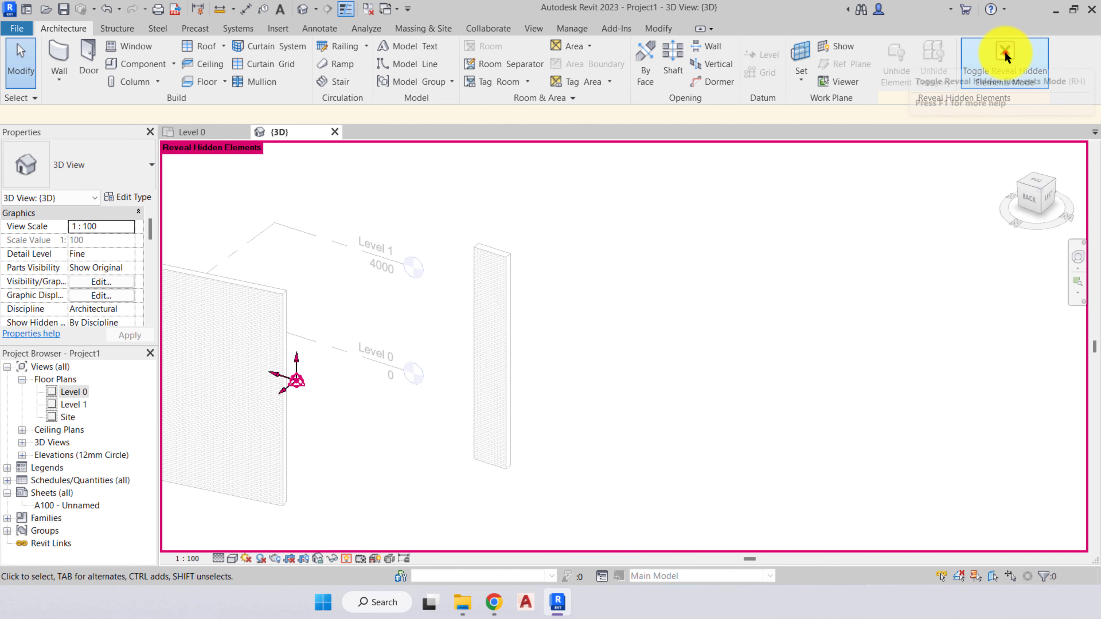
{"action": "left_click", "coordinate": [694, 370]}
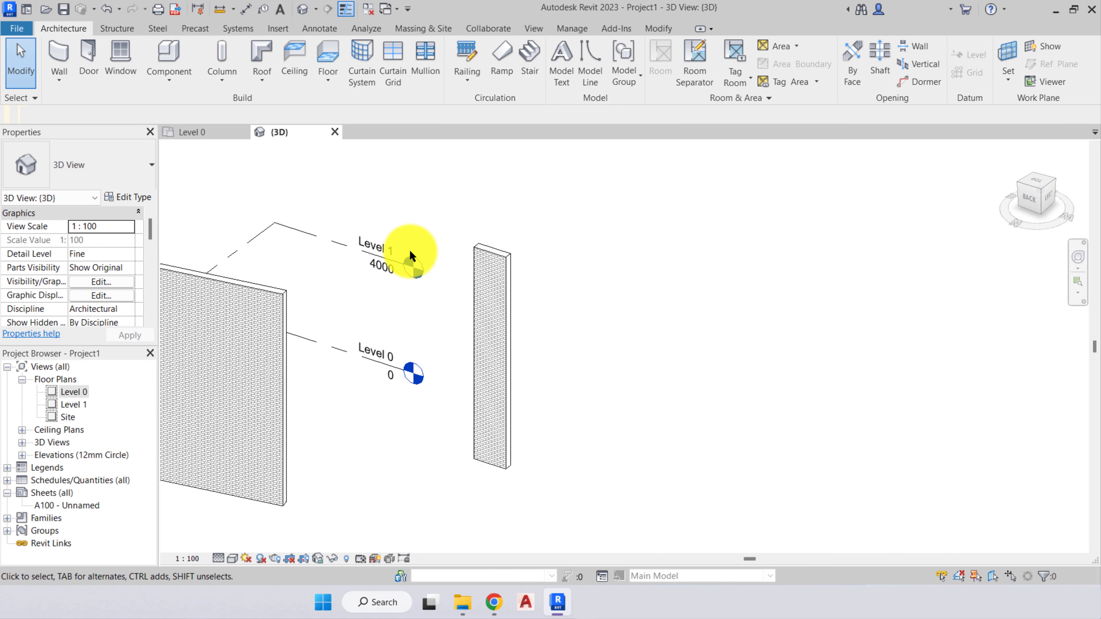
- Review the selection toggles for links, pinned elements and selection by face, switching Select Links off and back on
{"action": "mouse_move", "coordinate": [494, 484]}
{"action": "middle_mouse_down"}
{"action": "mouse_move", "coordinate": [630, 468]}
{"action": "mouse_move", "coordinate": [523, 462]}
{"action": "middle_mouse_up"}
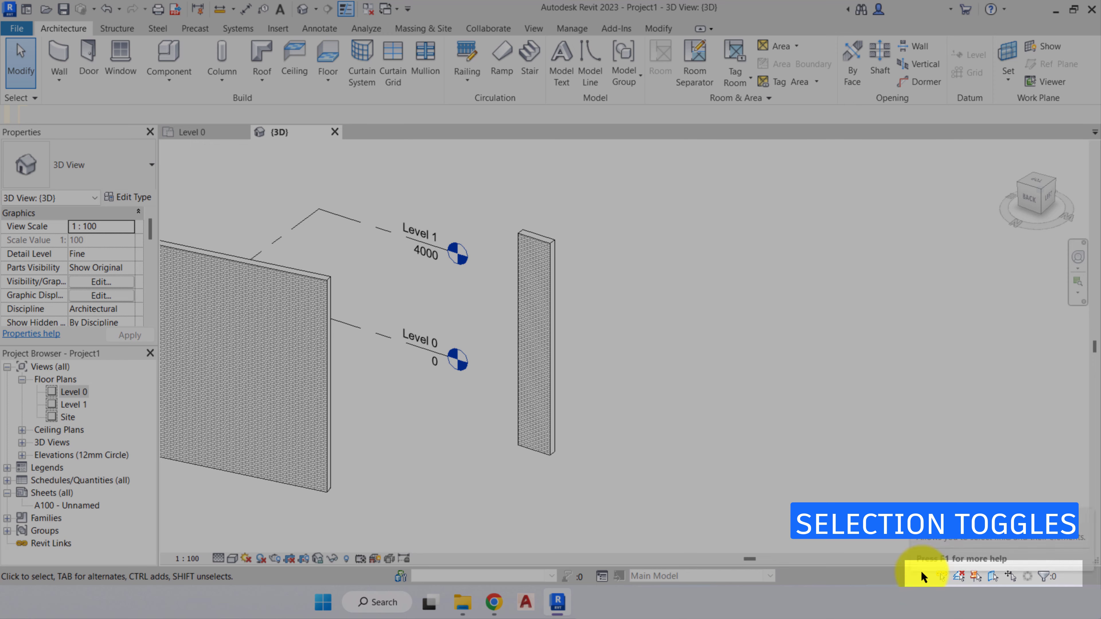
{"action": "left_click", "coordinate": [939, 575]}
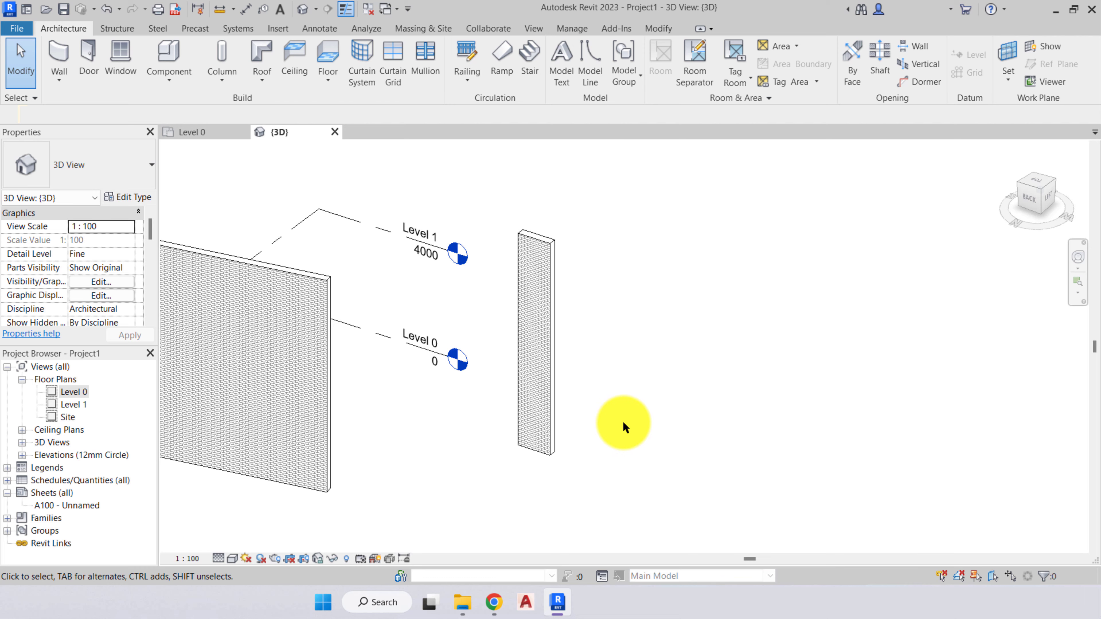
{"action": "left_click", "coordinate": [760, 378]}
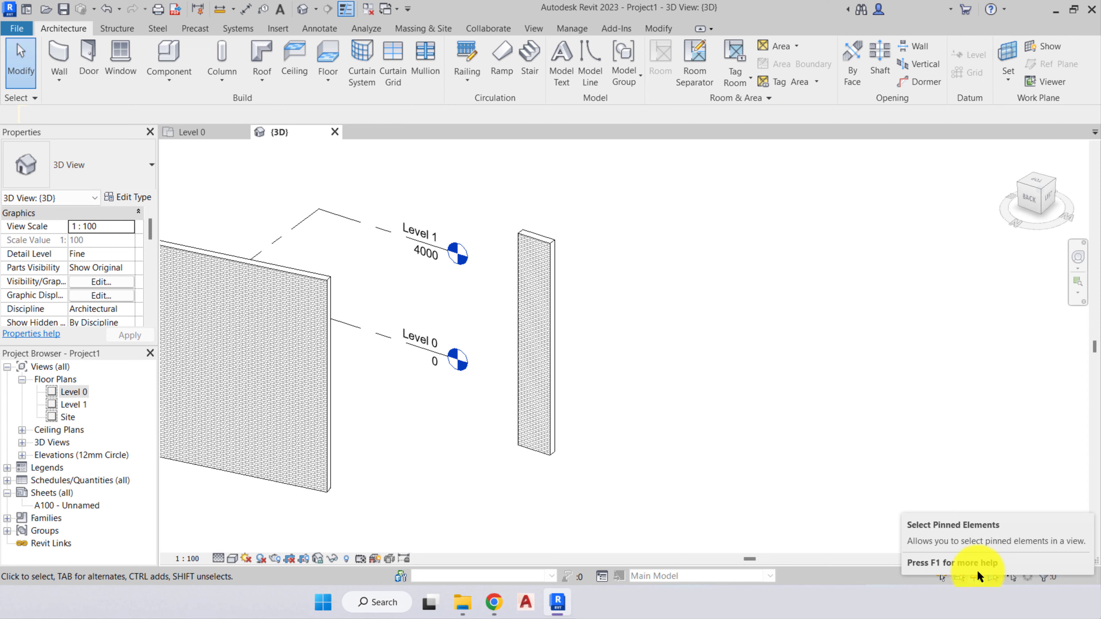
{"action": "left_click", "coordinate": [537, 338]}
{"action": "left_click", "coordinate": [627, 333]}
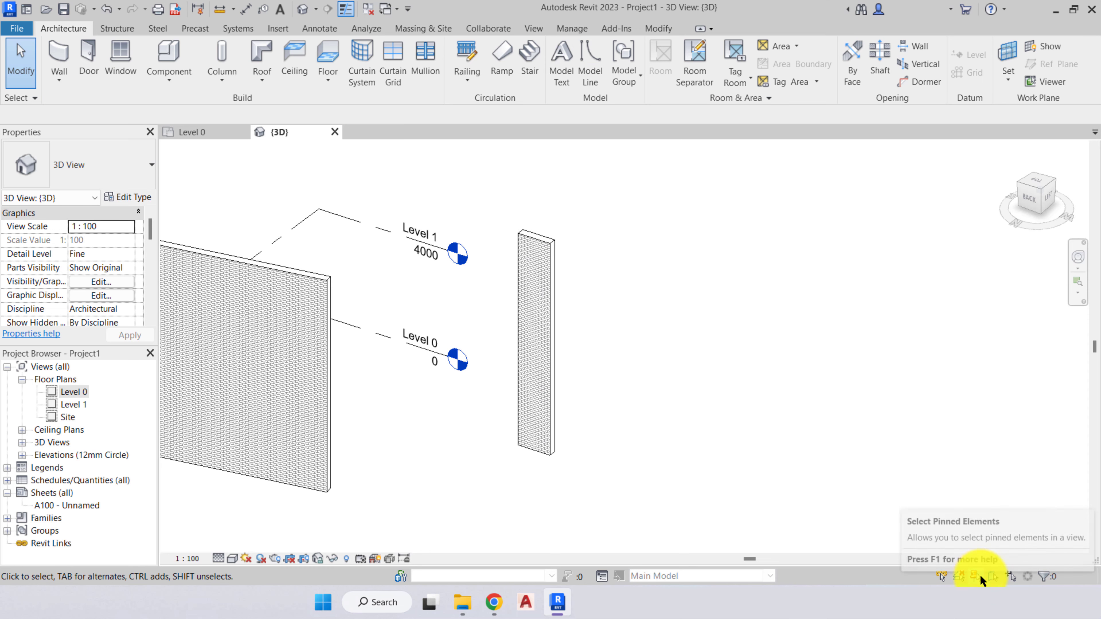
{"action": "left_click", "coordinate": [688, 393]}
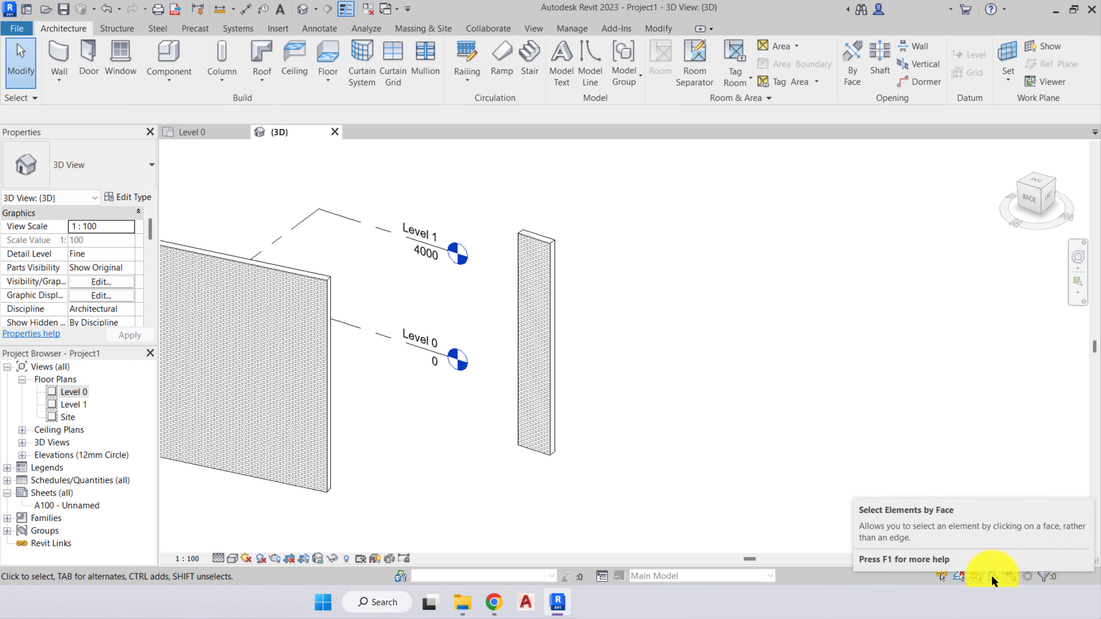
{"action": "left_click", "coordinate": [881, 441]}
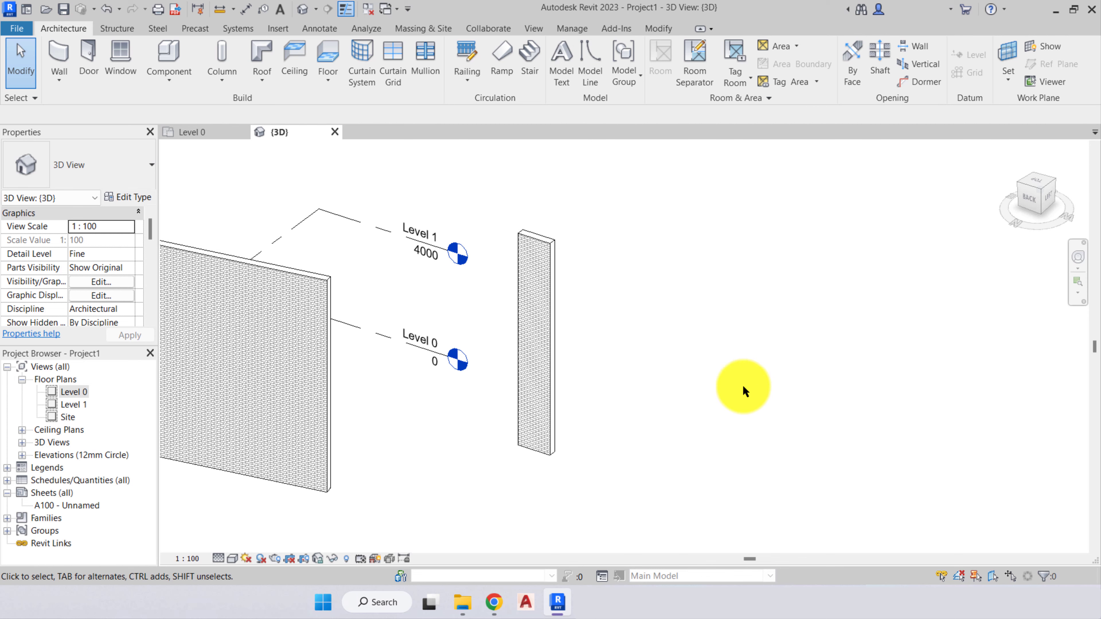
- Move the short wall to about 5900 mm from the long wall without preselecting it, and switch Drag Elements on Selection off and back on
{"action": "left_click", "coordinate": [956, 379]}
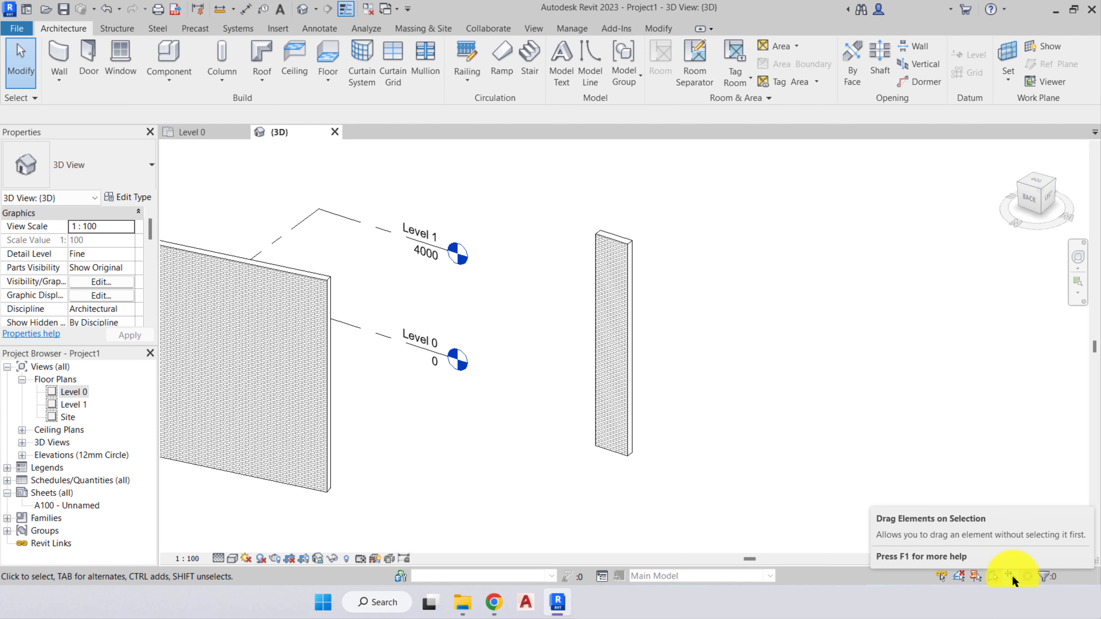
{"action": "left_click", "coordinate": [1008, 471]}
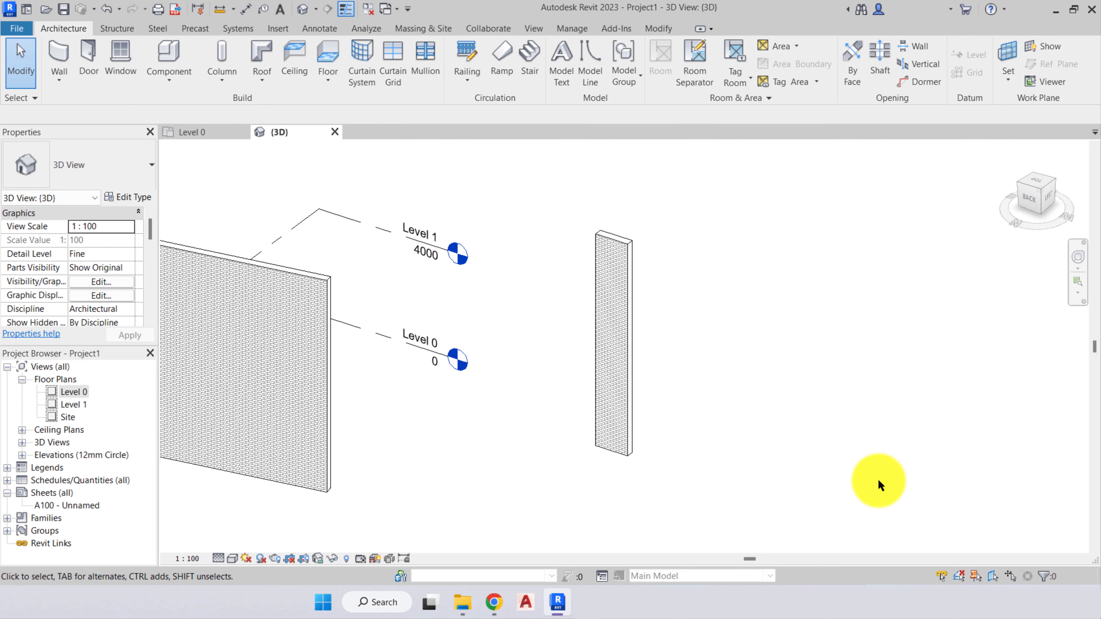
{"action": "left_click", "coordinate": [1008, 581]}
{"action": "left_click", "coordinate": [995, 435]}
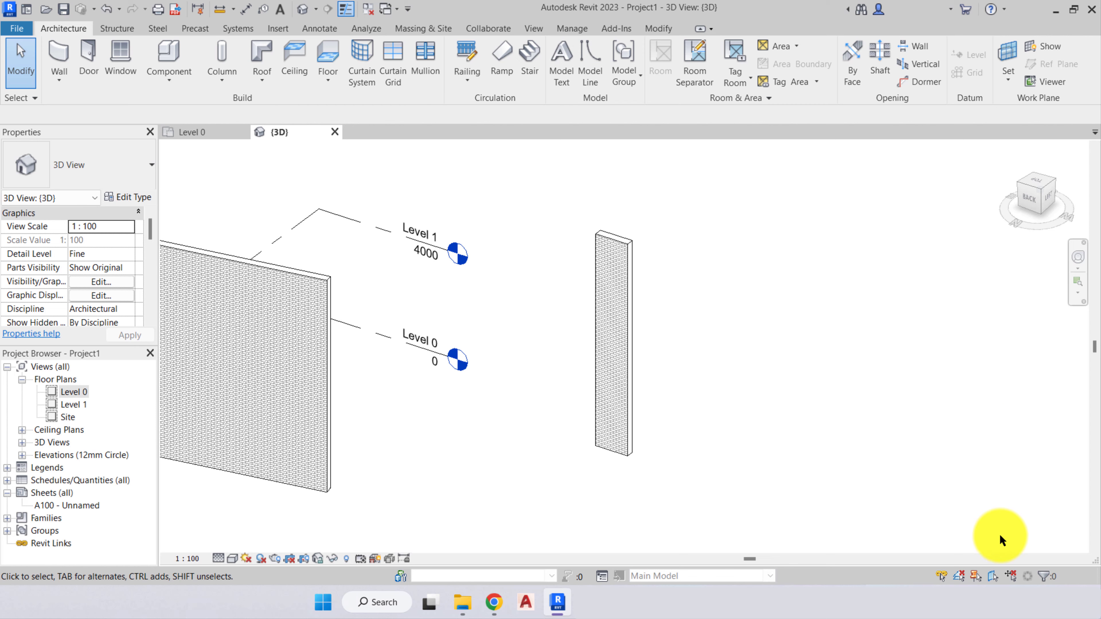
{"action": "left_click", "coordinate": [1012, 578]}
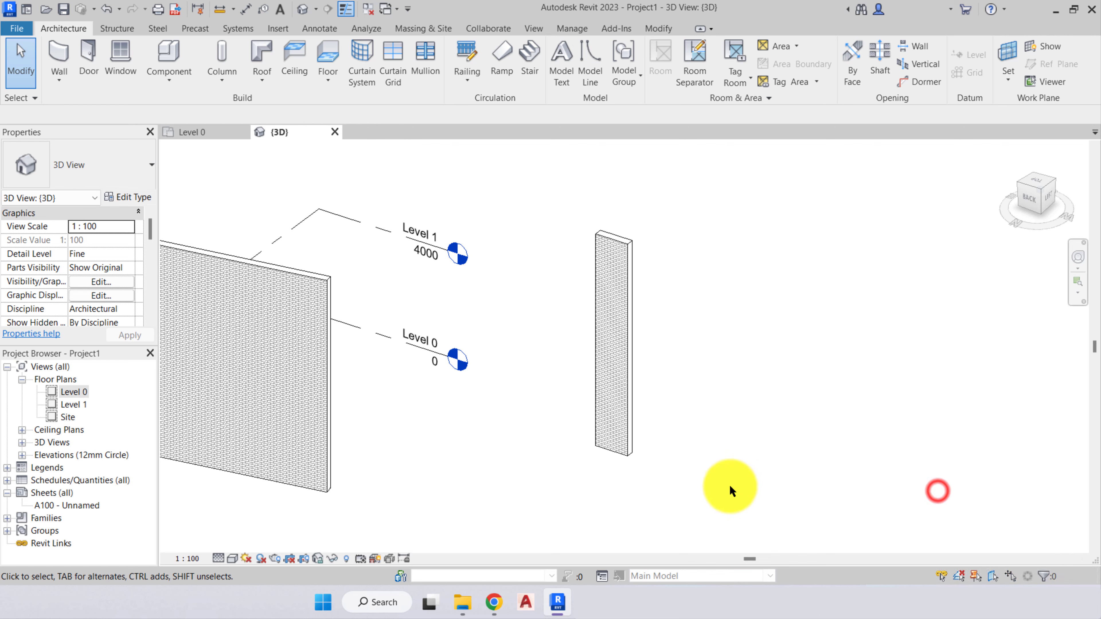
- Check the selection count with the short wall selected and with both walls and both levels selected, clearing each selection
{"action": "left_click", "coordinate": [616, 407]}
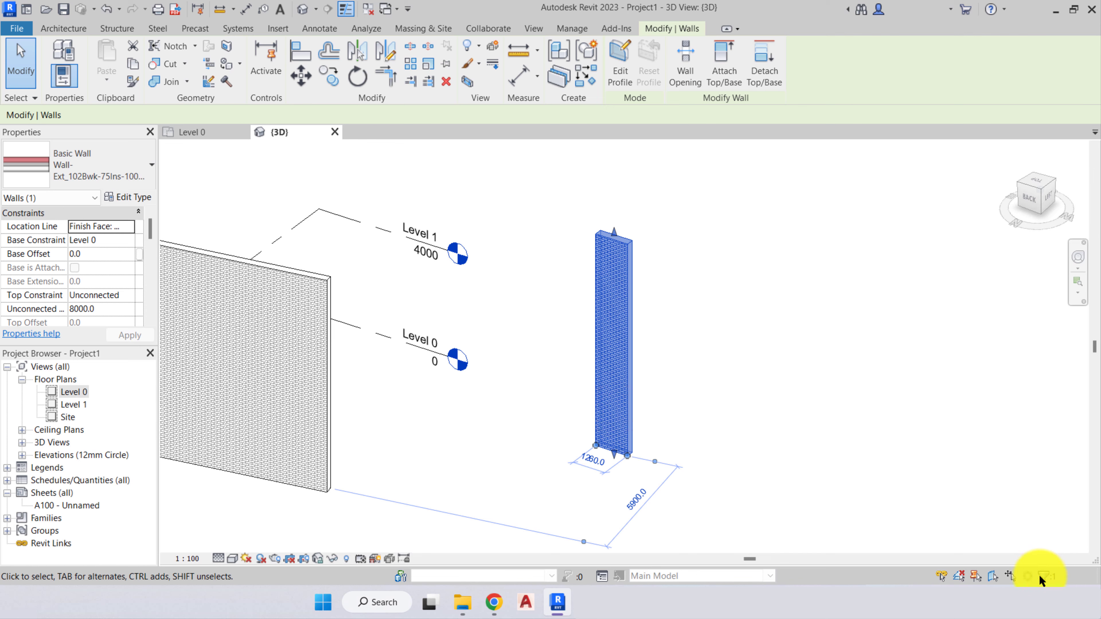
{"action": "left_click", "coordinate": [762, 451]}
{"action": "left_click_drag", "start_coordinate": [723, 477], "coordinate": [264, 198]}
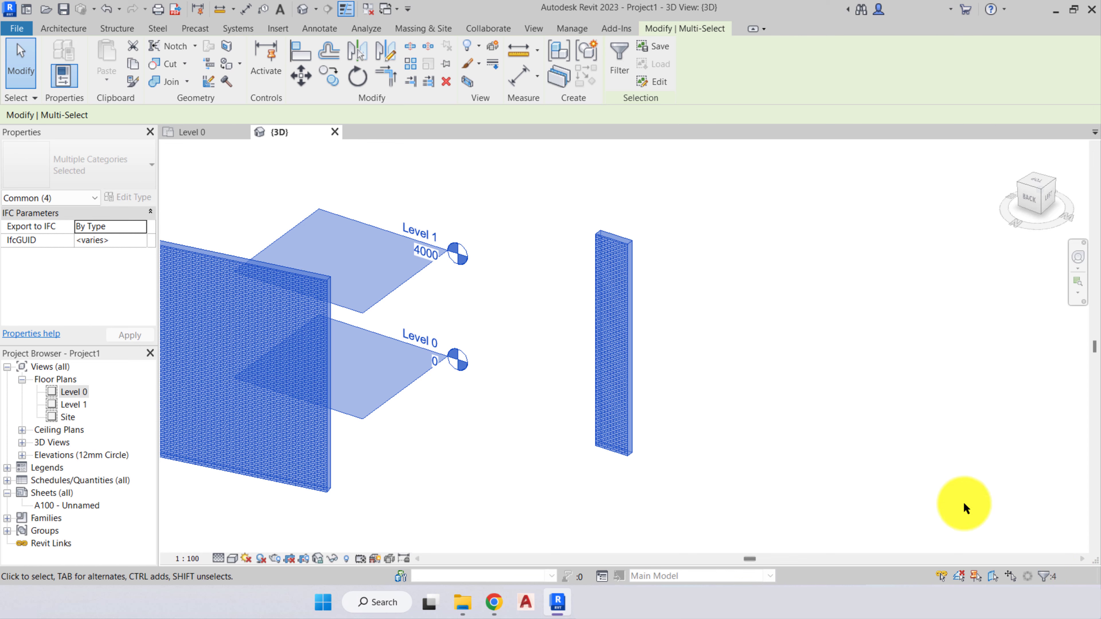
{"action": "left_click", "coordinate": [671, 332]}
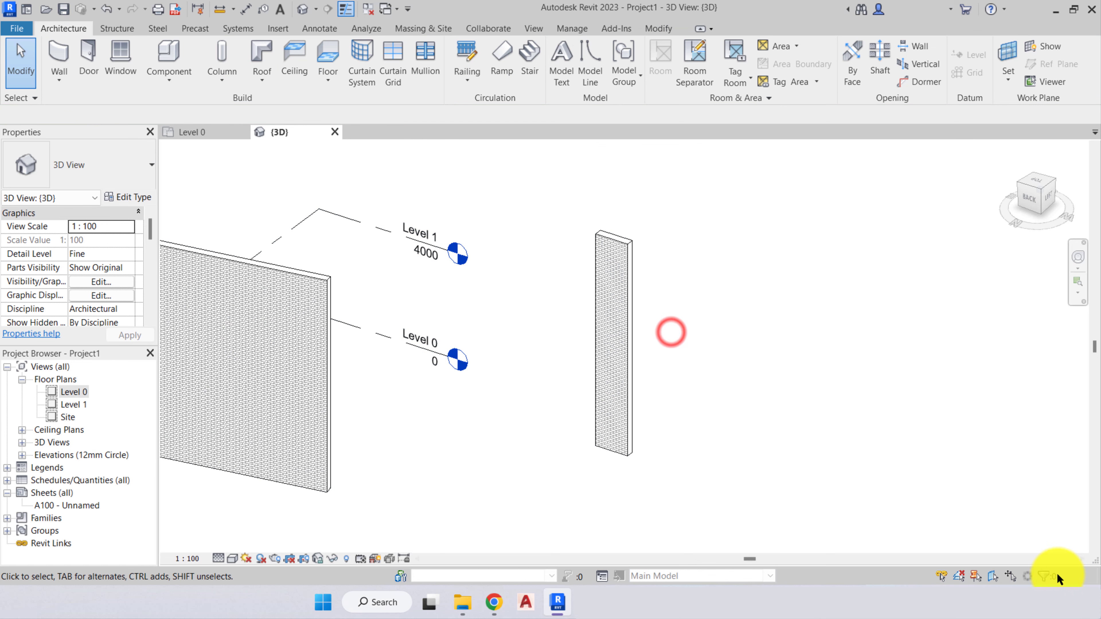
- Select both walls and both levels, filter out the Levels category to keep only Walls selected, and clear the selection
{"action": "left_click_drag", "start_coordinate": [720, 493], "coordinate": [230, 176]}
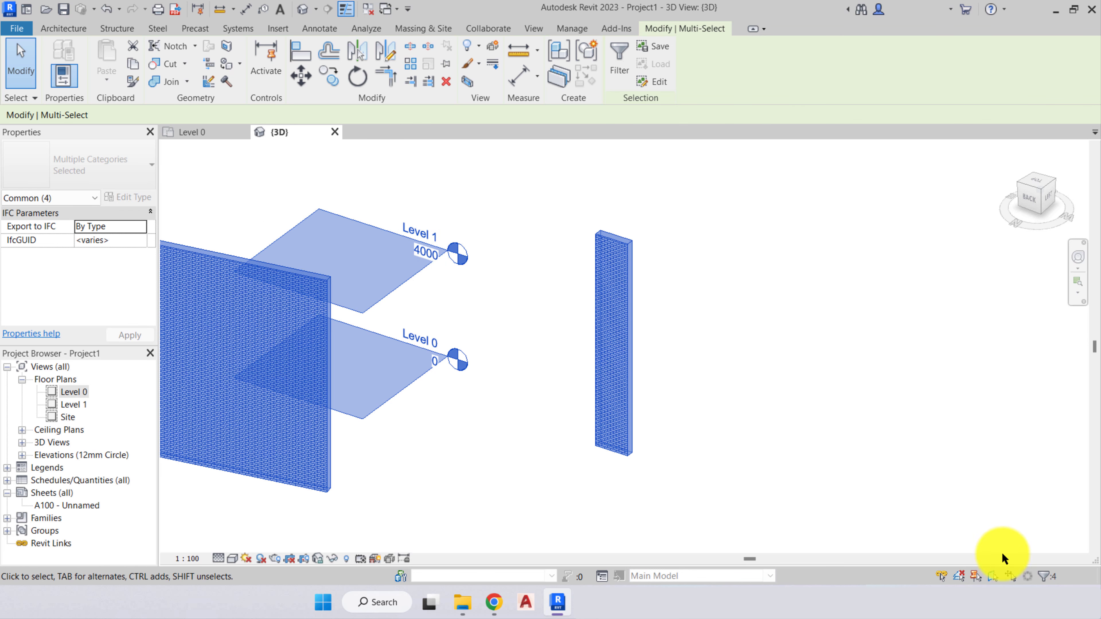
{"action": "left_click", "coordinate": [1043, 578]}
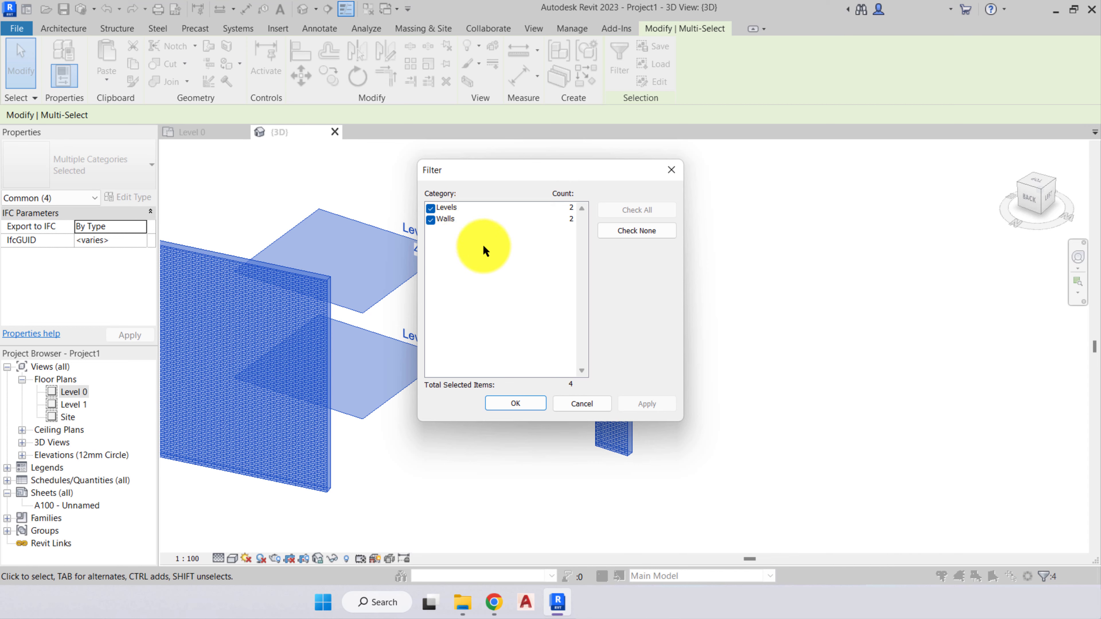
{"action": "left_click_drag", "start_coordinate": [479, 164], "coordinate": [768, 165]}
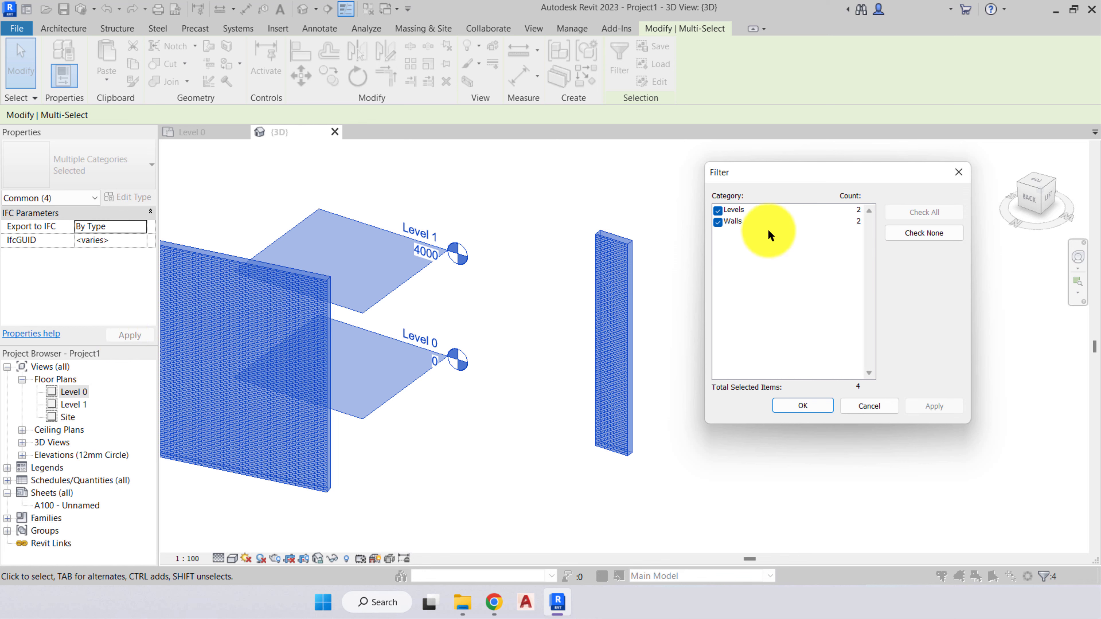
{"action": "left_click", "coordinate": [718, 210]}
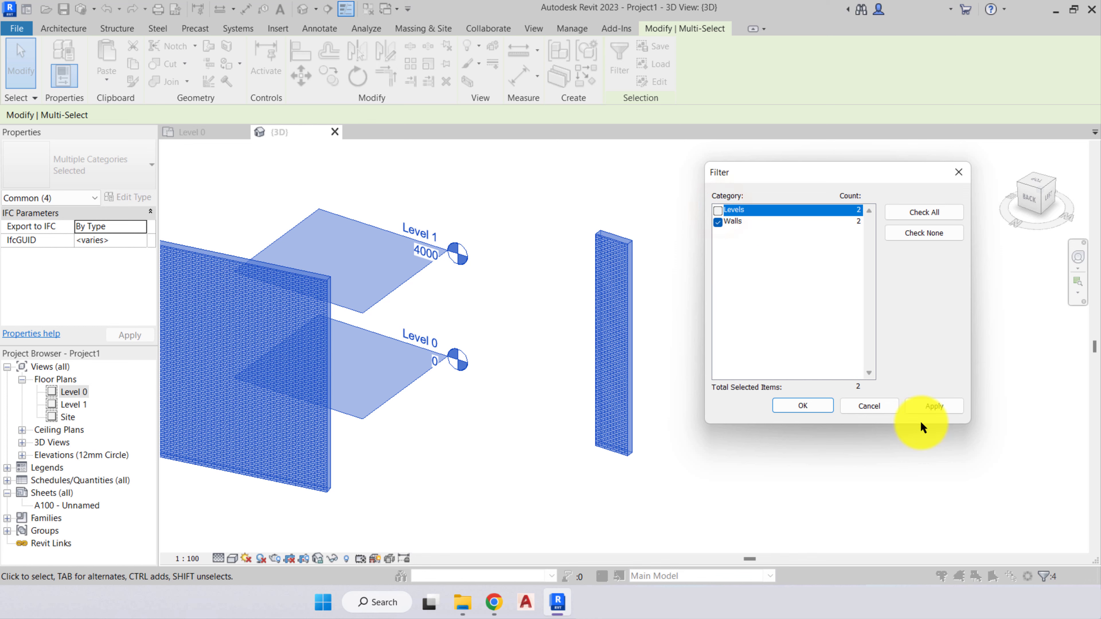
{"action": "left_click", "coordinate": [934, 406]}
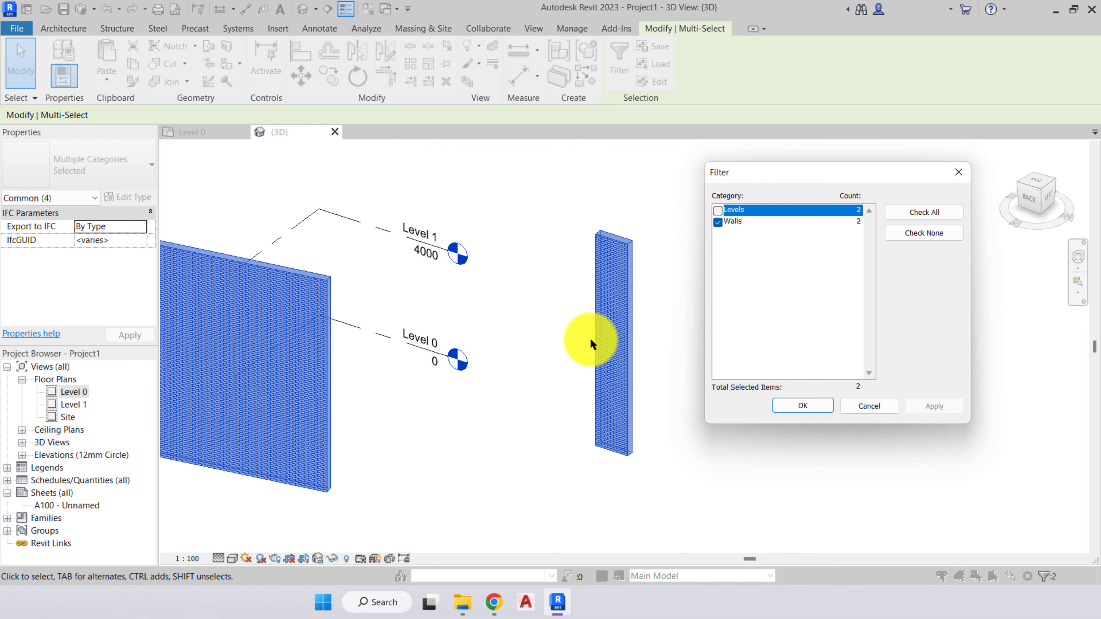
{"action": "left_click", "coordinate": [797, 407]}
{"action": "key", "text": "Escape"}
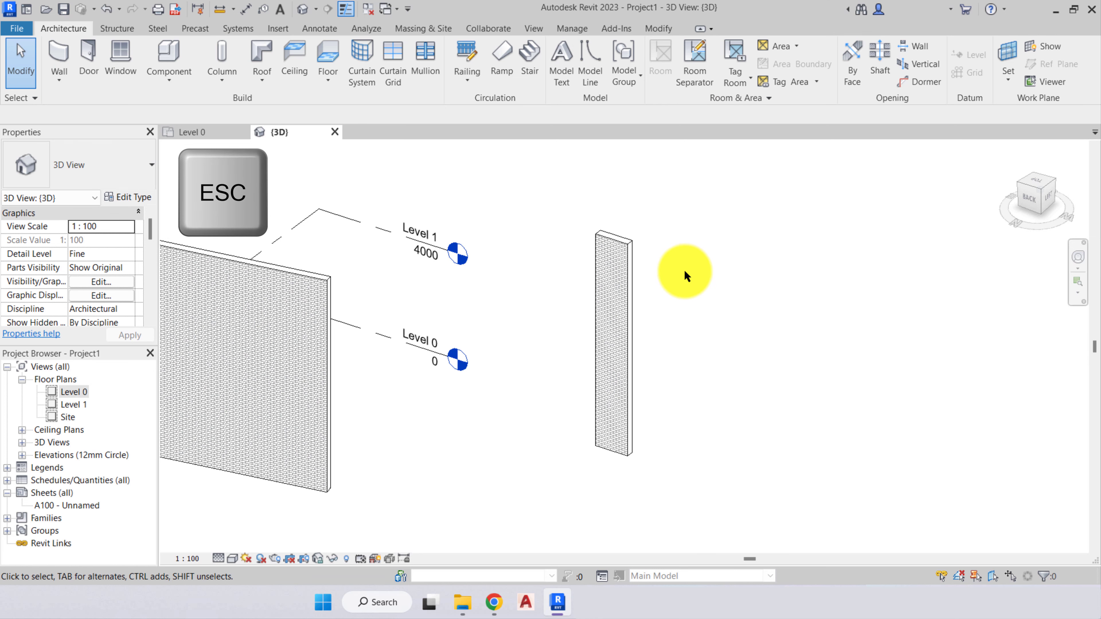
- Review the context commands offered for an empty area of the 3D view without running any
{"action": "left_click", "coordinate": [701, 284]}
{"action": "right_click", "coordinate": [706, 252]}
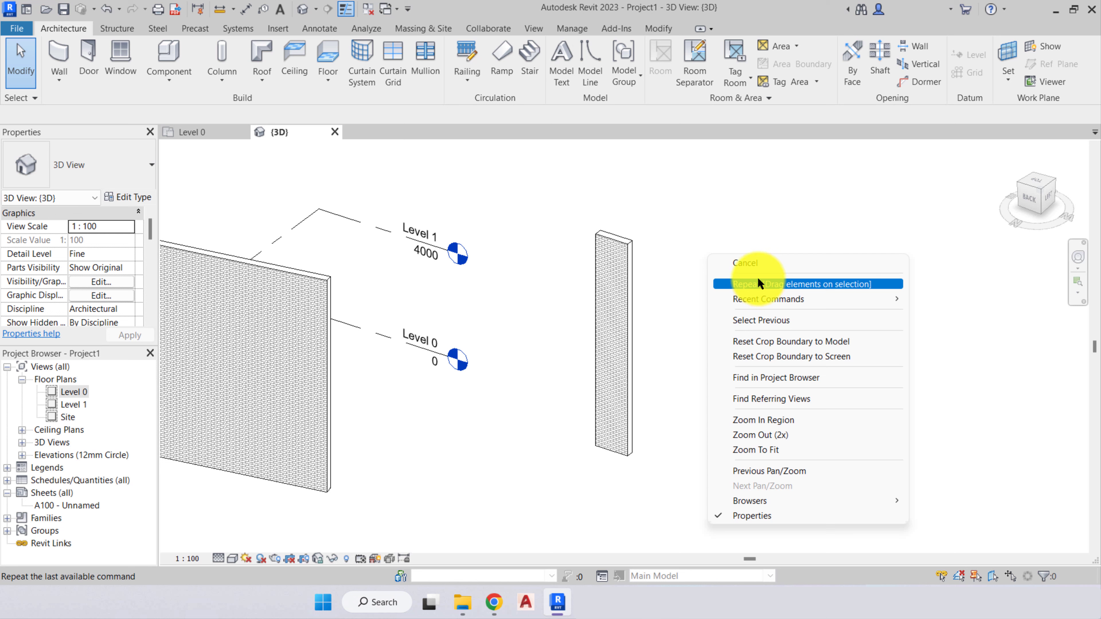
{"action": "mouse_move", "coordinate": [882, 300]}
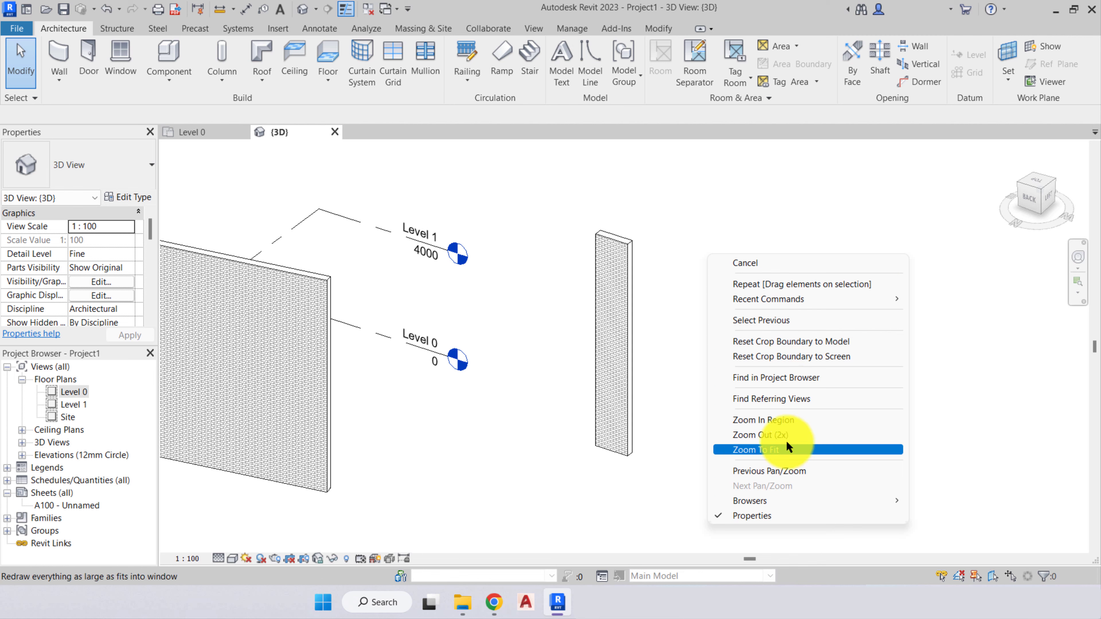
{"action": "left_click", "coordinate": [1002, 406]}
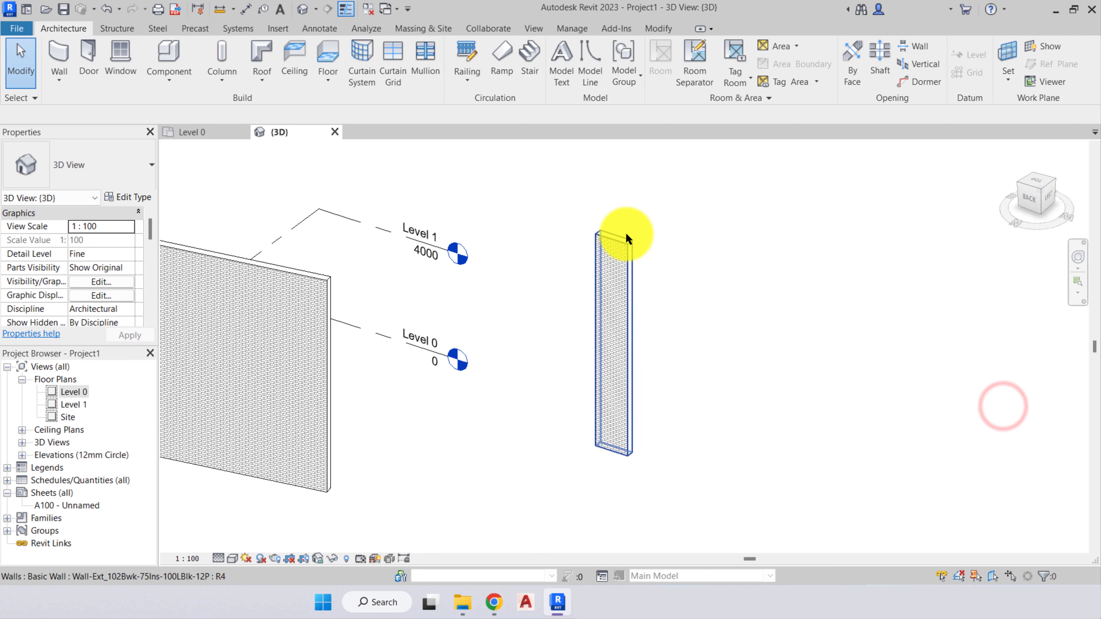
- Compare the context commands offered for the short wall and for the Level 1 datum, and clear the selection
{"action": "left_click", "coordinate": [625, 273]}
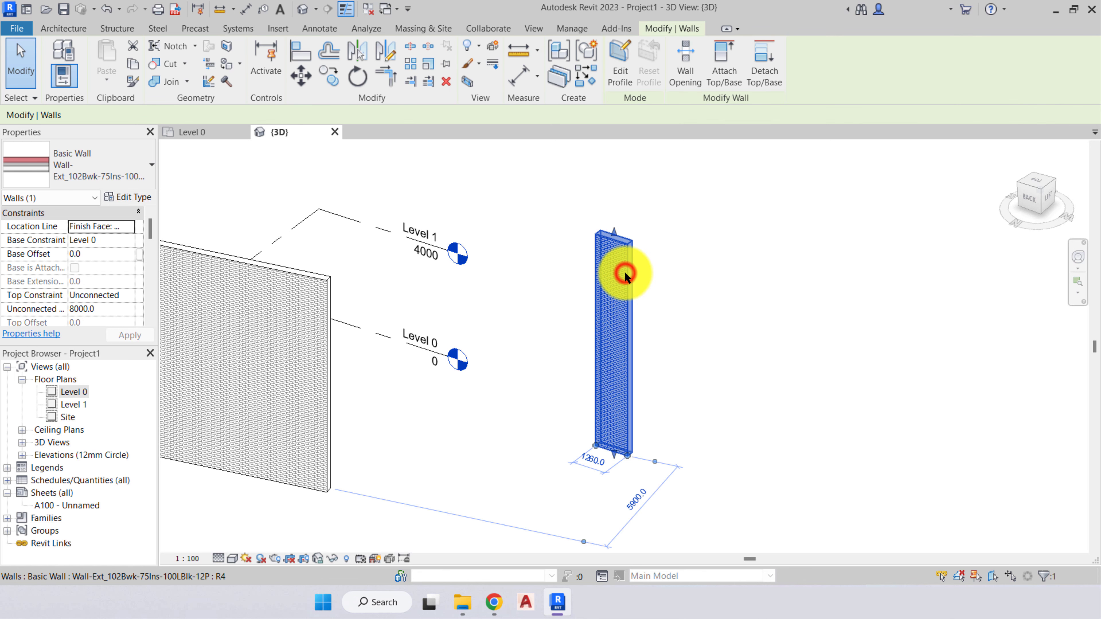
{"action": "right_click", "coordinate": [624, 271]}
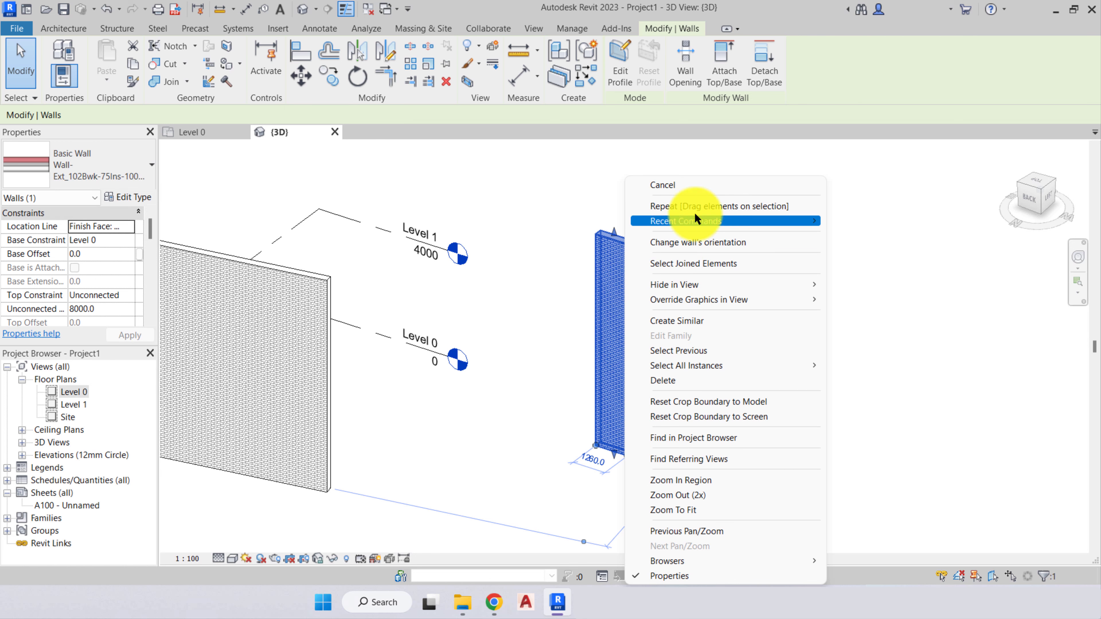
{"action": "left_click", "coordinate": [503, 373]}
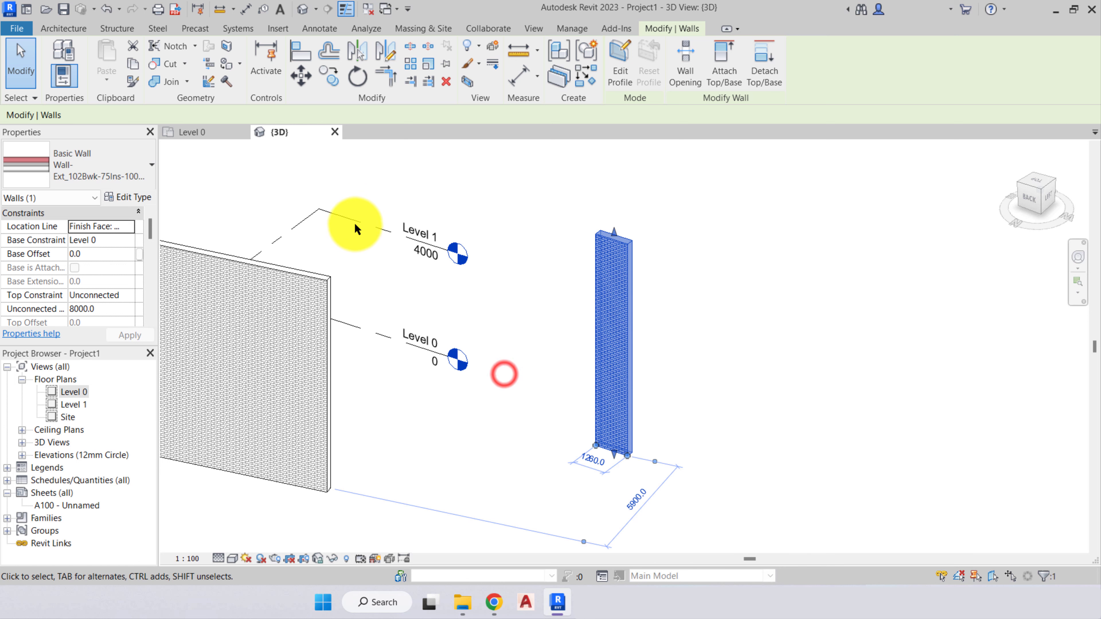
{"action": "left_click", "coordinate": [355, 225]}
{"action": "right_click", "coordinate": [355, 218]}
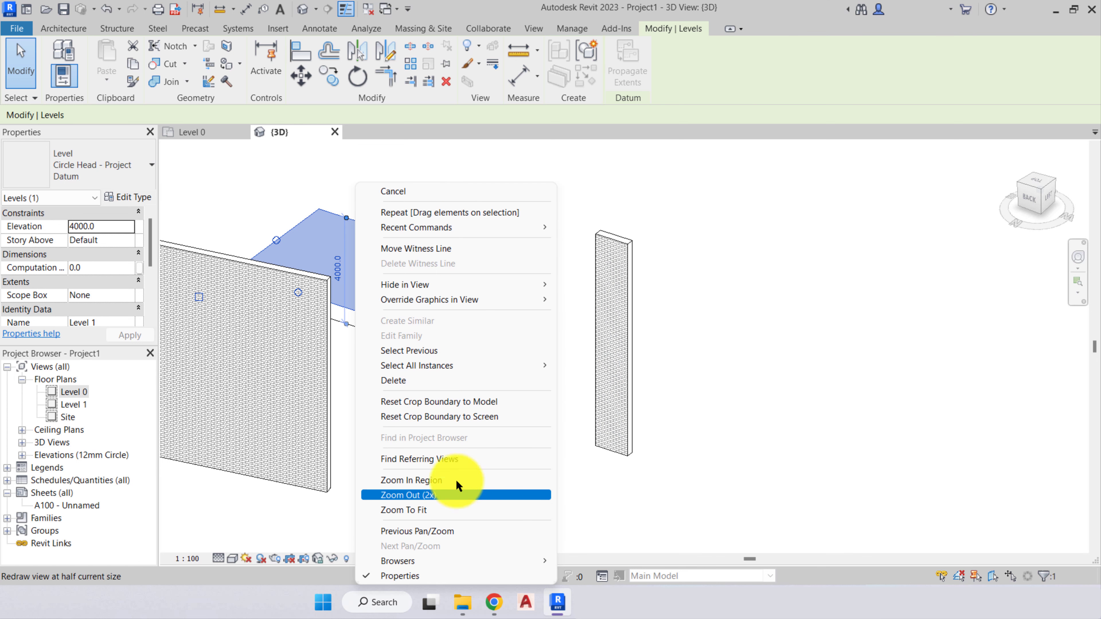
{"action": "left_click", "coordinate": [617, 186]}
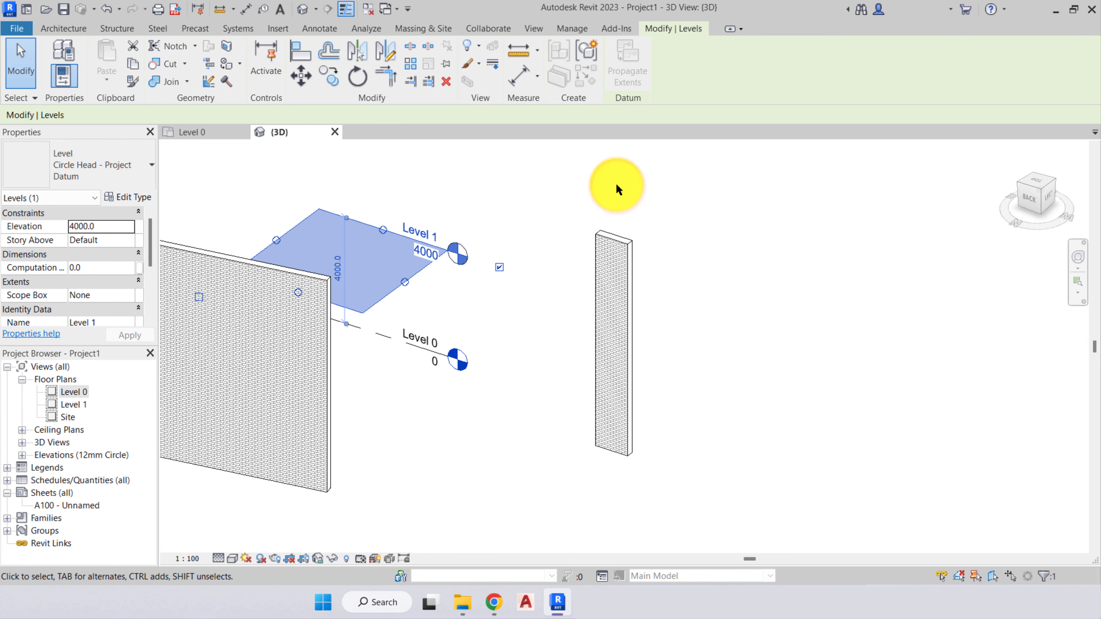
{"action": "left_click", "coordinate": [616, 186]}
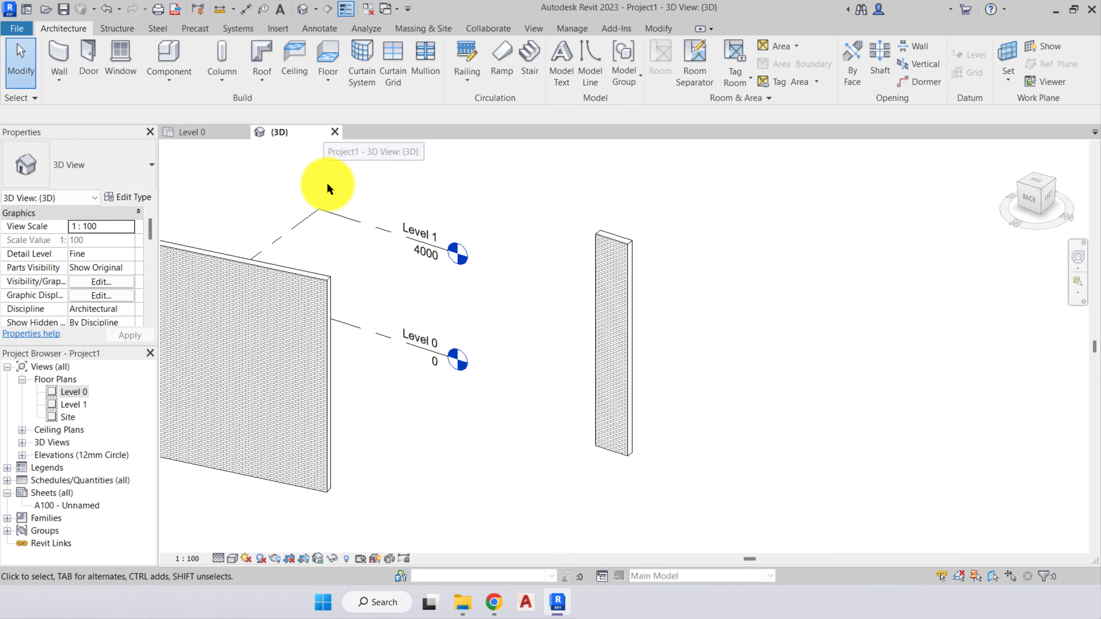
- Close the 3D view and show both walls and all four elevation markers in the Level 0 floor plan
{"action": "left_click", "coordinate": [335, 132]}
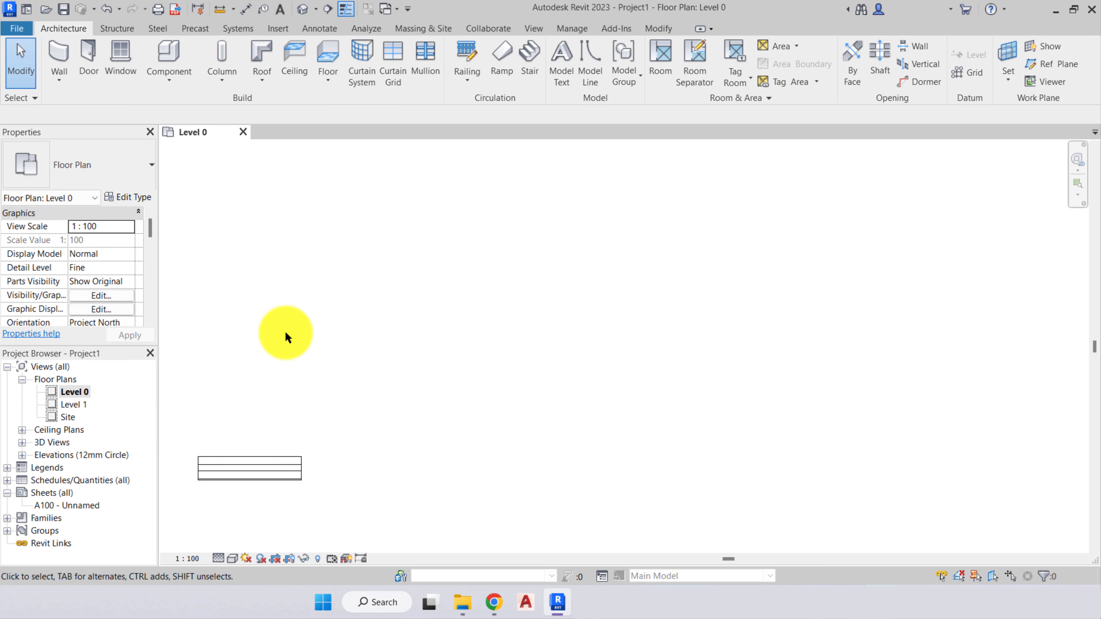
{"action": "scroll", "coordinate": [285, 332], "scroll_direction": "down", "scroll_amount": 2}
{"action": "middle_click_drag", "start_coordinate": [285, 331], "coordinate": [610, 202]}
{"action": "scroll", "coordinate": [567, 243], "scroll_direction": "down", "scroll_amount": 3}
{"action": "middle_click_drag", "start_coordinate": [564, 247], "coordinate": [356, 360]}
{"action": "scroll", "coordinate": [446, 370], "scroll_direction": "up", "scroll_amount": 2}
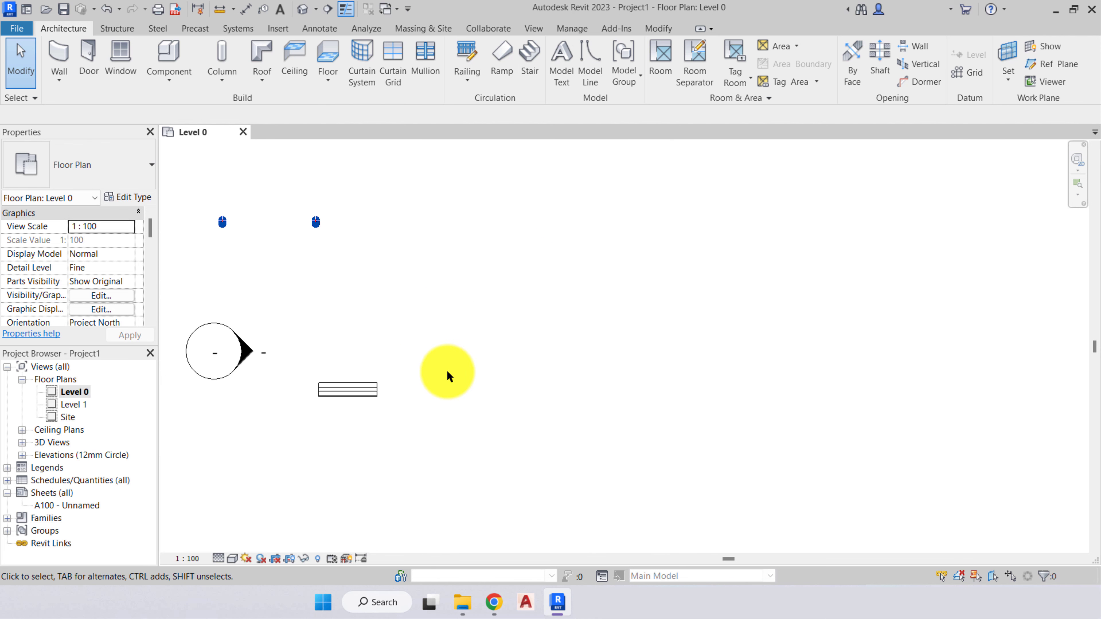
{"action": "scroll", "coordinate": [446, 370], "scroll_direction": "down", "scroll_amount": 4}
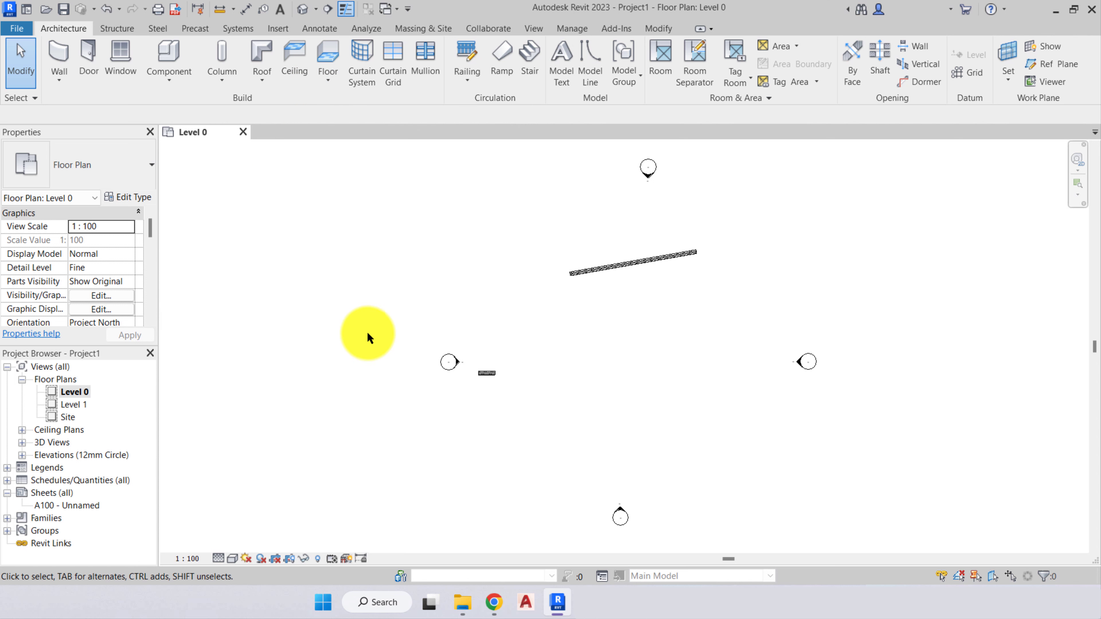
{"action": "left_click", "coordinate": [59, 28]}
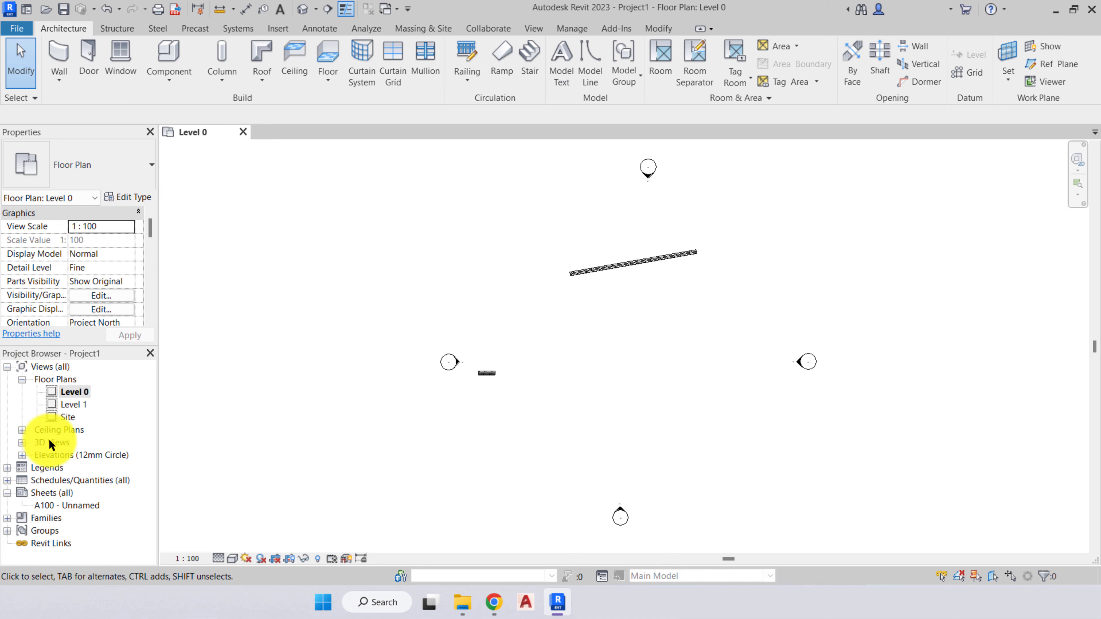
{"action": "left_click", "coordinate": [338, 325]}
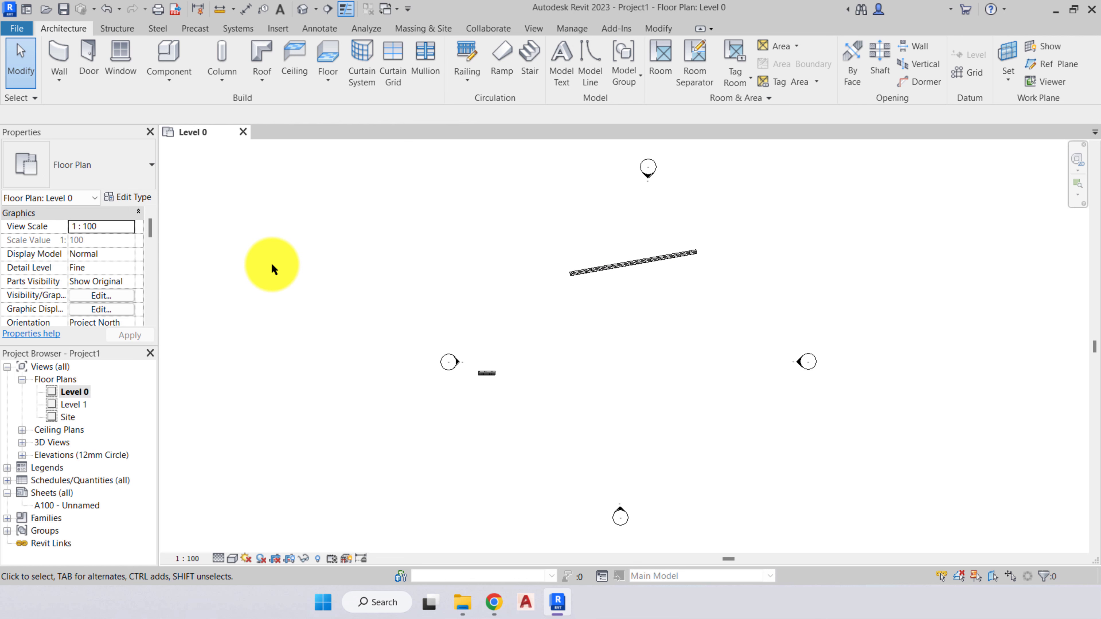
- Compare the wall placement options for the line and pick-faces draw methods, leaving the Wall tool without drawing
{"action": "left_click", "coordinate": [53, 54]}
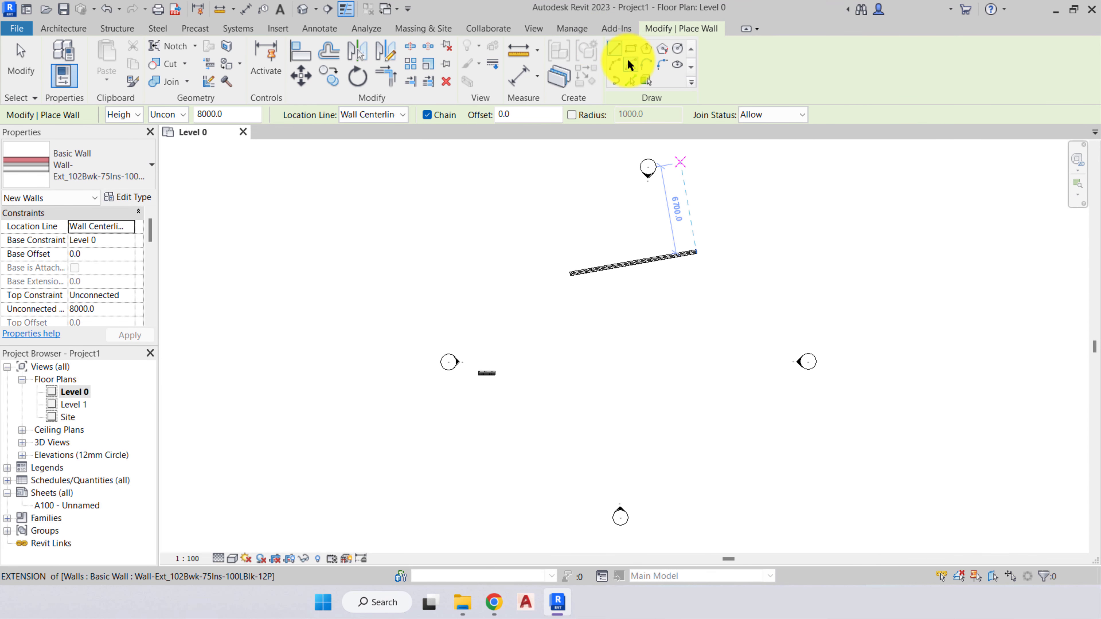
{"action": "left_click", "coordinate": [644, 77]}
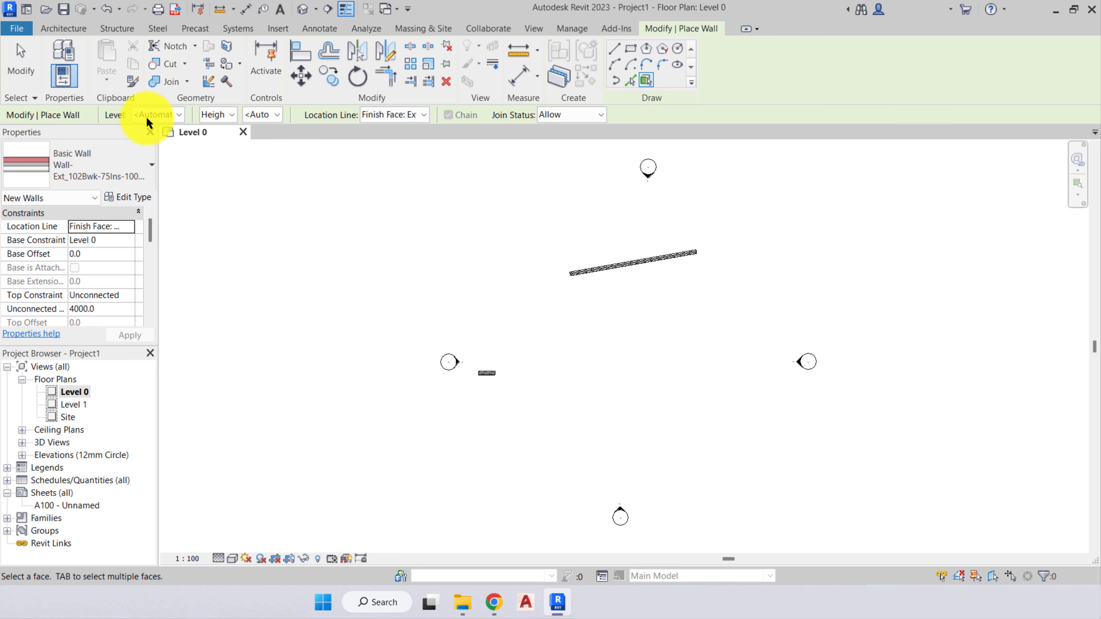
{"action": "left_click", "coordinate": [615, 49]}
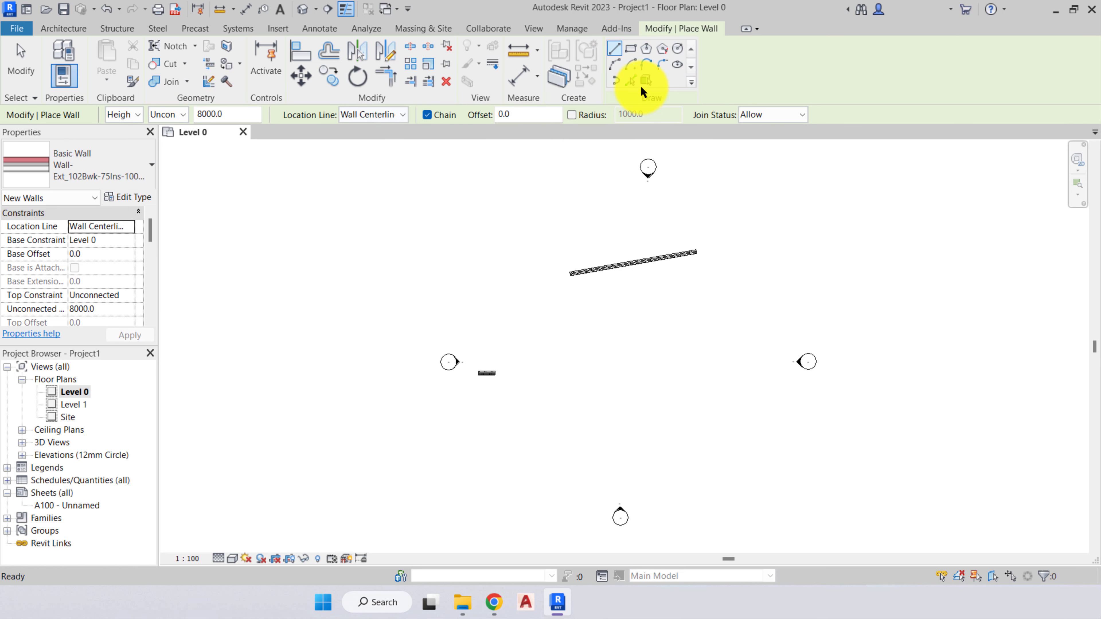
{"action": "left_click", "coordinate": [645, 79]}
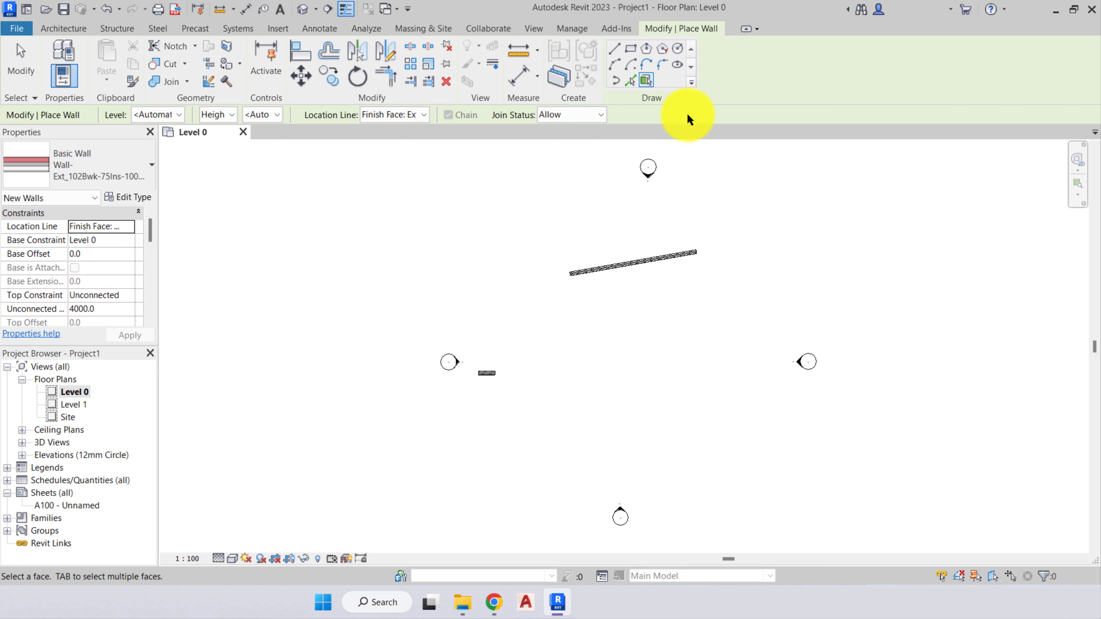
{"action": "left_click", "coordinate": [614, 48]}
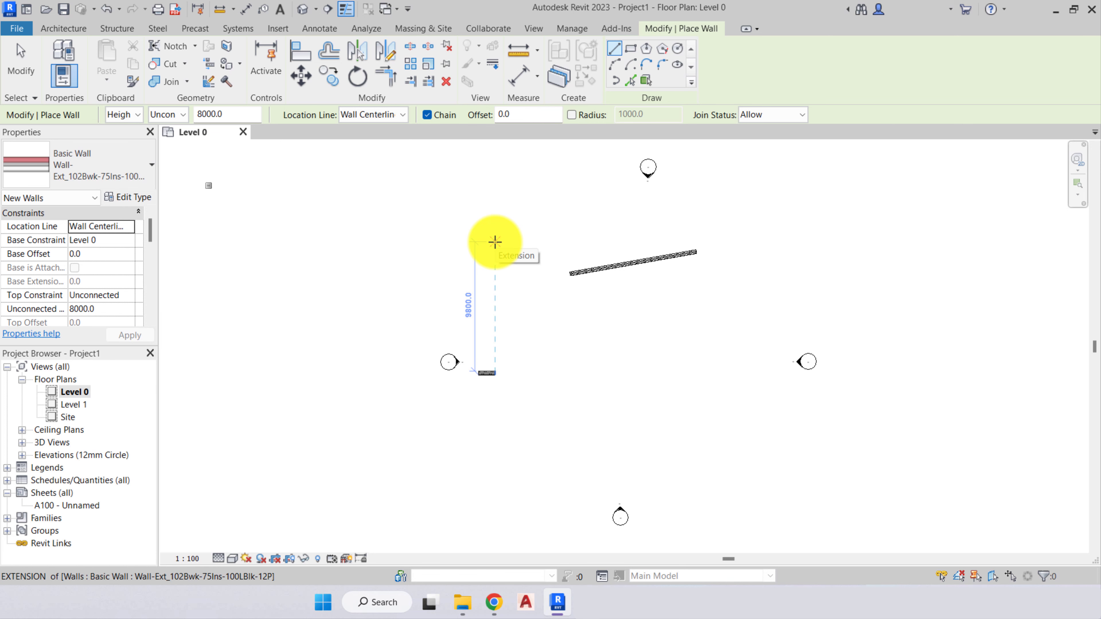
{"action": "key", "text": "Escape"}
{"action": "key", "text": "Escape"}
- Select and deselect the long sloping wall and the elevation marker beside the short wall, and check the context commands for an empty plan area
{"action": "middle_click_drag", "start_coordinate": [606, 340], "coordinate": [467, 335]}
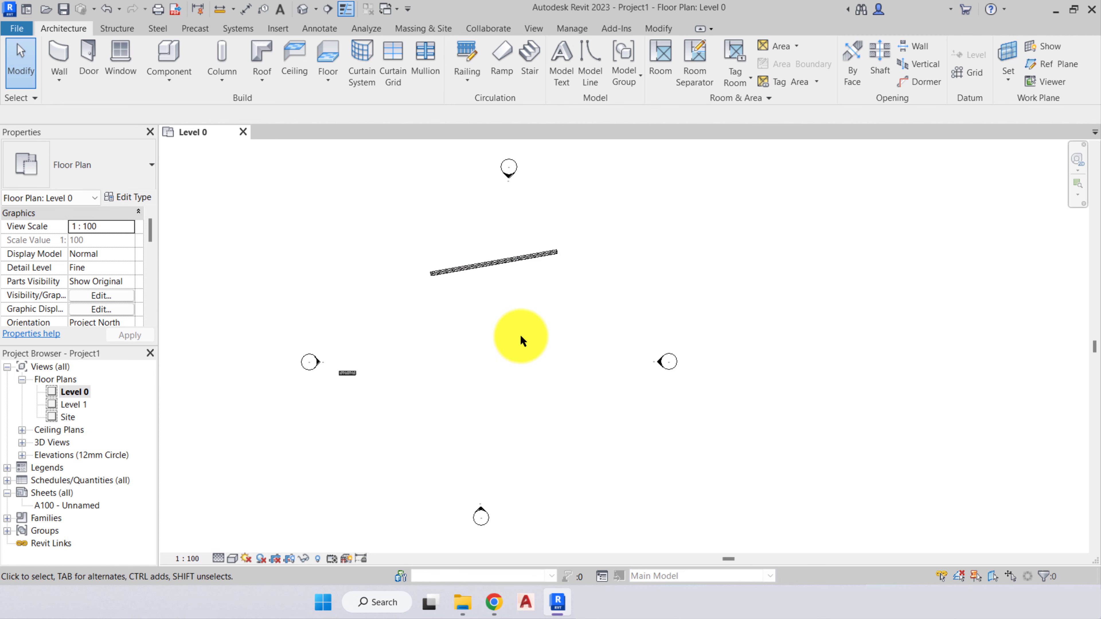
{"action": "left_click", "coordinate": [486, 265]}
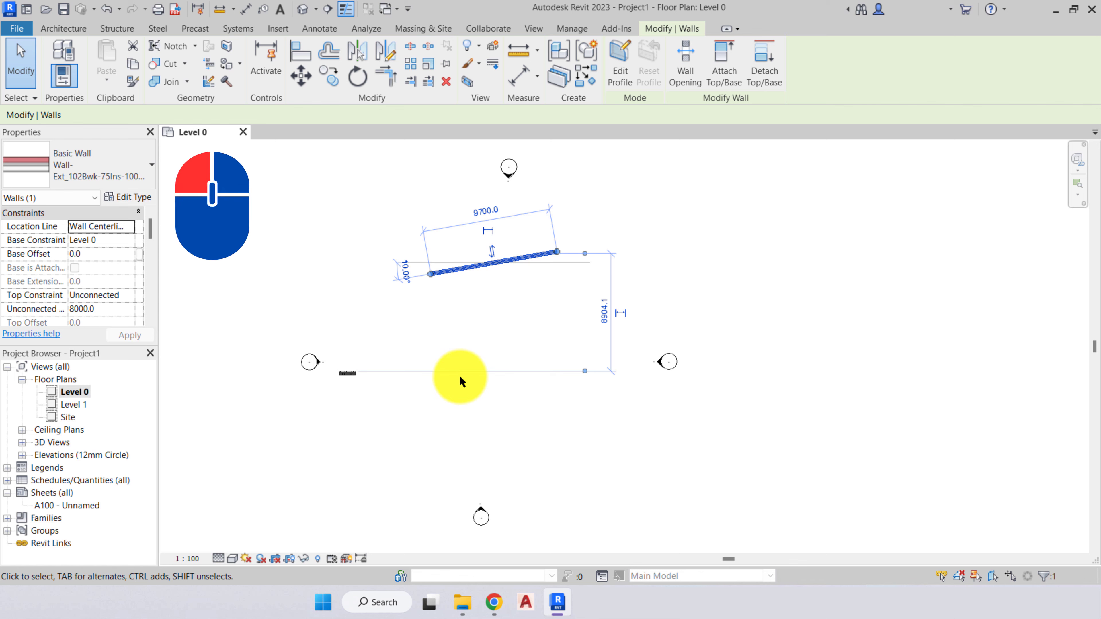
{"action": "left_click", "coordinate": [481, 330]}
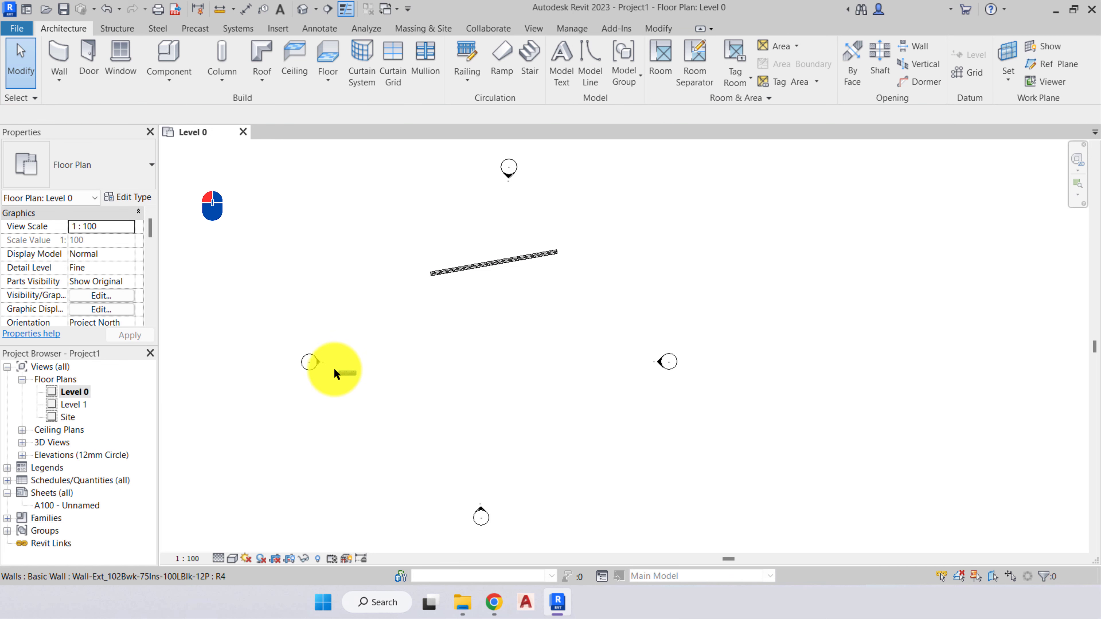
{"action": "left_click", "coordinate": [303, 362]}
{"action": "key", "text": "Escape"}
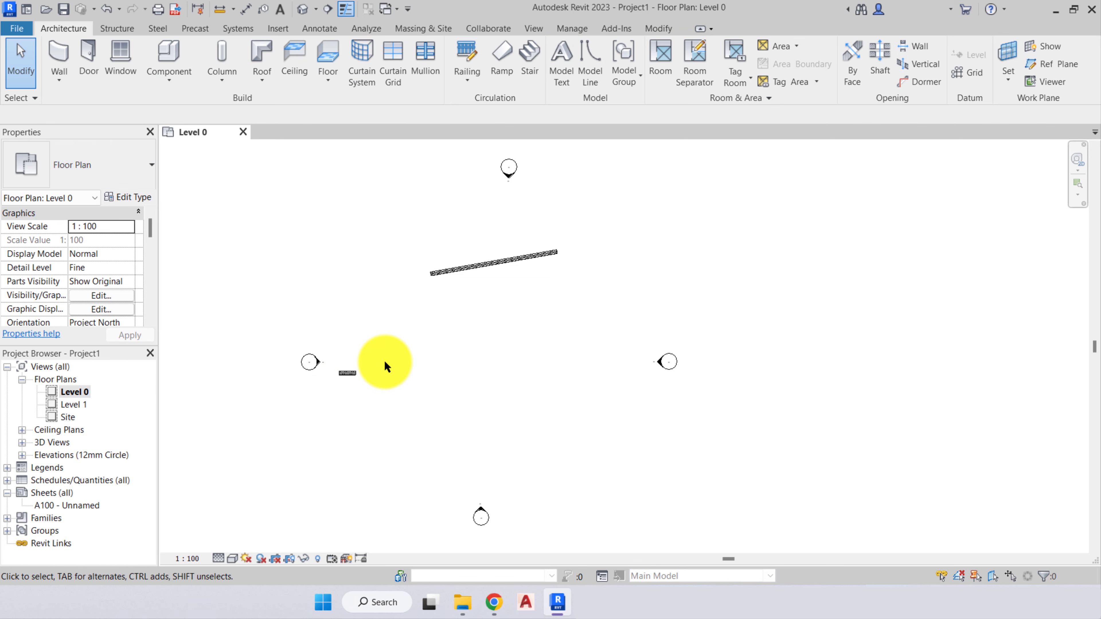
{"action": "right_click", "coordinate": [527, 288]}
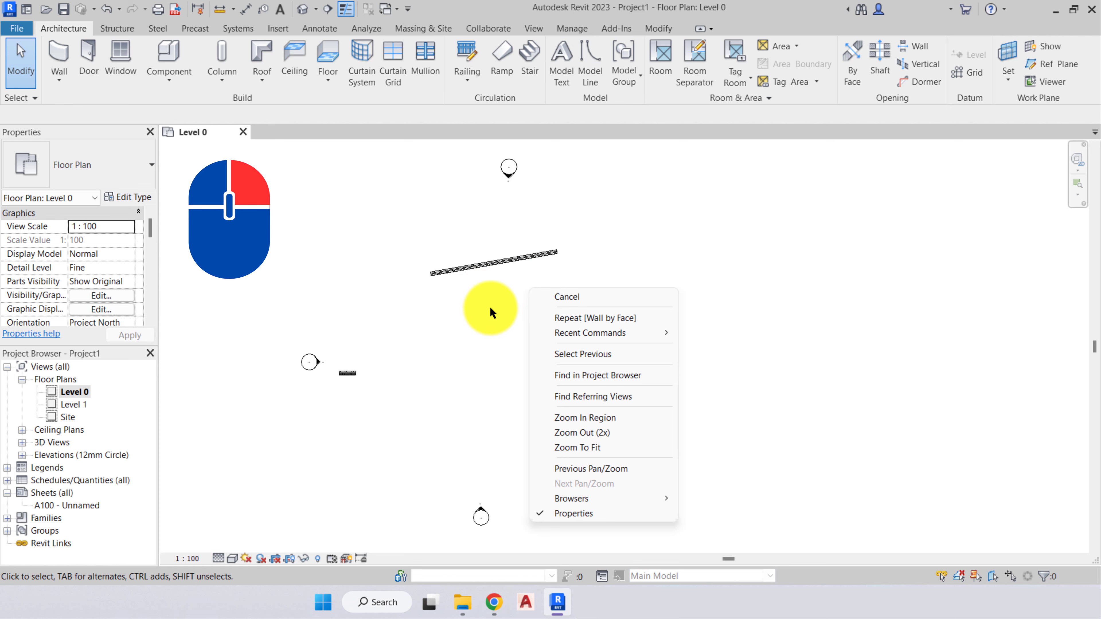
{"action": "key", "text": "Escape"}
- Practise panning and zooming in and out of the Level 0 plan, and fit the whole plan in the view
{"action": "middle_click_drag", "start_coordinate": [520, 304], "coordinate": [581, 299]}
{"action": "scroll", "coordinate": [563, 312], "scroll_direction": "up", "scroll_amount": 4}
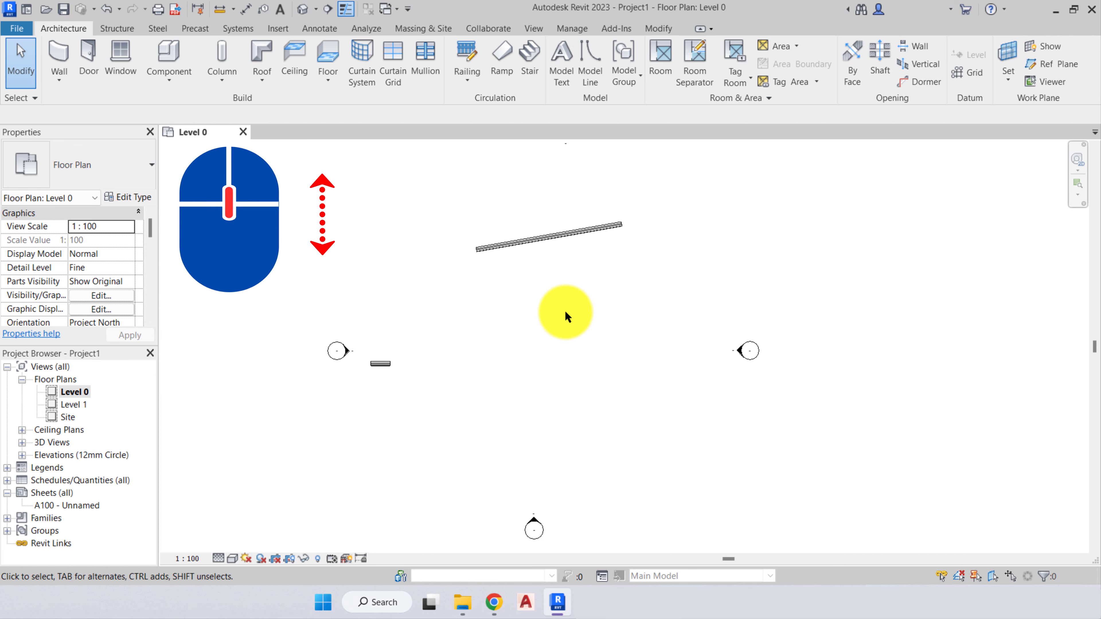
{"action": "scroll", "coordinate": [562, 308], "scroll_direction": "down", "scroll_amount": 2}
{"action": "scroll", "coordinate": [562, 307], "scroll_direction": "up", "scroll_amount": 3}
{"action": "scroll", "coordinate": [562, 306], "scroll_direction": "down", "scroll_amount": 3}
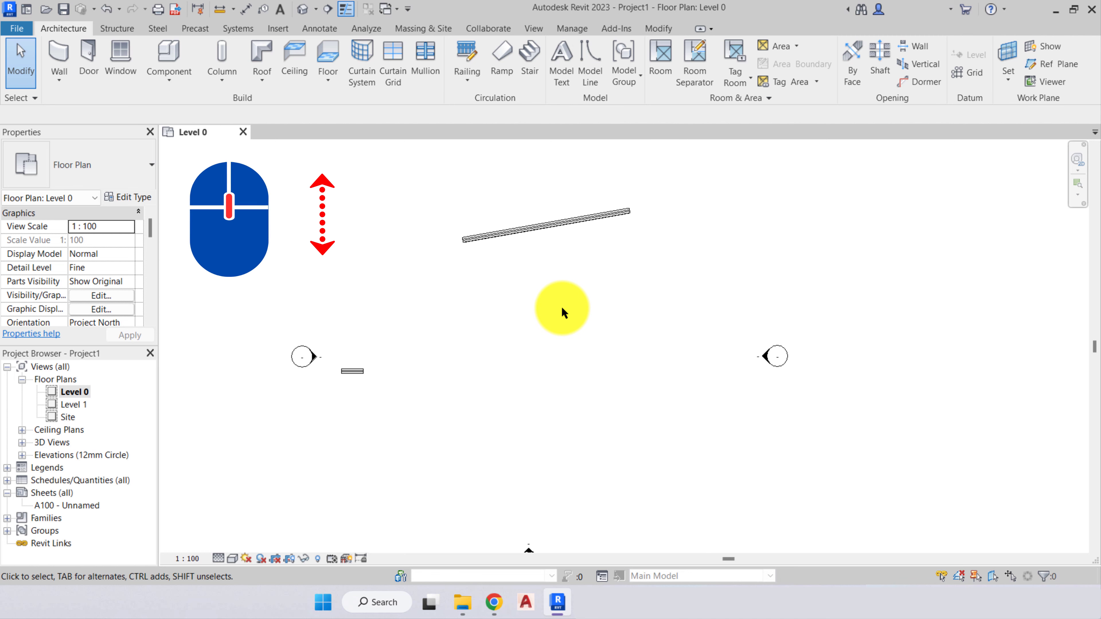
{"action": "middle_click", "coordinate": [543, 278]}
{"action": "middle_click", "coordinate": [543, 278]}
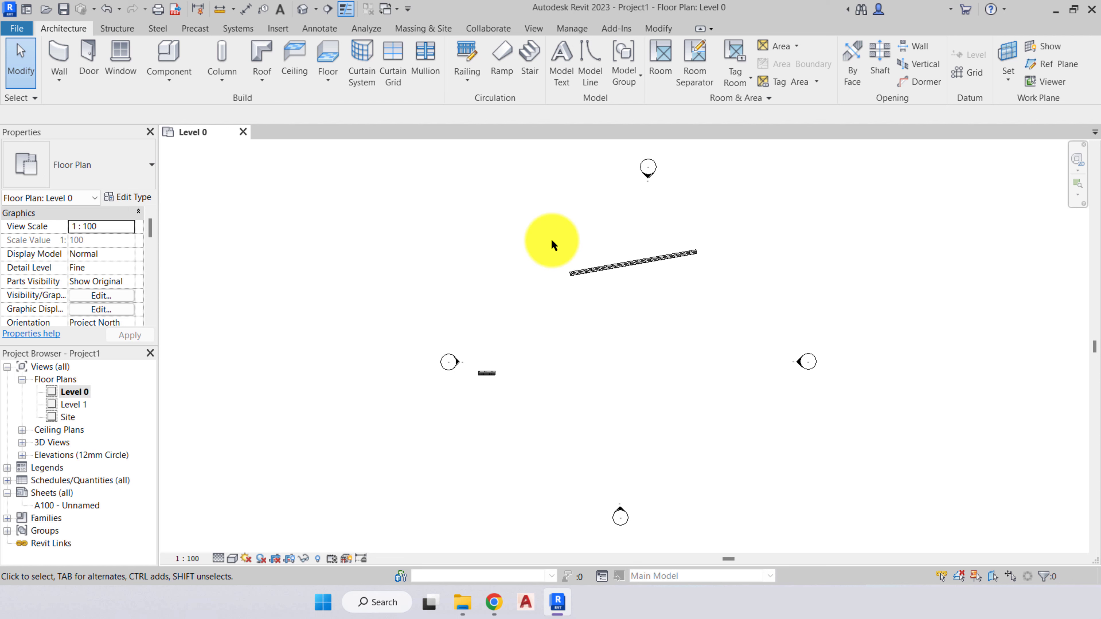
- Try window selection on the long sloping wall, first enclosing only part and then the whole wall, and clear the selection
{"action": "scroll", "coordinate": [682, 248], "scroll_direction": "up", "scroll_amount": 3}
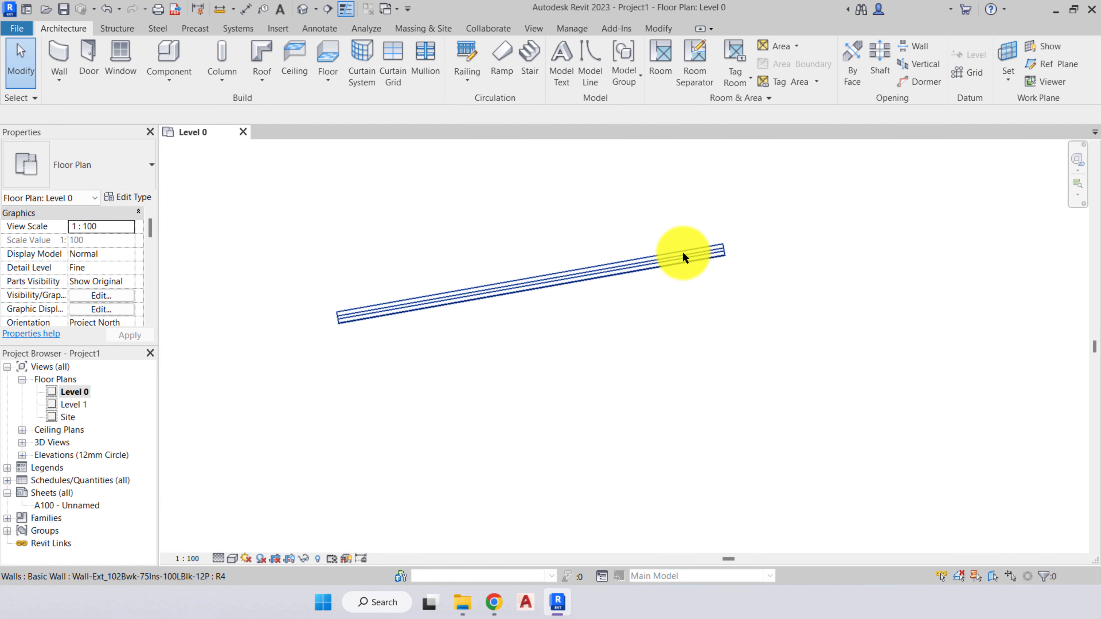
{"action": "middle_click_drag", "start_coordinate": [659, 295], "coordinate": [667, 333]}
{"action": "left_click", "coordinate": [431, 232]}
{"action": "mouse_move", "coordinate": [369, 198]}
{"action": "left_mouse_down"}
{"action": "mouse_move", "coordinate": [494, 305]}
{"action": "mouse_move", "coordinate": [524, 366]}
{"action": "left_mouse_up"}
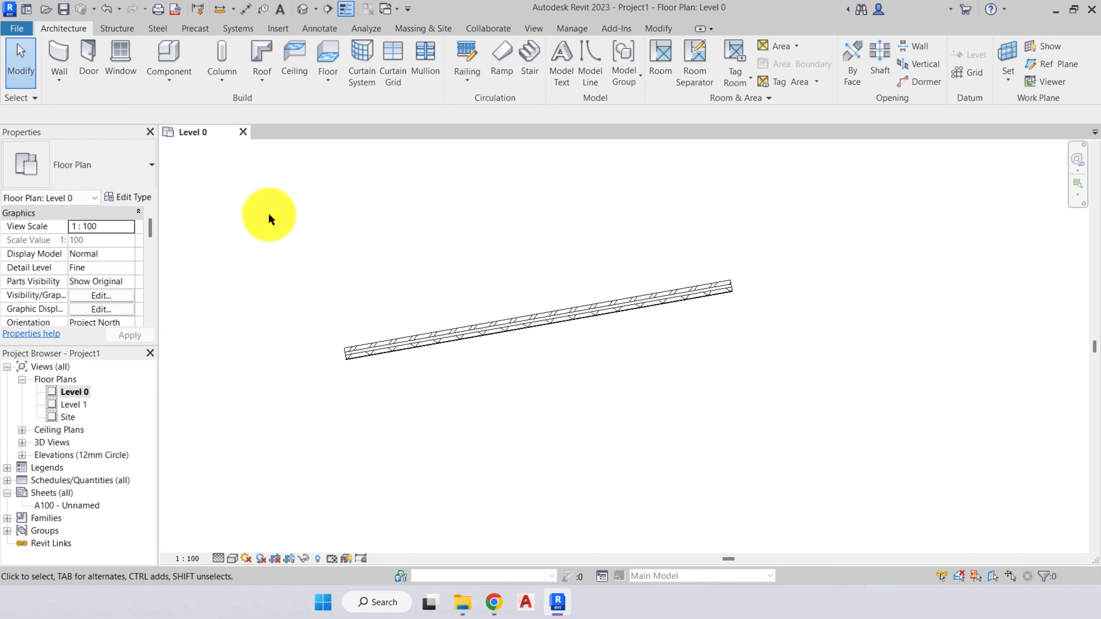
{"action": "left_click_drag", "start_coordinate": [249, 191], "coordinate": [735, 373]}
{"action": "key", "text": "Escape"}
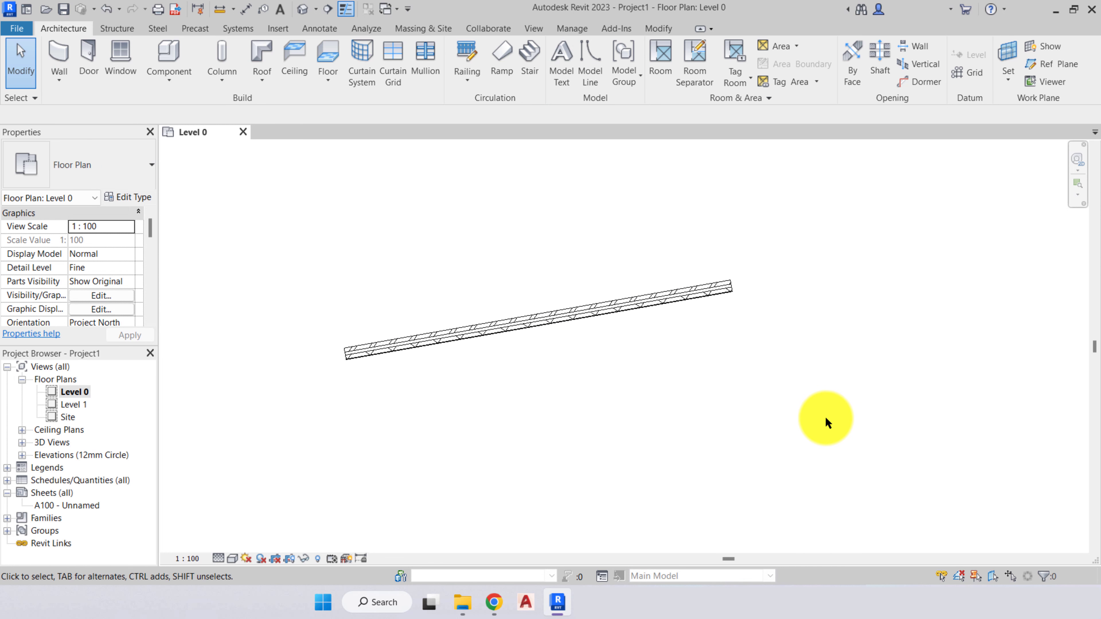
- Compare crossing selections that touch part of the long sloping wall with a partly enclosing window selection, and clear the selection
{"action": "left_click_drag", "start_coordinate": [820, 423], "coordinate": [720, 342]}
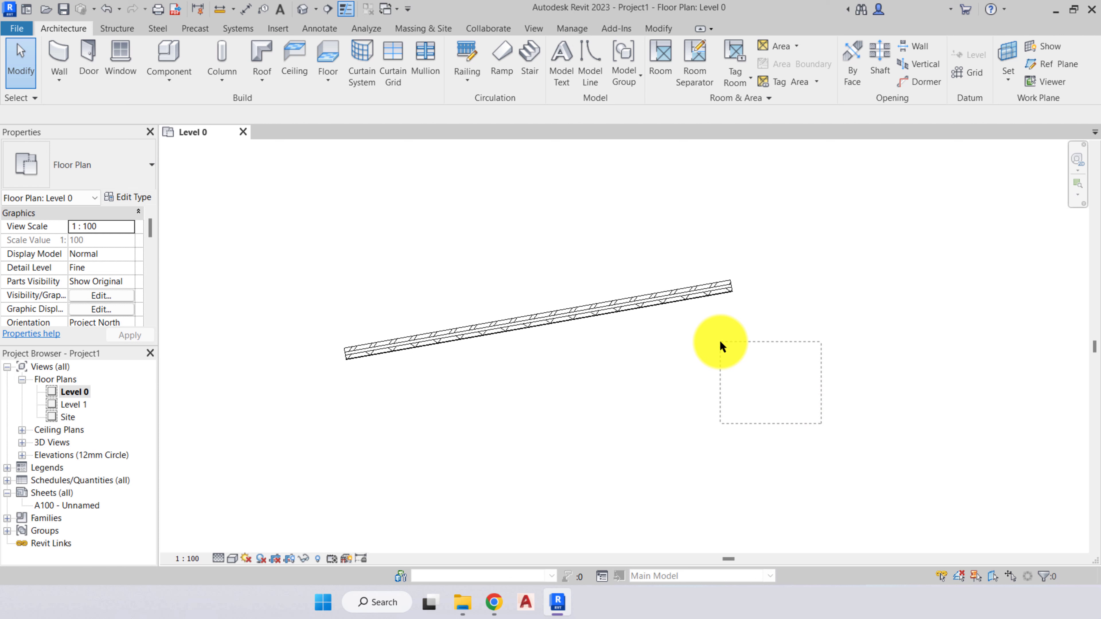
{"action": "left_click_drag", "start_coordinate": [718, 341], "coordinate": [664, 319]}
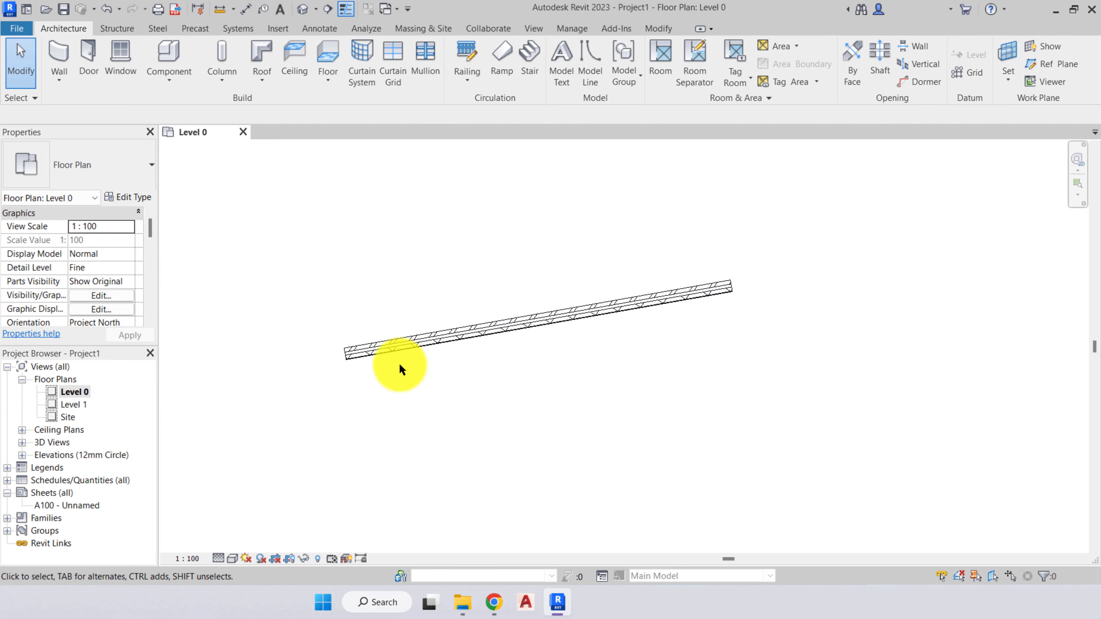
{"action": "left_click", "coordinate": [256, 177]}
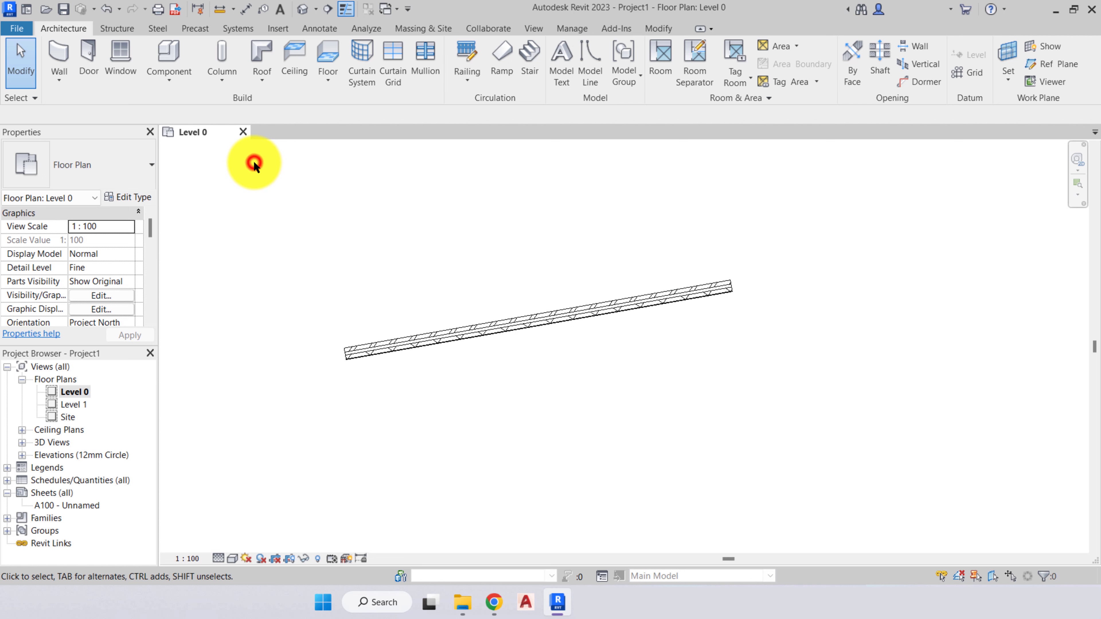
{"action": "left_click_drag", "start_coordinate": [254, 161], "coordinate": [606, 393]}
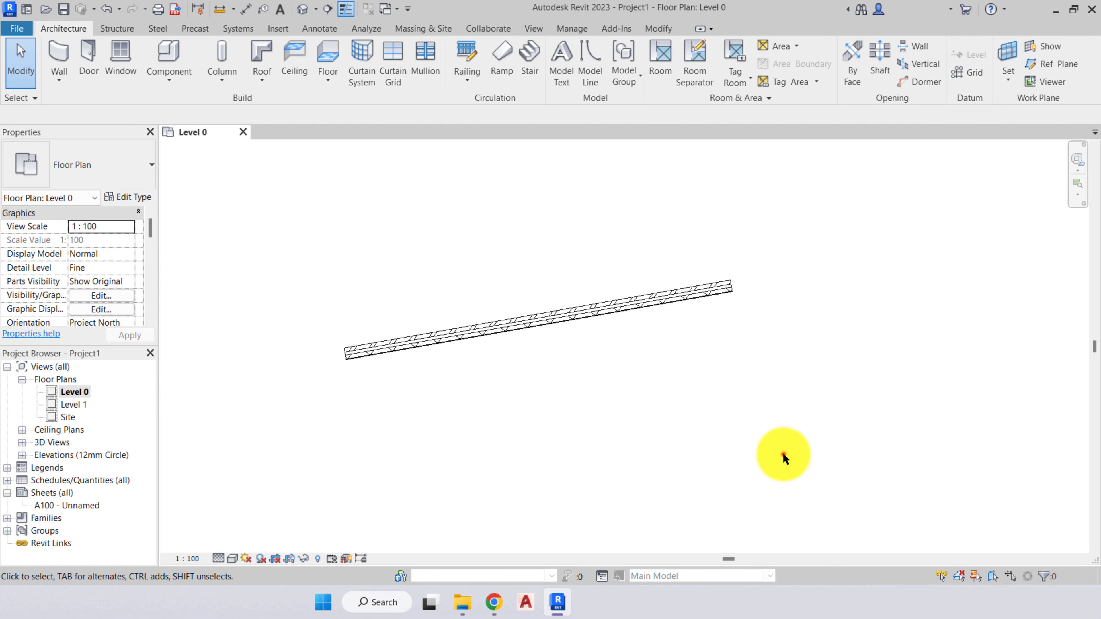
{"action": "left_click_drag", "start_coordinate": [783, 452], "coordinate": [541, 324]}
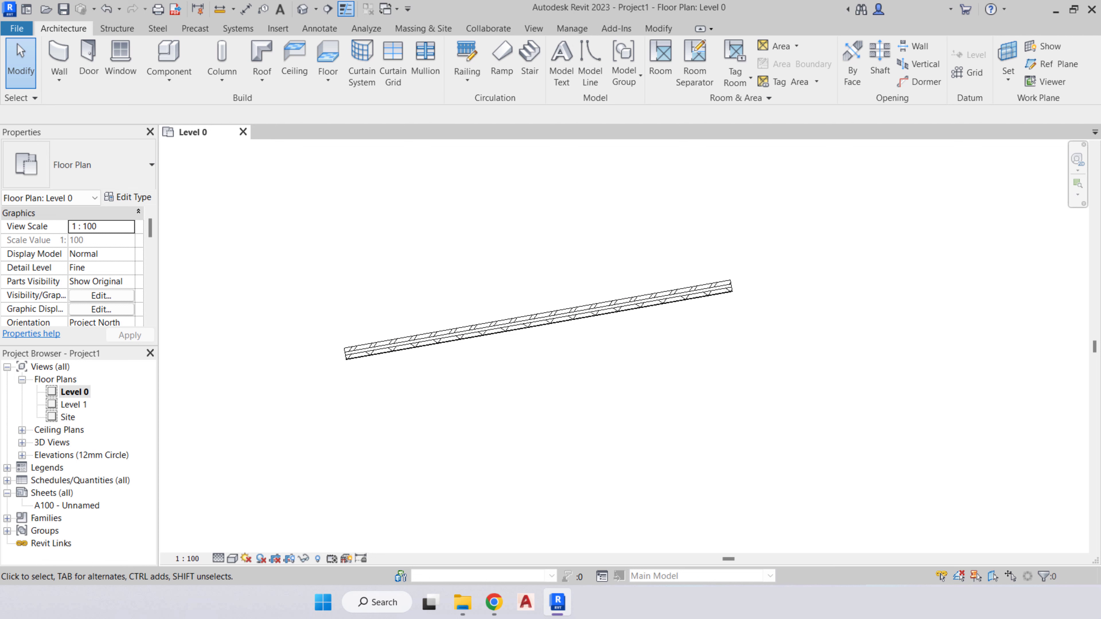
{"action": "left_click", "coordinate": [668, 459]}
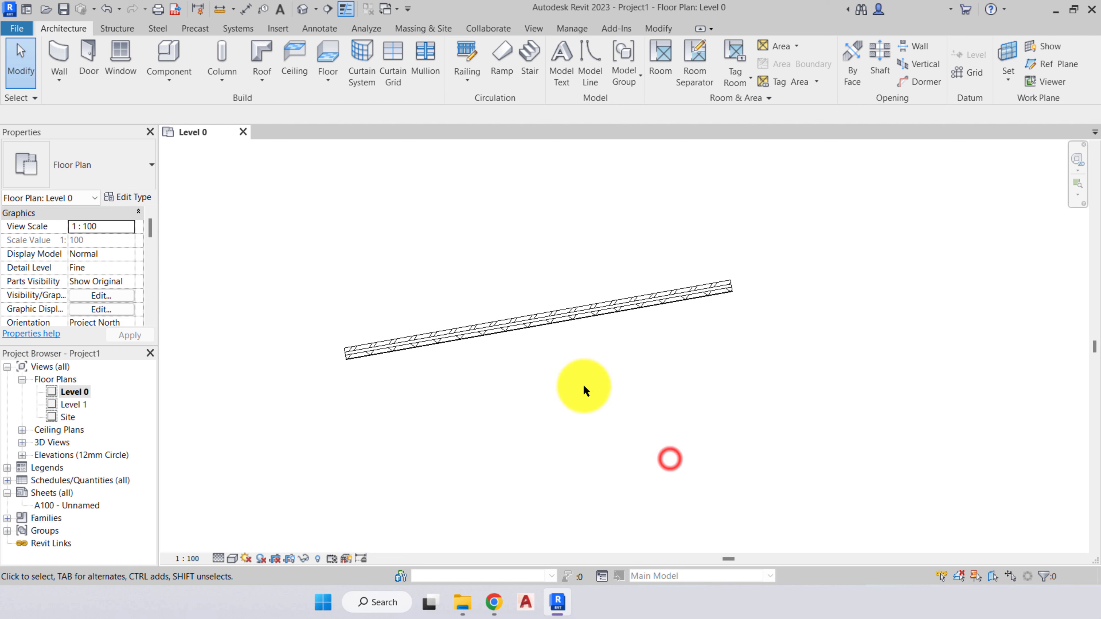
- Delete the long sloping wall from the Level 0 plan and select the short wall
{"action": "scroll", "coordinate": [582, 386], "scroll_direction": "down", "scroll_amount": 5}
{"action": "middle_click_drag", "start_coordinate": [582, 386], "coordinate": [575, 332]}
{"action": "scroll", "coordinate": [563, 324], "scroll_direction": "up", "scroll_amount": 5}
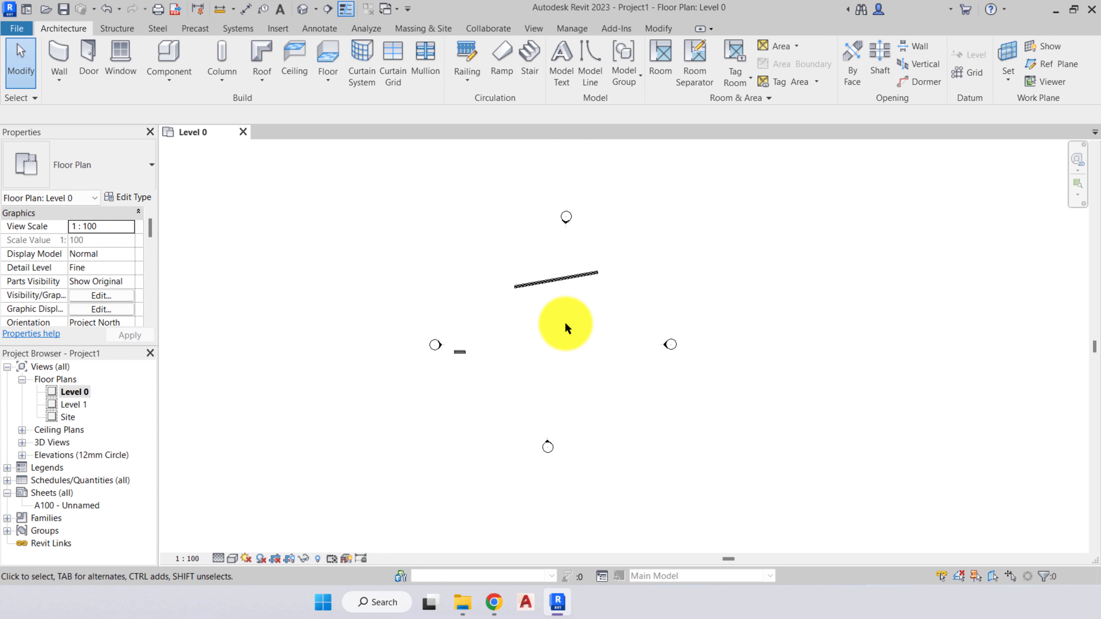
{"action": "middle_click_drag", "start_coordinate": [494, 298], "coordinate": [574, 319]}
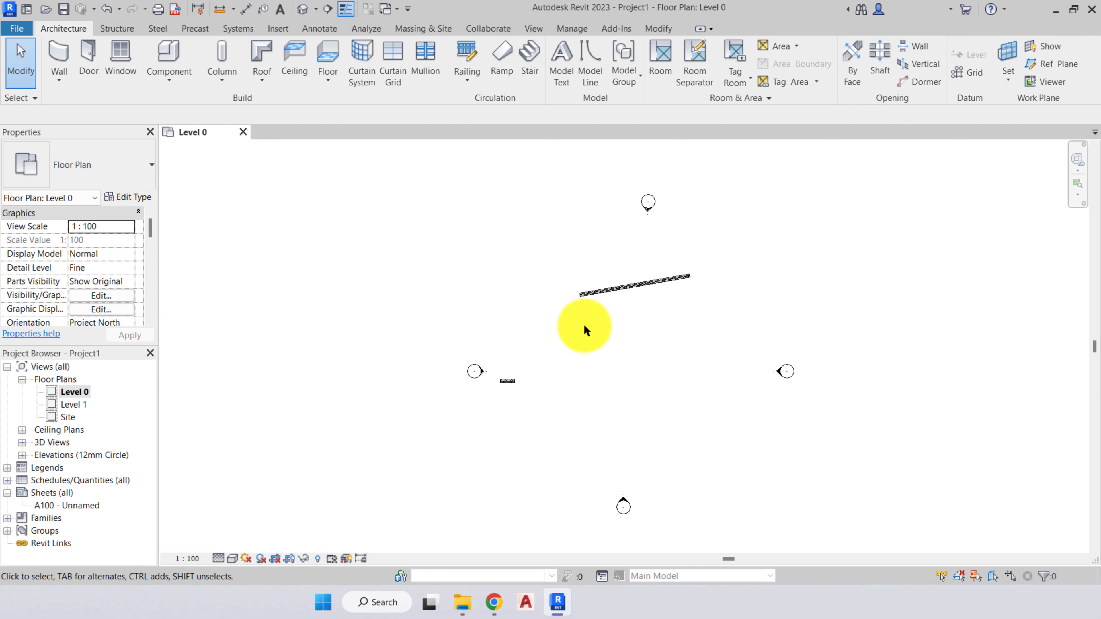
{"action": "left_click", "coordinate": [611, 290]}
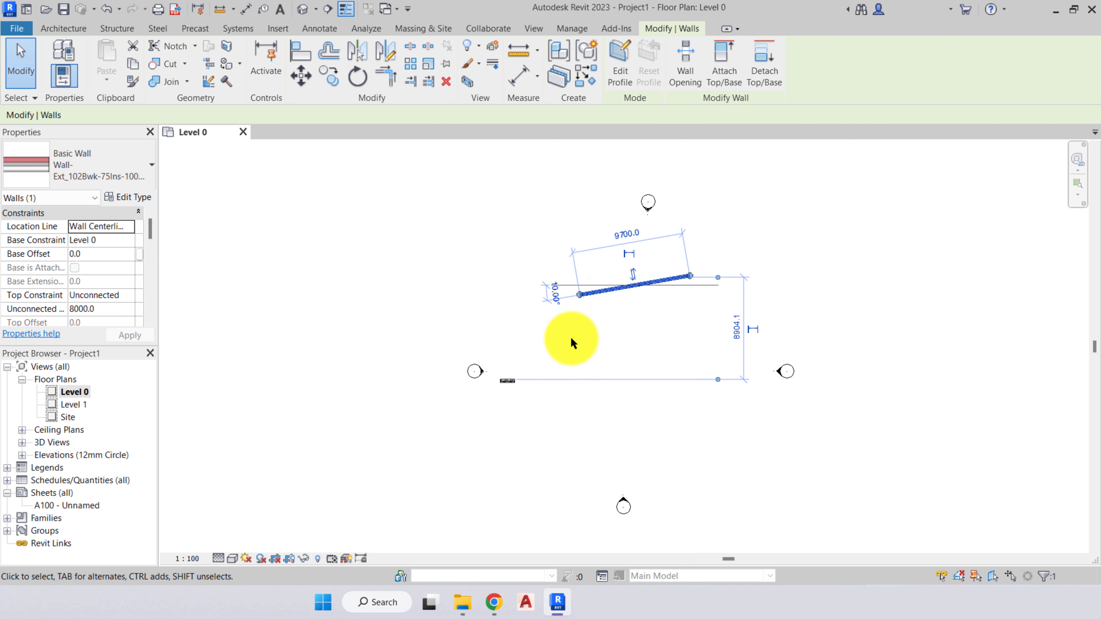
{"action": "key", "text": "Delete"}
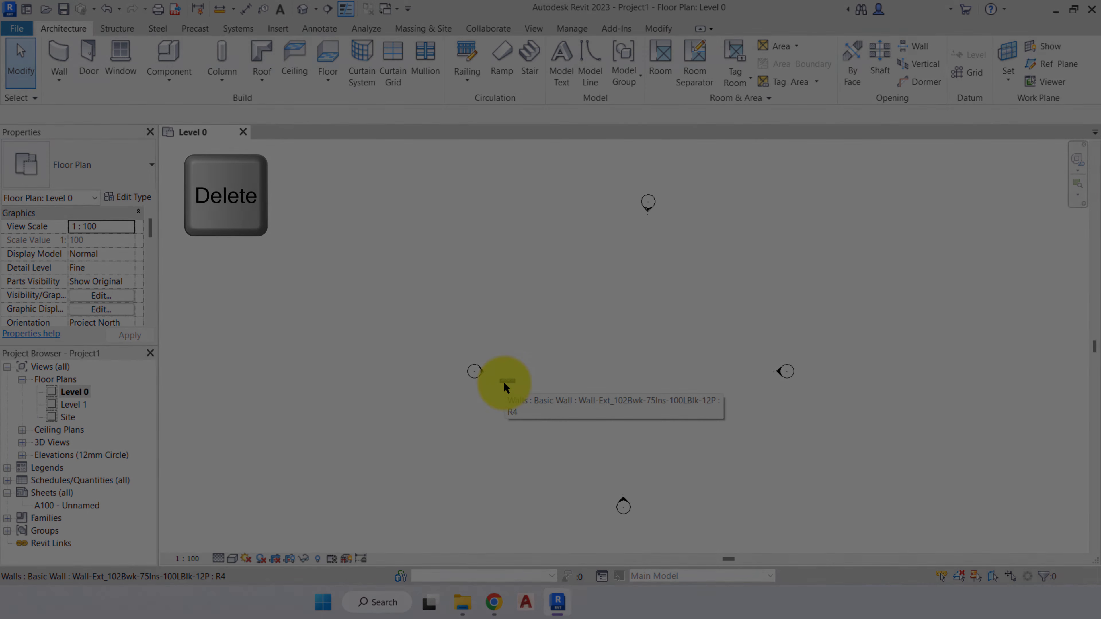
{"action": "left_click", "coordinate": [503, 381]}
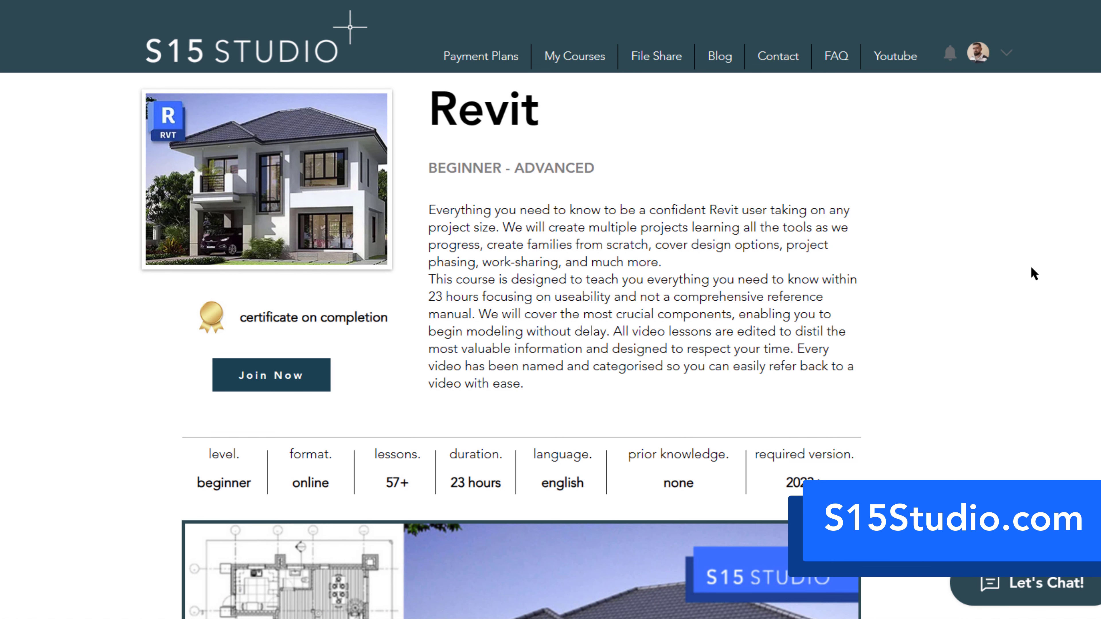
{"action": "scroll", "coordinate": [1030, 267], "scroll_direction": "down", "scroll_amount": 8}
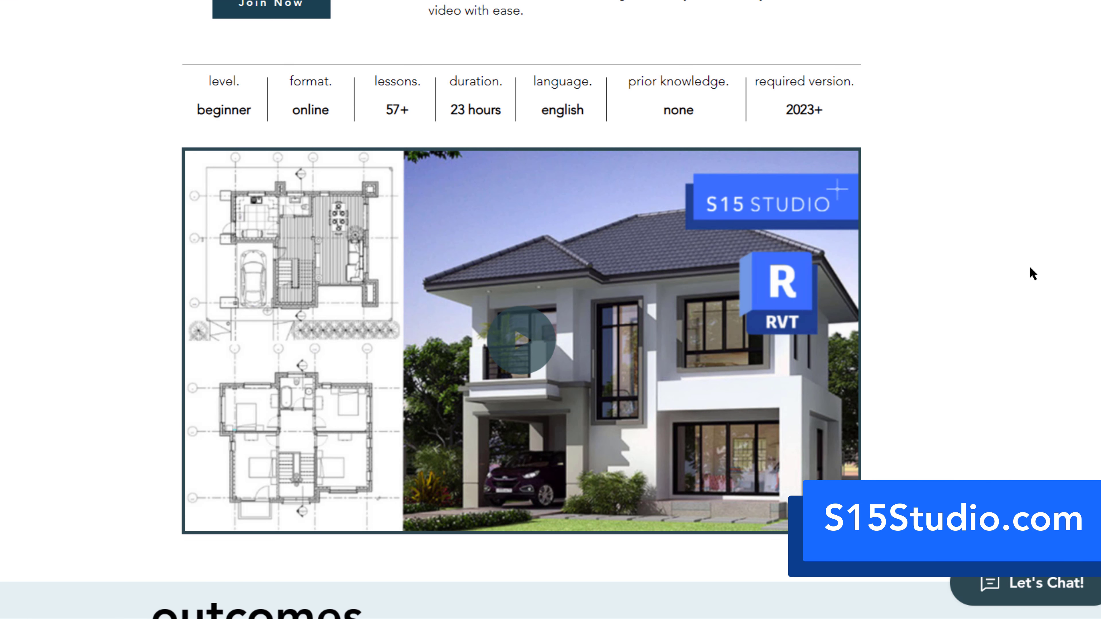
{"action": "scroll", "coordinate": [1030, 268], "scroll_direction": "down", "scroll_amount": 12}
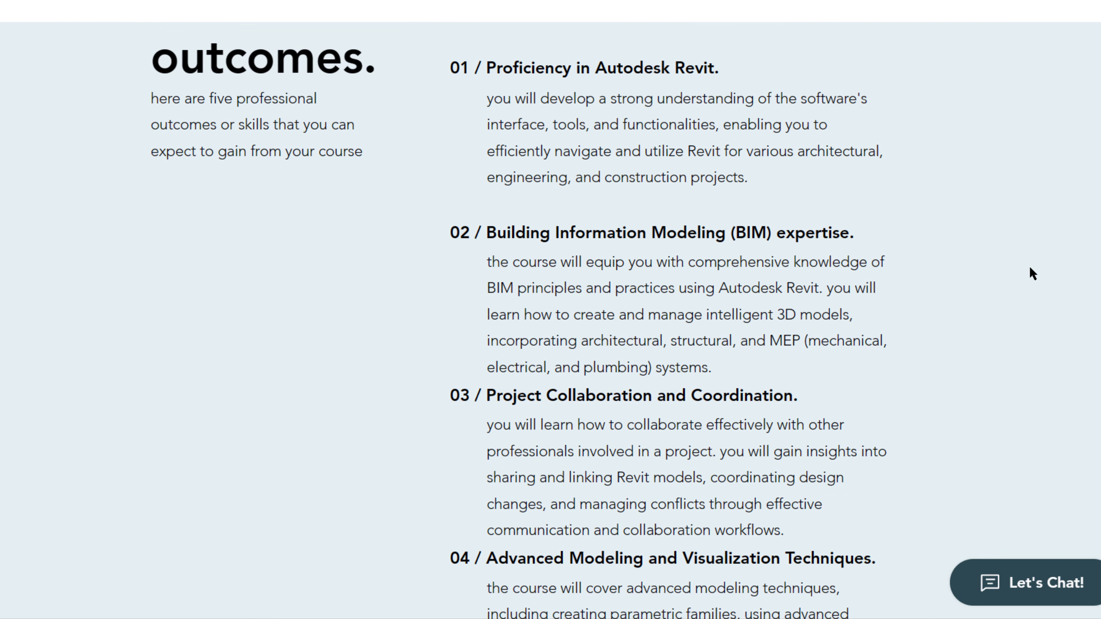